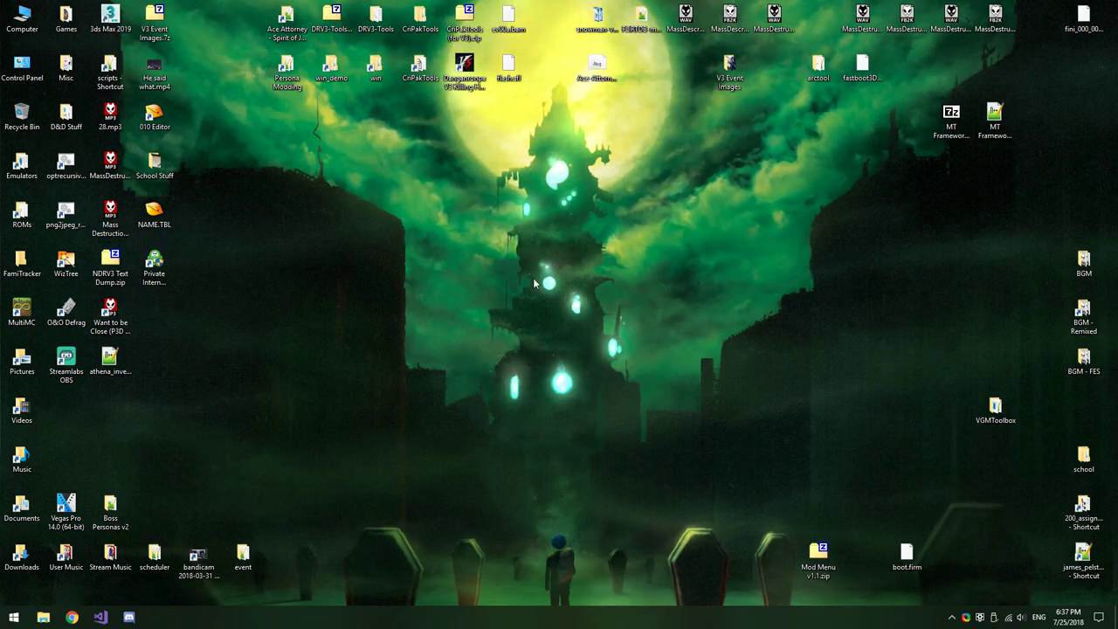
Open the archive folder within the romfs folder of Ace Attorney - Spirit of Justice
double_click(299, 17)
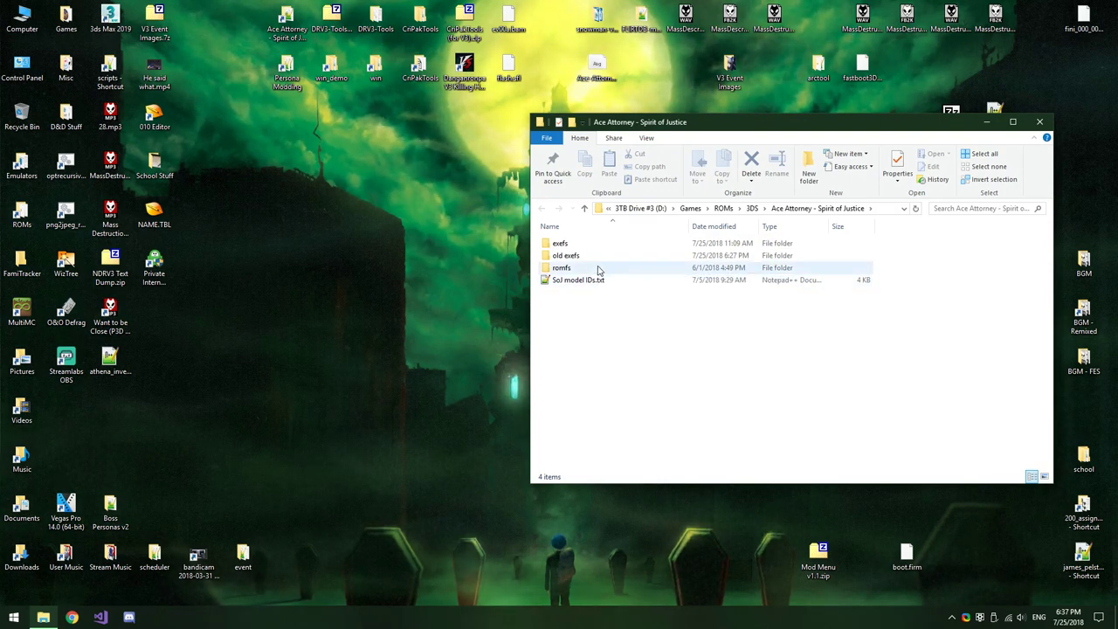
double_click(598, 269)
scroll(975, 280, "down", 2)
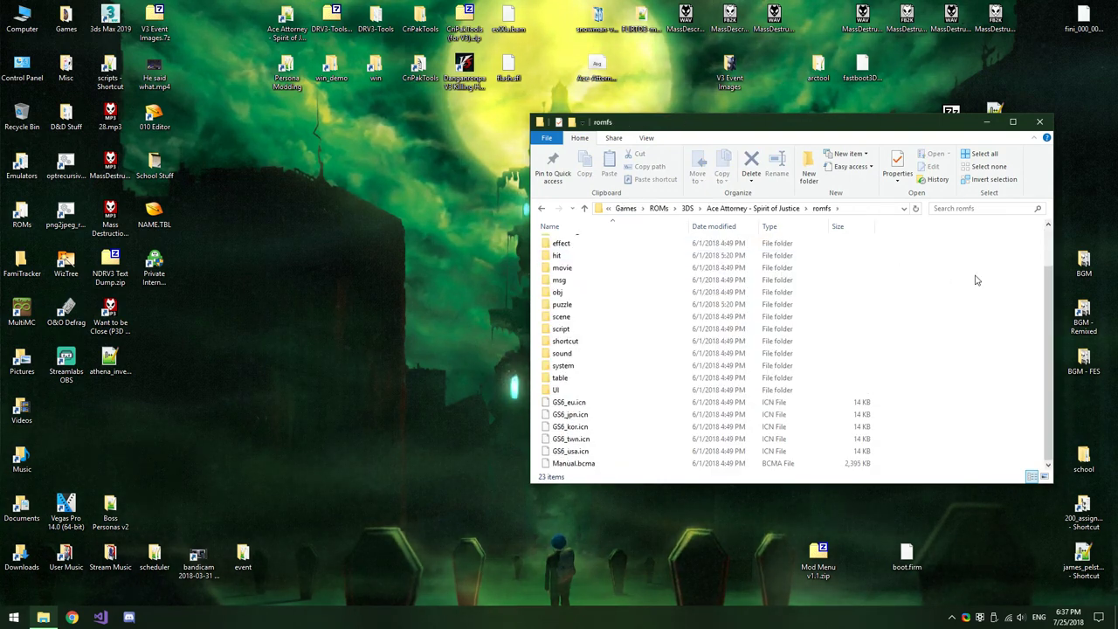
scroll(975, 280, "up", 2)
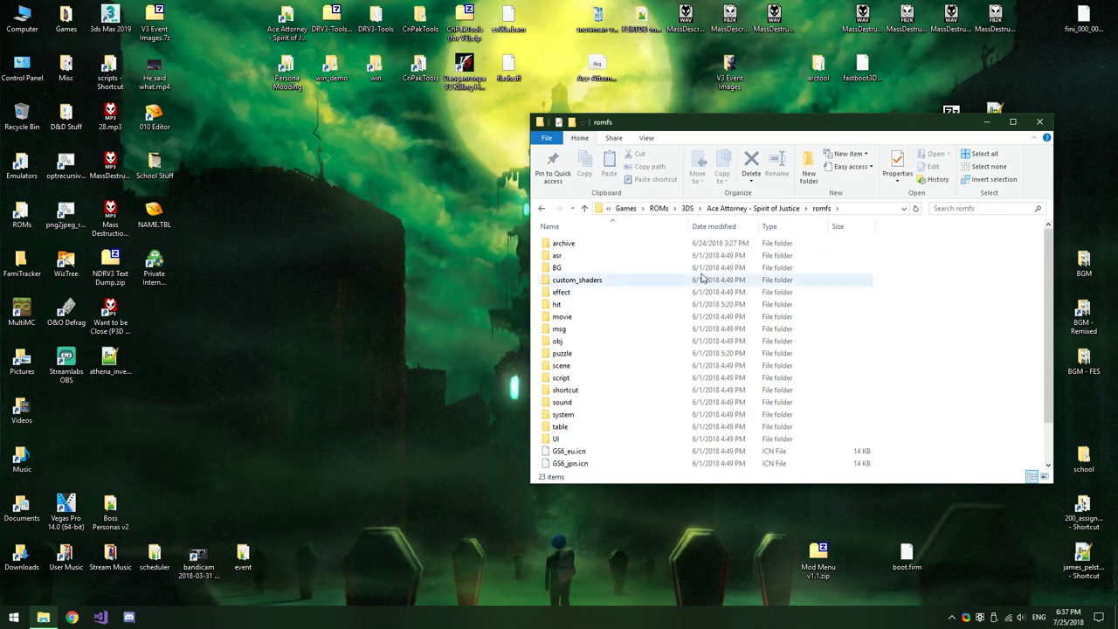
left_click(590, 249)
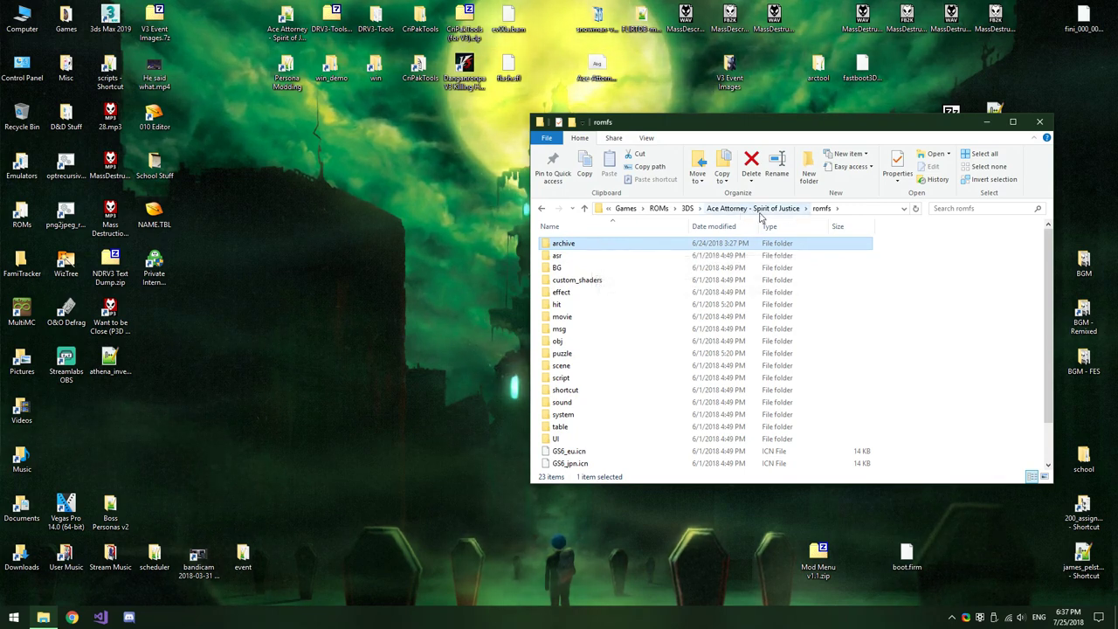
mouse_move(625, 247)
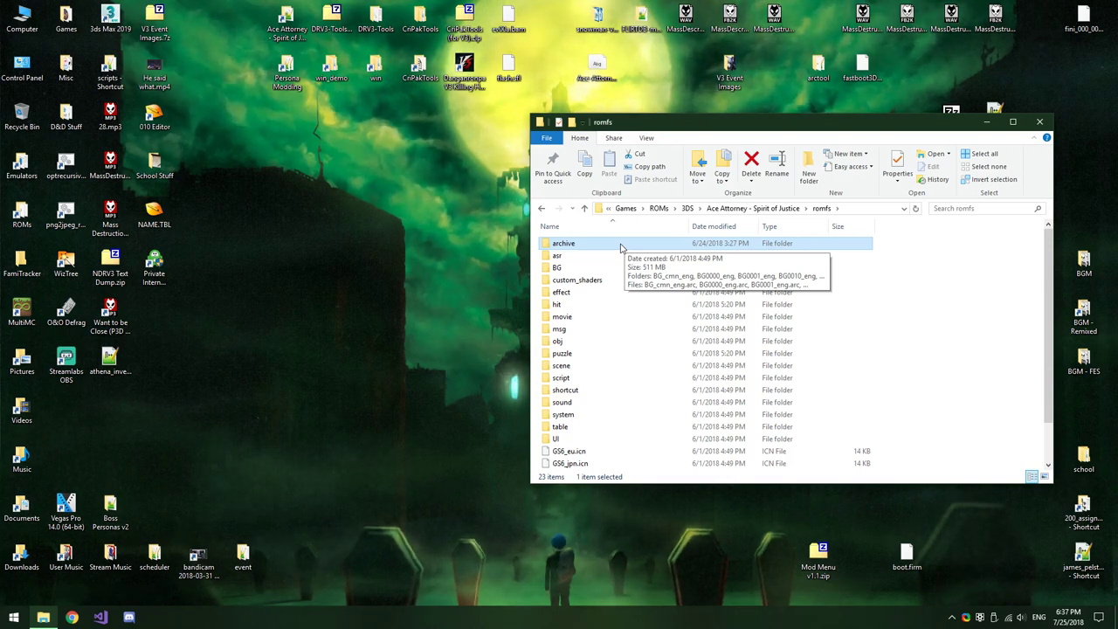
double_click(620, 246)
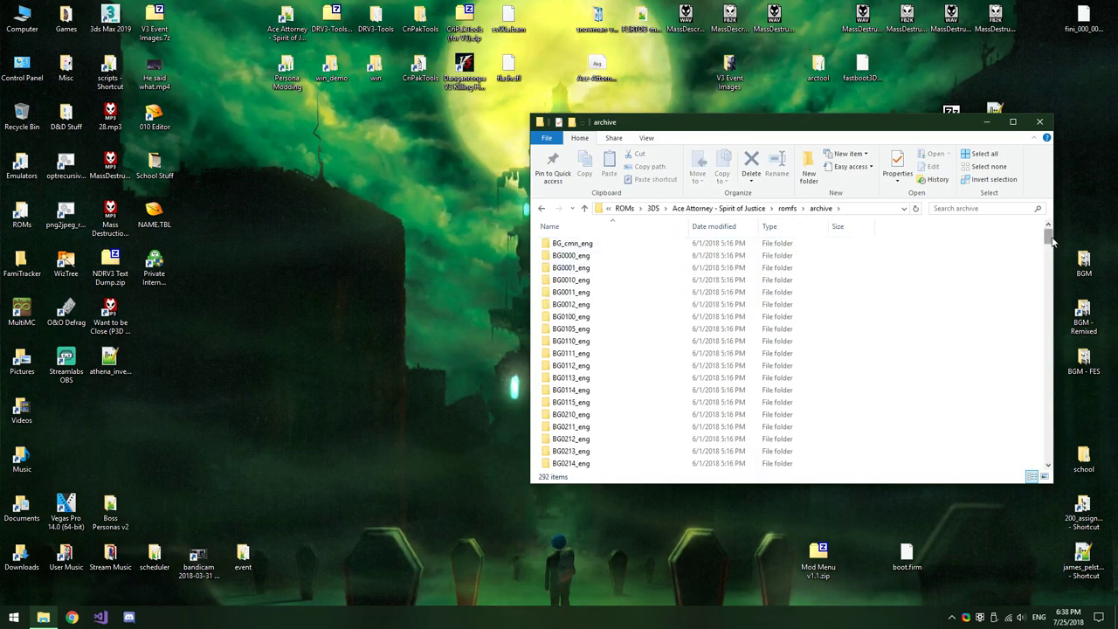
Look through the archive folder's extracted subfolders and ARC files, from the BG and chr entries down to UI_cmn_eng.arc
left_click(580, 254)
scroll(581, 255, "down", 8)
scroll(581, 254, "down", 20)
left_click(709, 355)
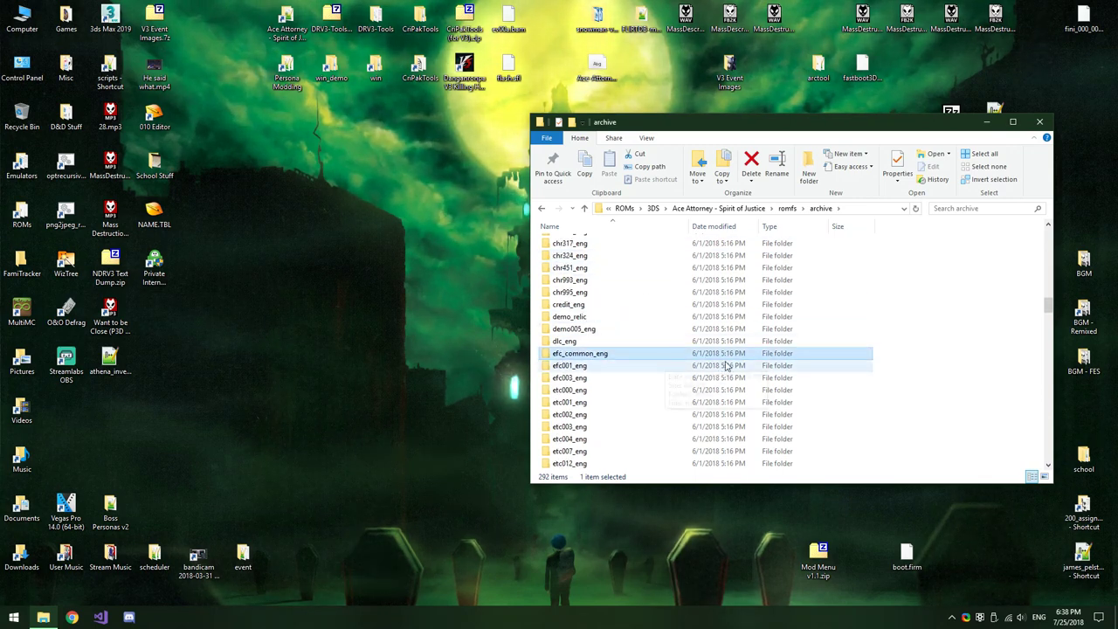
scroll(718, 365, "down", 5)
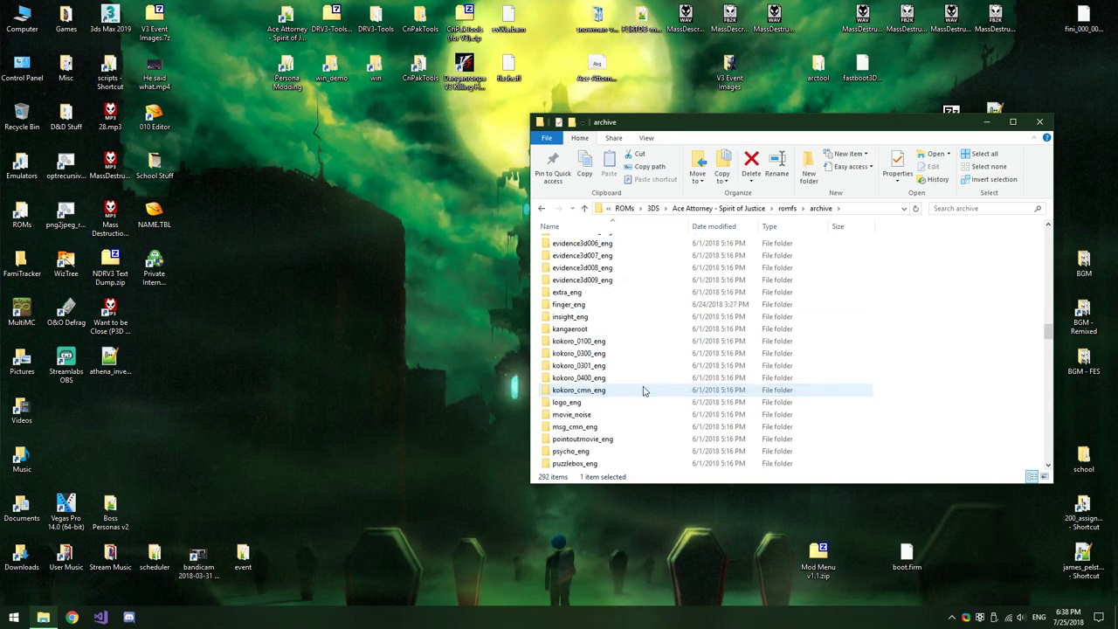
left_click(642, 283)
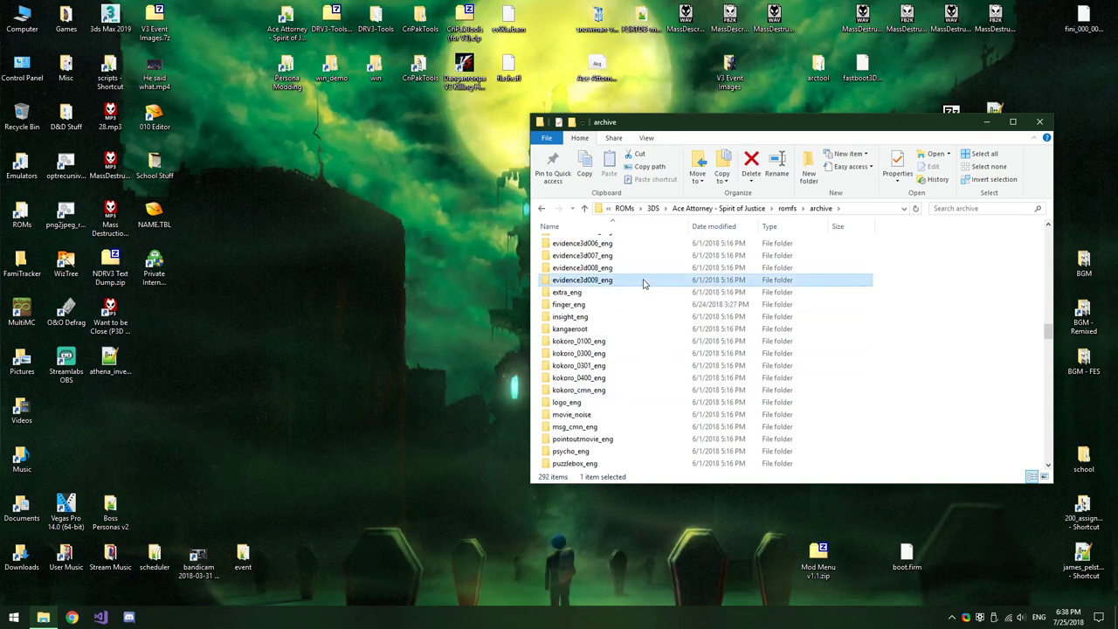
scroll(642, 288, "down", 5)
left_click(632, 305)
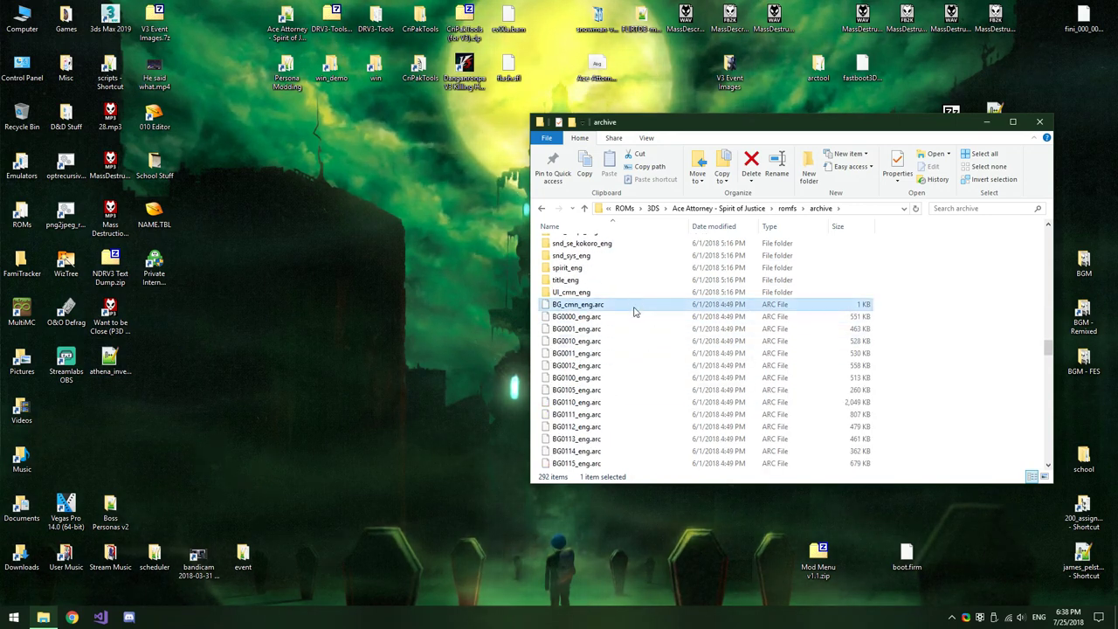
scroll(646, 325, "down", 5)
left_click(650, 329)
left_click(646, 330)
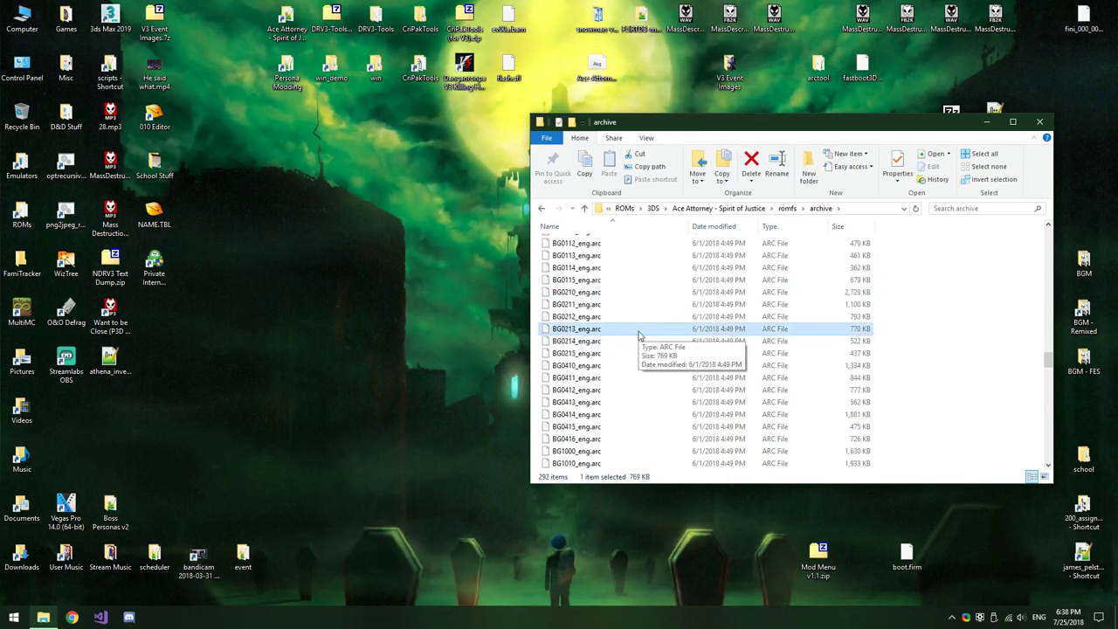
scroll(638, 336, "down", 10)
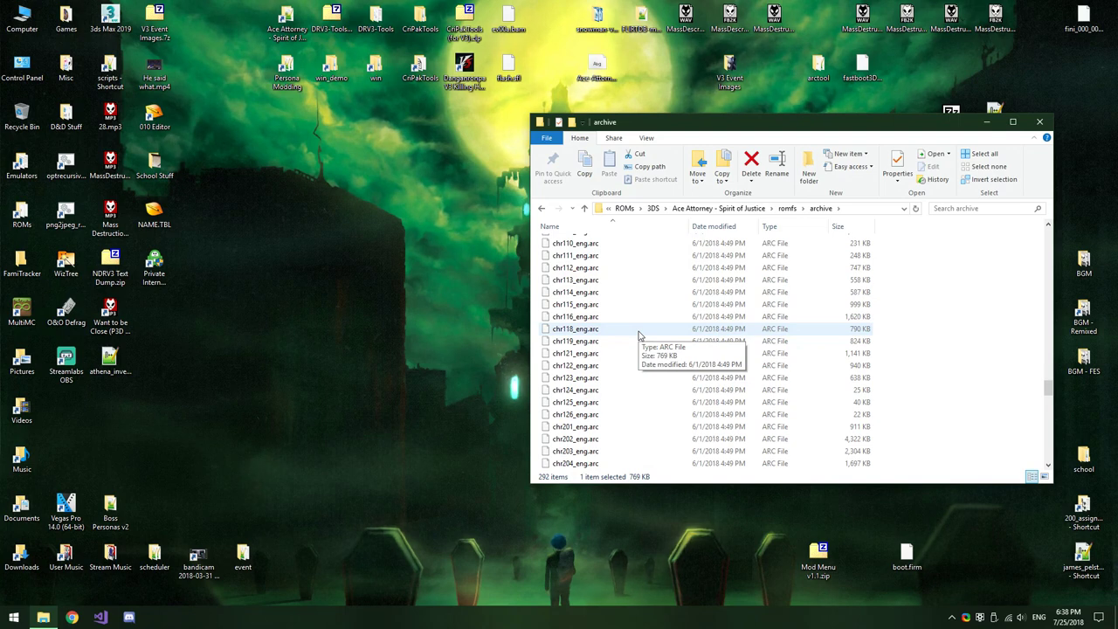
scroll(603, 375, "up", 5)
left_click(607, 374)
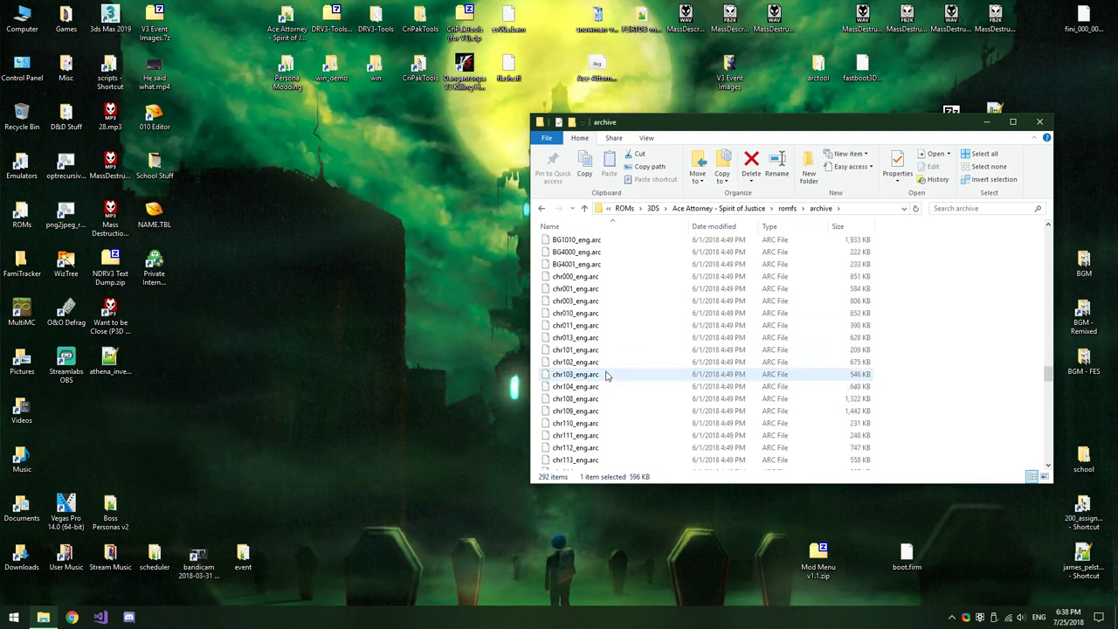
scroll(607, 374, "up", 12)
left_click(638, 337)
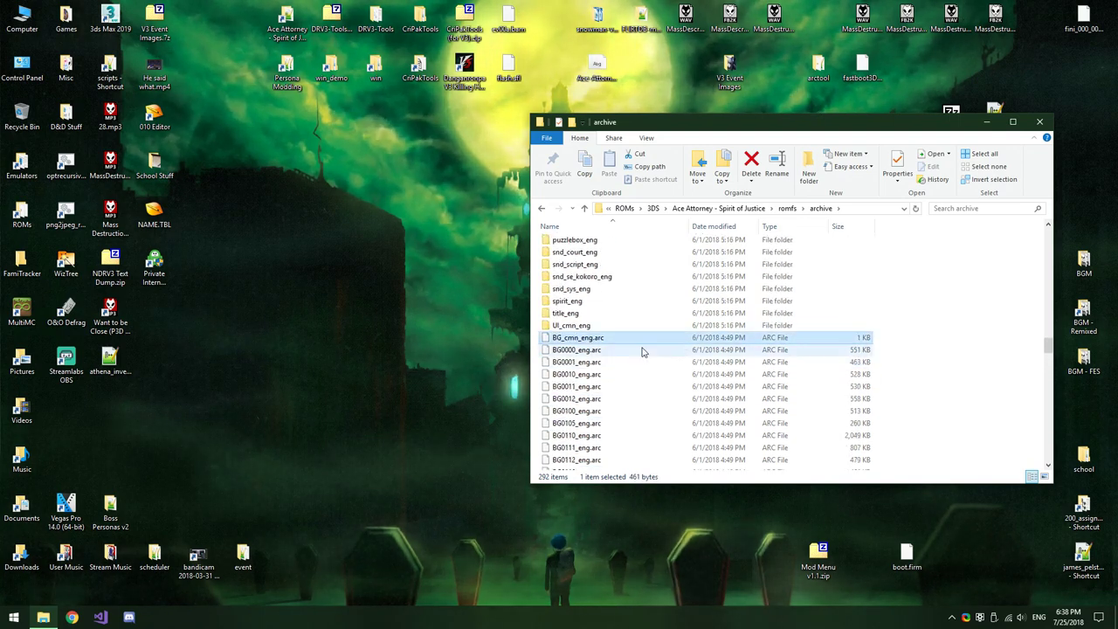
scroll(642, 351, "down", 20)
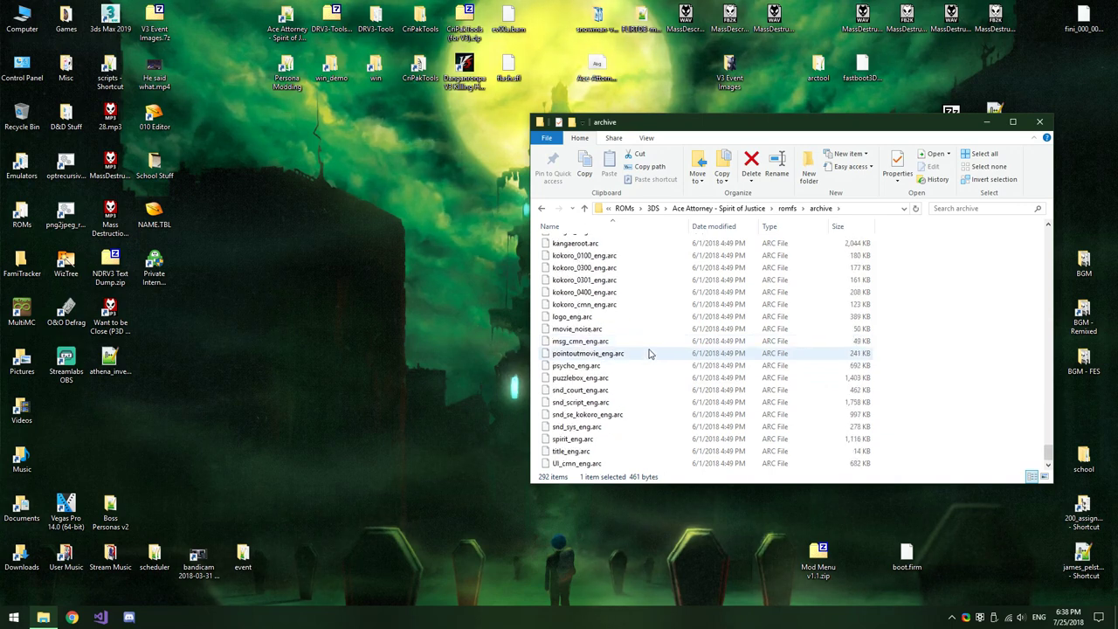
left_click(616, 462)
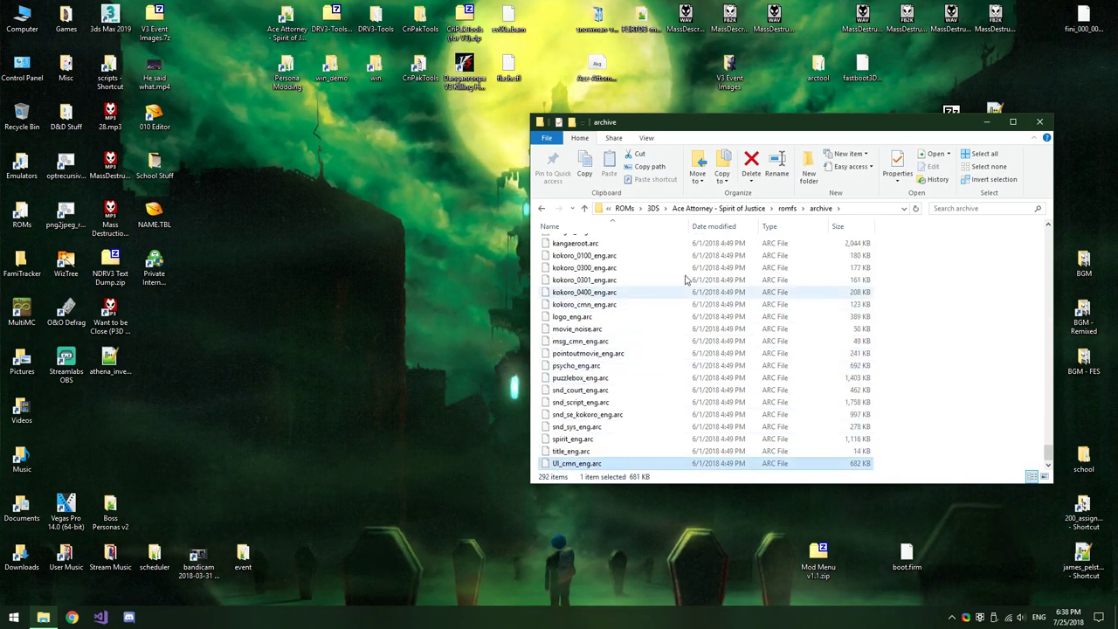
left_click(631, 281)
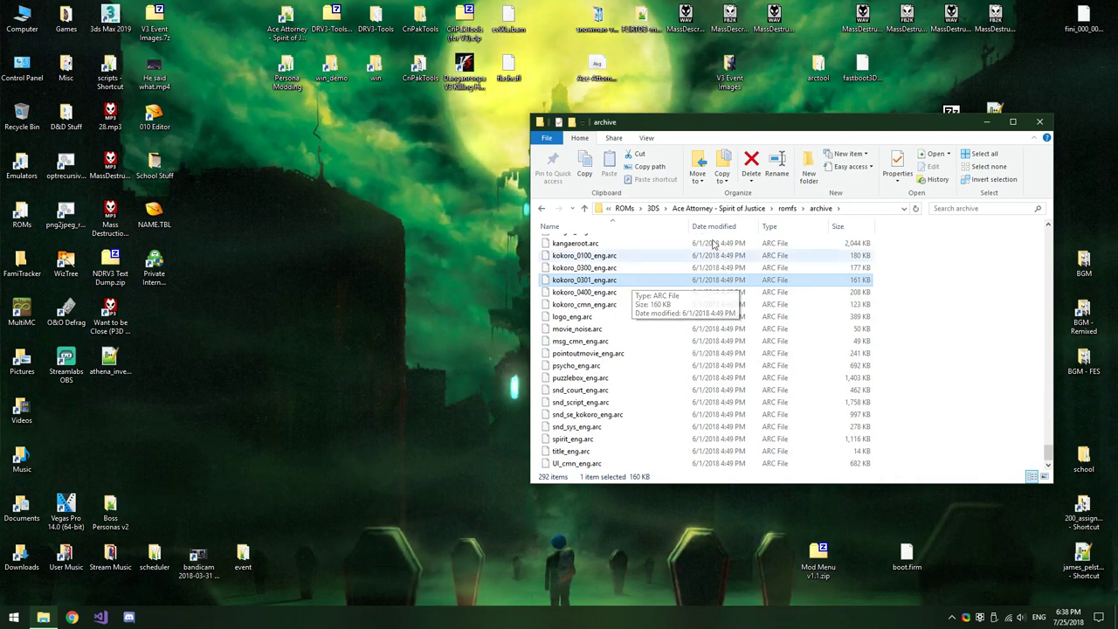
Go up to the 3DS folder and locate the batch file extractrecursive.bat
left_click(654, 210)
scroll(656, 349, "down", 8)
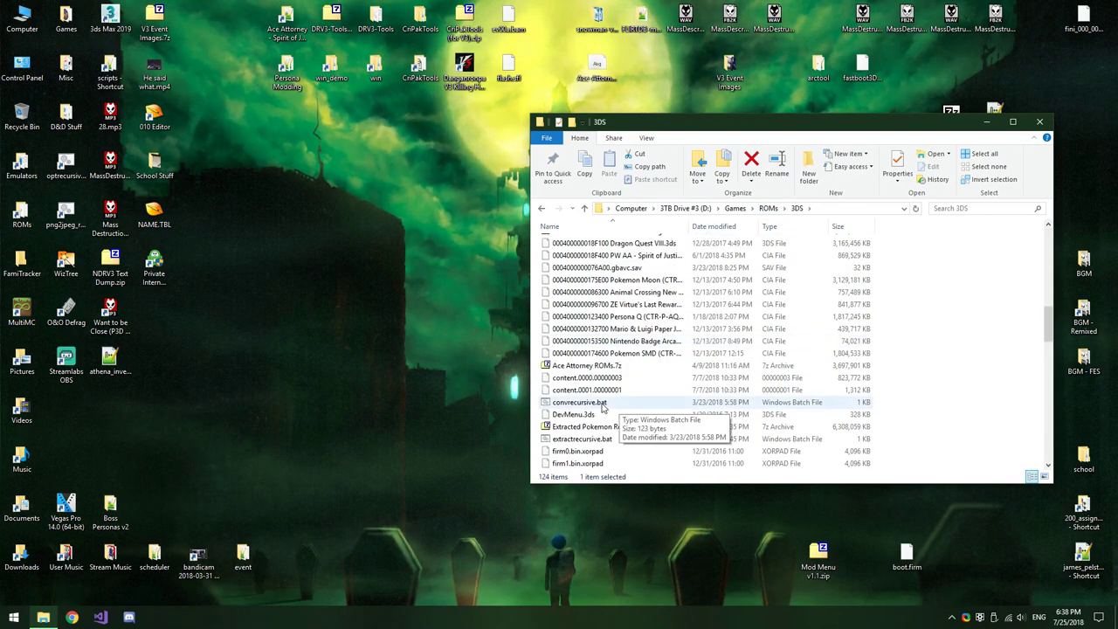
left_click(629, 401)
scroll(637, 384, "down", 2)
left_click(640, 371)
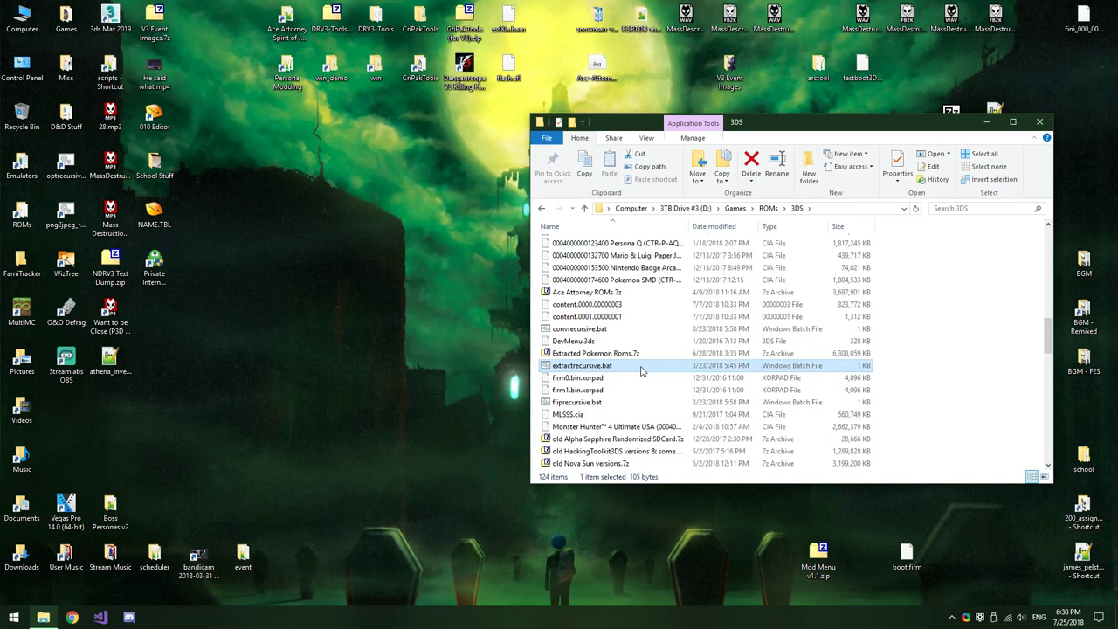
Open a PowerShell window in the 3DS folder
left_click(918, 370)
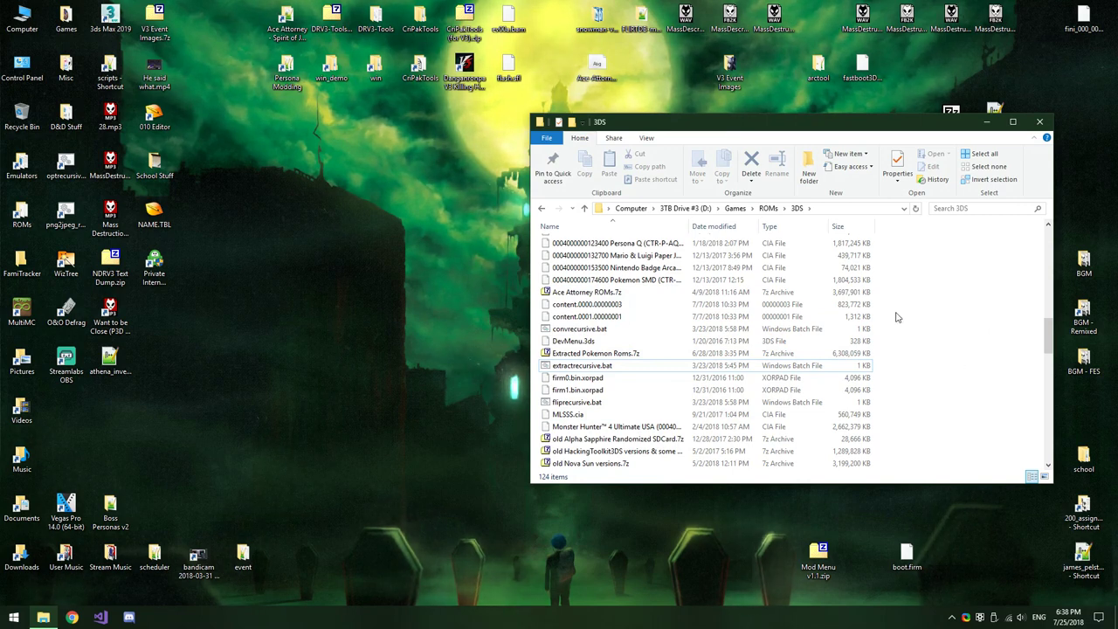
right_click(939, 364)
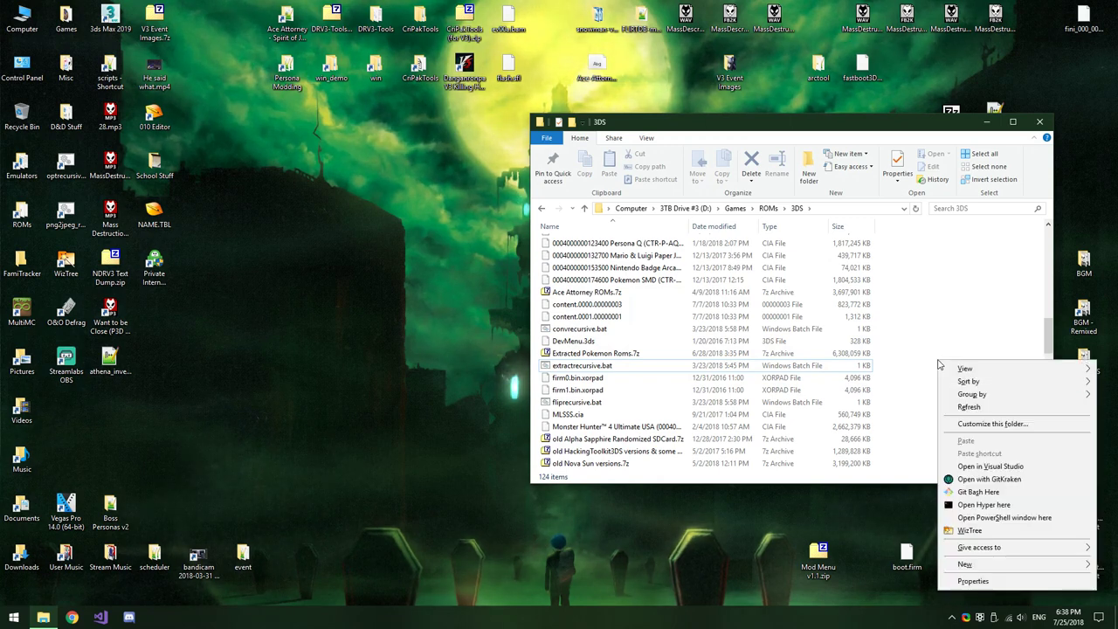
left_click(1062, 520)
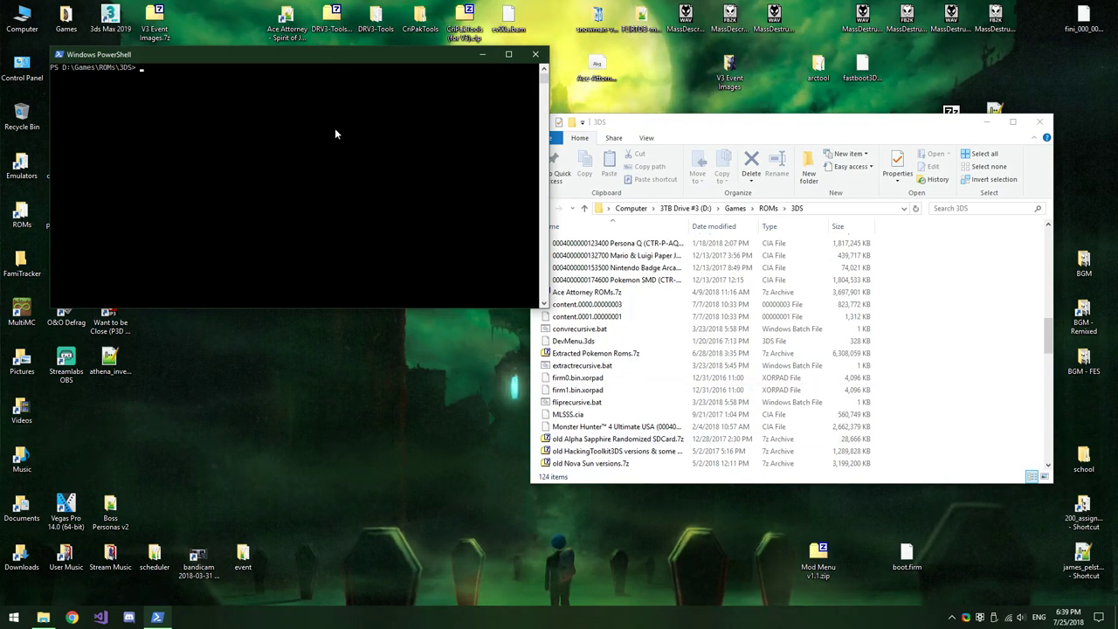
Enter .\extractrecursive.bat at the PowerShell prompt without running it
type(".\\")
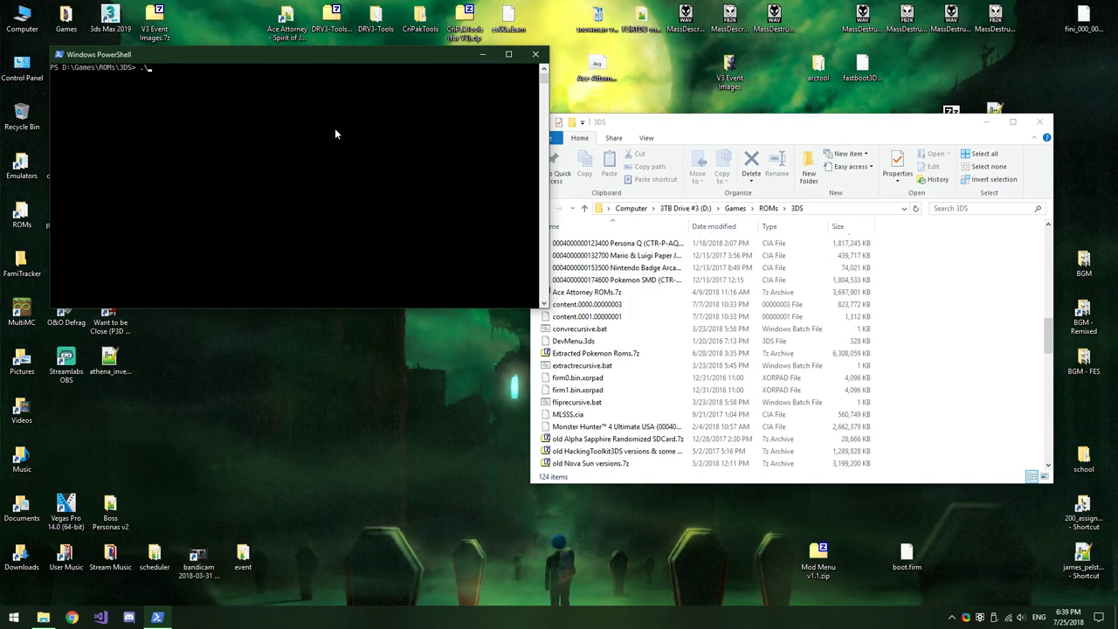
type("extract")
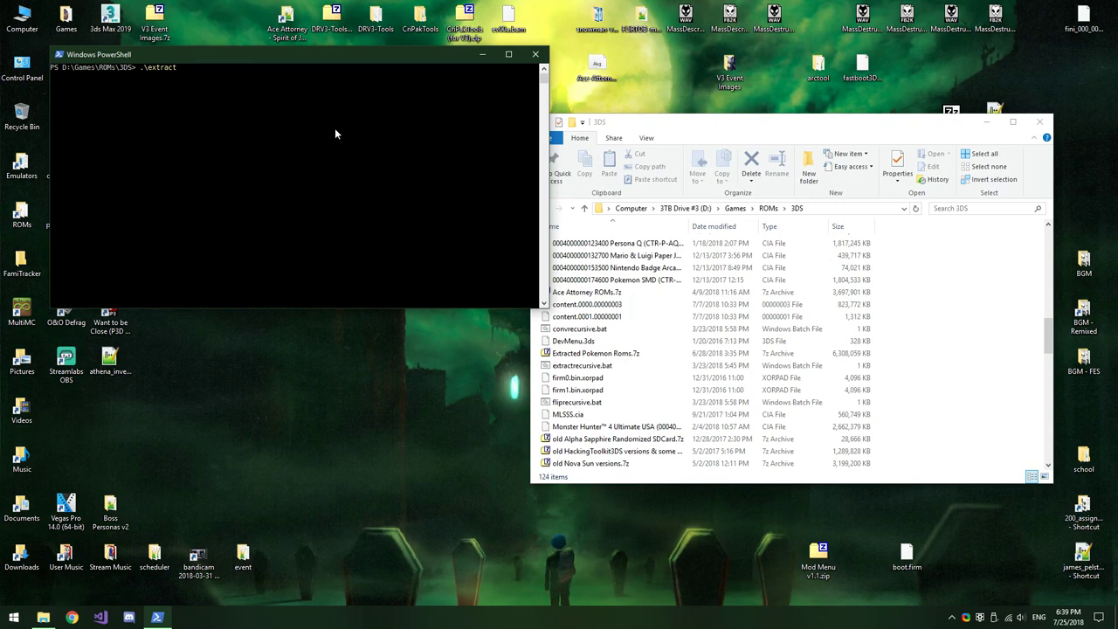
type("r")
type("e")
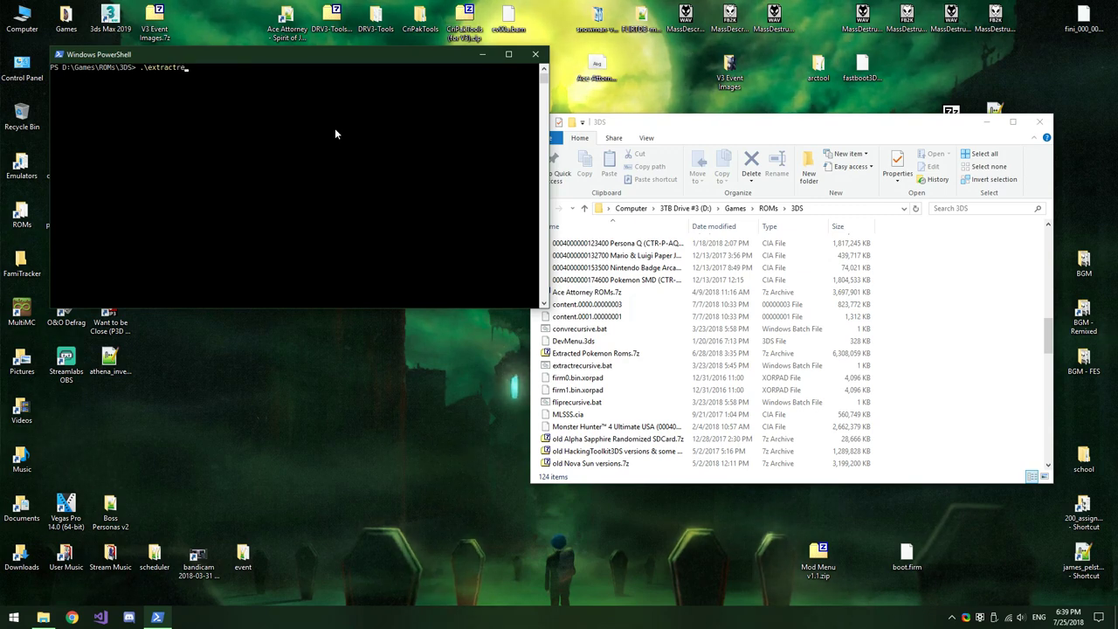
type("cursive.bat")
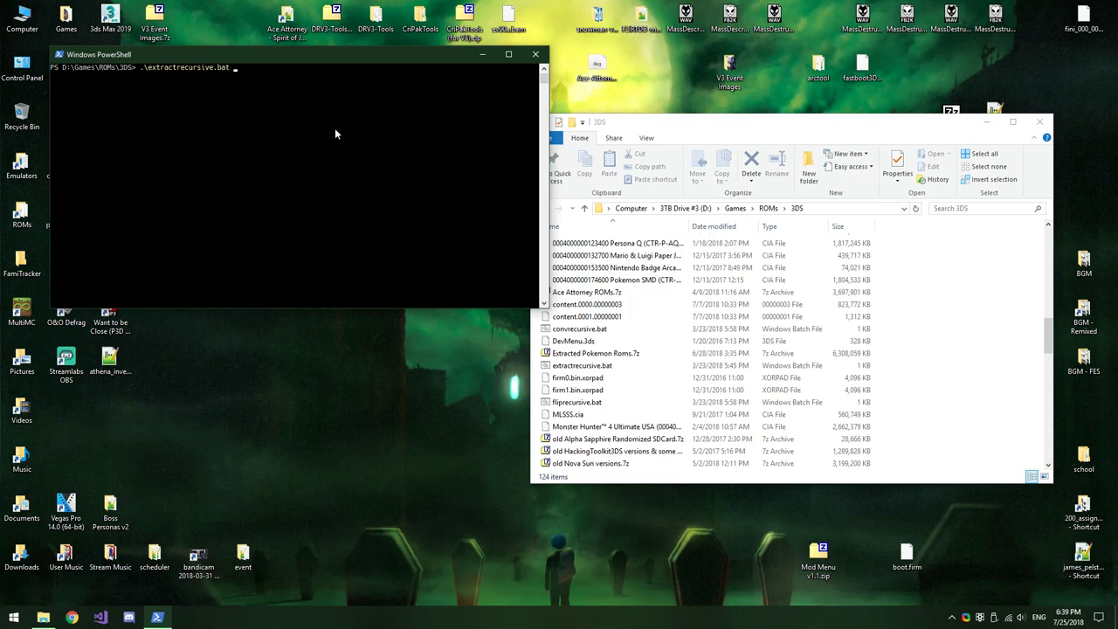
Append the path of the romfs\archive folder in Ace Attorney - Spirit of Justice as the argument of the extractrecursive.bat command
left_click(719, 123)
scroll(950, 349, "up", 10)
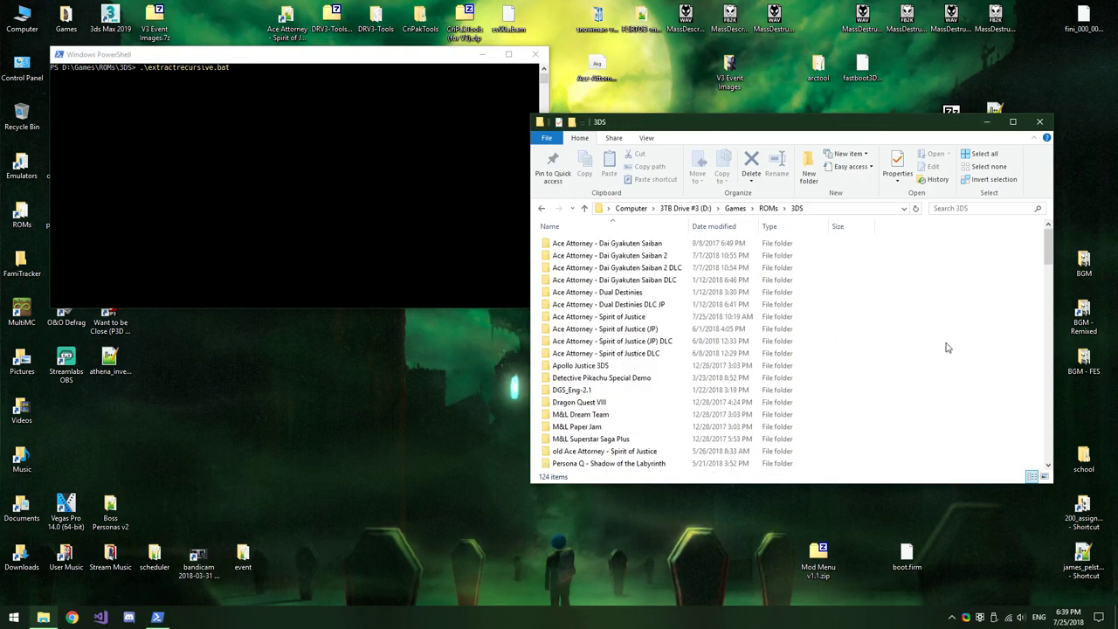
double_click(642, 317)
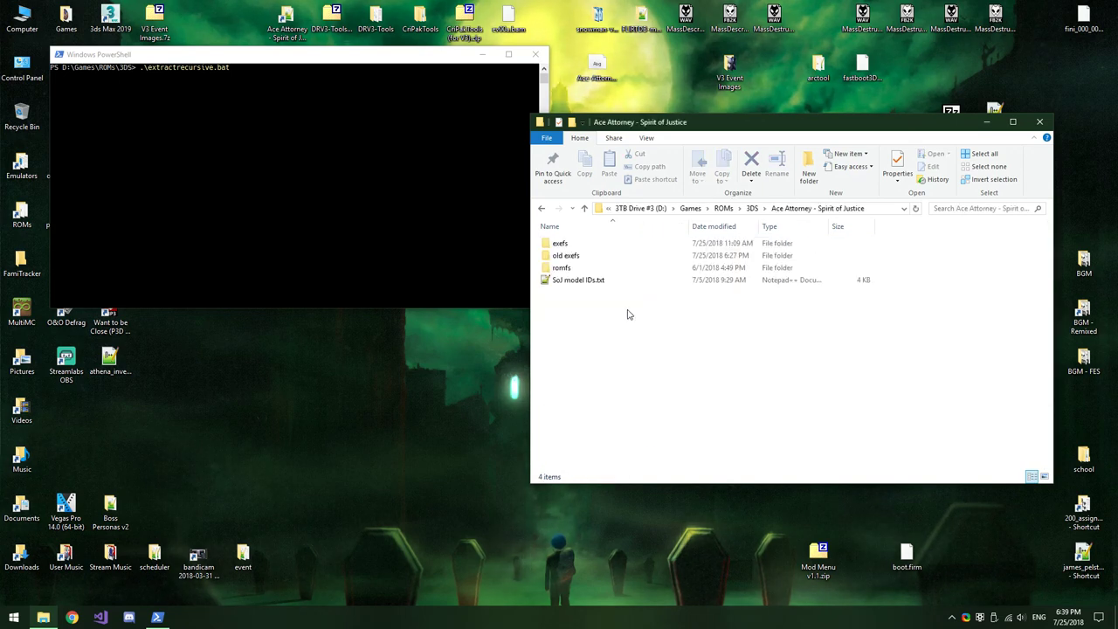
left_click(584, 269)
double_click(584, 271)
left_click(595, 245)
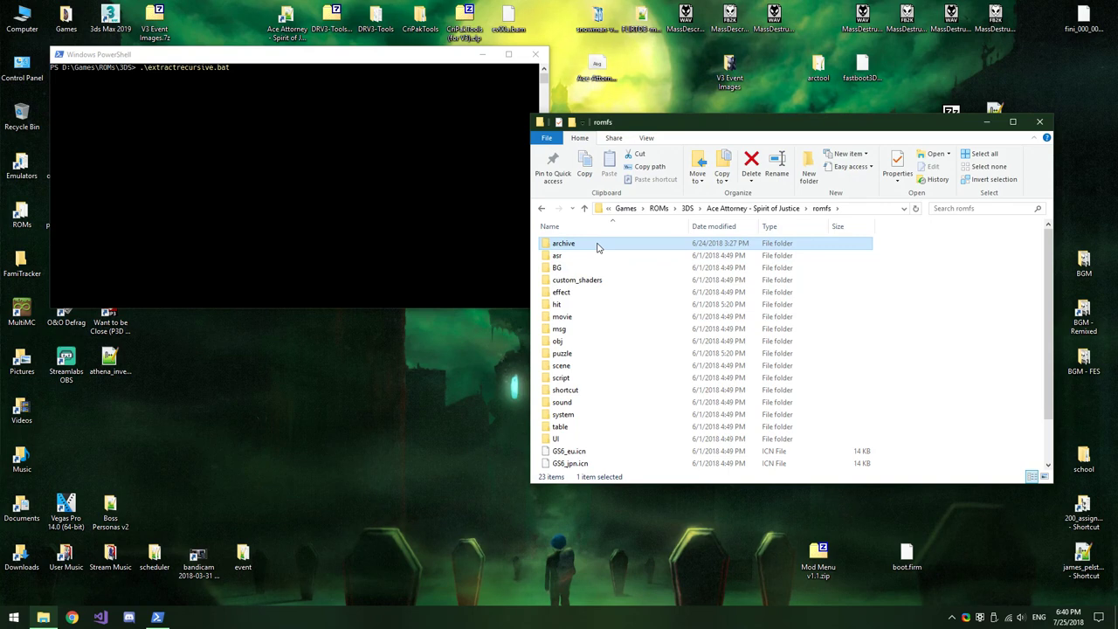
left_click_drag(598, 245, 350, 177)
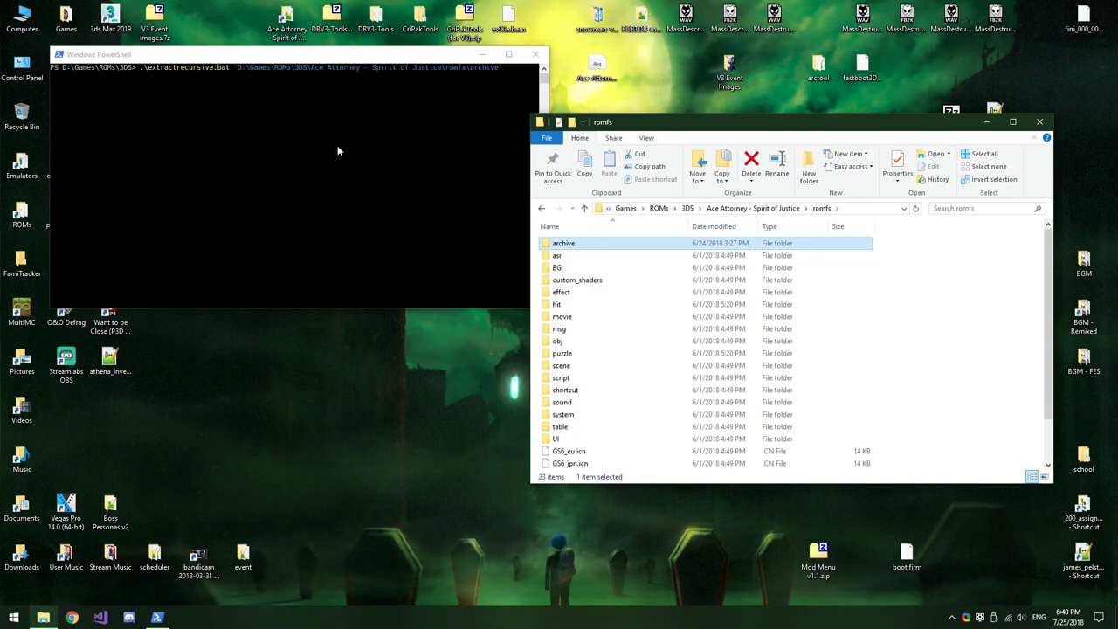
left_click(554, 106)
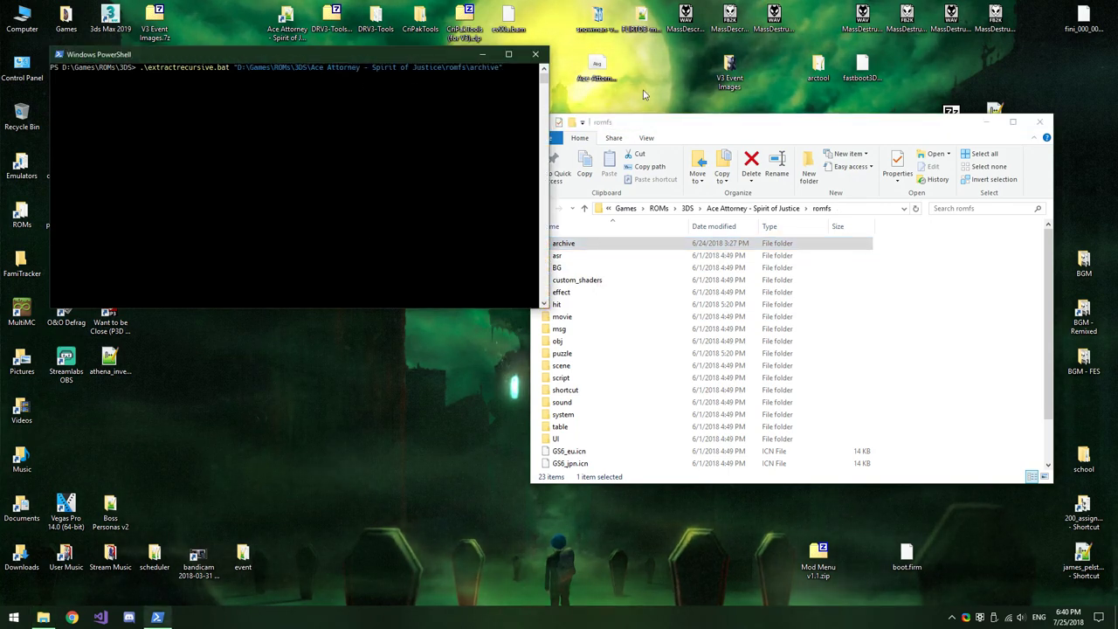
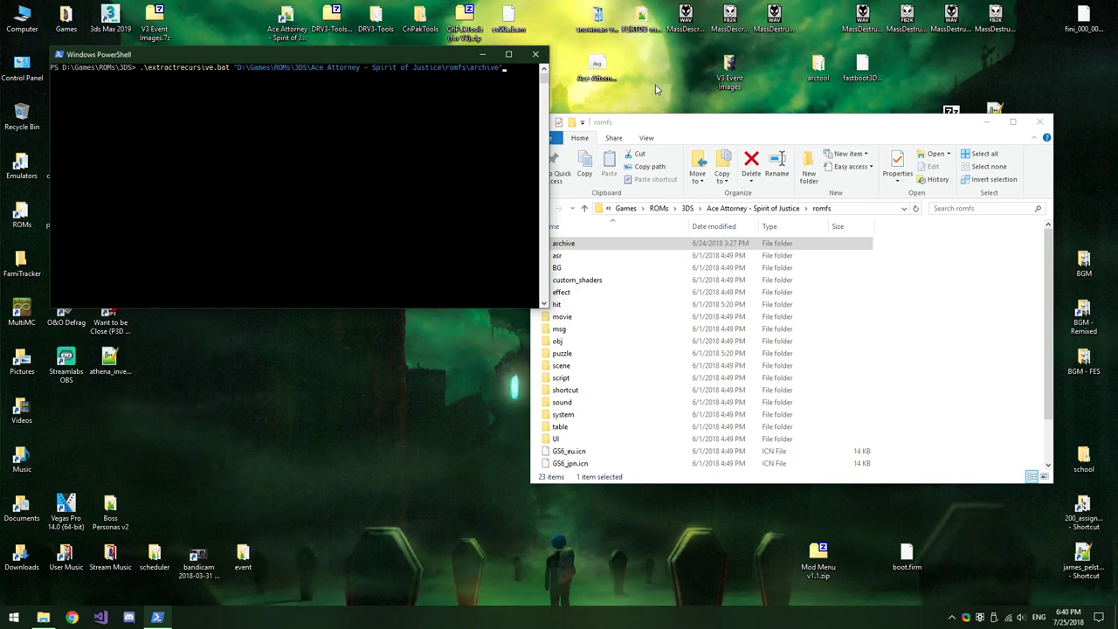
Erase the entire unexecuted command from the PowerShell prompt and return to the romfs folder window
key("BackSpace")
key("BackSpace")
key("BackSpace")
key("BackSpace")
key("BackSpace")
key("BackSpace")
key("BackSpace")
key("BackSpace")
key("BackSpace")
key("BackSpace")
key("BackSpace")
key("BackSpace")
key("BackSpace")
key("BackSpace")
key("BackSpace")
key("BackSpace")
key("BackSpace")
key("BackSpace")
key("BackSpace")
key("BackSpace")
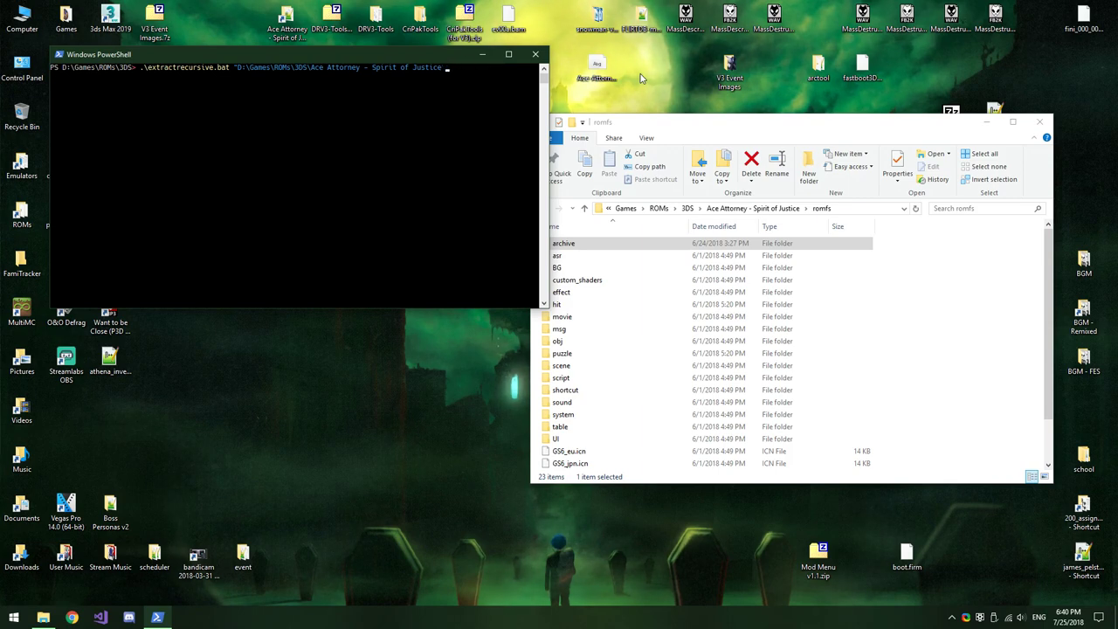
key("BackSpace")
key("BackSpace")
key("BackSpace")
key("BackSpace")
key("BackSpace")
key("BackSpace")
key("BackSpace")
key("BackSpace")
key("BackSpace")
key("BackSpace")
key("BackSpace")
key("BackSpace")
key("BackSpace")
key("BackSpace")
key("BackSpace")
key("BackSpace")
key("BackSpace")
key("BackSpace")
key("BackSpace")
key("BackSpace")
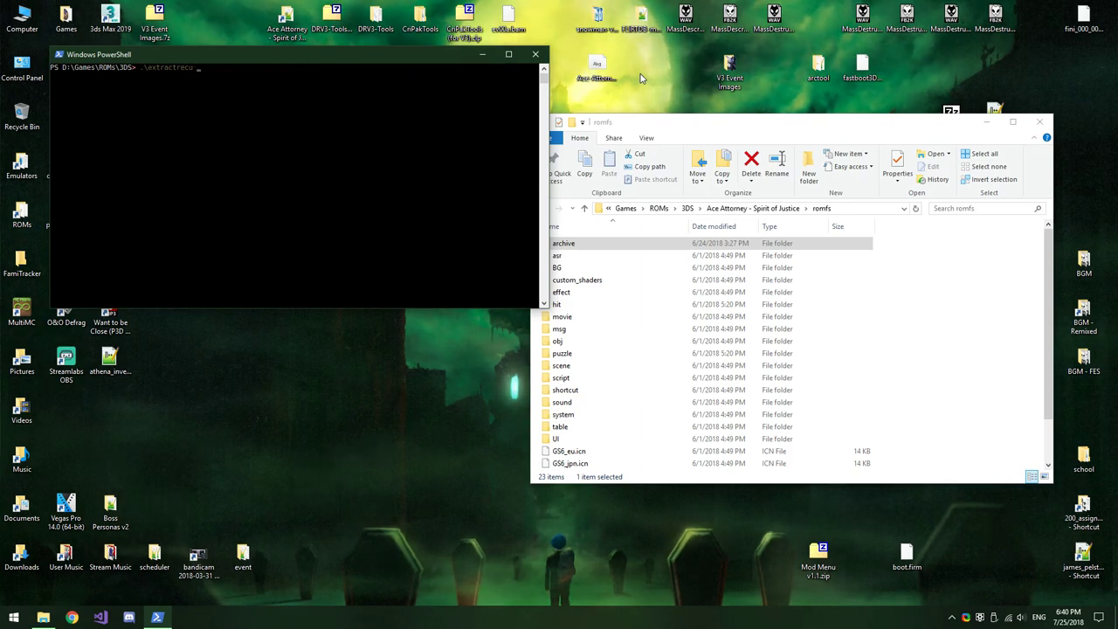
left_click(790, 122)
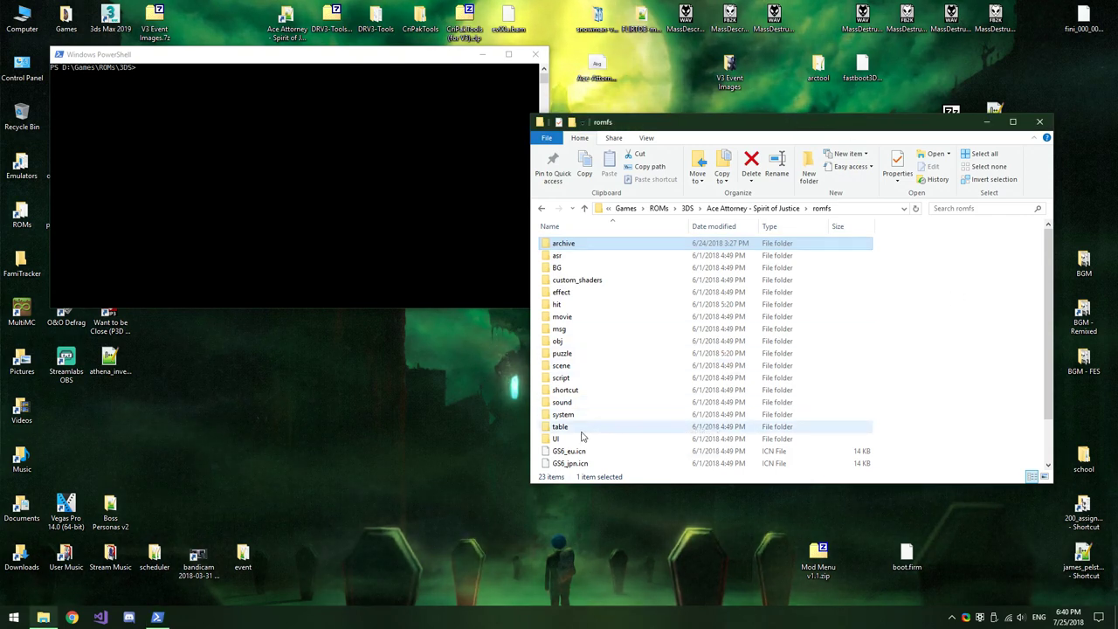
Enter .\convrecursive.bat with the Spirit of Justice romfs\archive folder path as its argument at the PowerShell prompt, without running it
left_click(349, 54)
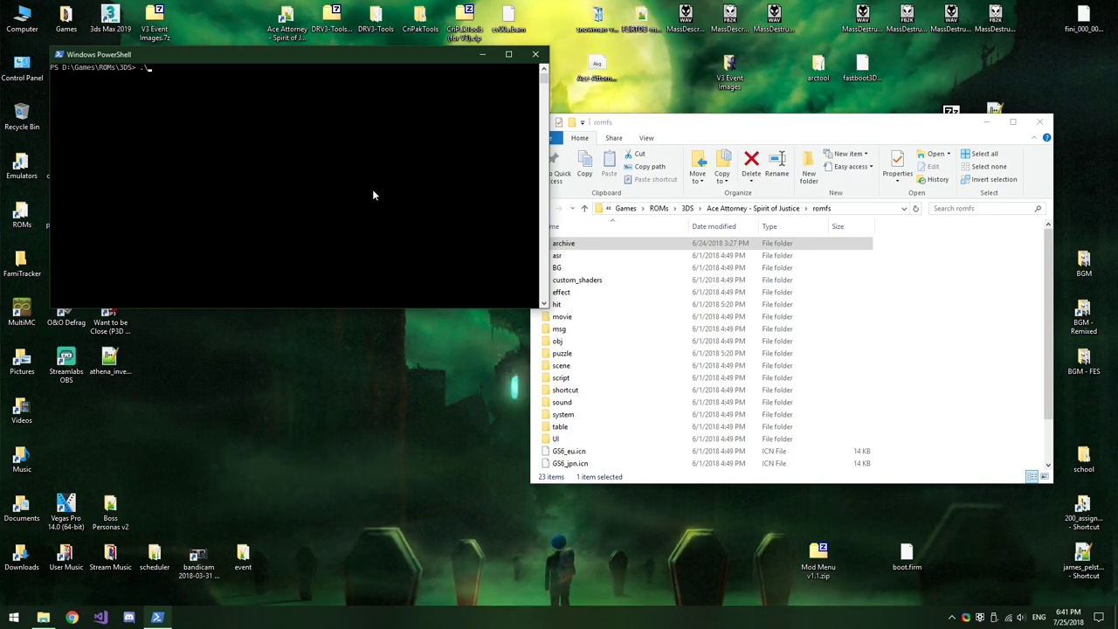
type("conv")
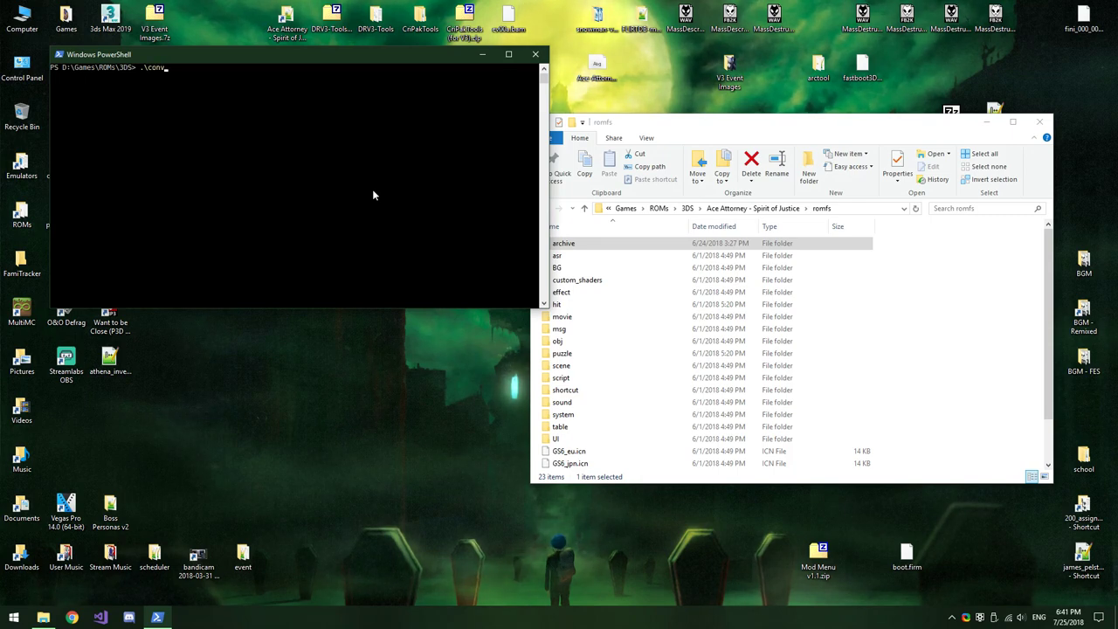
type("recursiv")
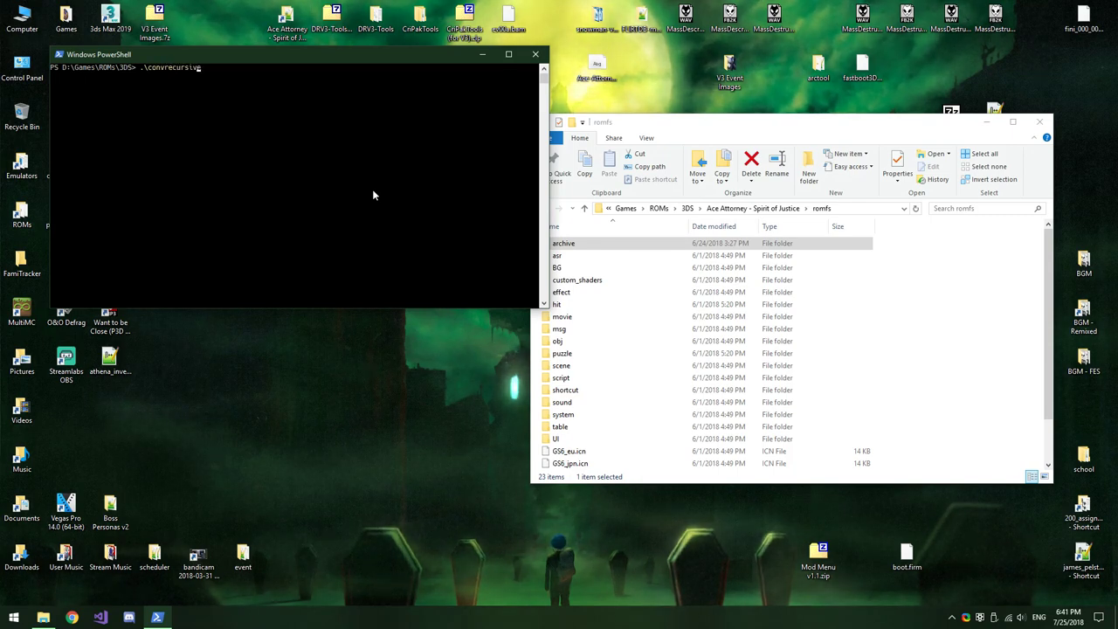
type("e.bat")
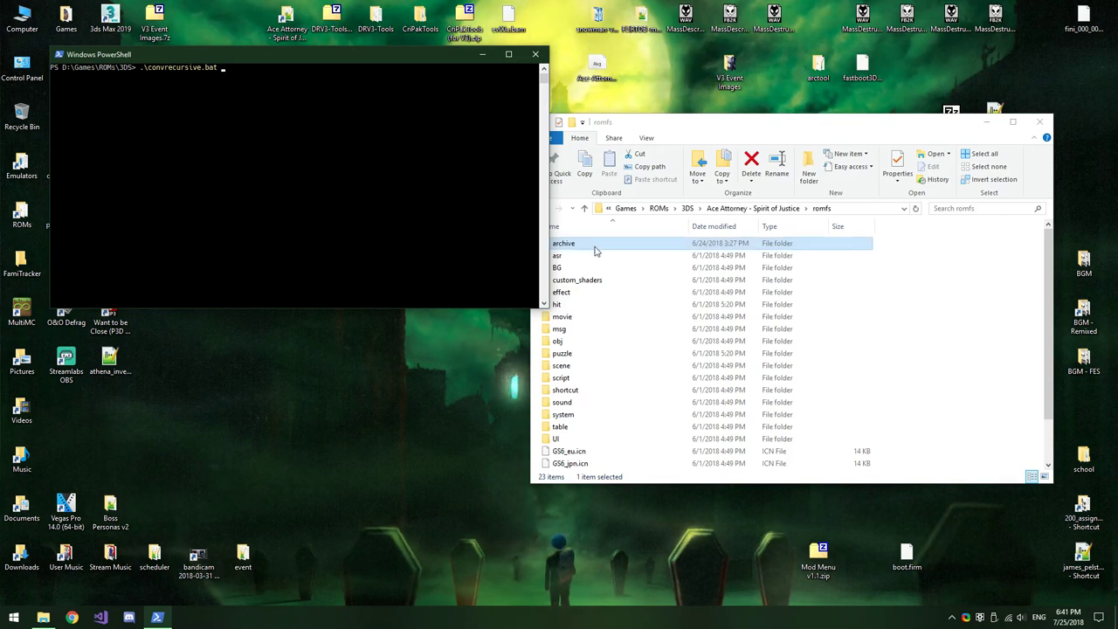
left_click_drag(594, 250, 354, 189)
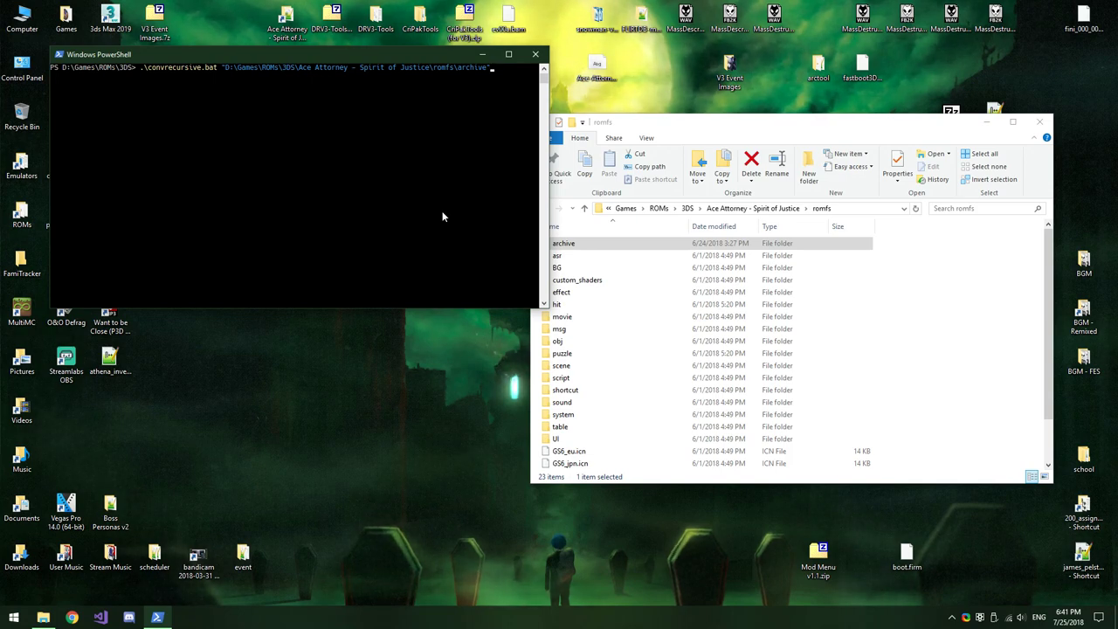
Erase the unexecuted convrecursive.bat command and its path from the PowerShell prompt
key("BackSpace")
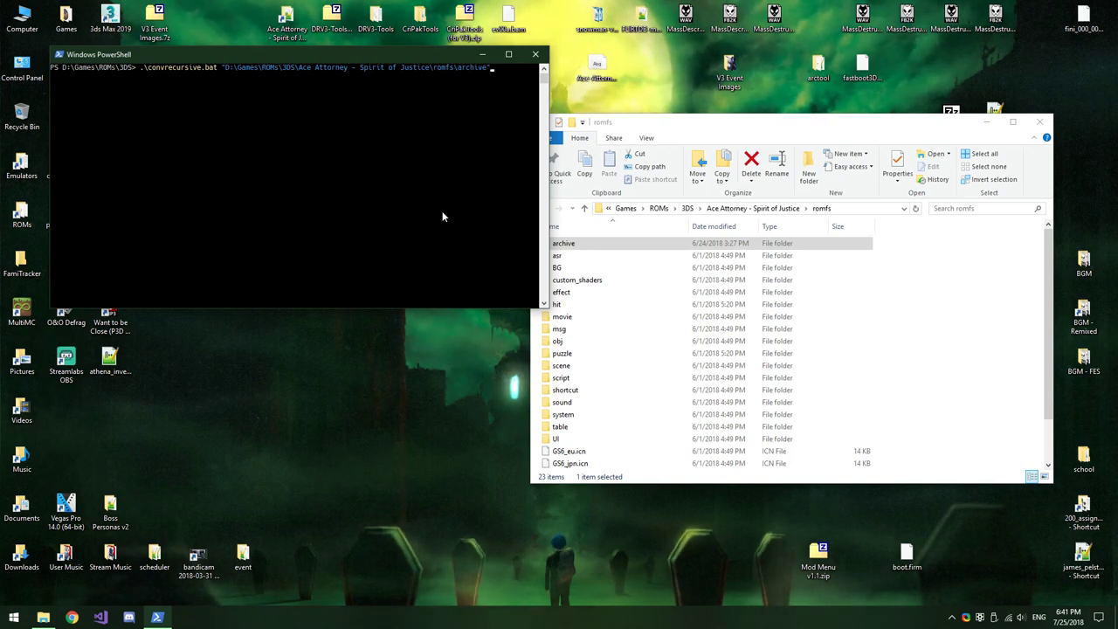
key("BackSpace")
key("BackSpace")
key("BackSpace")
key("BackSpace")
key("BackSpace")
key("BackSpace")
key("BackSpace")
key("BackSpace")
key("BackSpace")
key("BackSpace")
key("BackSpace")
key("BackSpace")
key("BackSpace")
key("BackSpace")
key("BackSpace")
key("BackSpace")
key("BackSpace")
key("BackSpace")
key("BackSpace")
key("BackSpace")
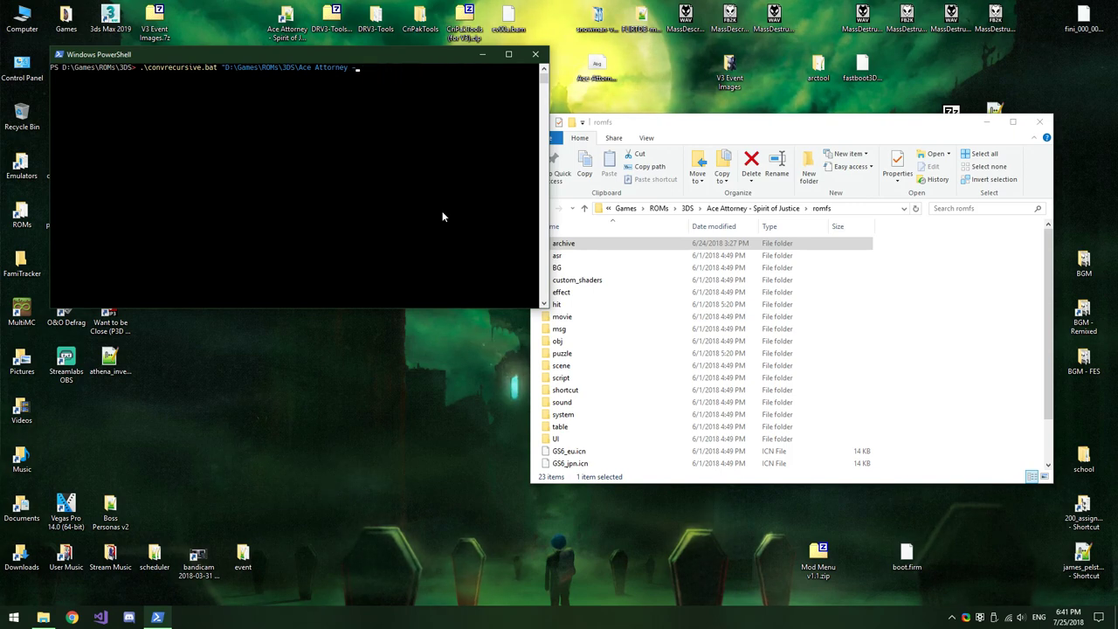
key("BackSpace")
key("BackSpace")
key("BackSpace")
key("BackSpace")
key("BackSpace")
key("BackSpace")
key("BackSpace")
key("BackSpace")
key("BackSpace")
key("BackSpace")
key("BackSpace")
key("BackSpace")
key("BackSpace")
key("BackSpace")
key("BackSpace")
key("BackSpace")
key("BackSpace")
key("BackSpace")
key("BackSpace")
key("BackSpace")
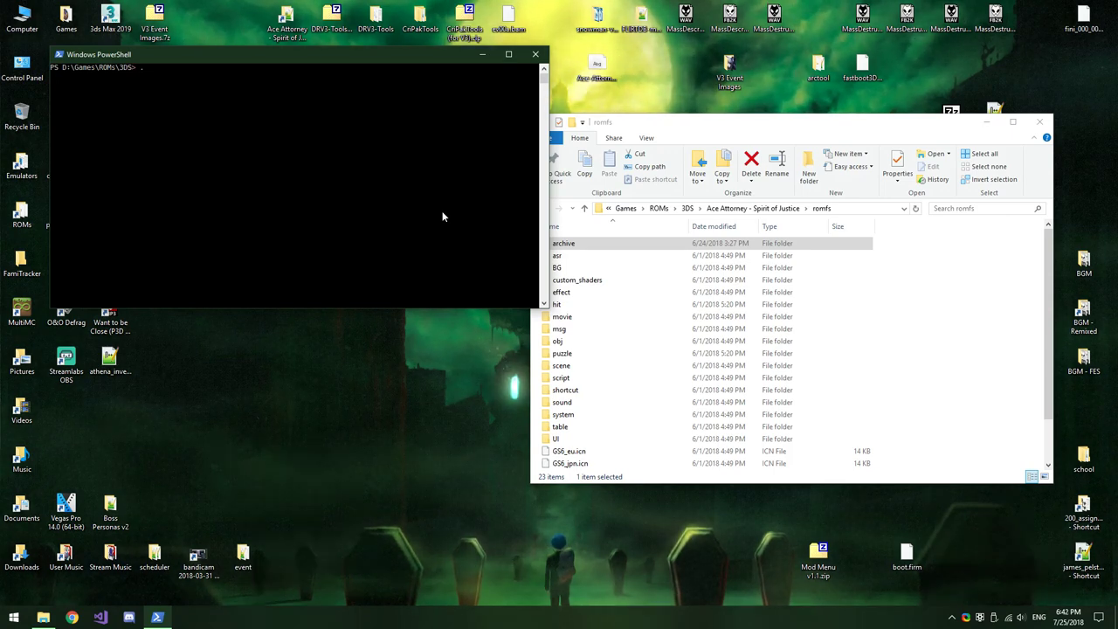
Enter .\fliprecursive.bat followed by the Spirit of Justice romfs\archive folder path at the PowerShell prompt, without running it
type(".")
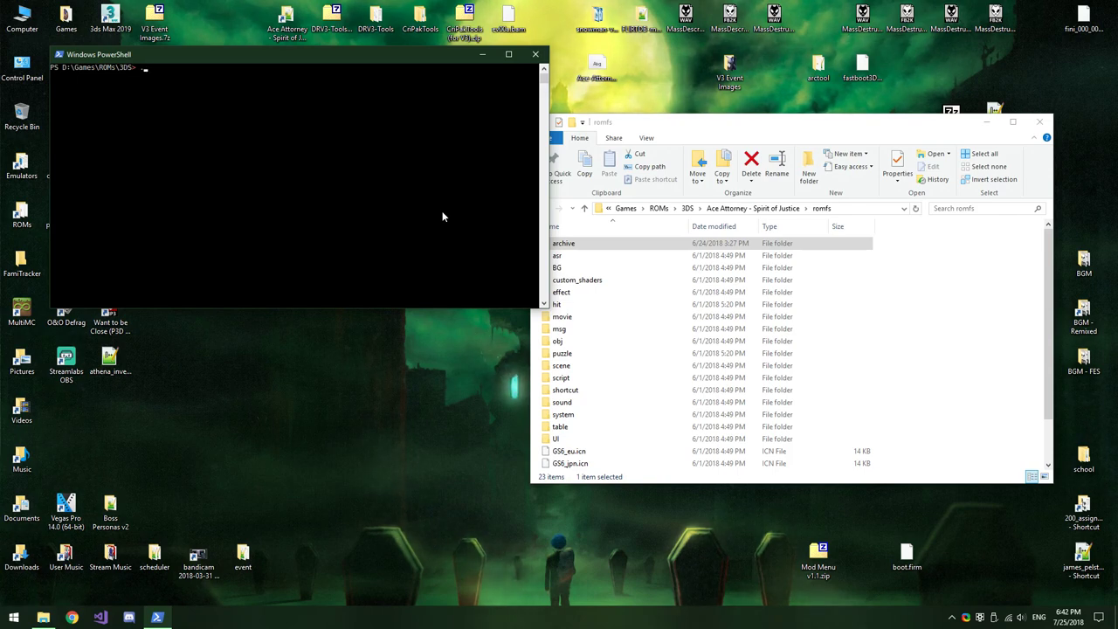
type("\\fli")
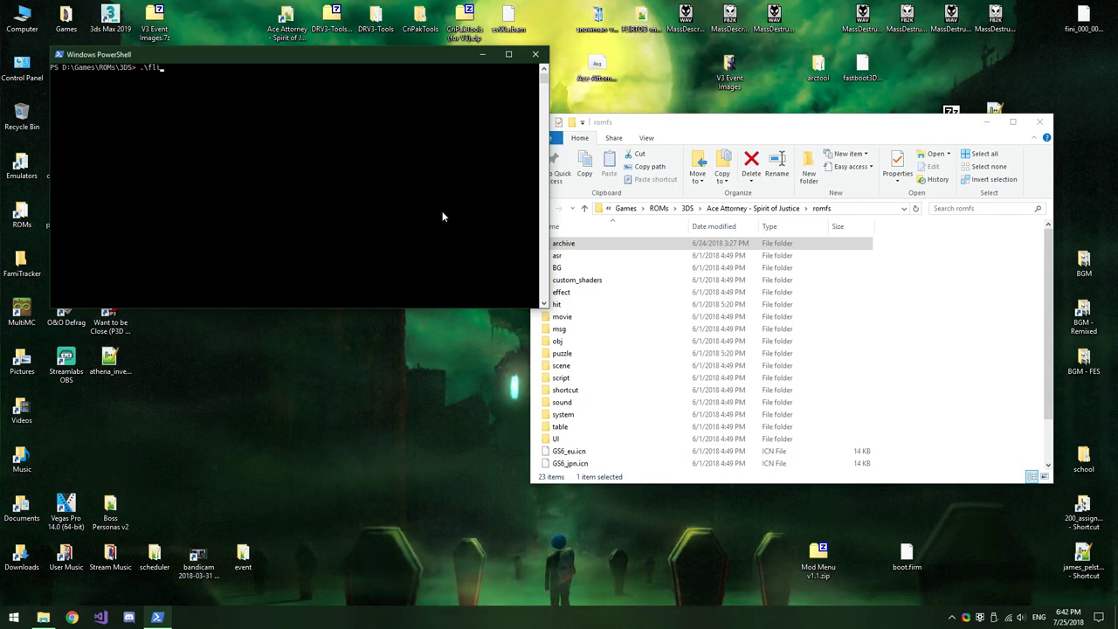
type("precursive")
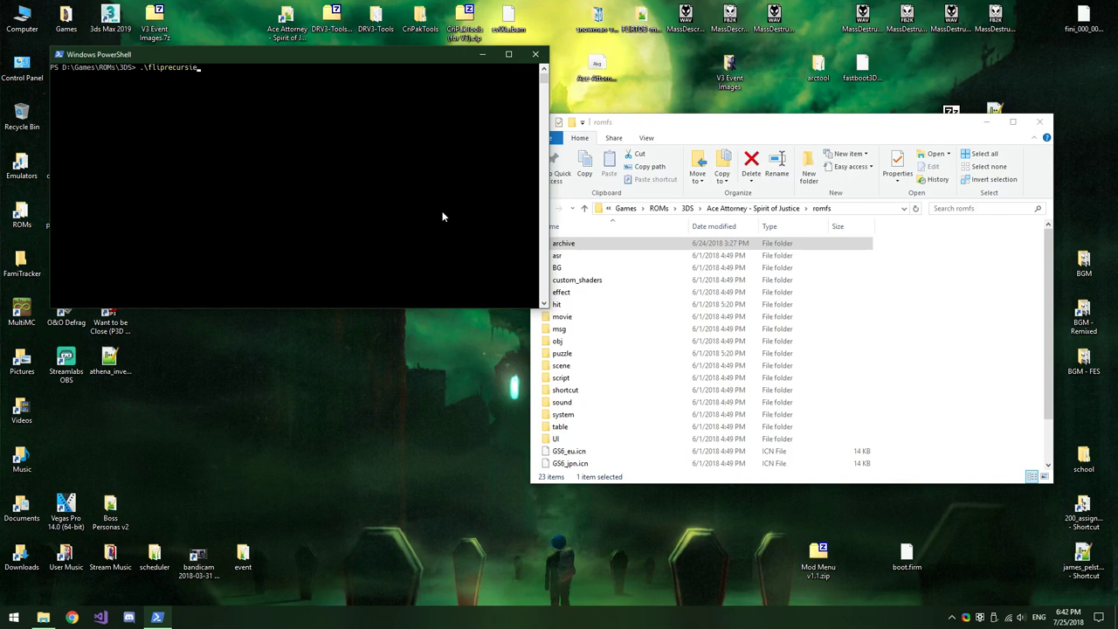
type(".bat")
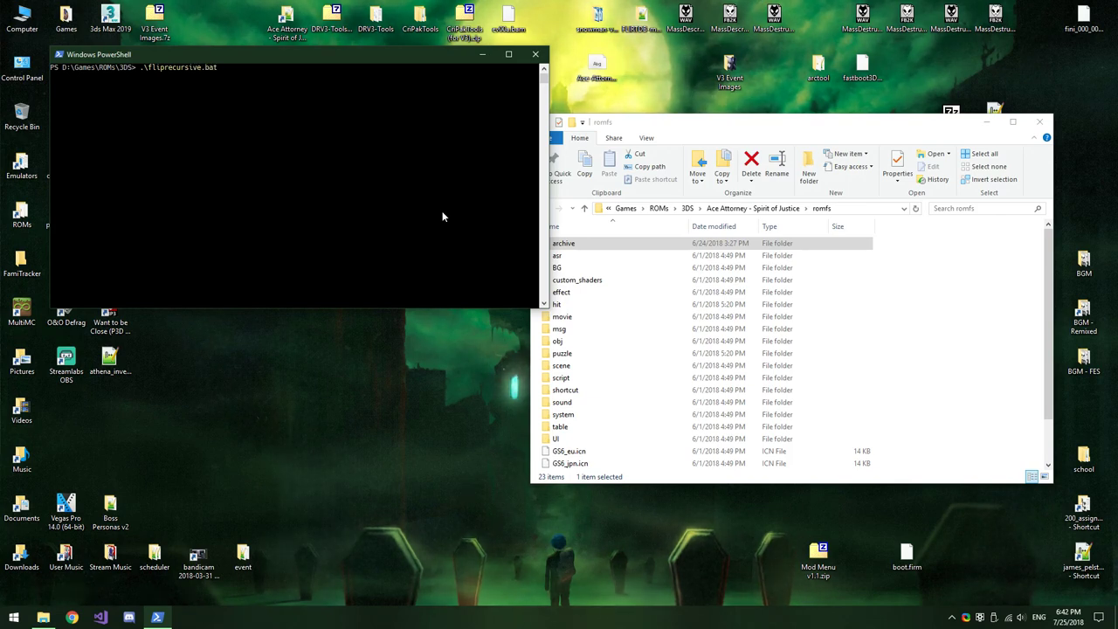
left_click_drag(576, 244, 305, 198)
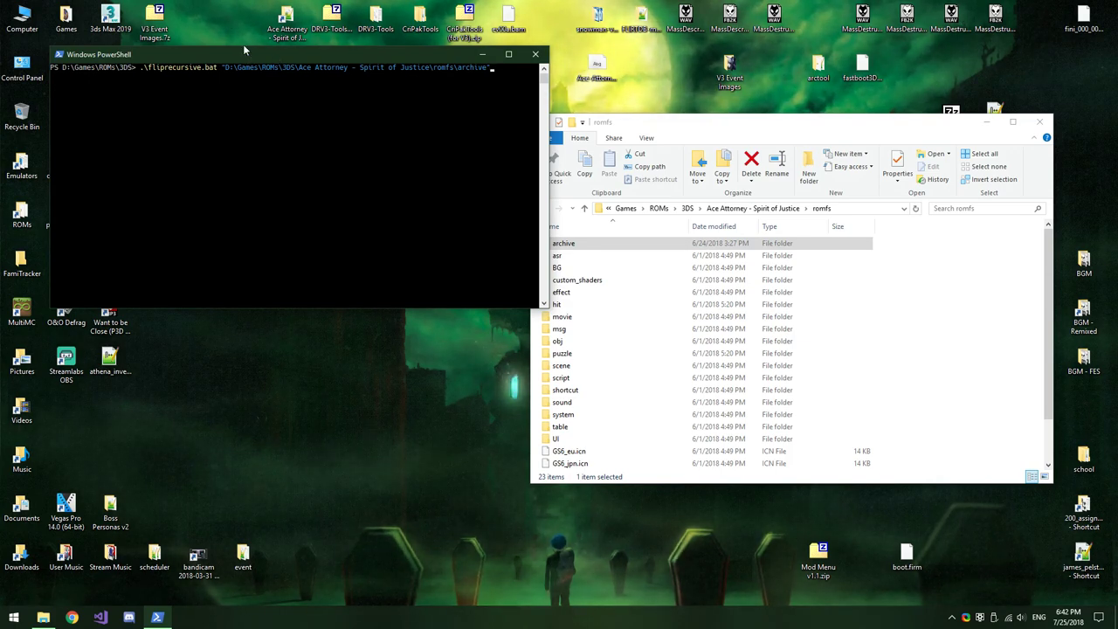
Erase the unexecuted fliprecursive.bat command from the prompt and close the PowerShell window
key("BackSpace")
key("BackSpace")
key("BackSpace")
key("BackSpace")
key("BackSpace")
key("BackSpace")
key("BackSpace")
key("BackSpace")
key("BackSpace")
key("BackSpace")
key("BackSpace")
key("BackSpace")
key("BackSpace")
key("BackSpace")
key("BackSpace")
key("BackSpace")
key("BackSpace")
key("BackSpace")
key("BackSpace")
key("BackSpace")
key("BackSpace")
key("BackSpace")
key("BackSpace")
key("BackSpace")
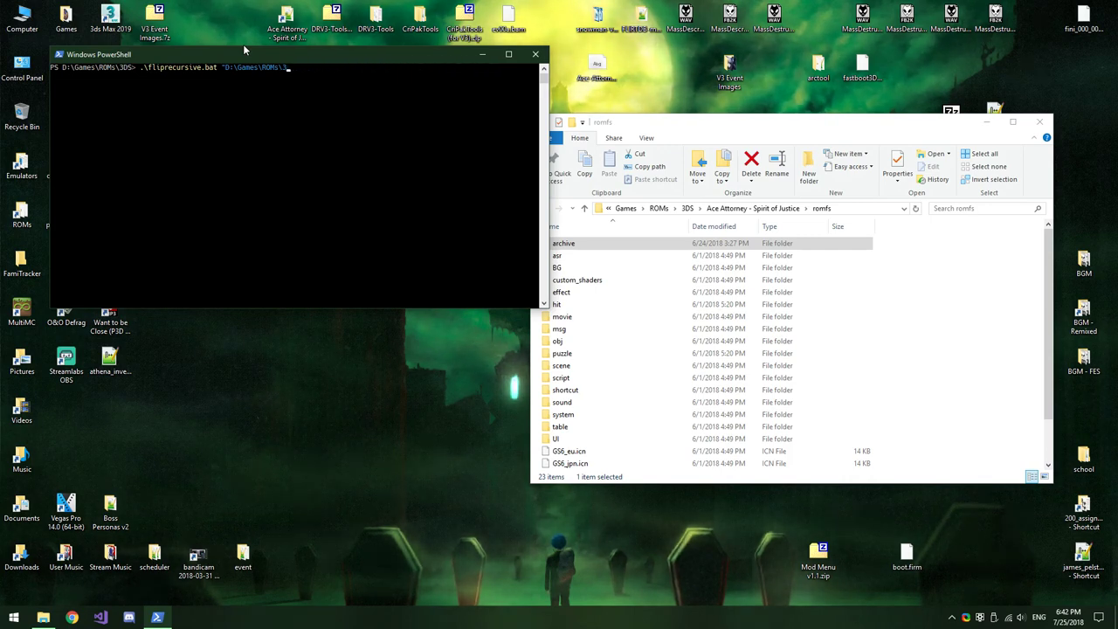
key("BackSpace")
key("BackSpace")
key("BackSpace")
key("BackSpace")
key("BackSpace")
key("BackSpace")
key("BackSpace")
key("BackSpace")
key("BackSpace")
key("BackSpace")
key("BackSpace")
key("BackSpace")
key("BackSpace")
key("BackSpace")
key("BackSpace")
key("BackSpace")
key("BackSpace")
key("BackSpace")
key("BackSpace")
key("BackSpace")
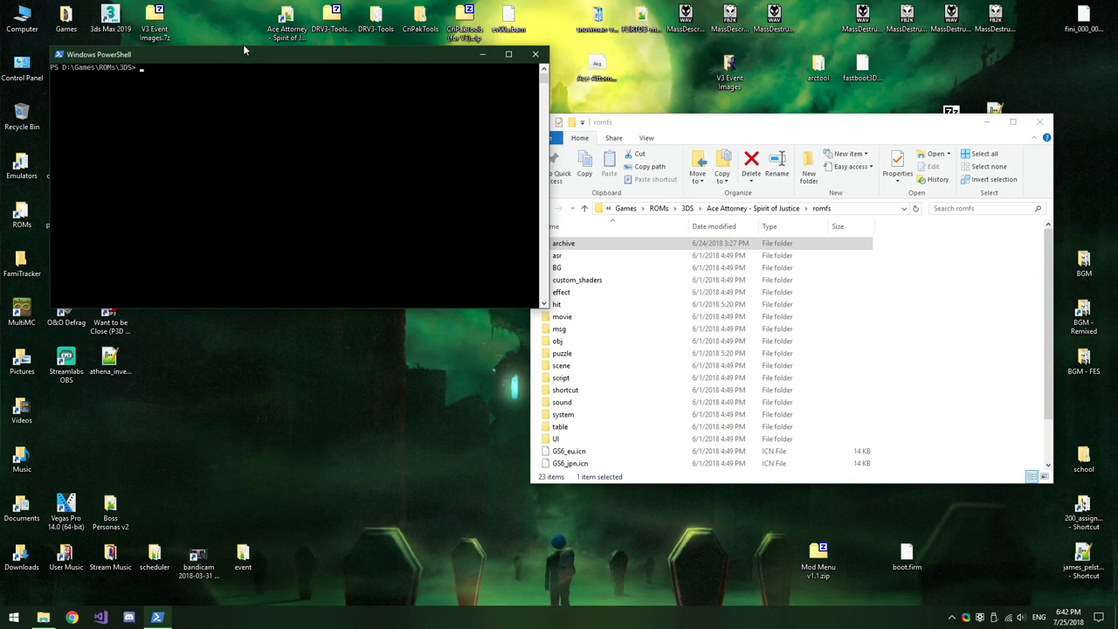
left_click(543, 55)
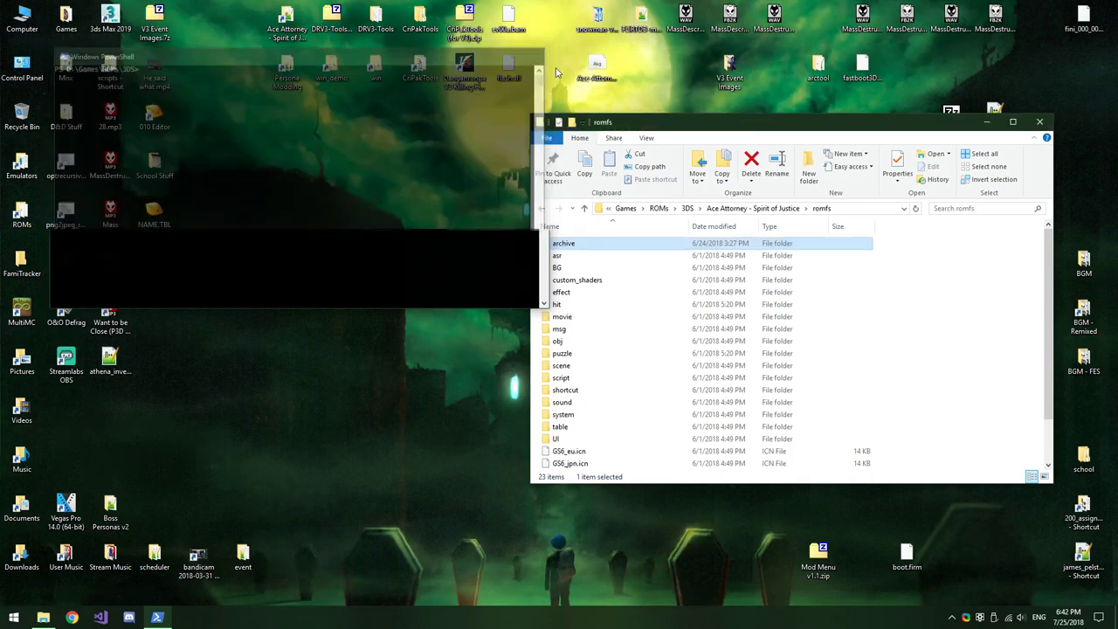
Open the archive folder inside romfs and look through its extracted folders, especially the chr character folders
double_click(617, 245)
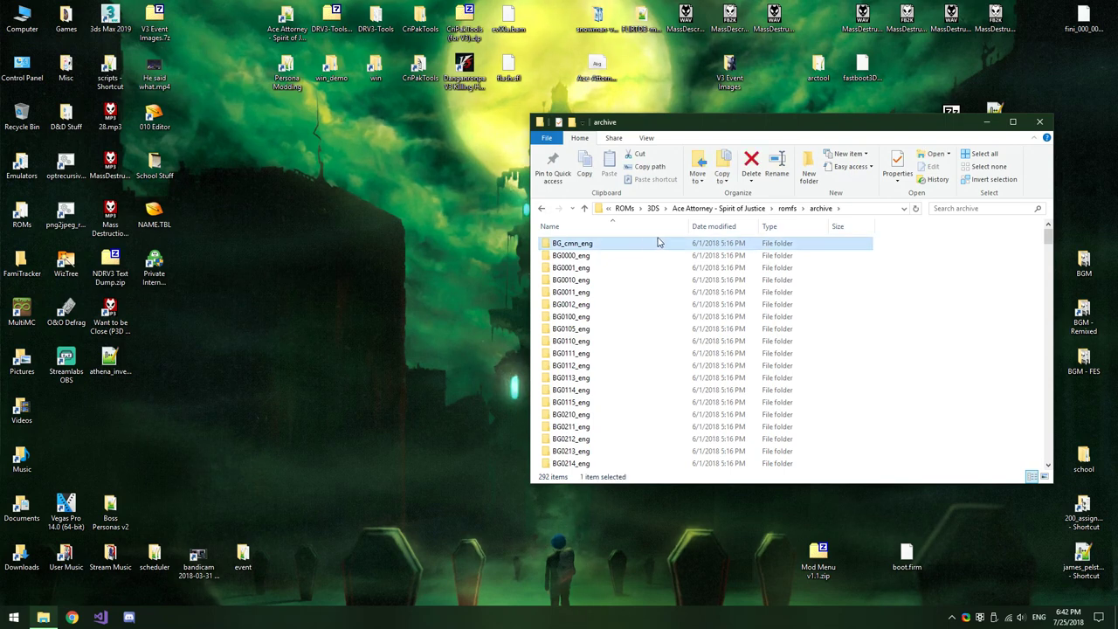
scroll(659, 246, "down", 5)
scroll(659, 249, "down", 20)
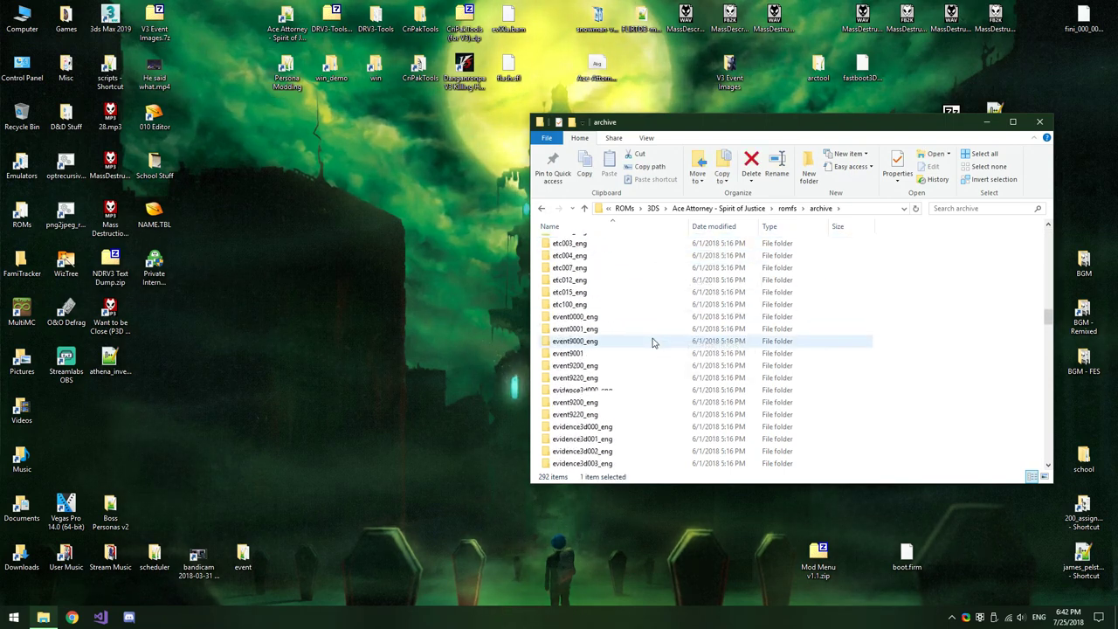
scroll(652, 342, "up", 20)
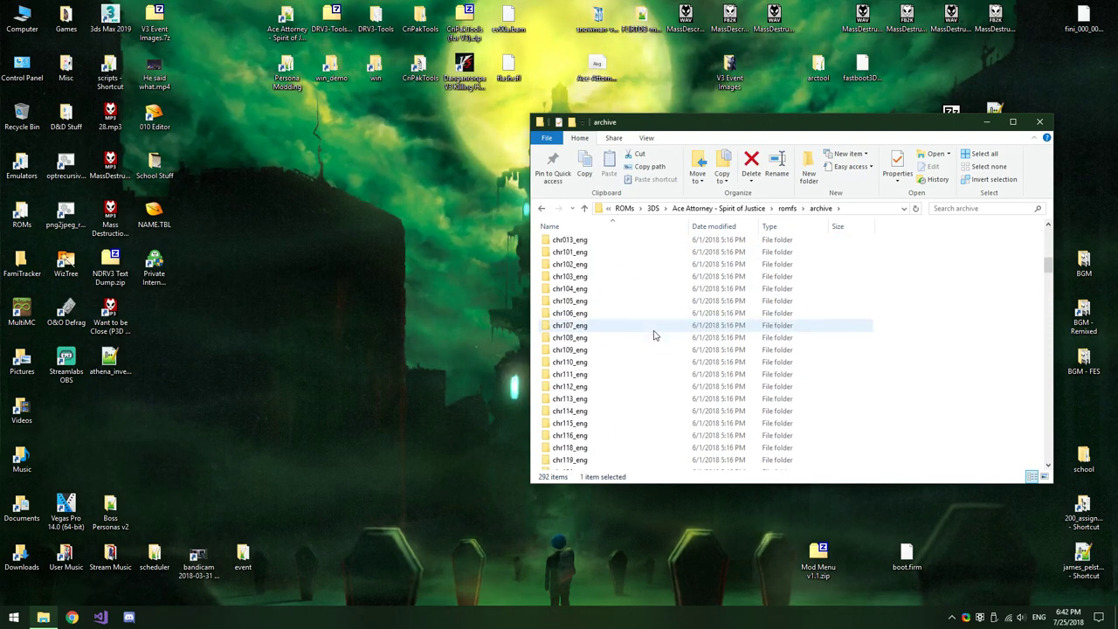
left_click(653, 325)
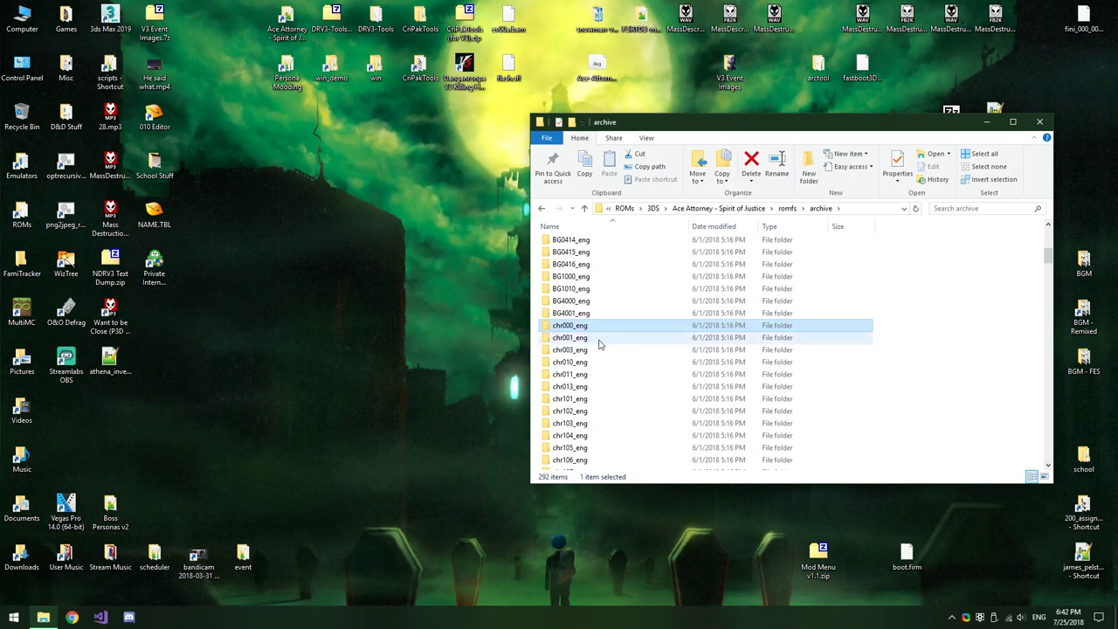
scroll(599, 342, "down", 1)
mouse_move(611, 300)
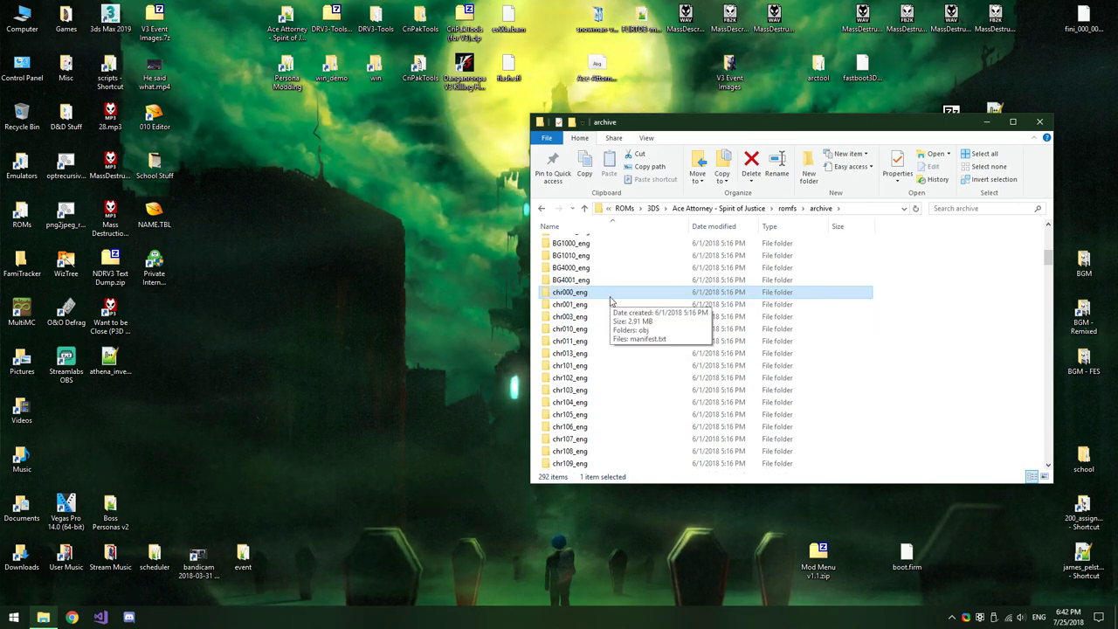
scroll(611, 300, "down", 7)
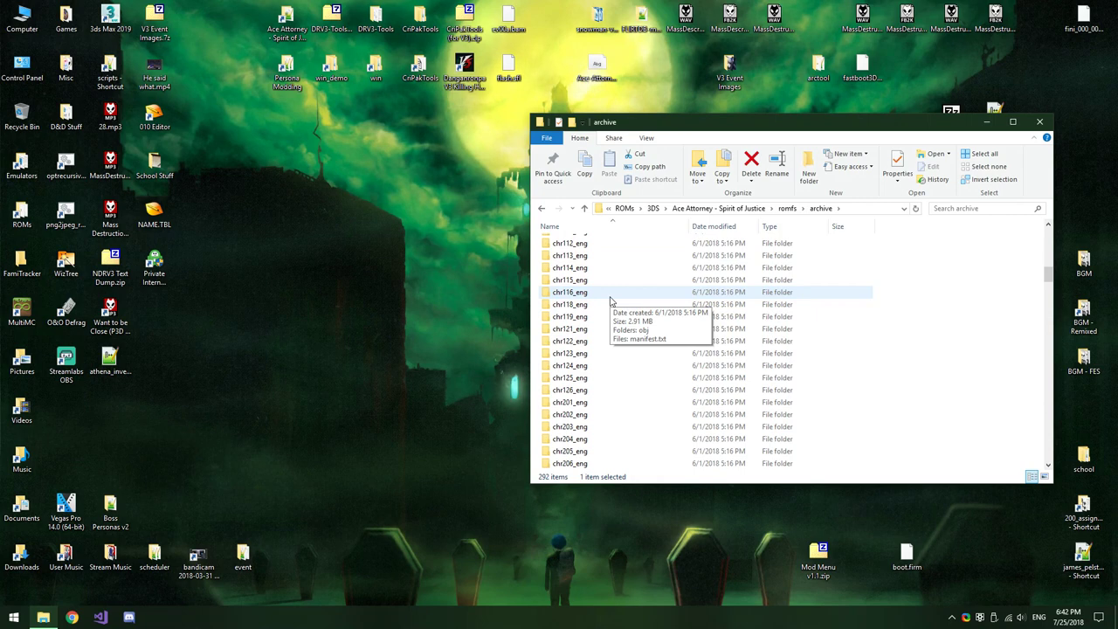
scroll(611, 297, "up", 6)
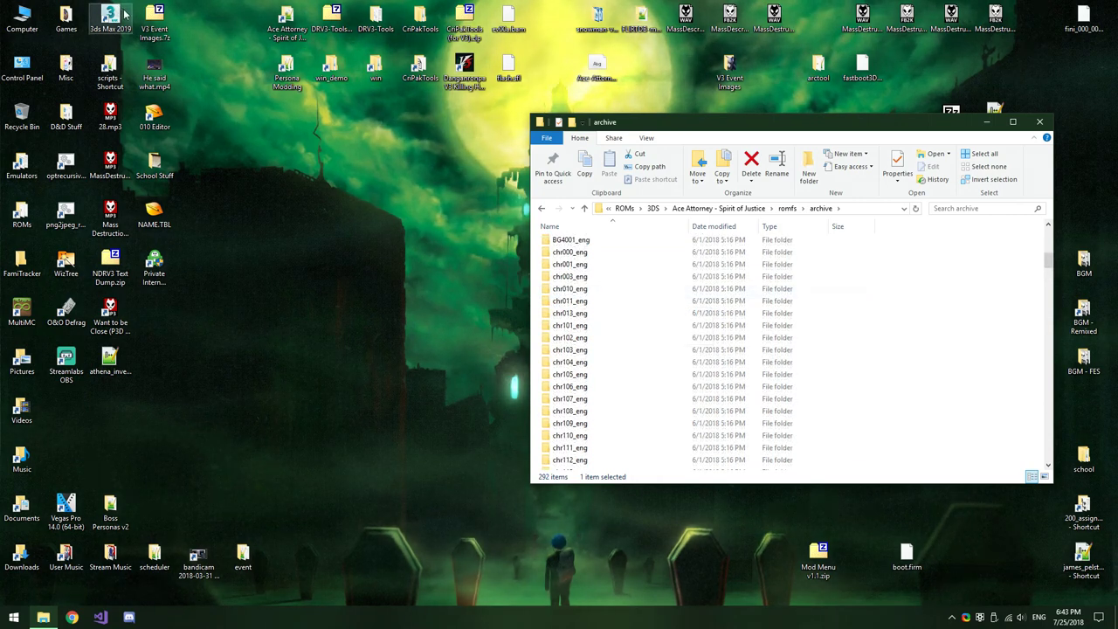
Launch 3ds Max 2019 and maximize the Perspective viewport
double_click(114, 15)
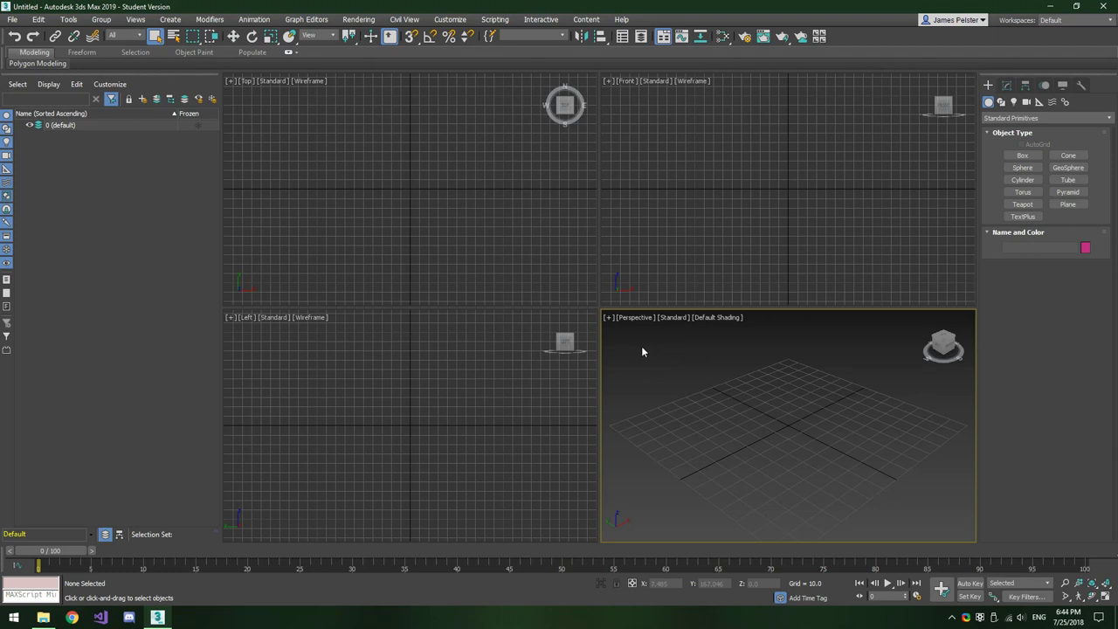
left_click(609, 319)
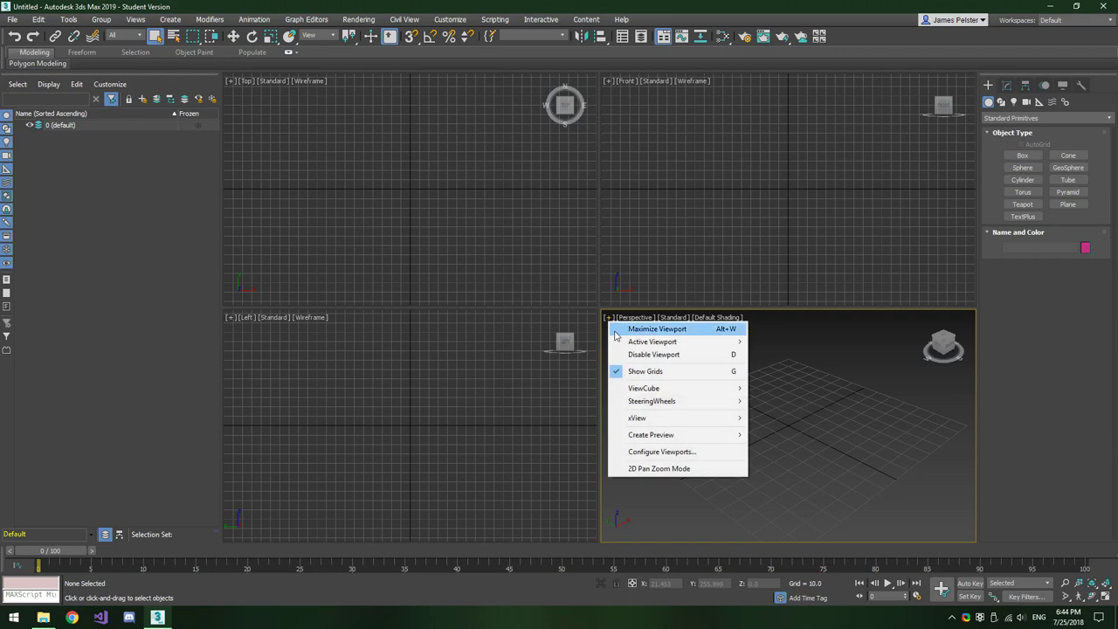
left_click(655, 329)
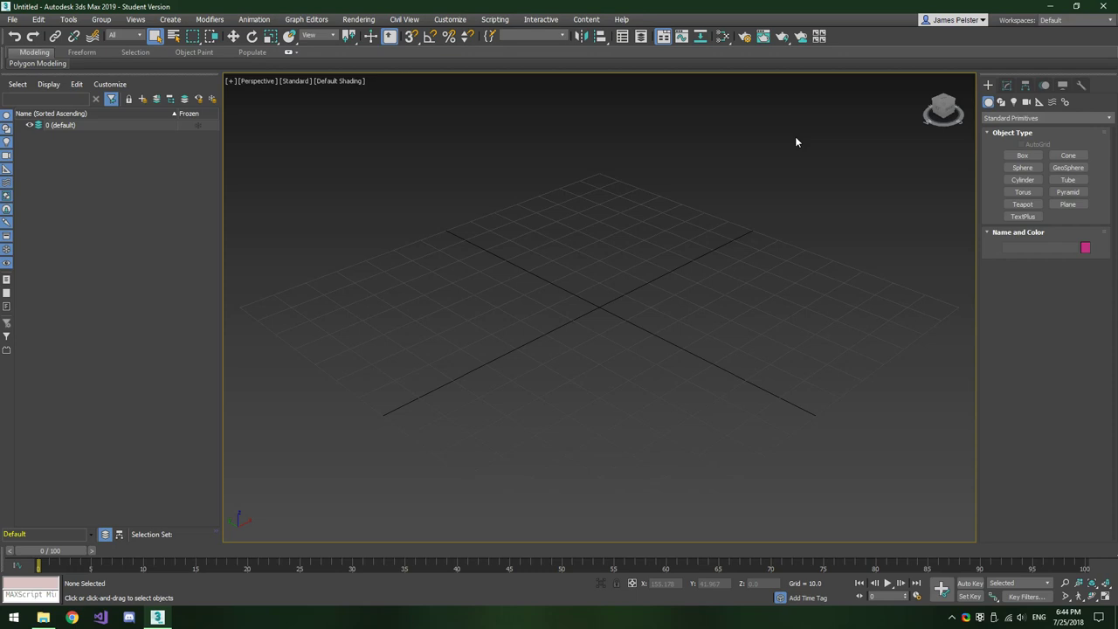
Run the script MT Framework.mzp from the scripts folder and move its importer window clear of the viewport
left_click(496, 21)
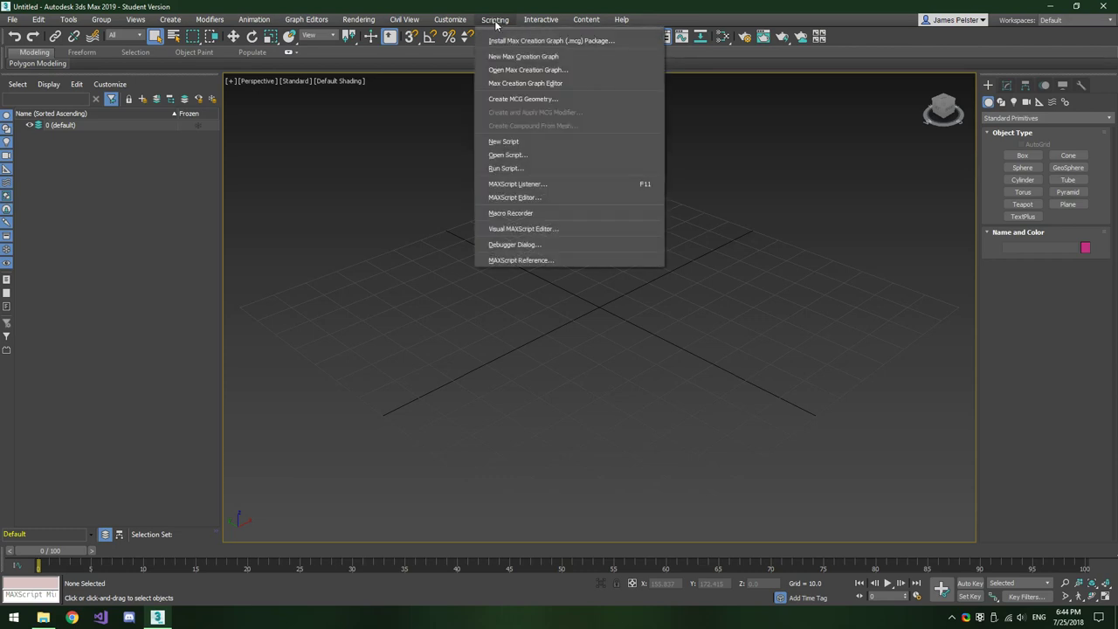
left_click(530, 171)
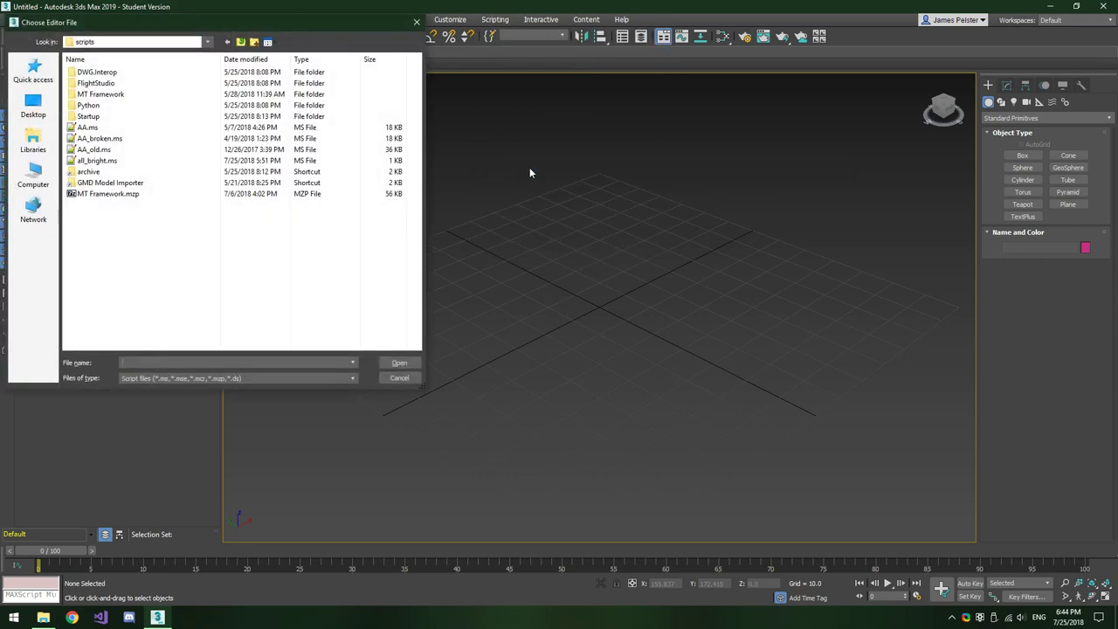
left_click(152, 198)
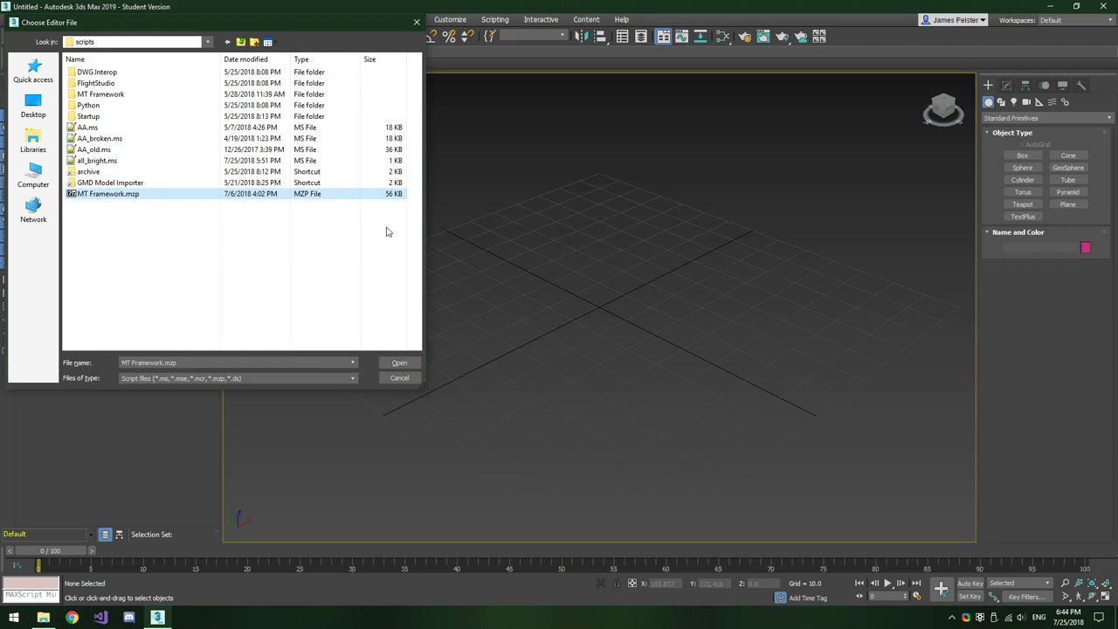
left_click(398, 364)
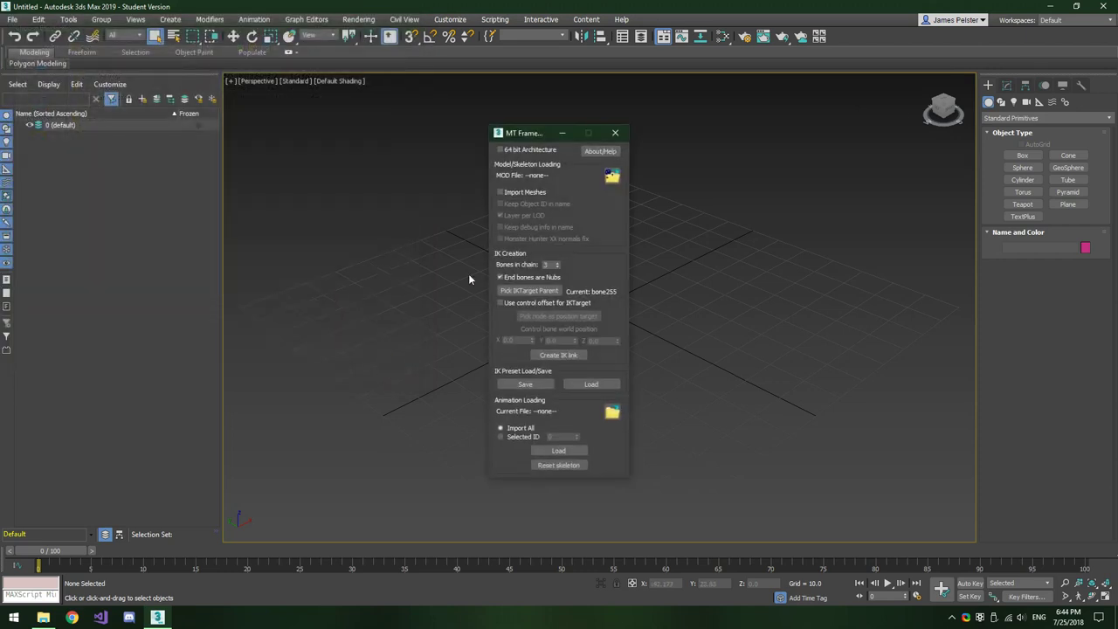
left_click_drag(528, 135, 1013, 207)
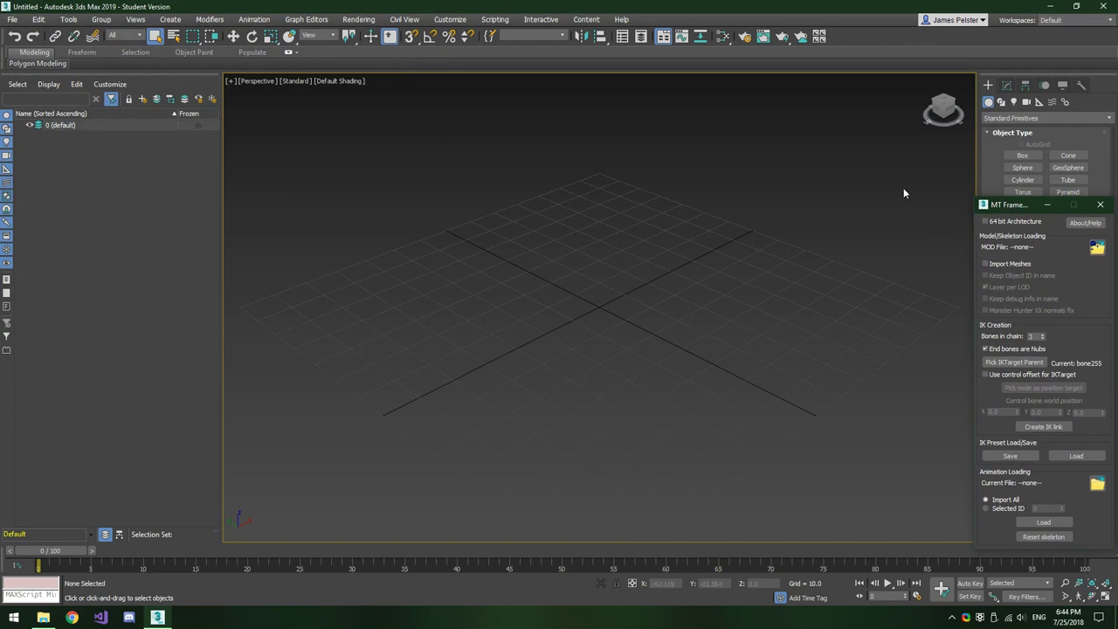
Keep 64 bit Architecture off and enable Import Meshes in the MT Framework importer
left_click(986, 222)
left_click(986, 223)
left_click(985, 224)
left_click(985, 223)
left_click(986, 264)
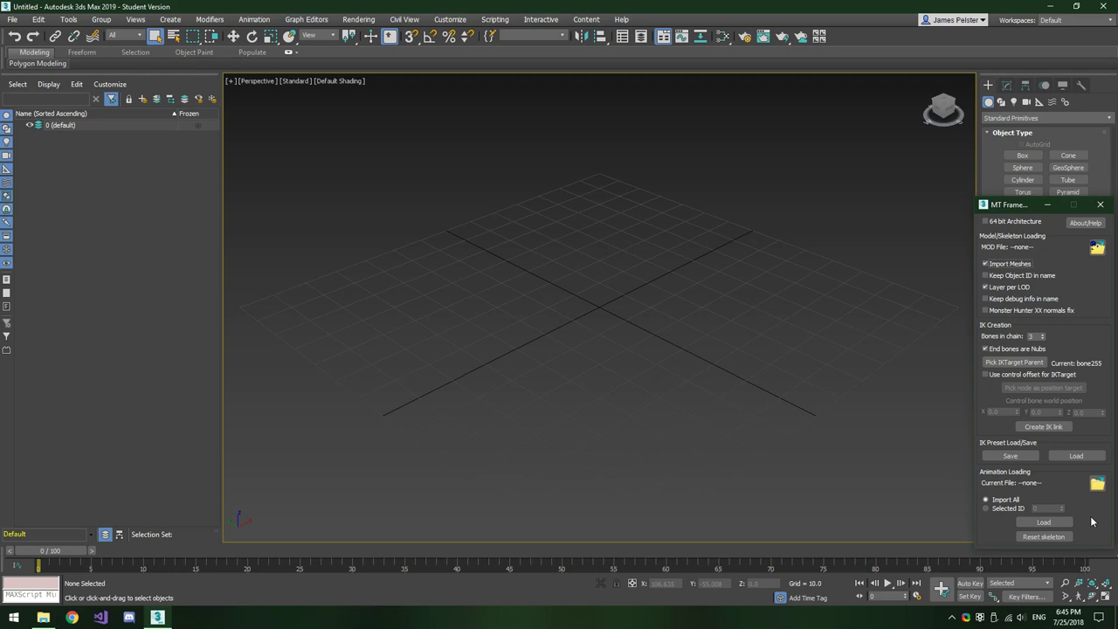
left_click(1056, 537)
Start choosing a MOD file and browse to the archive folder inside romfs of Ace Attorney - Spirit of Justice
left_click(1098, 248)
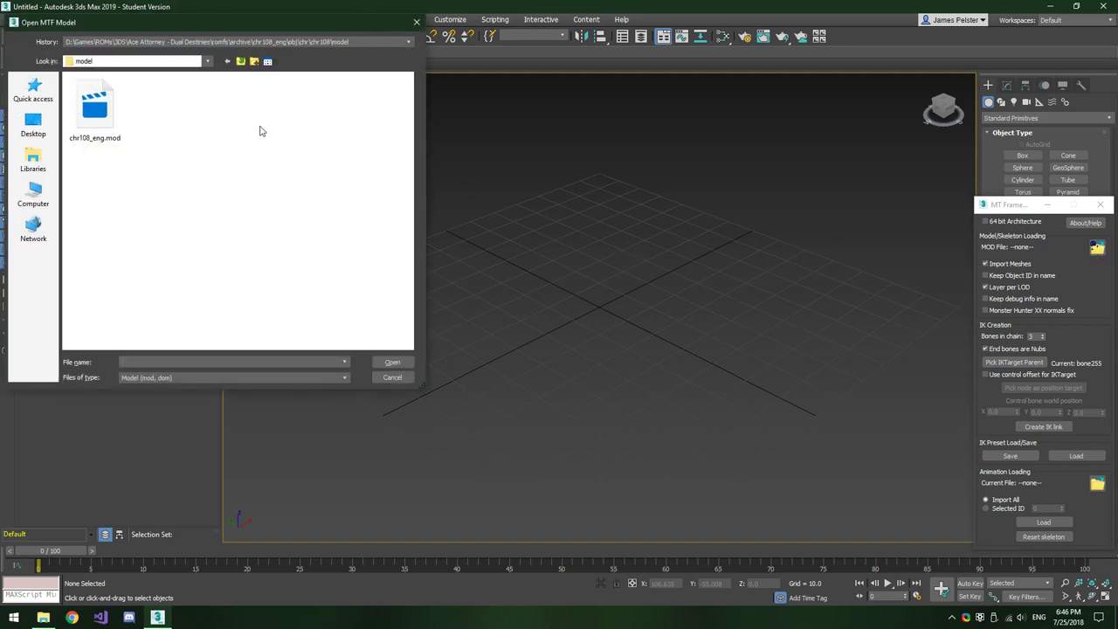
key("alt+Left")
double_click(187, 159)
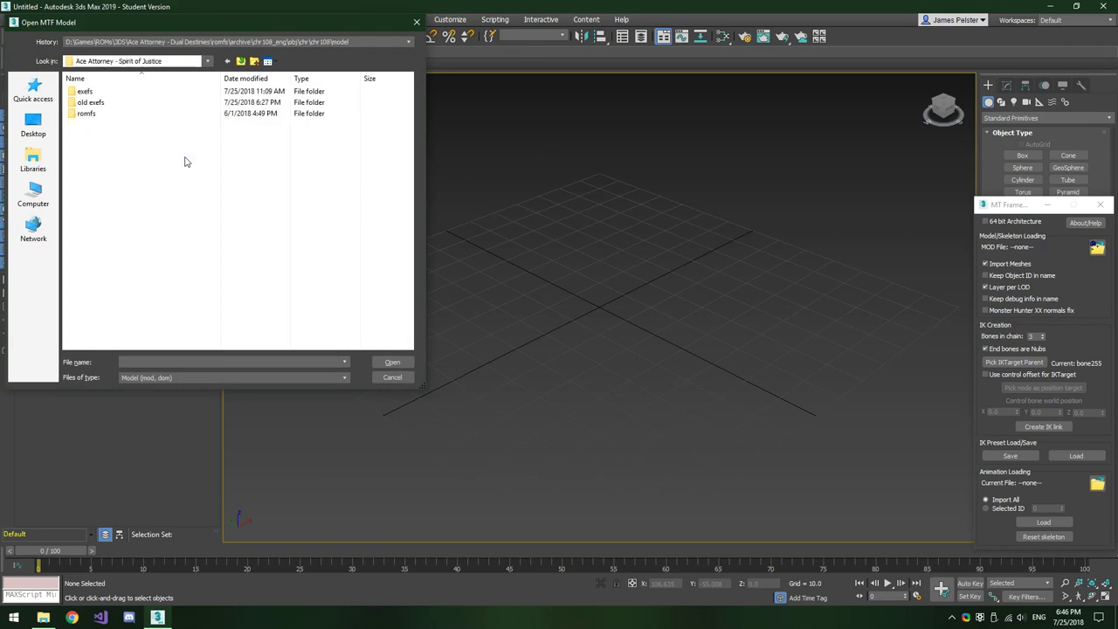
double_click(112, 116)
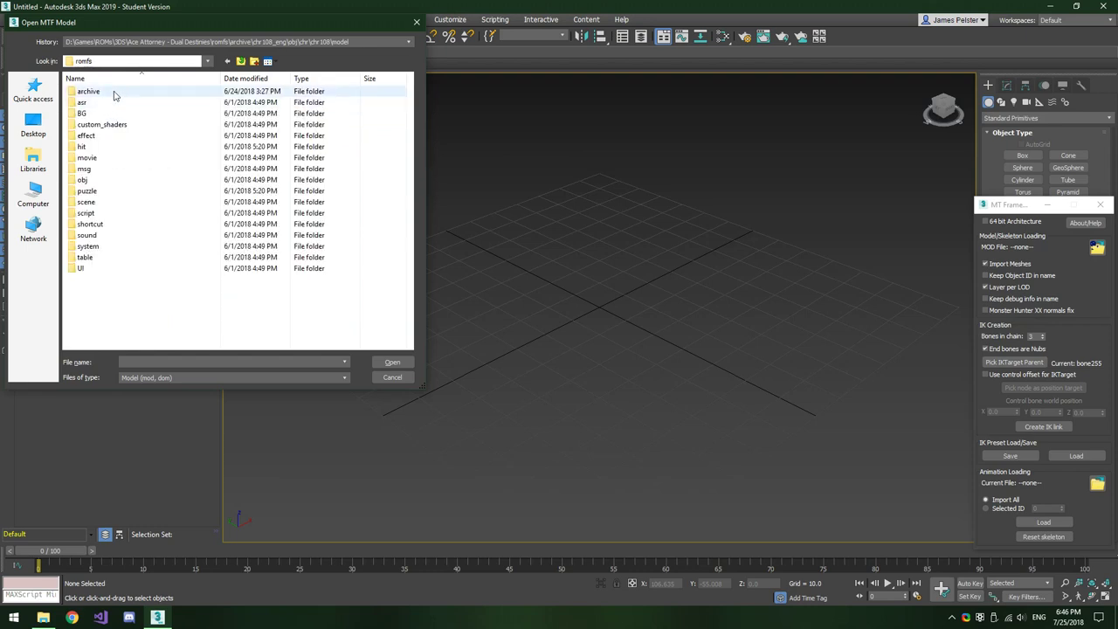
double_click(113, 93)
scroll(125, 111, "down", 5)
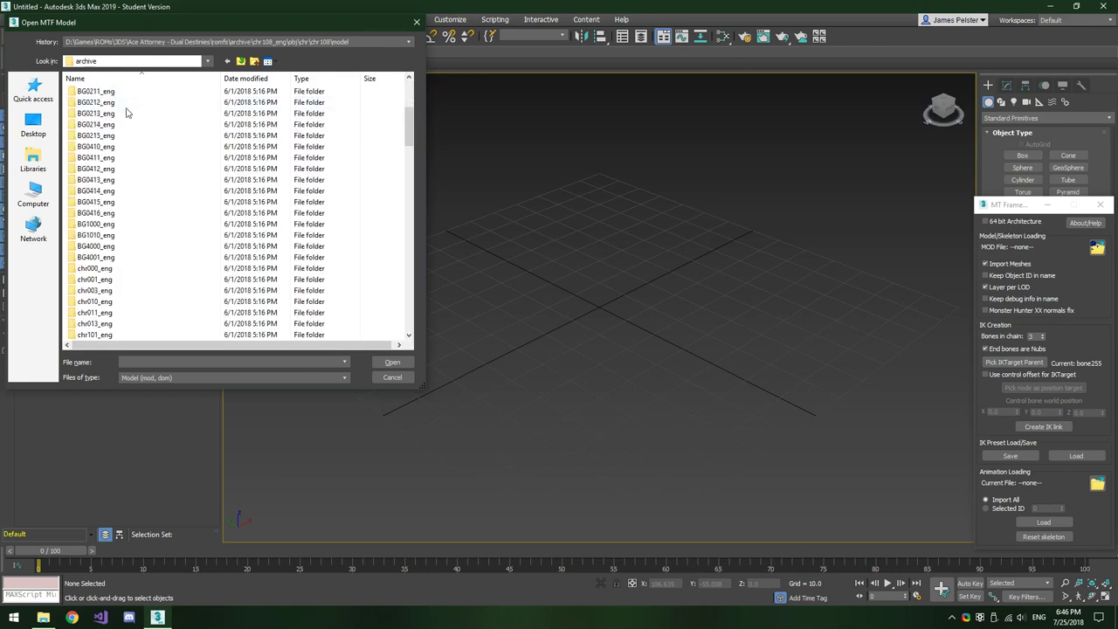
scroll(385, 137, "down", 2)
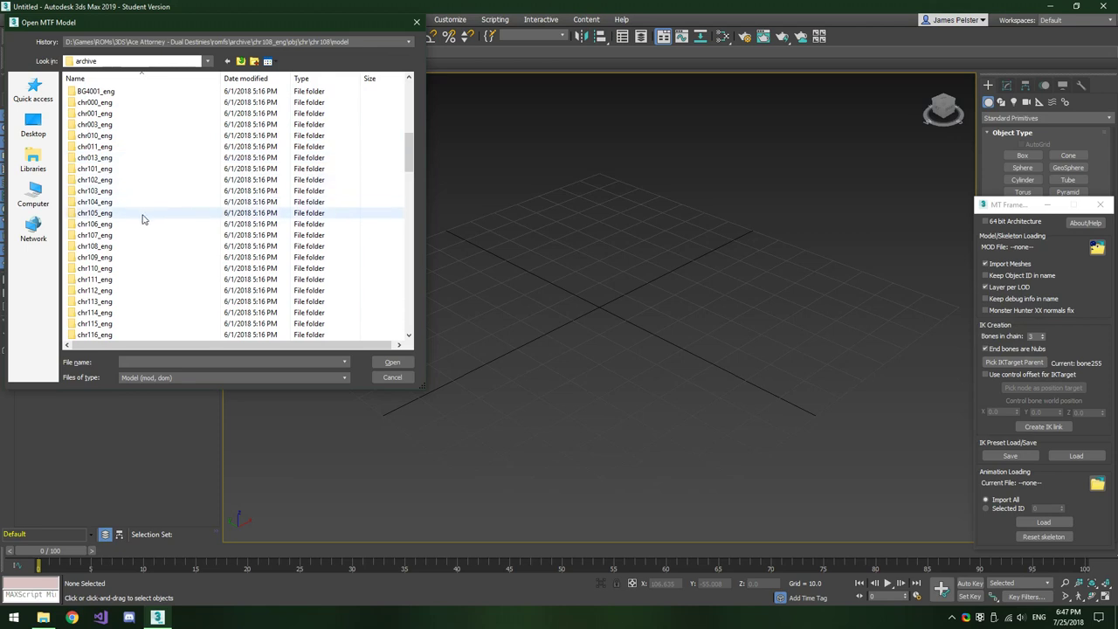
Import chr105.mod from the model folder under obj, chr and chr105 inside chr105_eng
left_click(179, 214)
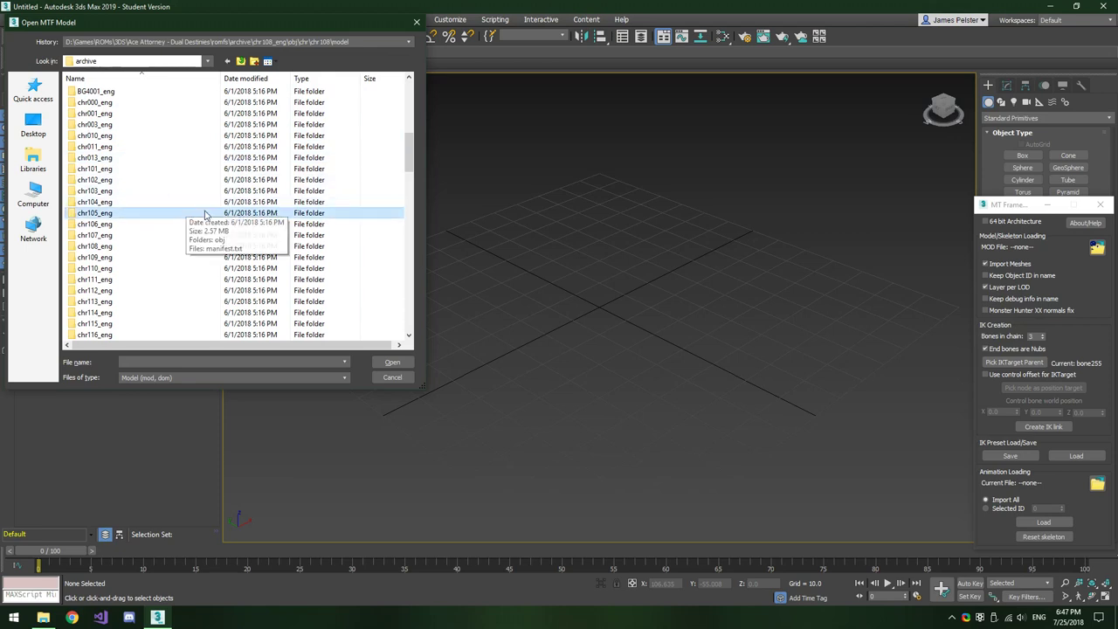
double_click(127, 217)
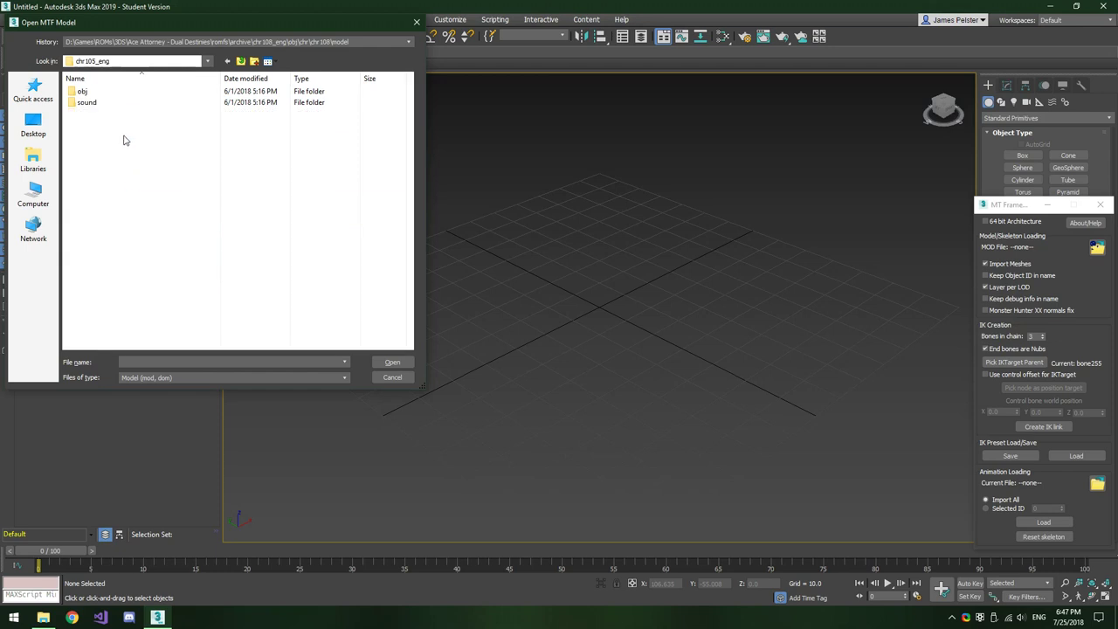
double_click(105, 94)
double_click(105, 92)
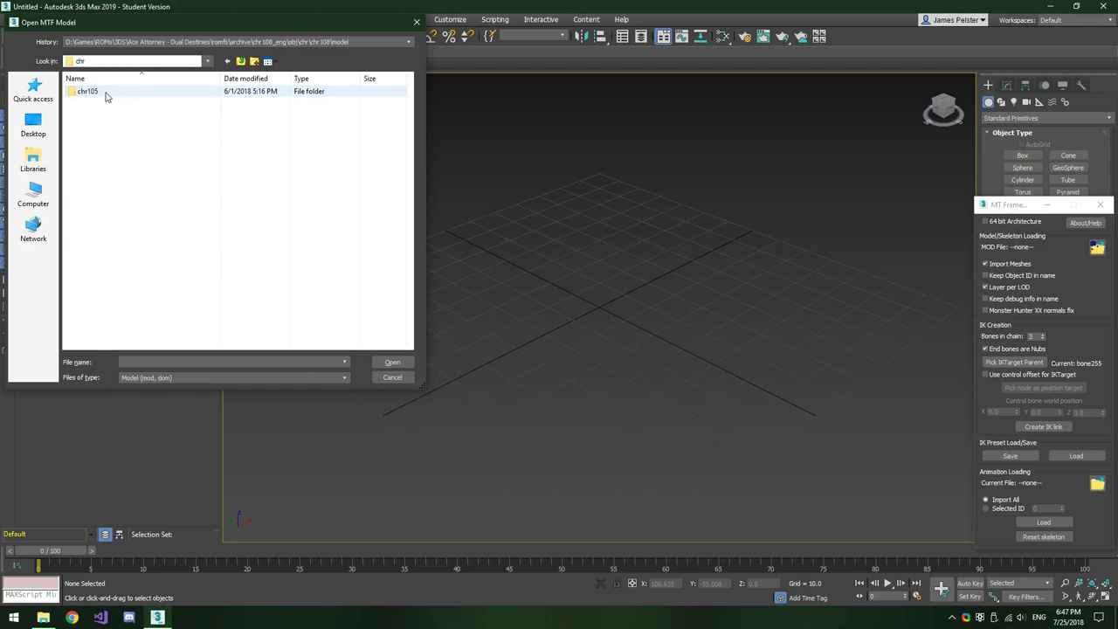
double_click(106, 92)
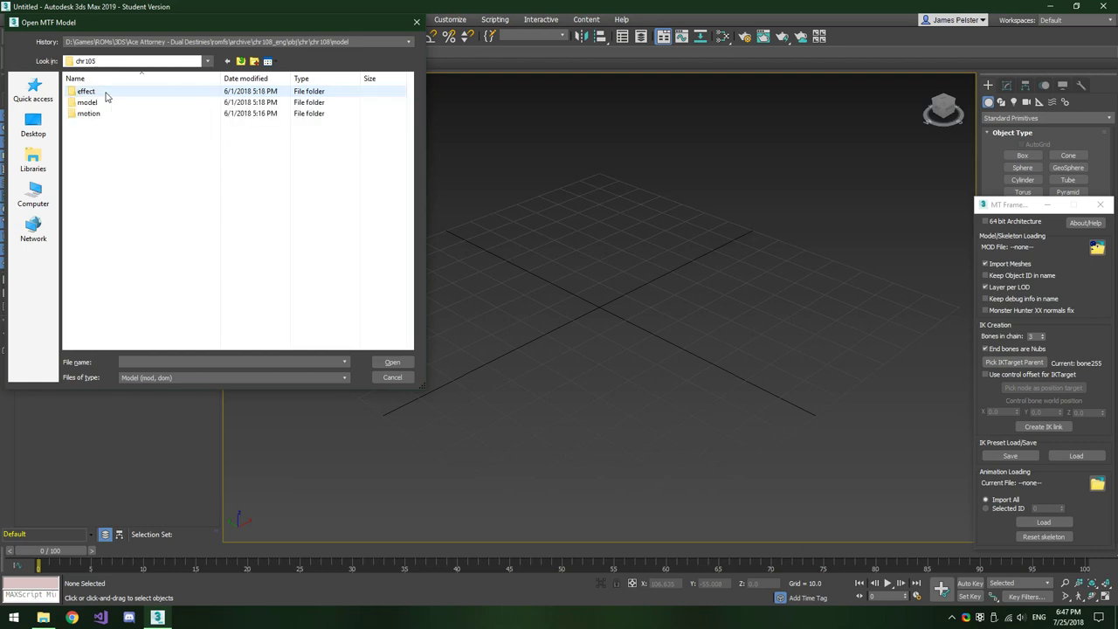
double_click(106, 103)
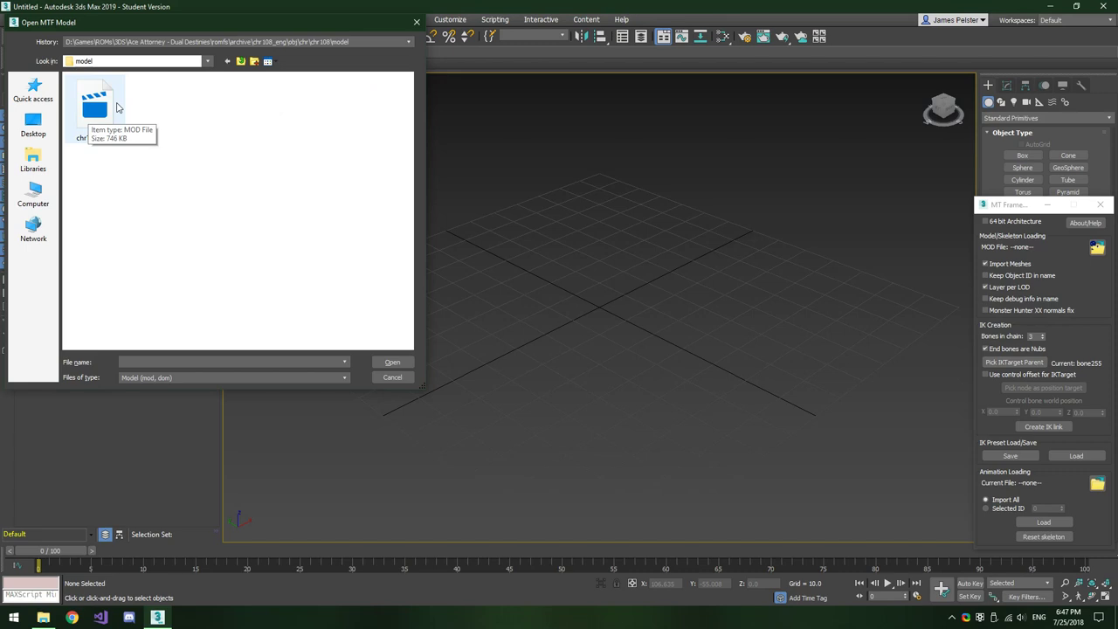
left_click(118, 106)
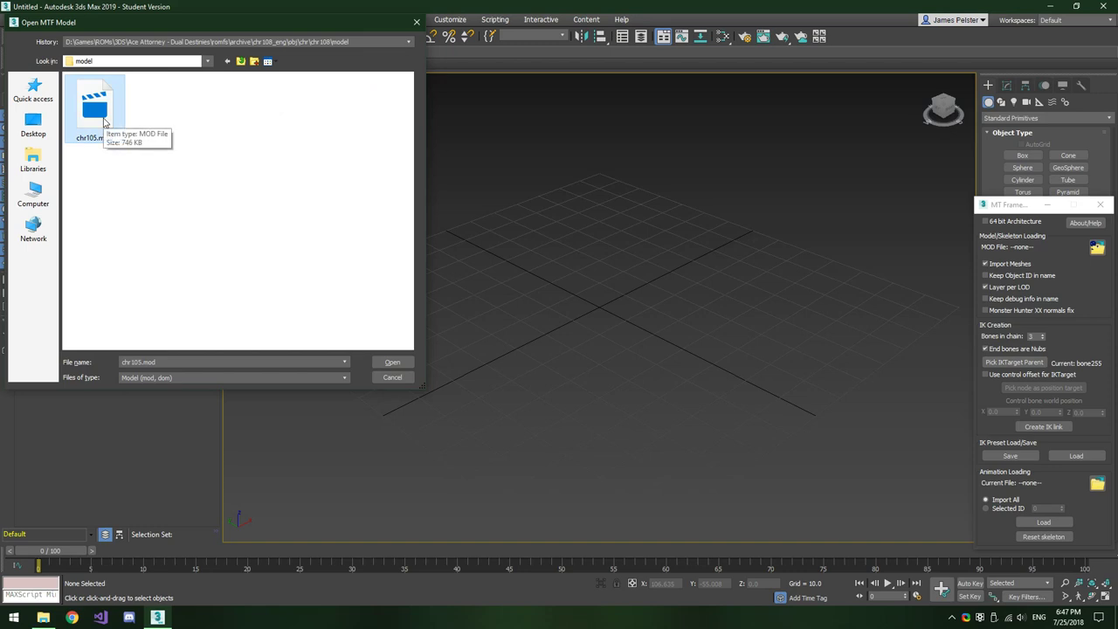
double_click(104, 123)
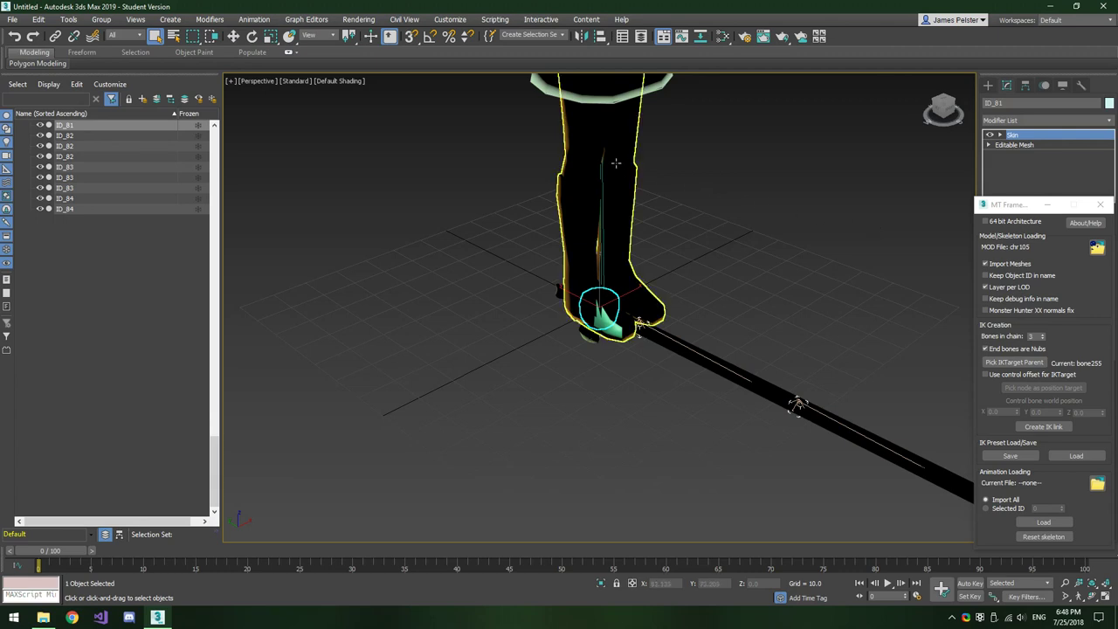
Frame the whole imported character in the Perspective viewport and orbit around to view its front
left_click(777, 173)
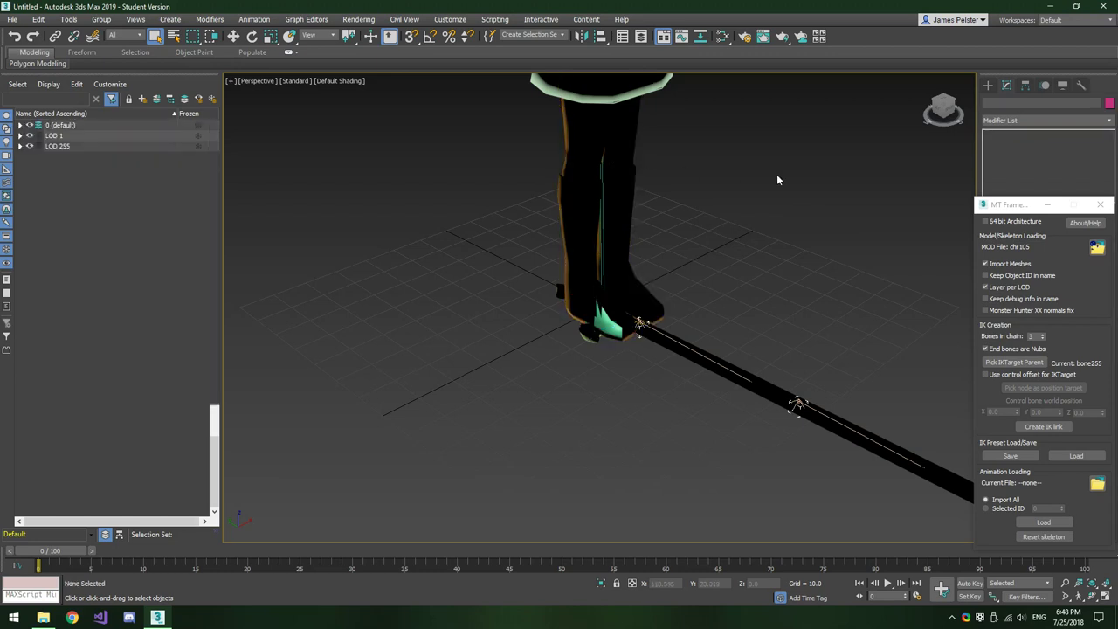
key("ctrl+z")
key("z")
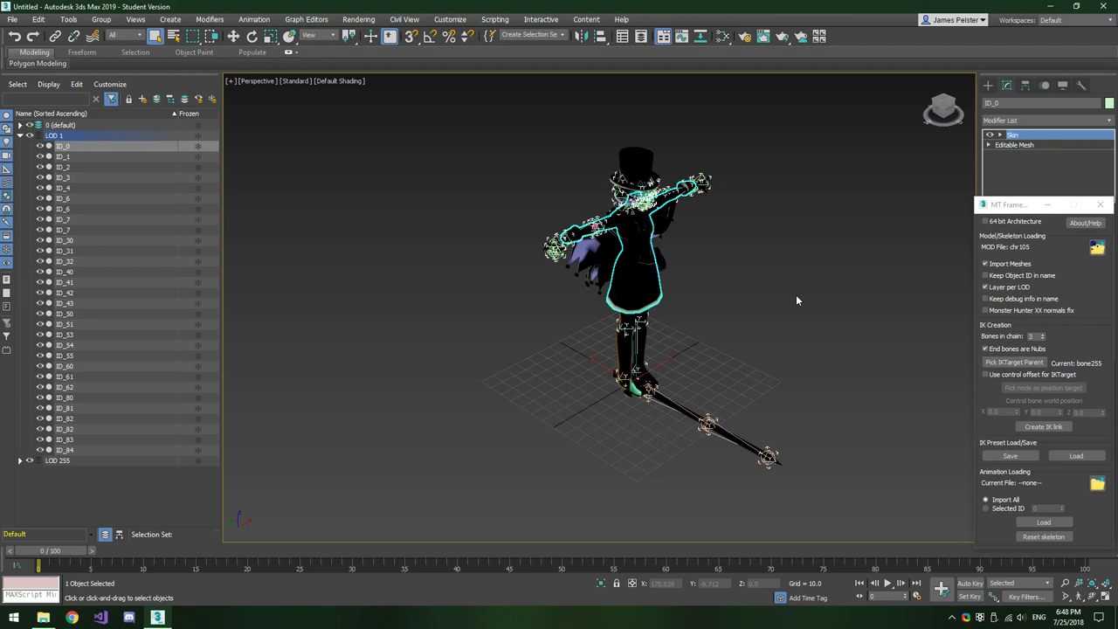
left_click(796, 301)
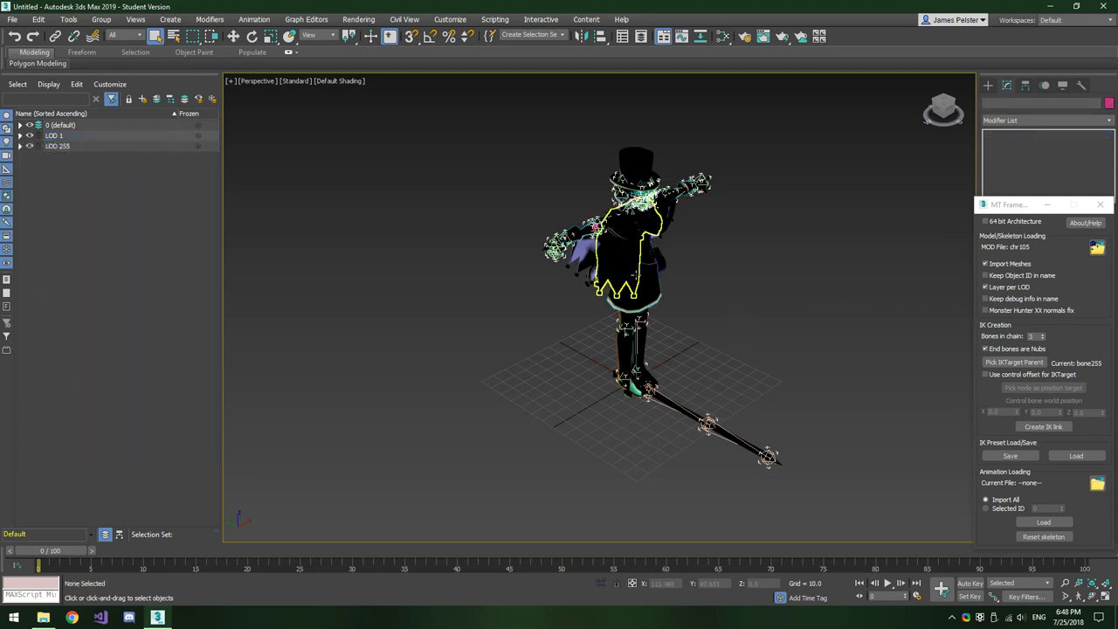
left_click(653, 289)
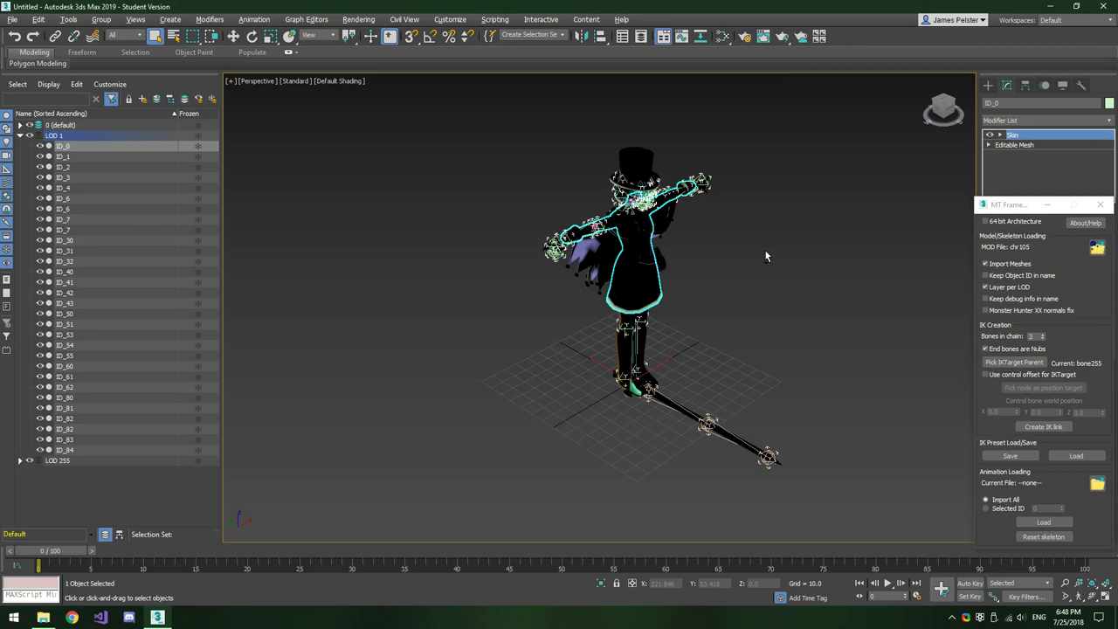
middle_click_drag(765, 255, 831, 294, "alt")
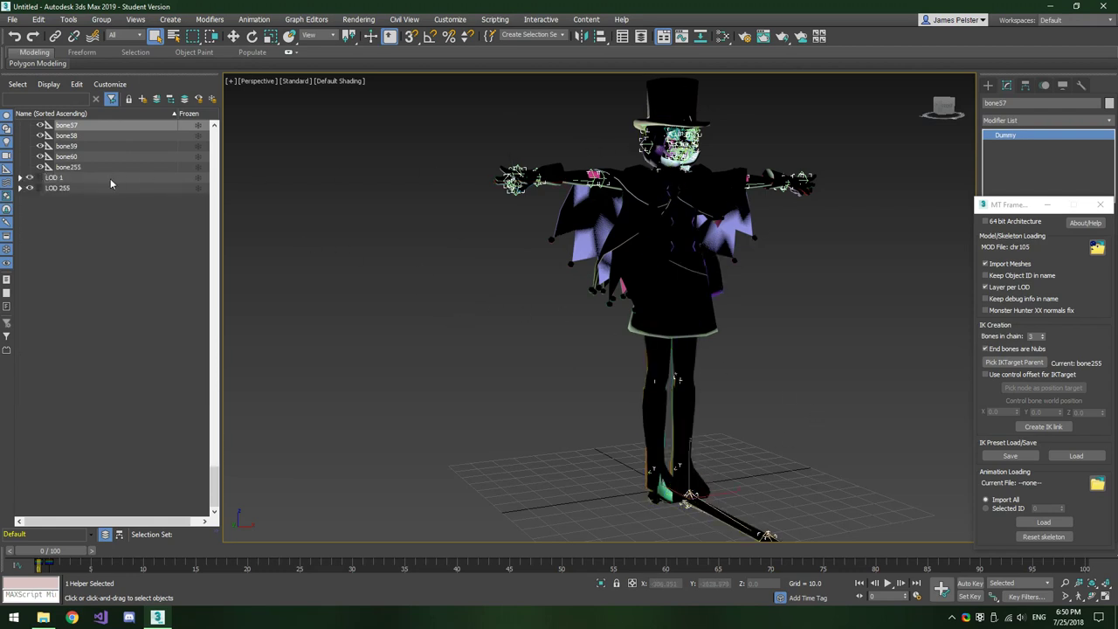
Hide the 0 (default) layer that holds the character's bones
scroll(107, 197, "up", 6)
scroll(103, 193, "up", 13)
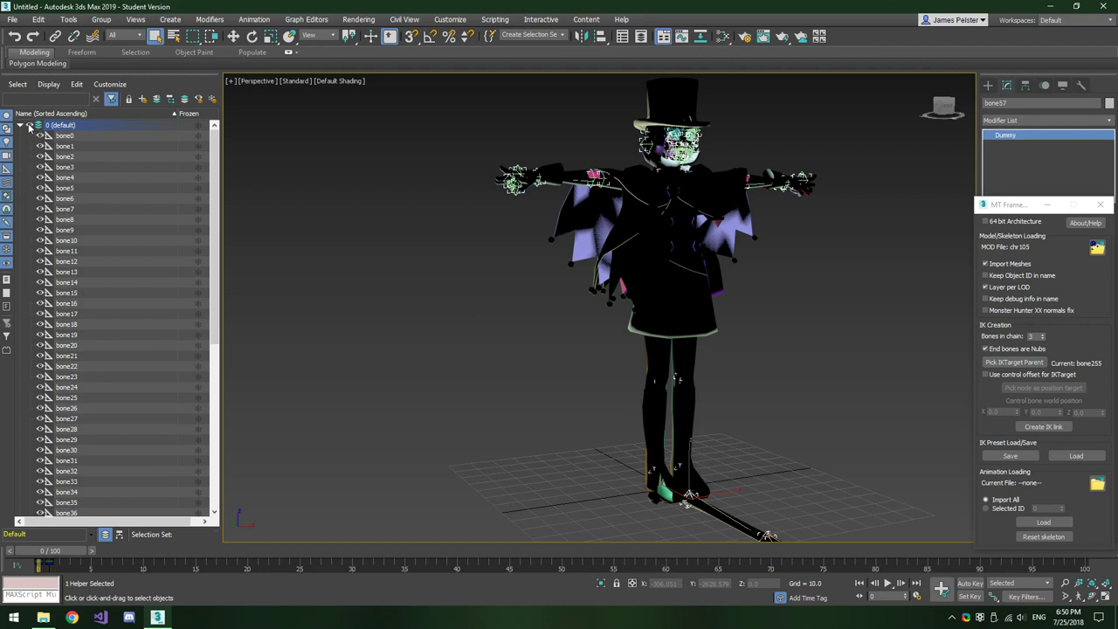
left_click(28, 125)
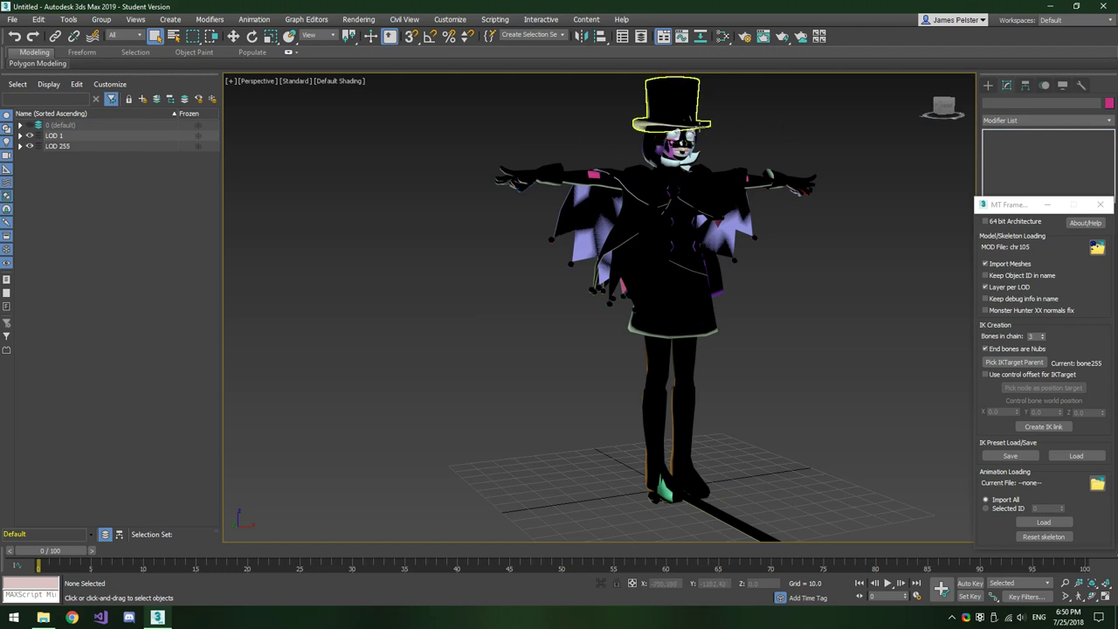
Examine which meshes belong to the LOD 1 and LOD 255 layers, checking the hat and the ID_0 objects
left_click(690, 103)
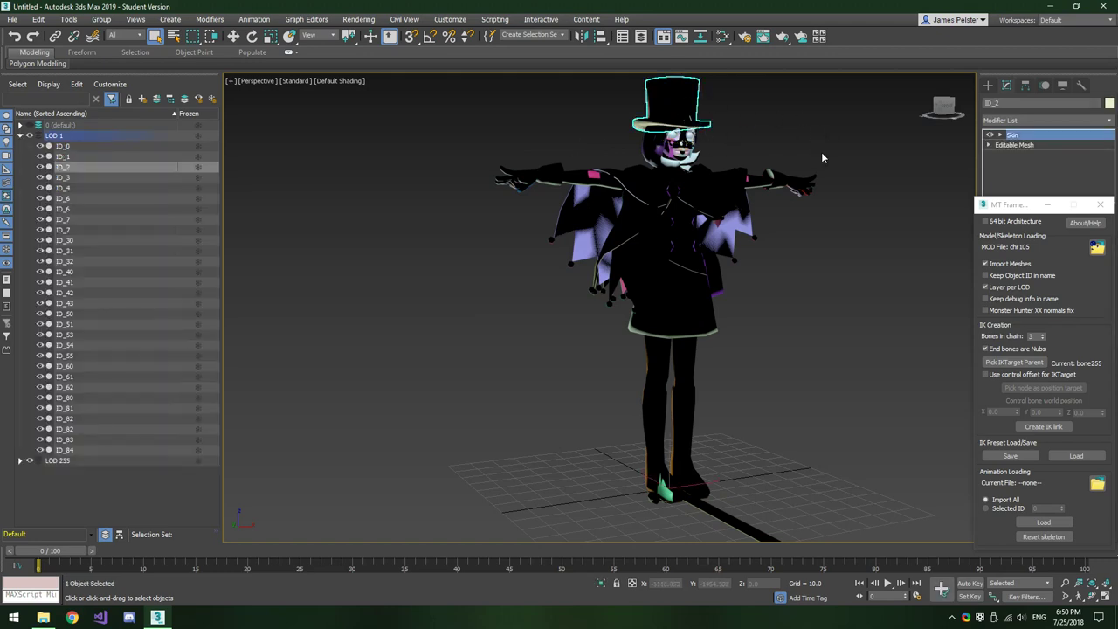
left_click(75, 137)
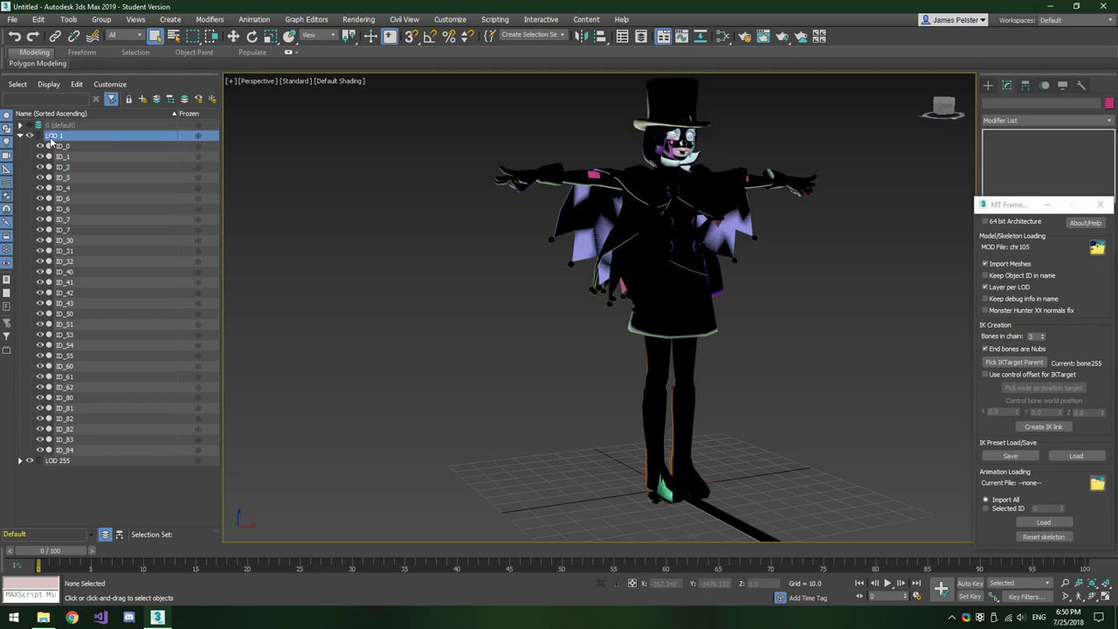
left_click(79, 461)
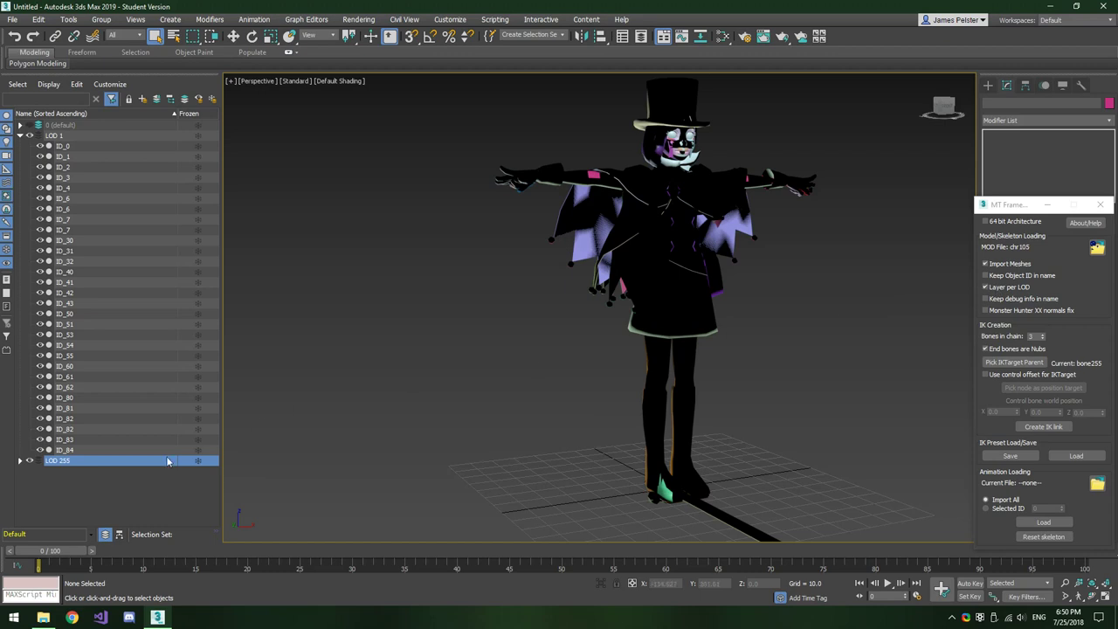
left_click(94, 137)
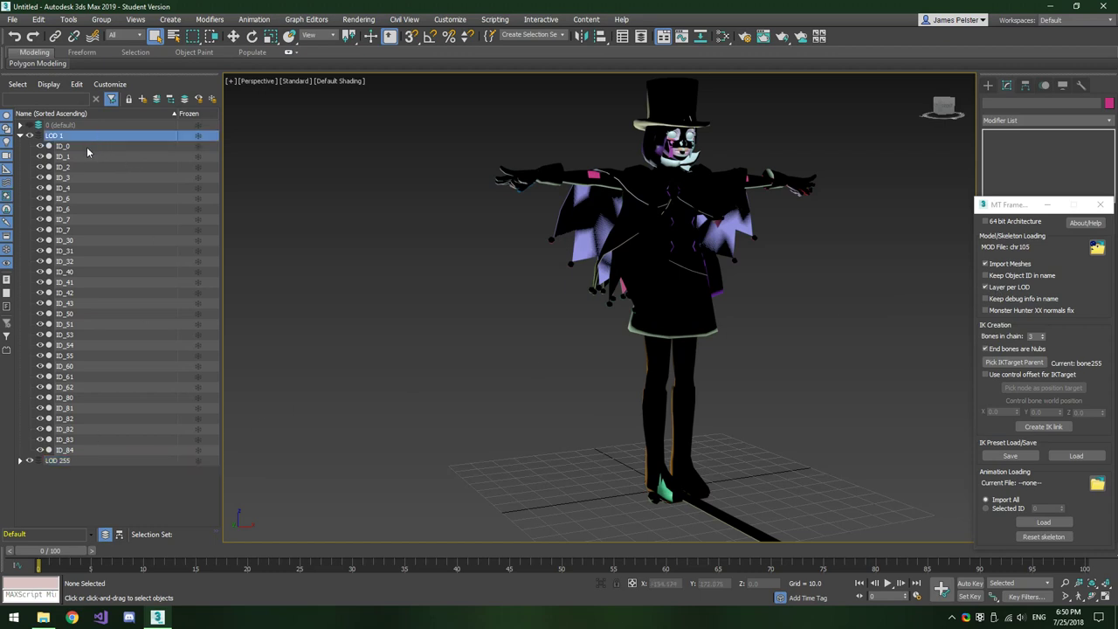
left_click(87, 146)
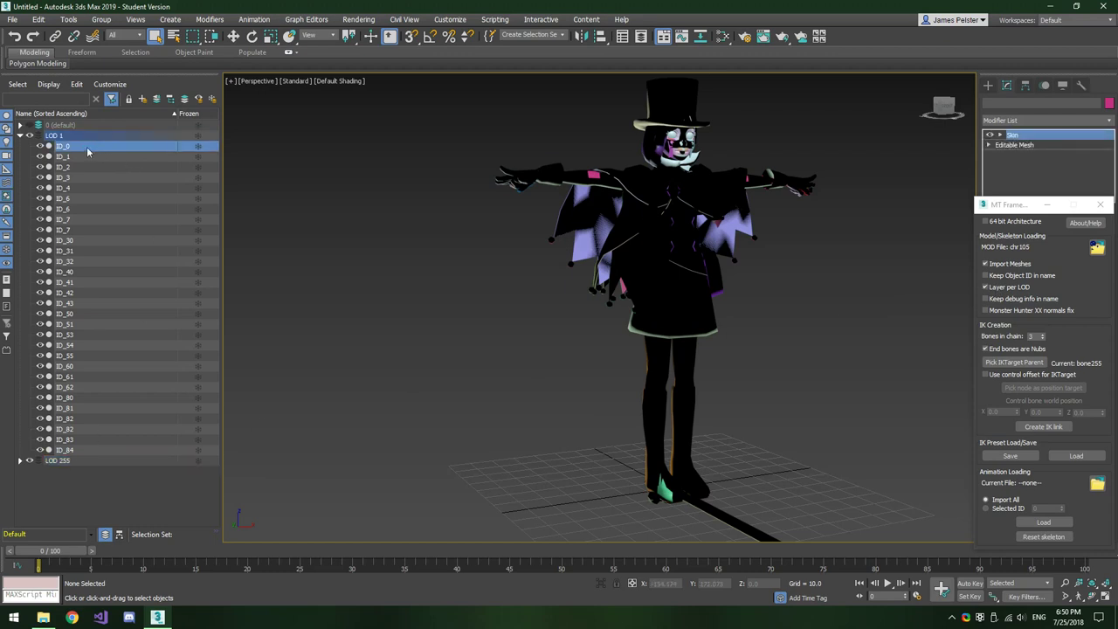
left_click(20, 460)
left_click(74, 461)
left_click(85, 471)
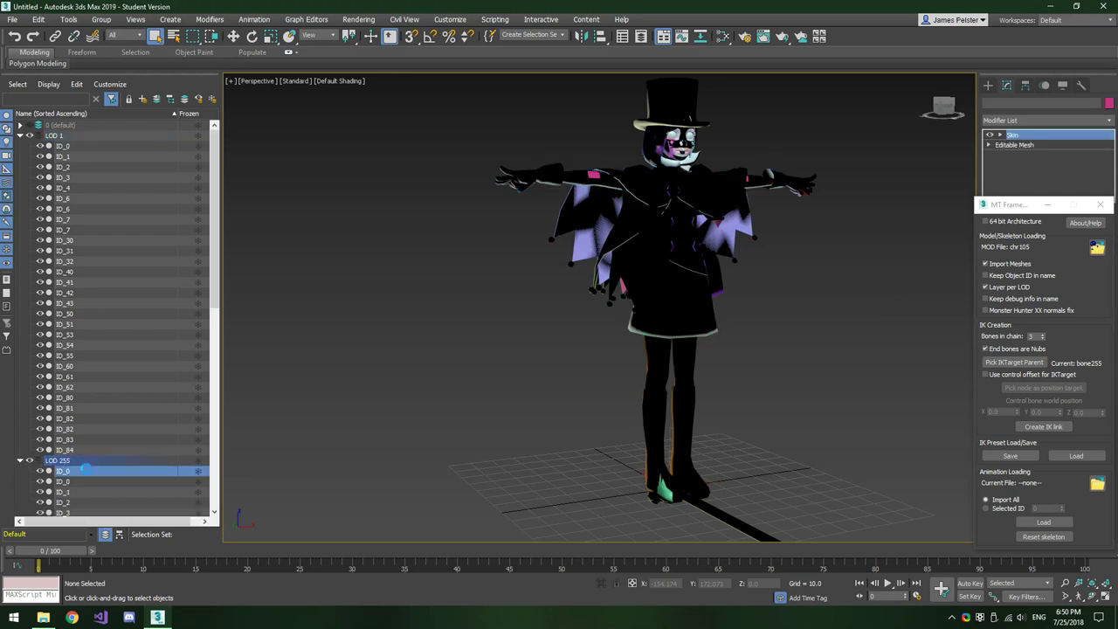
left_click(671, 103)
scroll(111, 281, "down", 5)
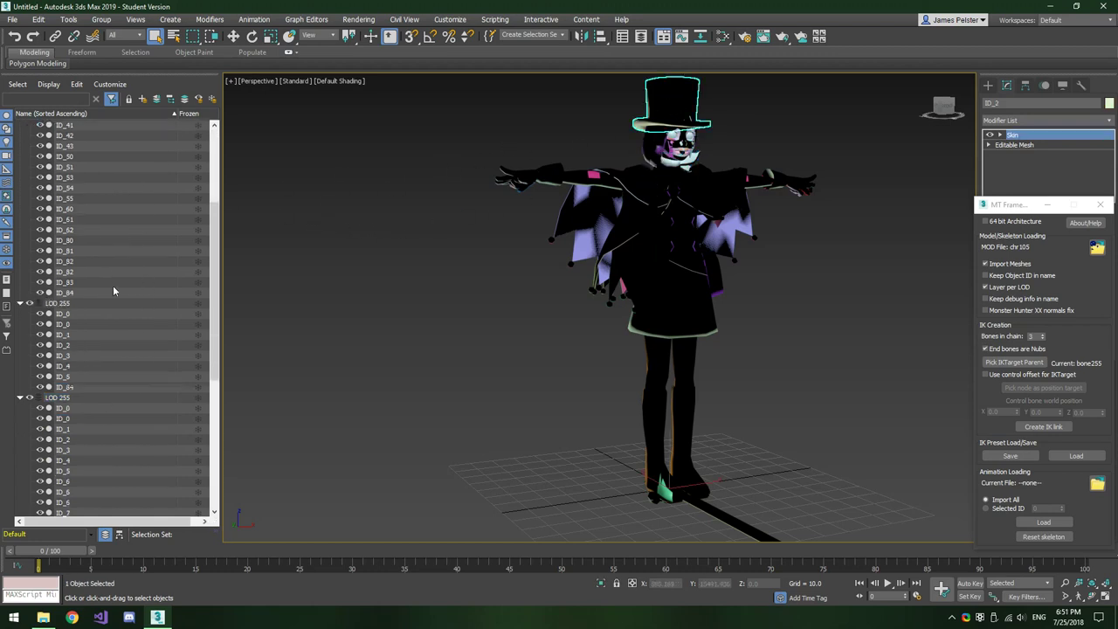
left_click(69, 316)
scroll(74, 305, "up", 5)
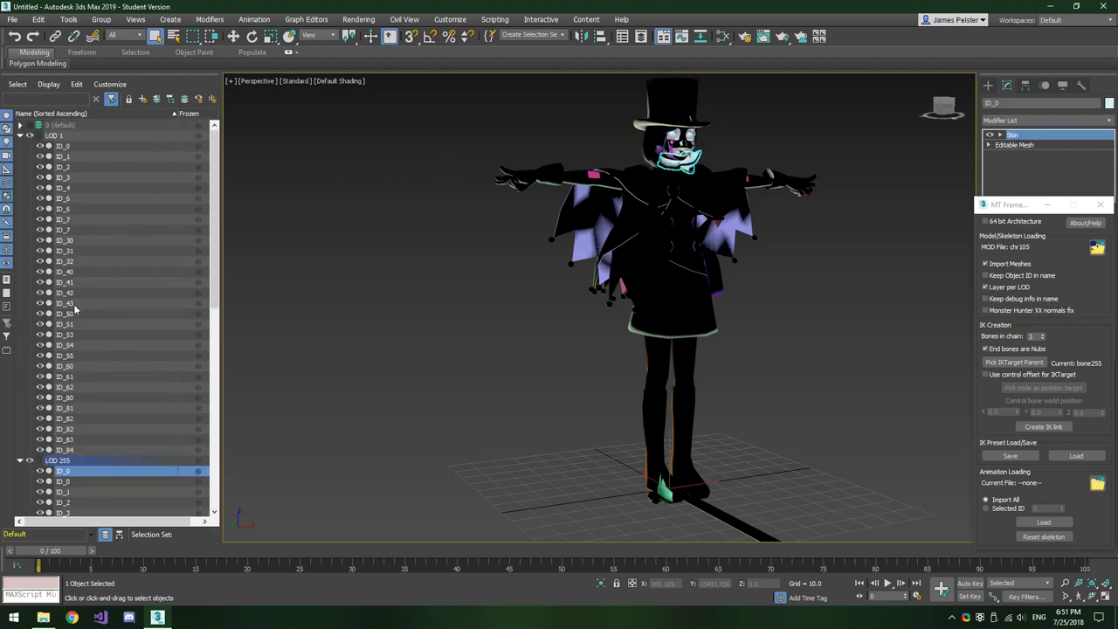
left_click(72, 148)
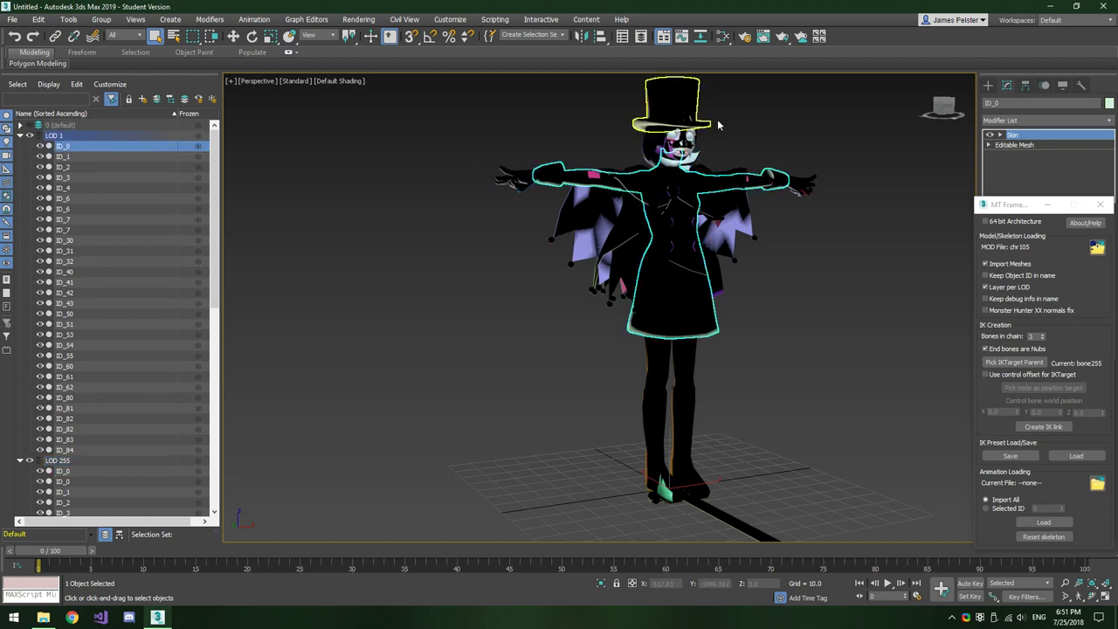
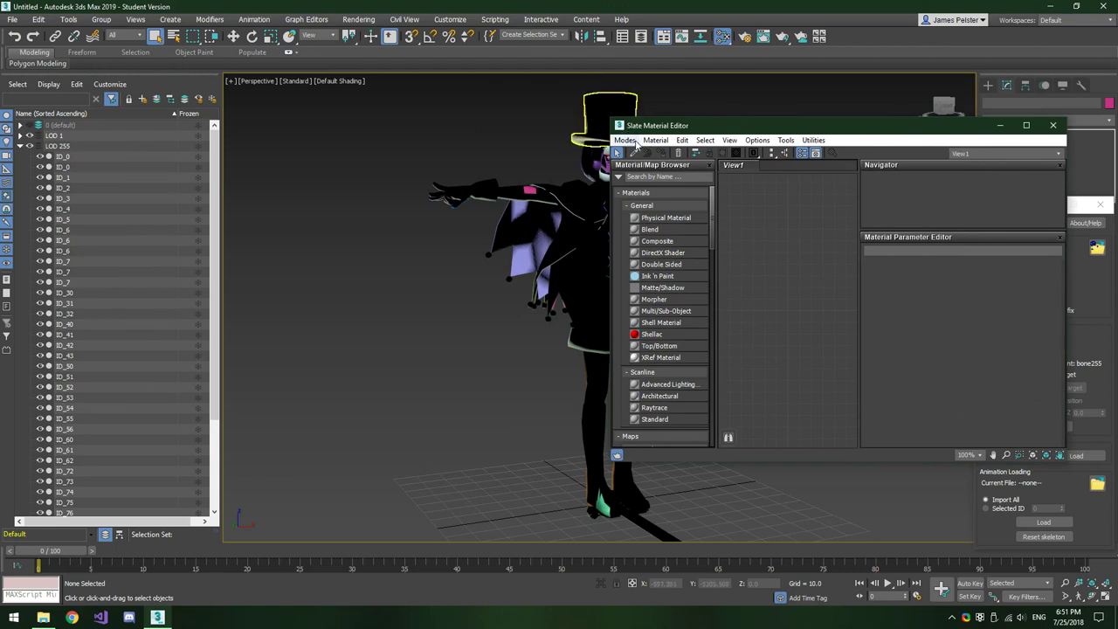
Switch the material editor to Compact Material Editor mode and move its window clear of the character
left_click(625, 141)
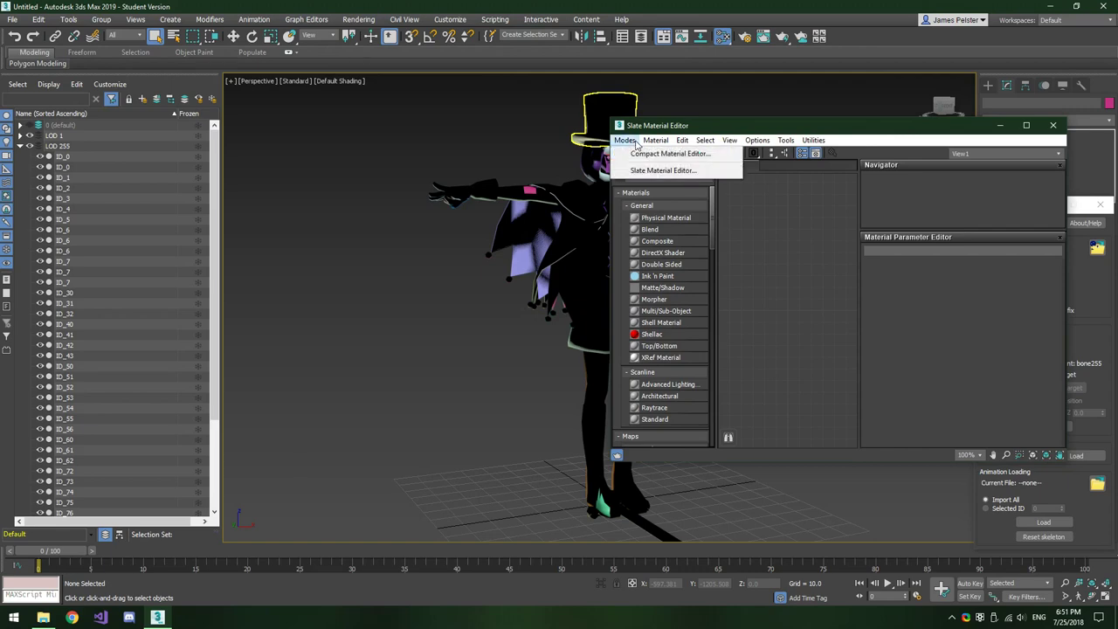
left_click(623, 154)
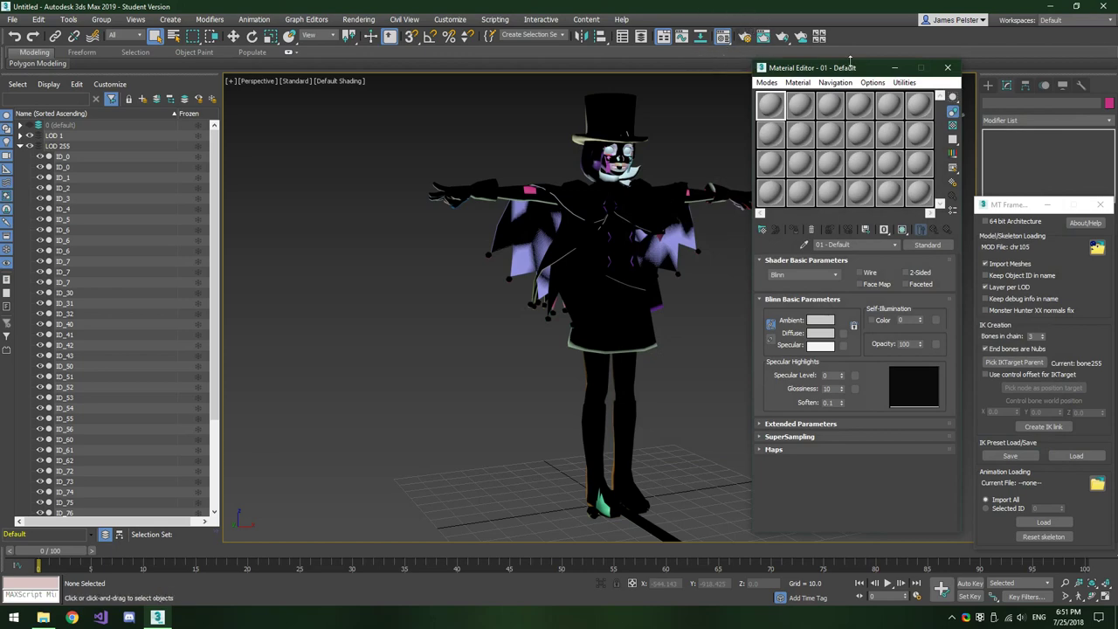
left_click_drag(844, 70, 882, 61)
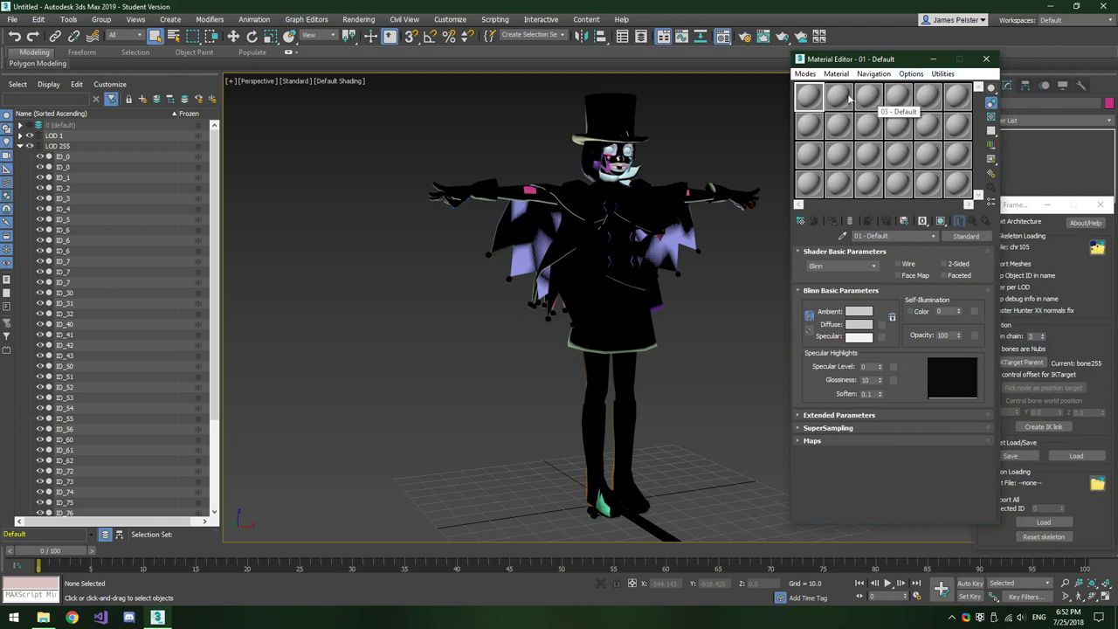
Try the 3 X 2 sample window layout in the material editor and return it to 6 X 4 Sample Windows
right_click(807, 99)
right_click(800, 91)
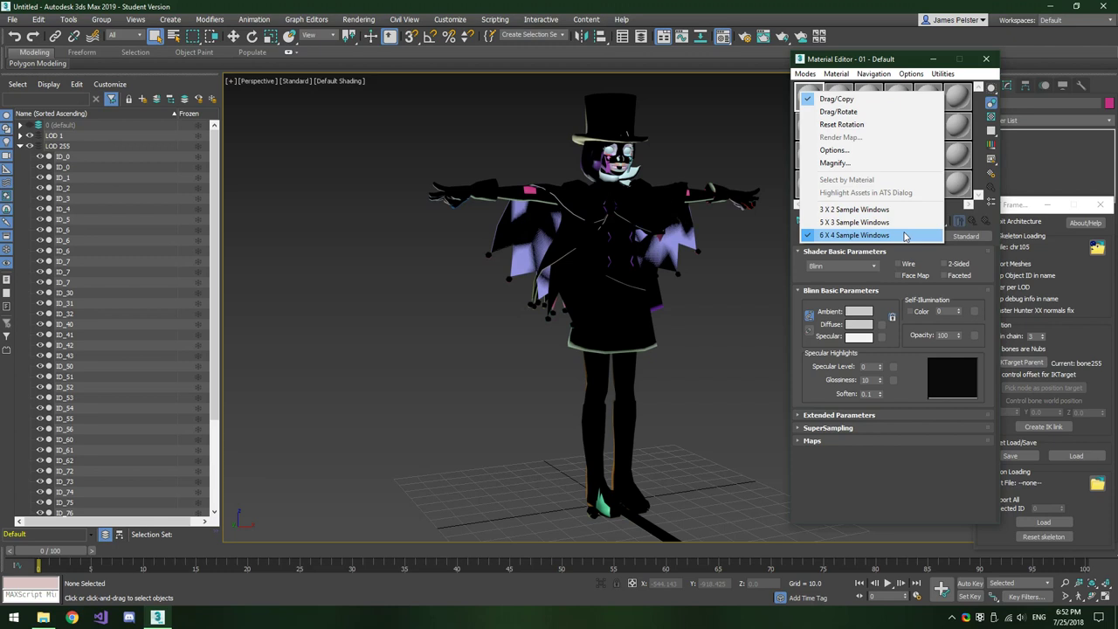
left_click(854, 209)
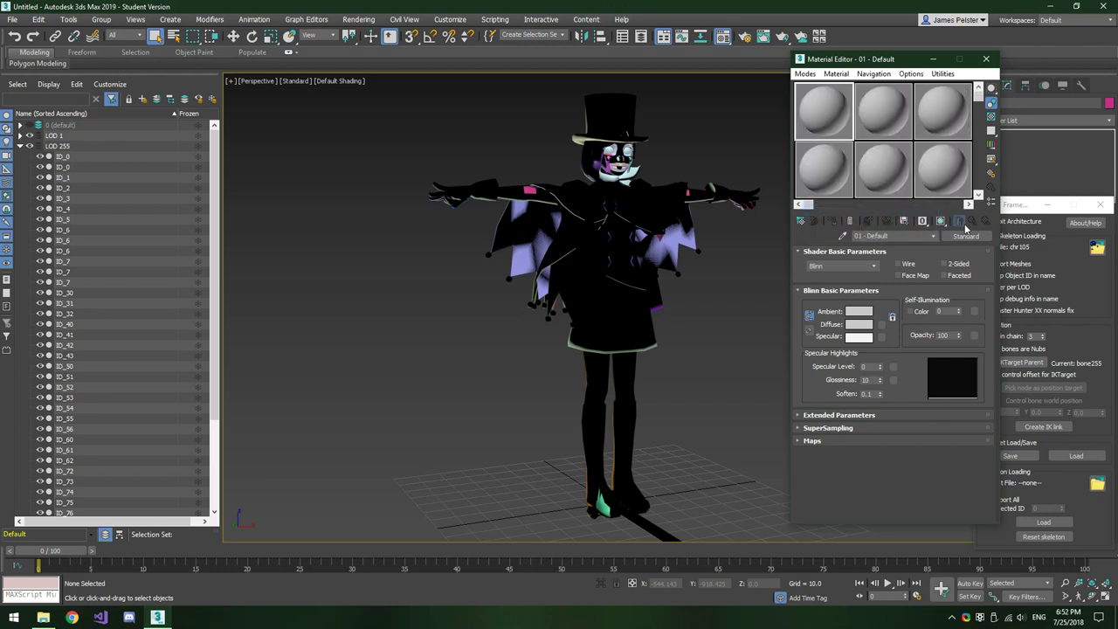
right_click(810, 111)
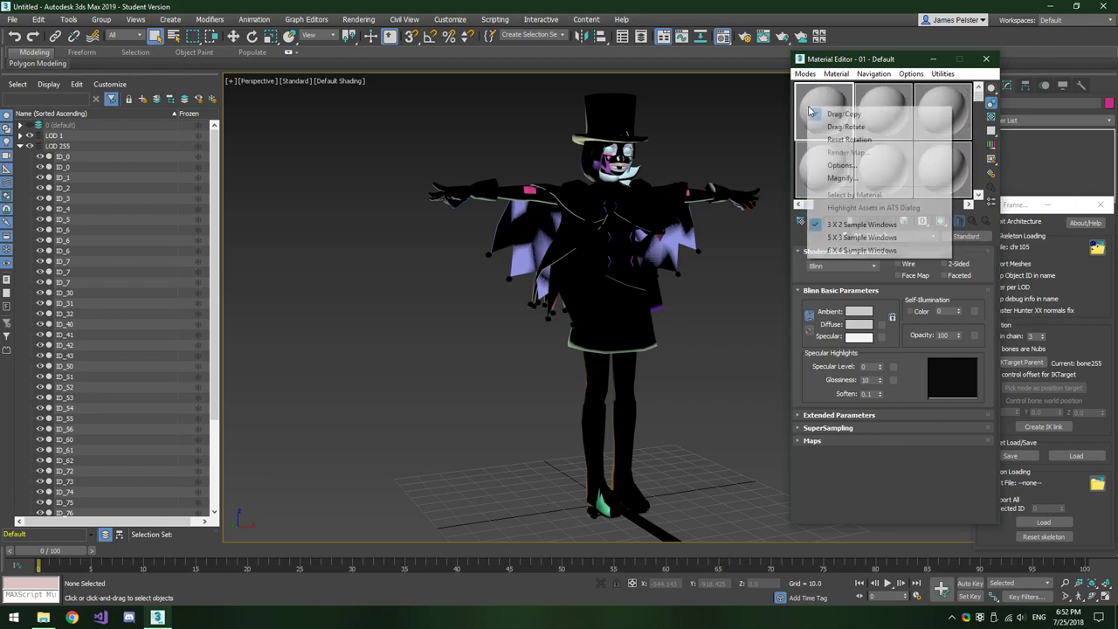
left_click(867, 73)
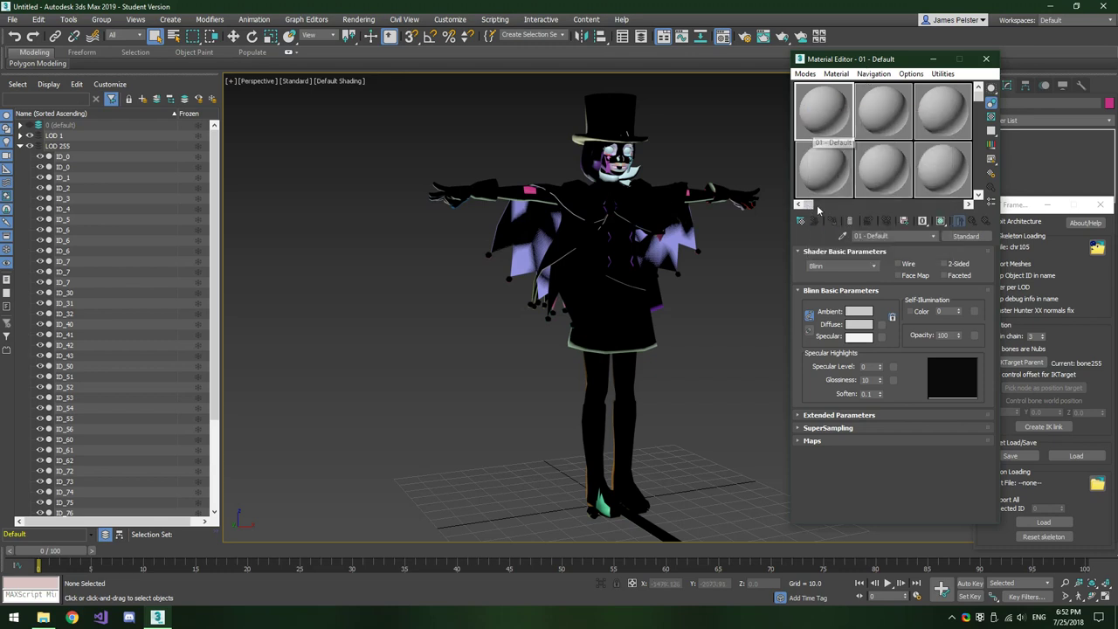
mouse_move(809, 204)
left_mouse_down()
mouse_move(972, 203)
mouse_move(808, 204)
left_mouse_up()
right_click(821, 111)
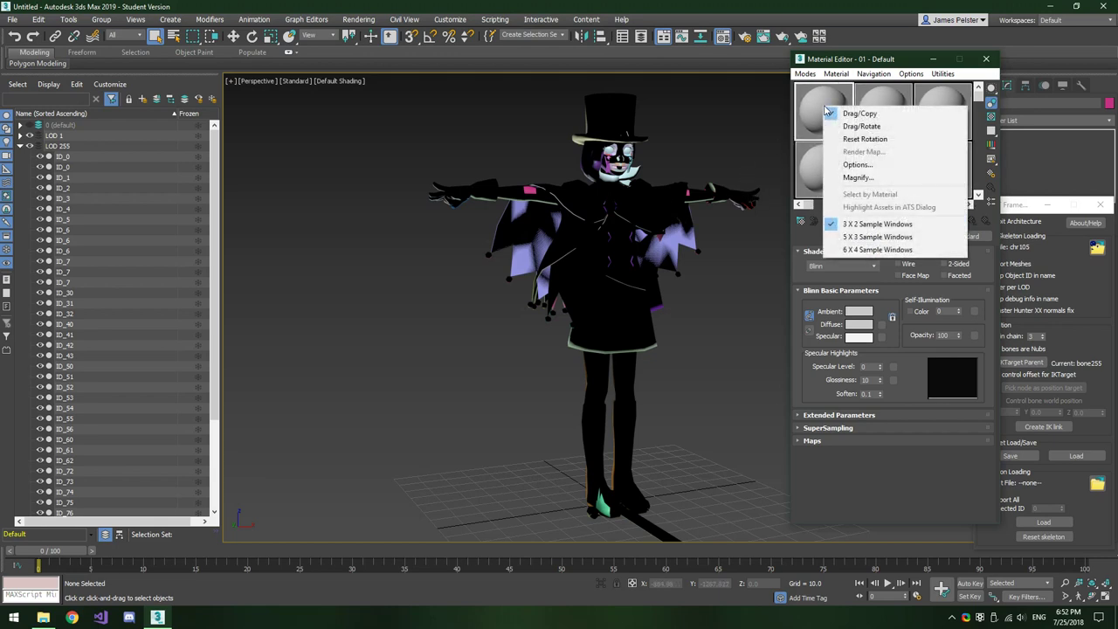
left_click(882, 250)
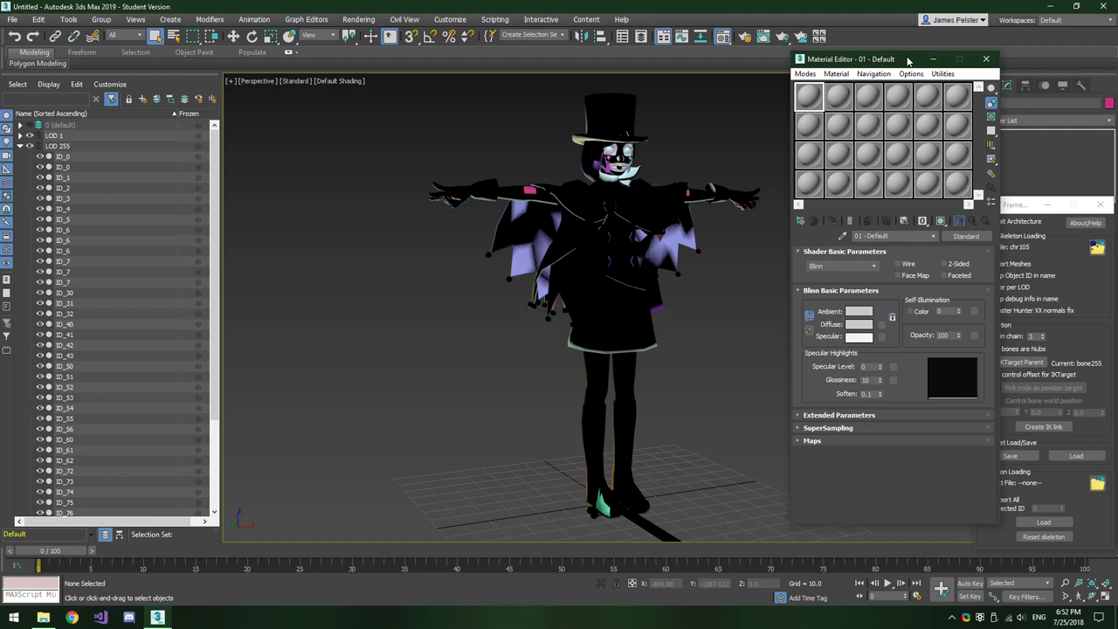
Switch to File Explorer and open the character's model folder at chr105_eng\obj\chr\chr105\model
key("alt+Tab")
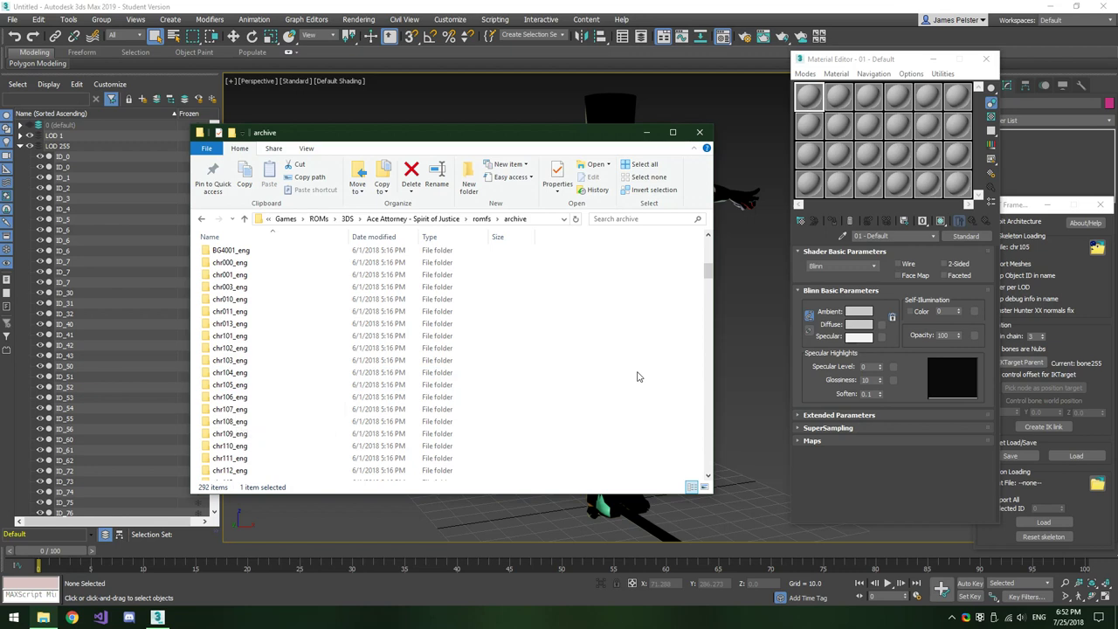
double_click(268, 390)
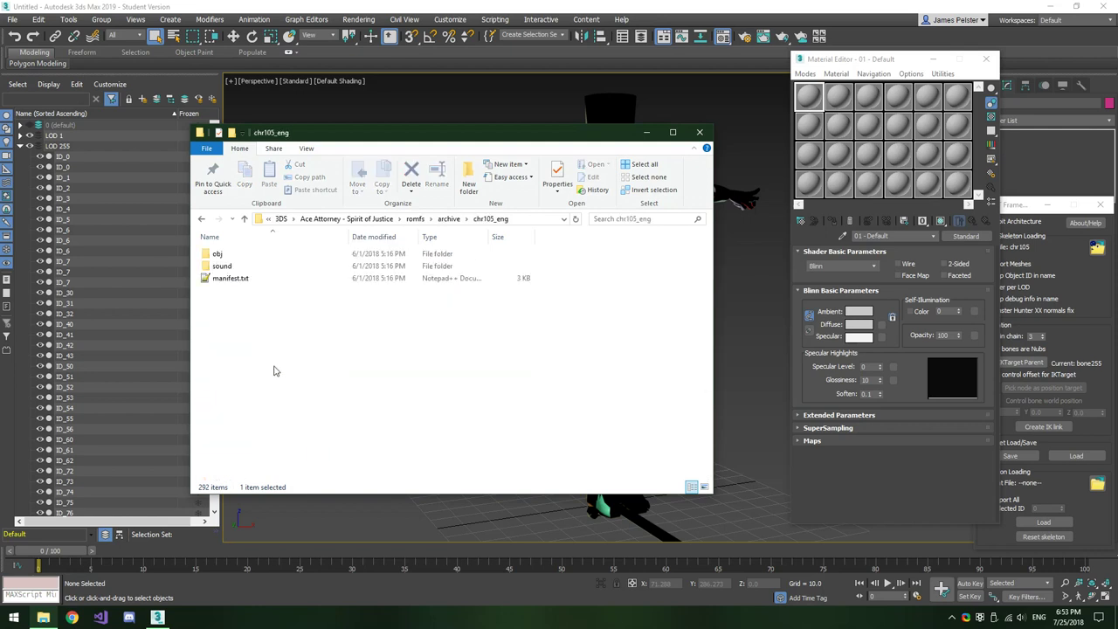
double_click(229, 256)
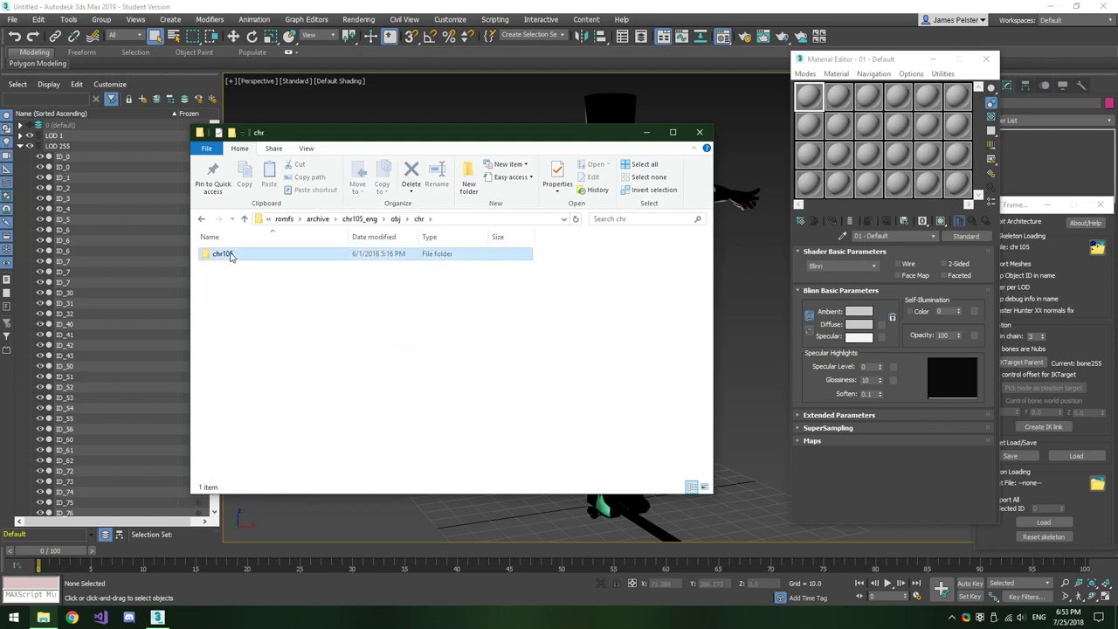
double_click(230, 253)
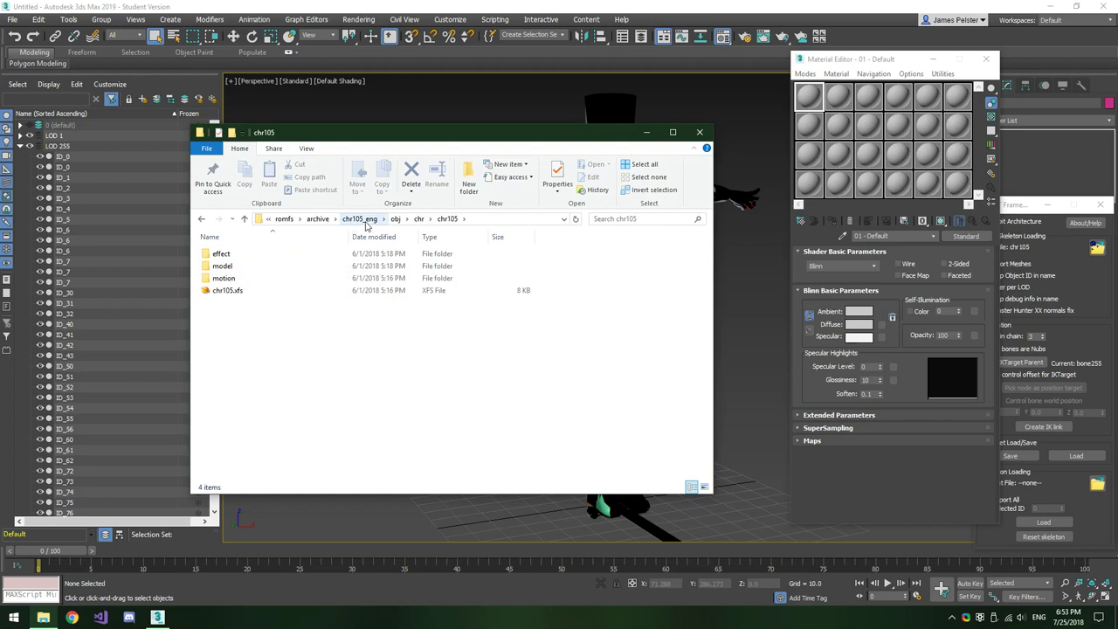
double_click(224, 266)
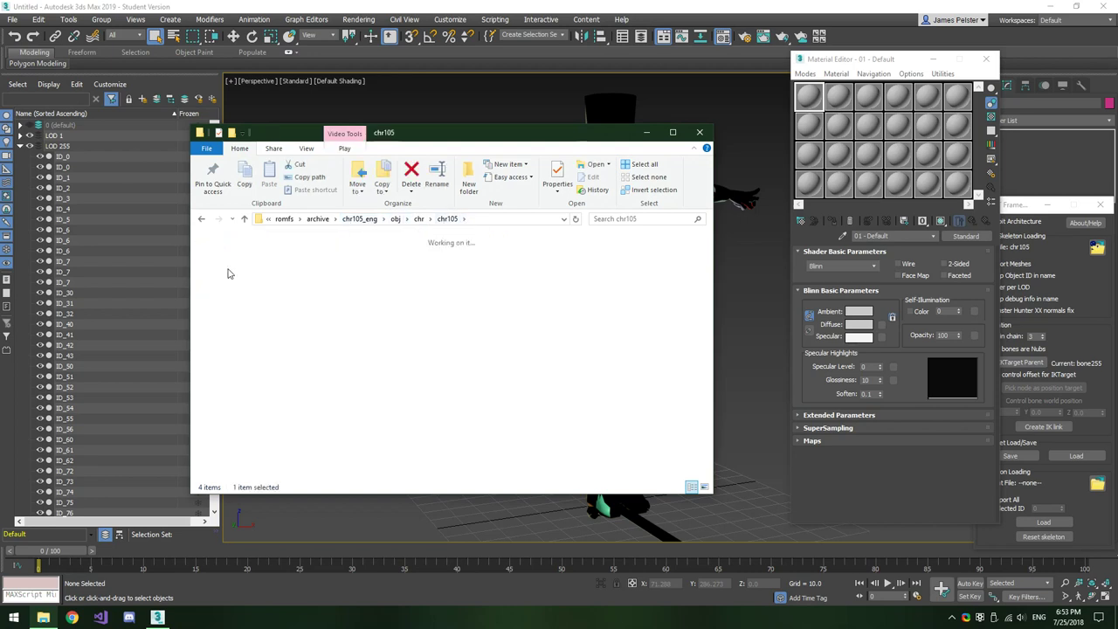
Load the chr105_body_BM_HQ_NOMIP.png texture into the first material sample slot
left_click(351, 278)
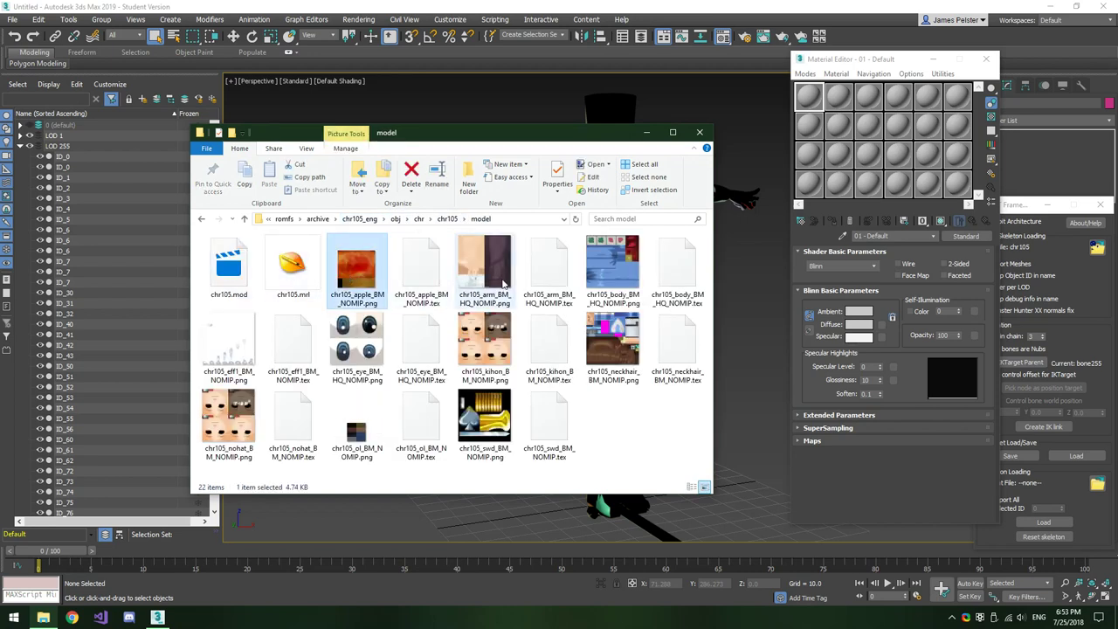
left_click(488, 272)
left_click(512, 412)
left_click(612, 266)
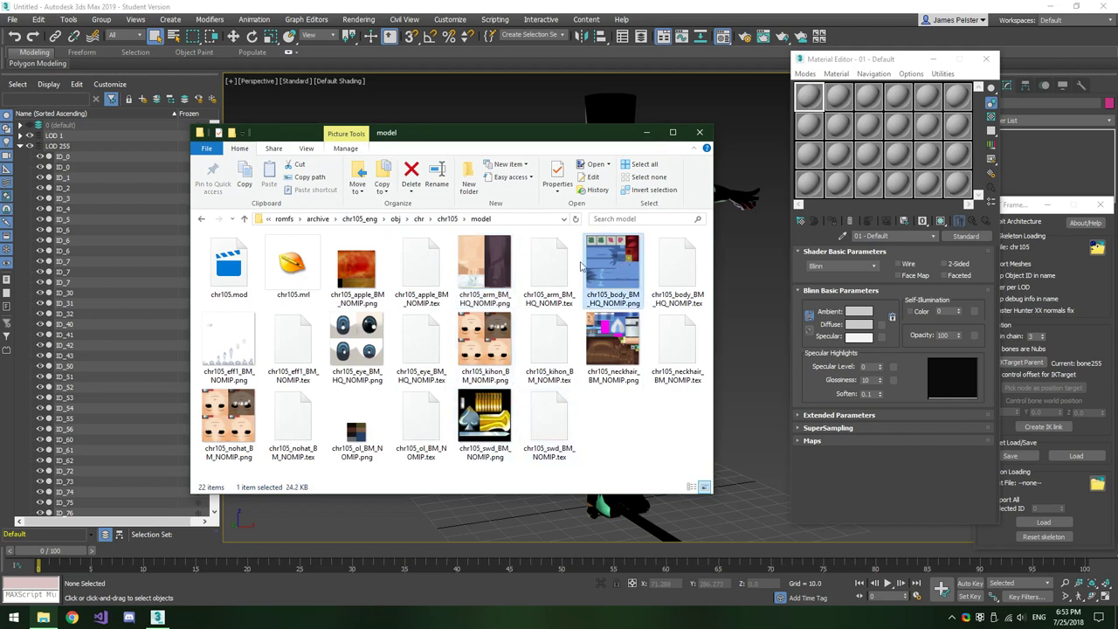
left_click(356, 270)
left_click(507, 279)
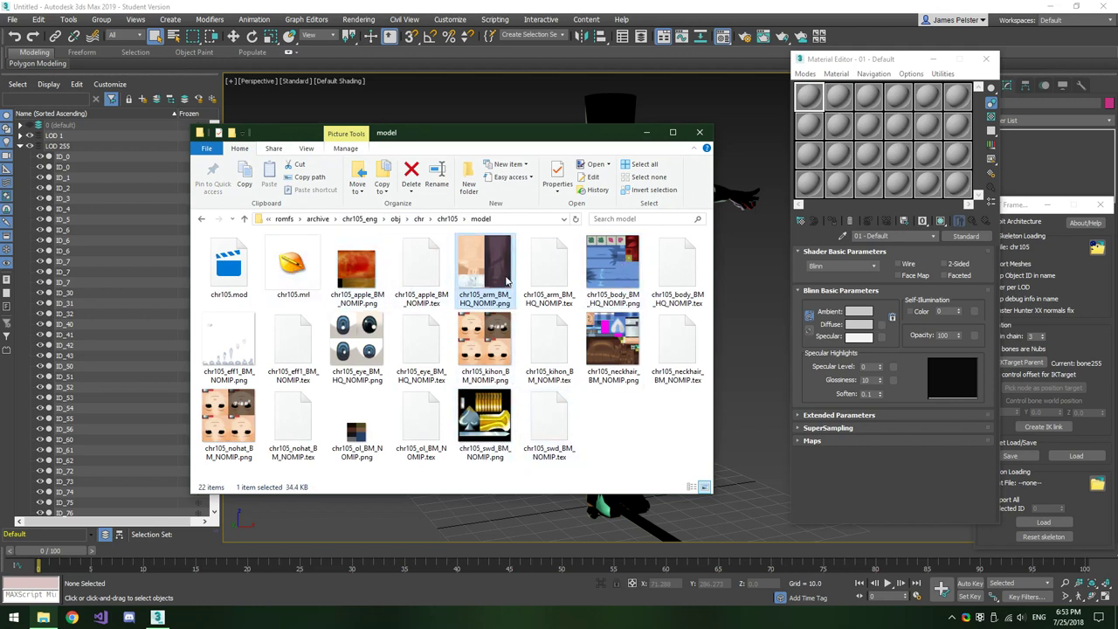
left_click(610, 275)
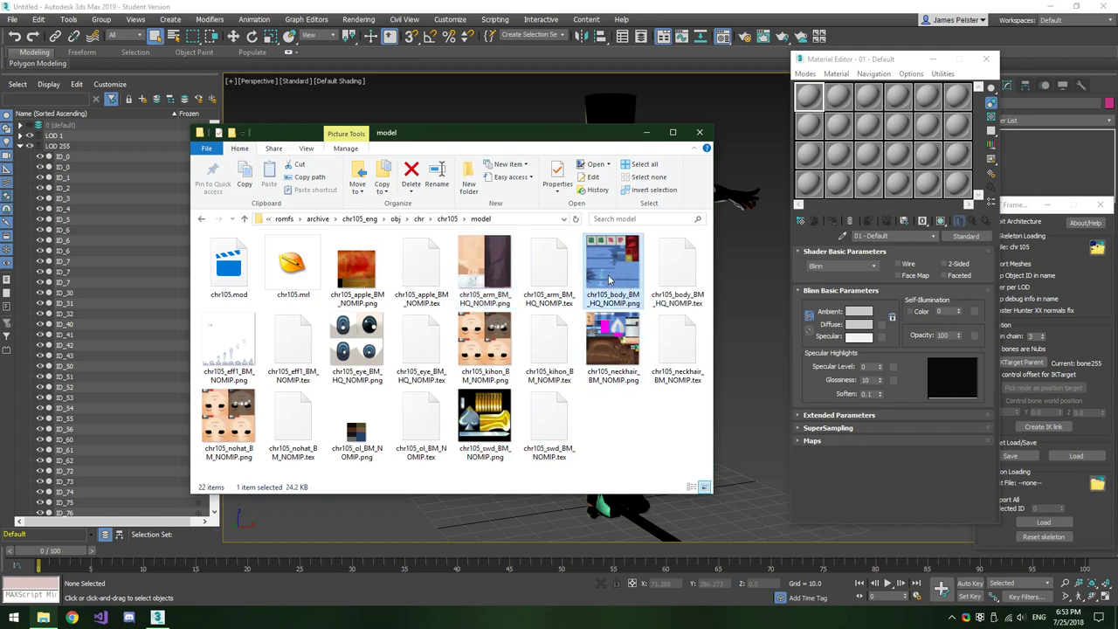
left_click_drag(610, 278, 815, 103)
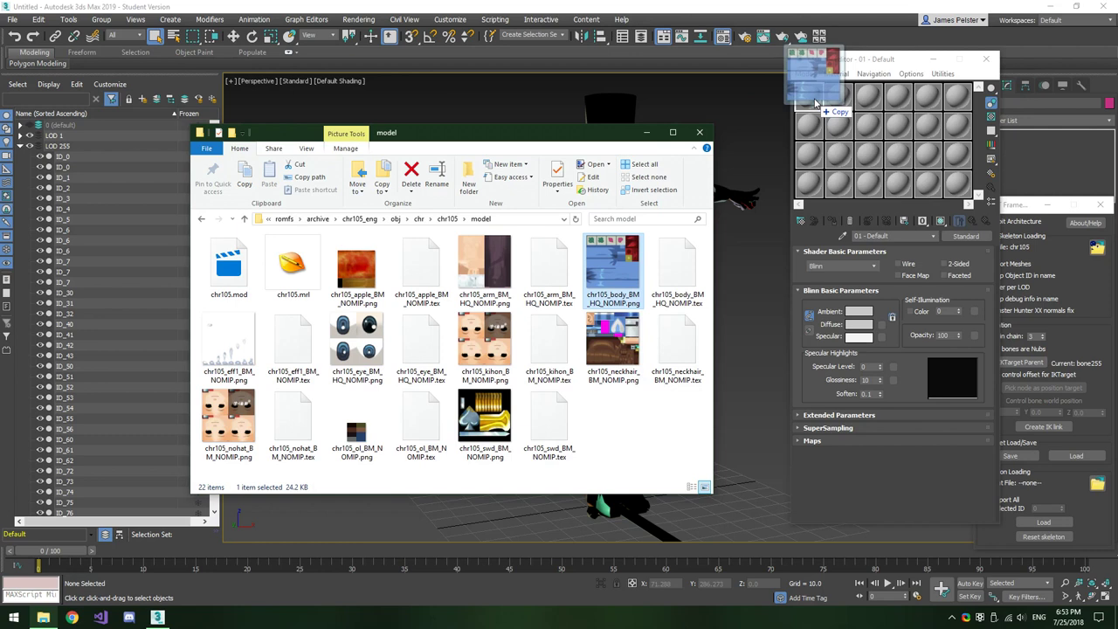
left_click_drag(815, 103, 815, 103)
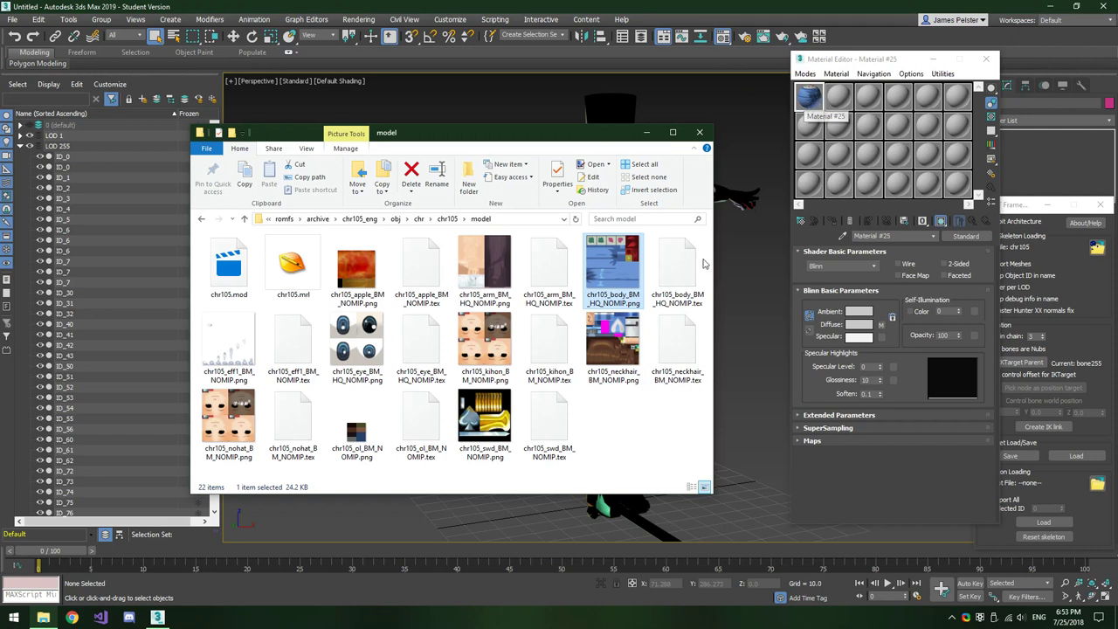
Load the neckhair, kihon, nohat, arm, eye, apple, swd, eff1 and ol PNG textures, in that order, into the next nine sample slots
left_click_drag(614, 362, 838, 96)
left_click_drag(484, 349, 868, 96)
left_click_drag(228, 419, 898, 96)
left_click_drag(485, 266, 927, 96)
left_click_drag(366, 287, 809, 125)
left_click_drag(485, 423, 837, 125)
left_click_drag(228, 350, 868, 125)
left_click_drag(355, 423, 897, 124)
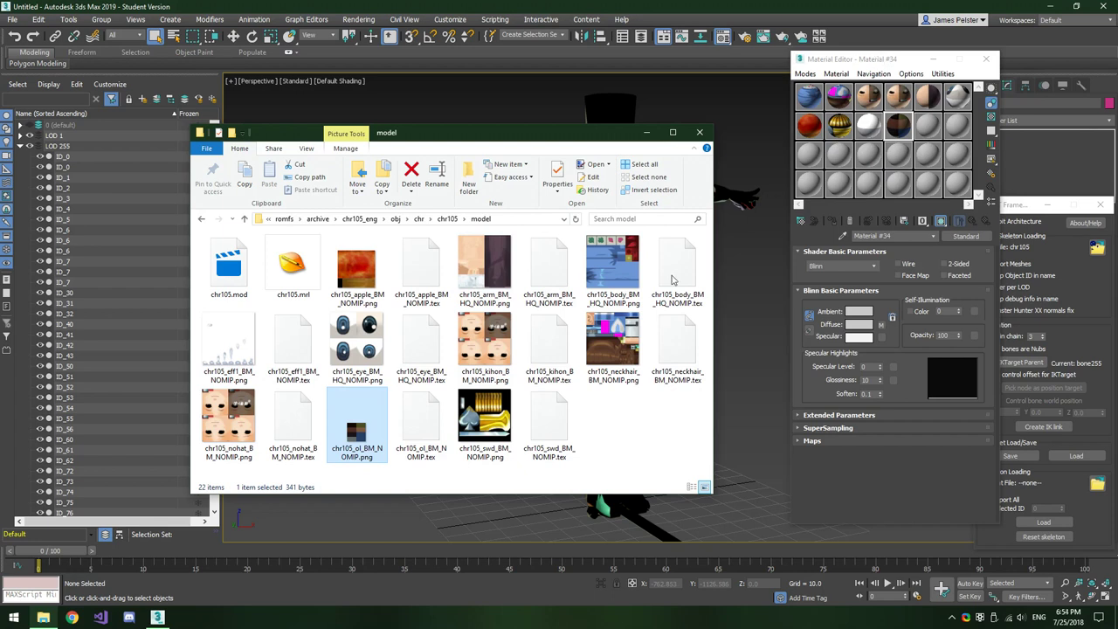
Set the diffuse color of the chr105_eff1 material to black with a value of 0
left_click(252, 343)
left_click(867, 128)
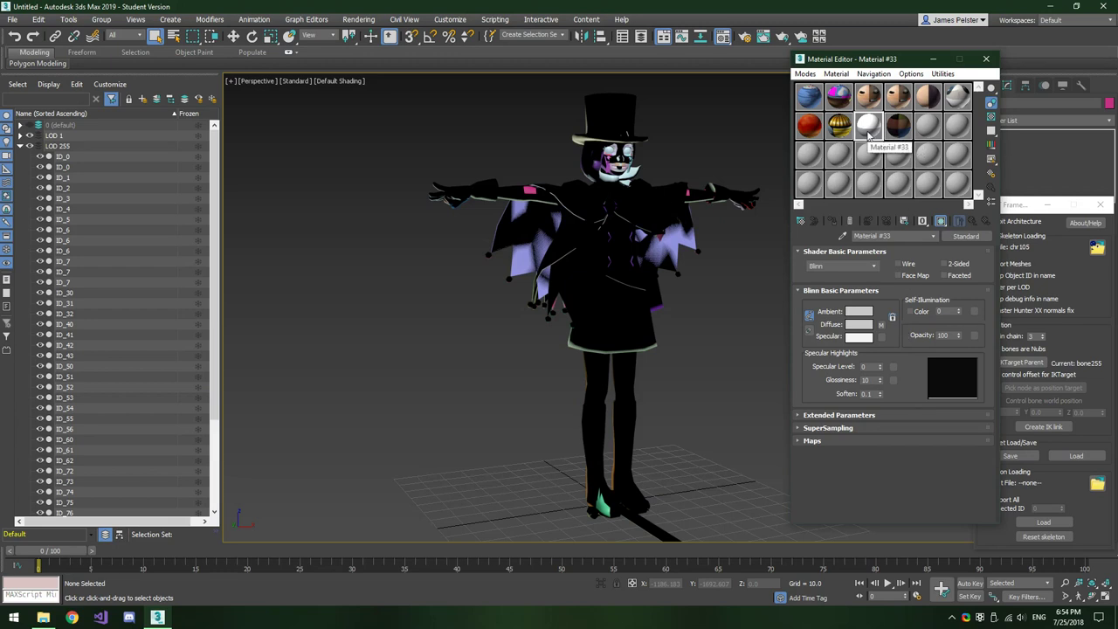
left_click(861, 327)
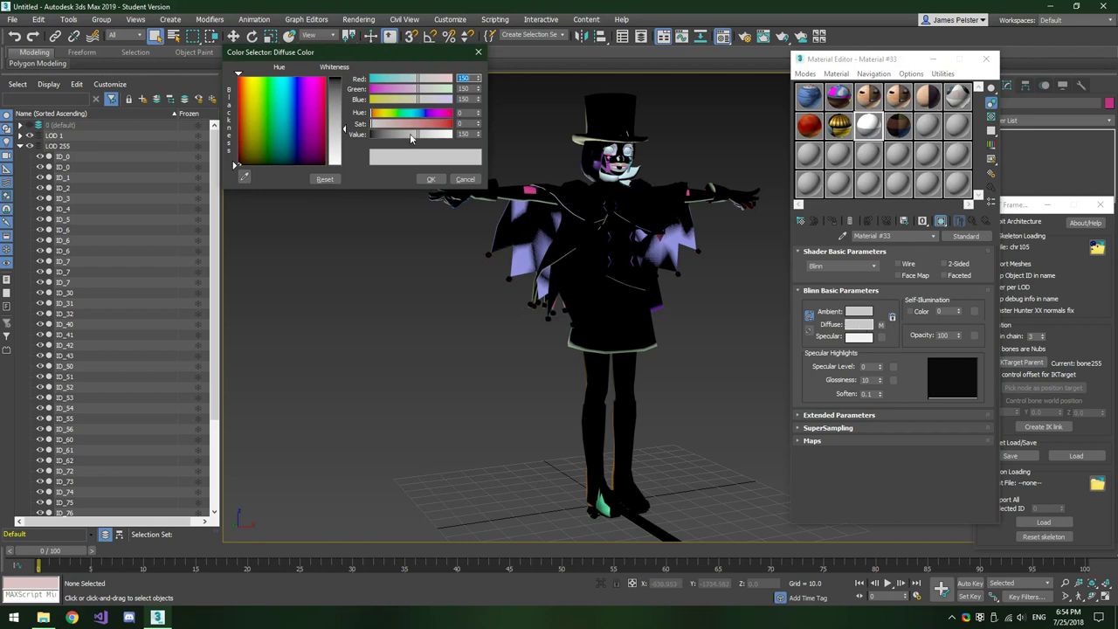
left_click_drag(419, 138, 348, 142)
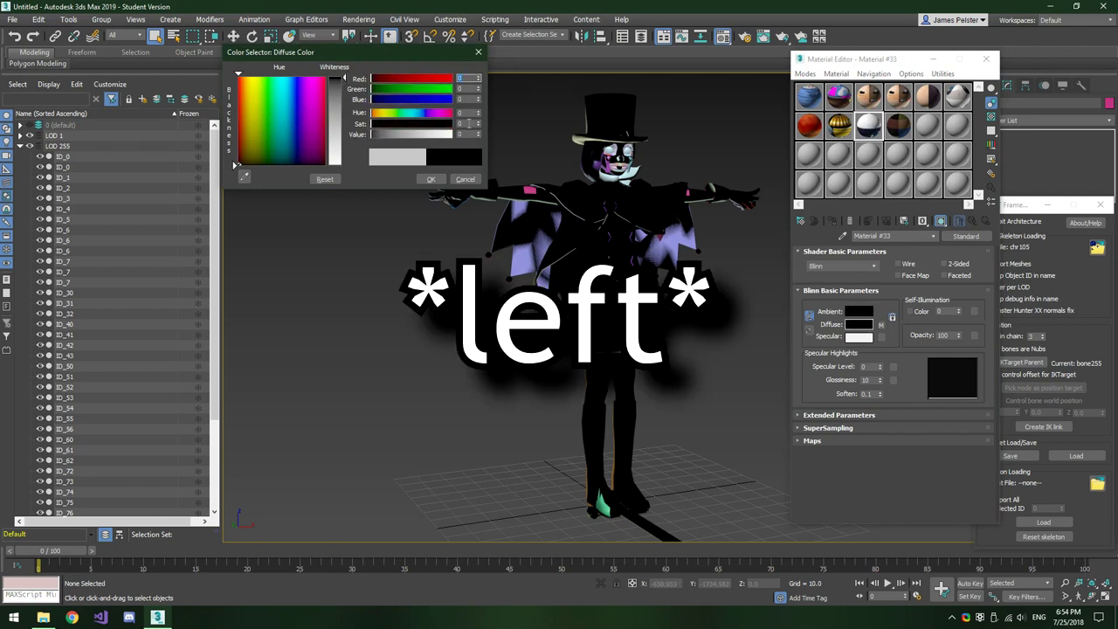
left_click(428, 179)
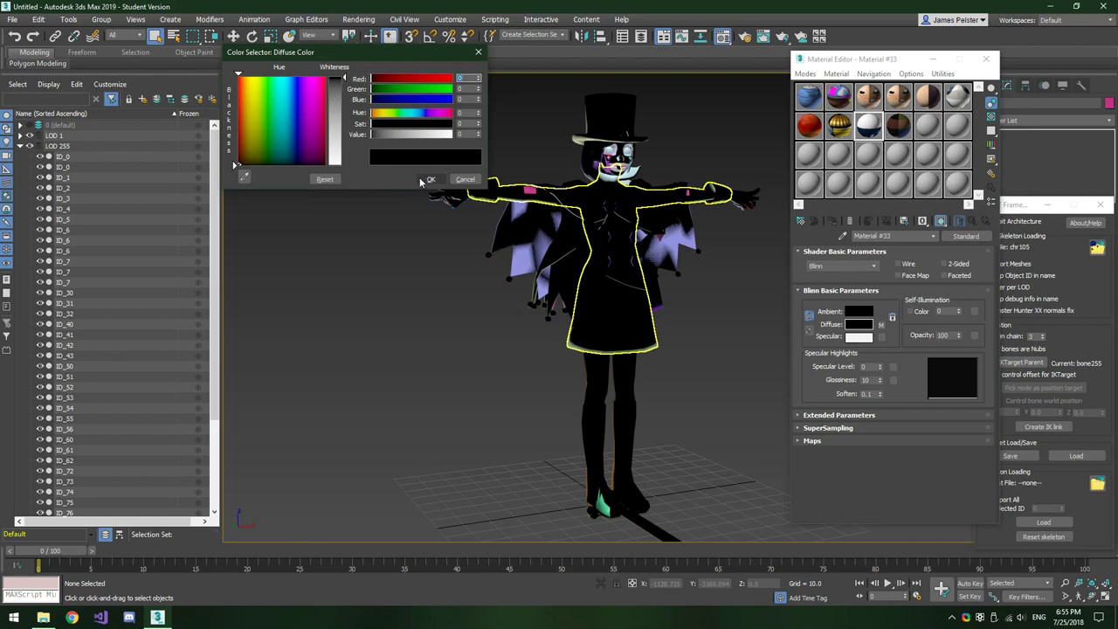
left_click(421, 180)
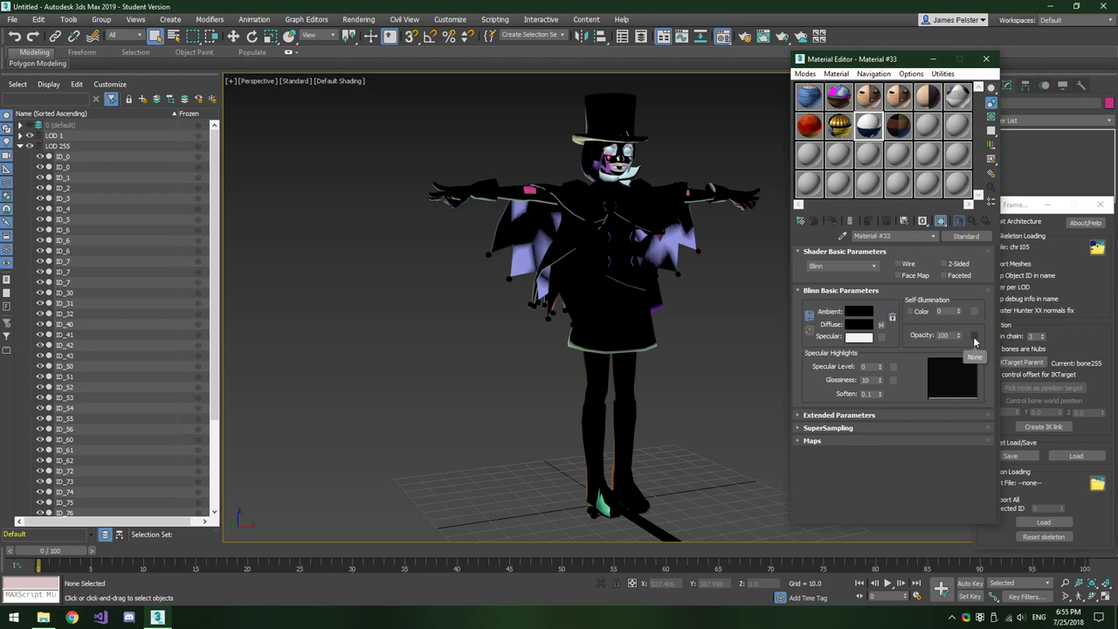
Assign the chr105_eff1_BM_NOMIP.png diffuse map as an instance to the eff1 material's Opacity and set its Mono Channel Output to Alpha
left_click(975, 340)
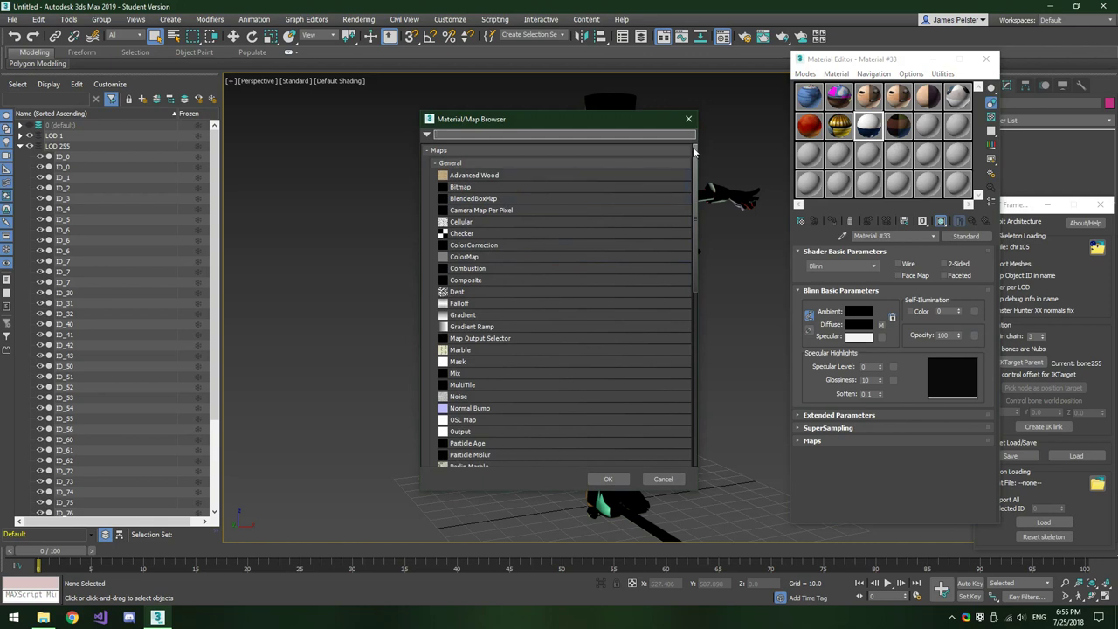
left_click_drag(694, 152, 697, 347)
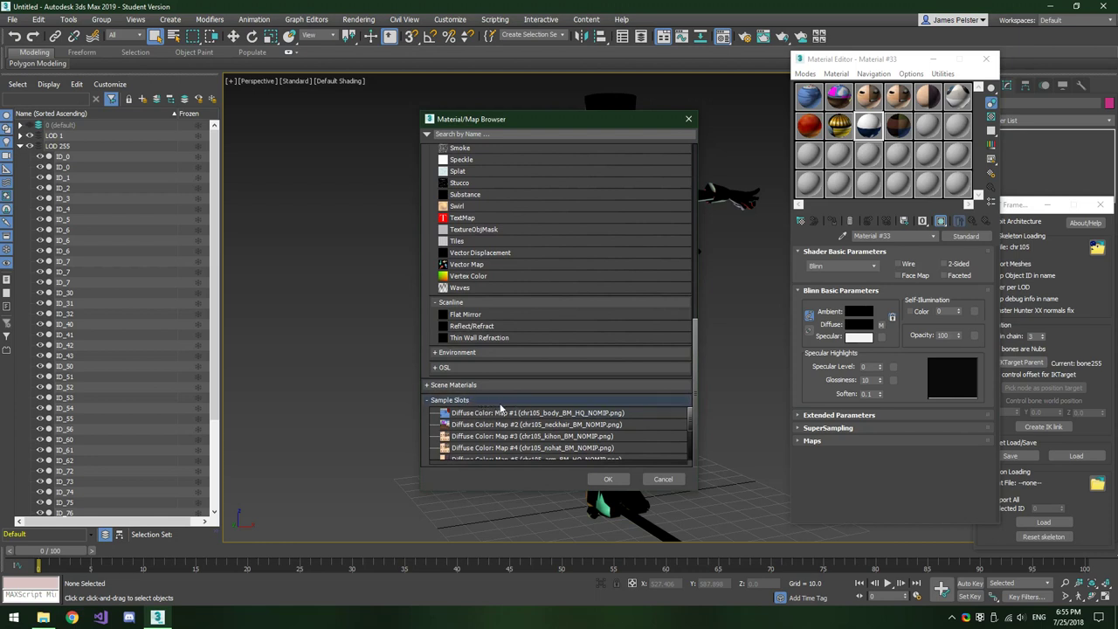
scroll(638, 432, "down", 2)
scroll(639, 432, "down", 1)
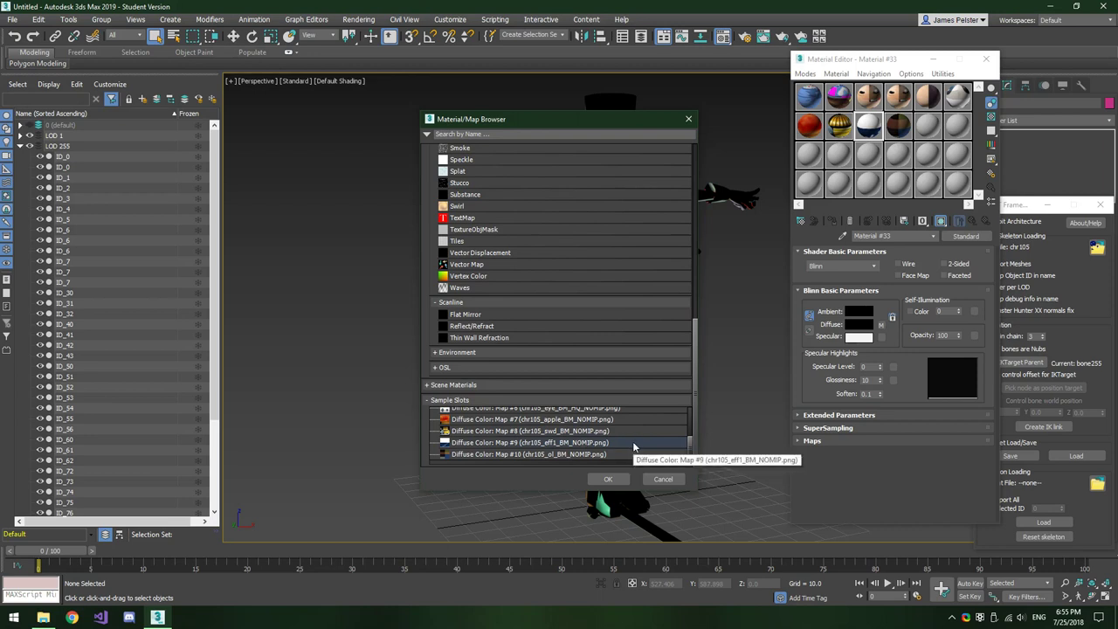
left_click(633, 443)
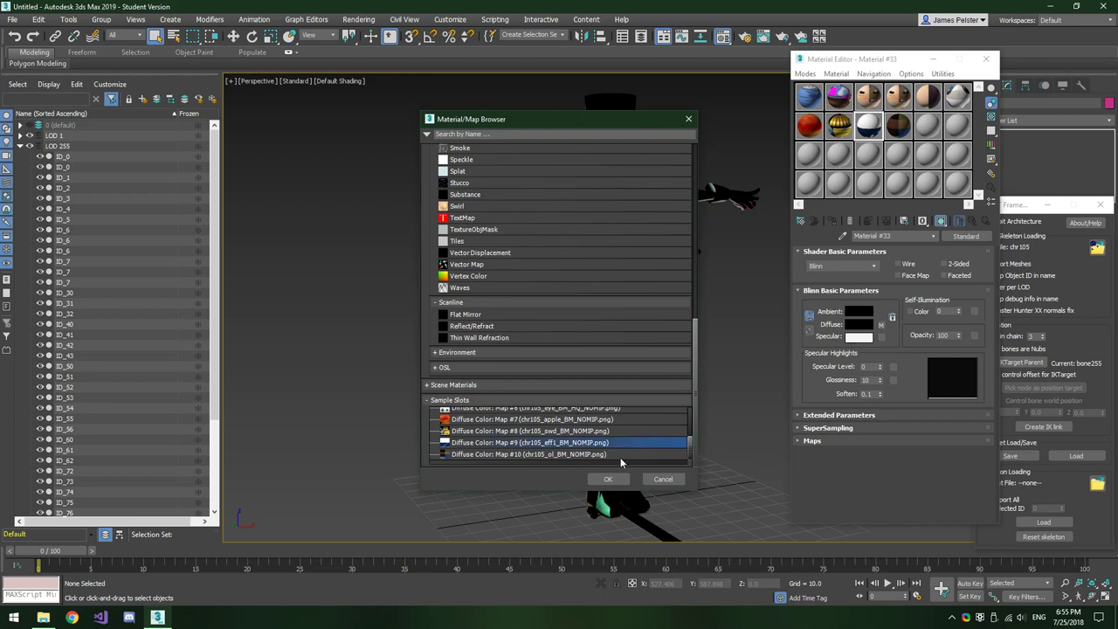
left_click(608, 478)
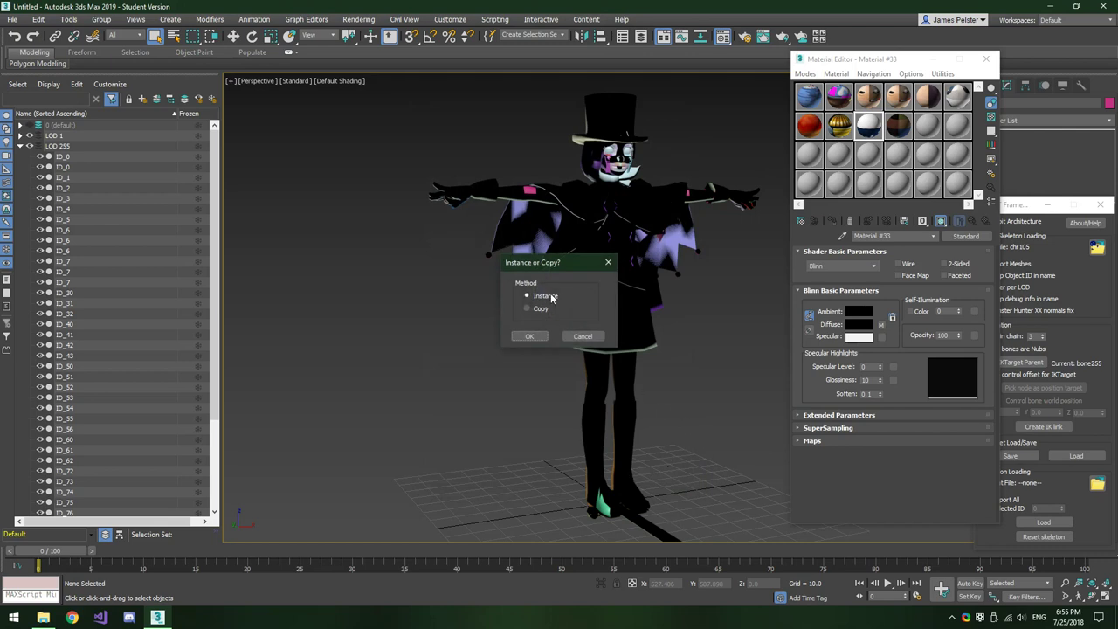
left_click(530, 336)
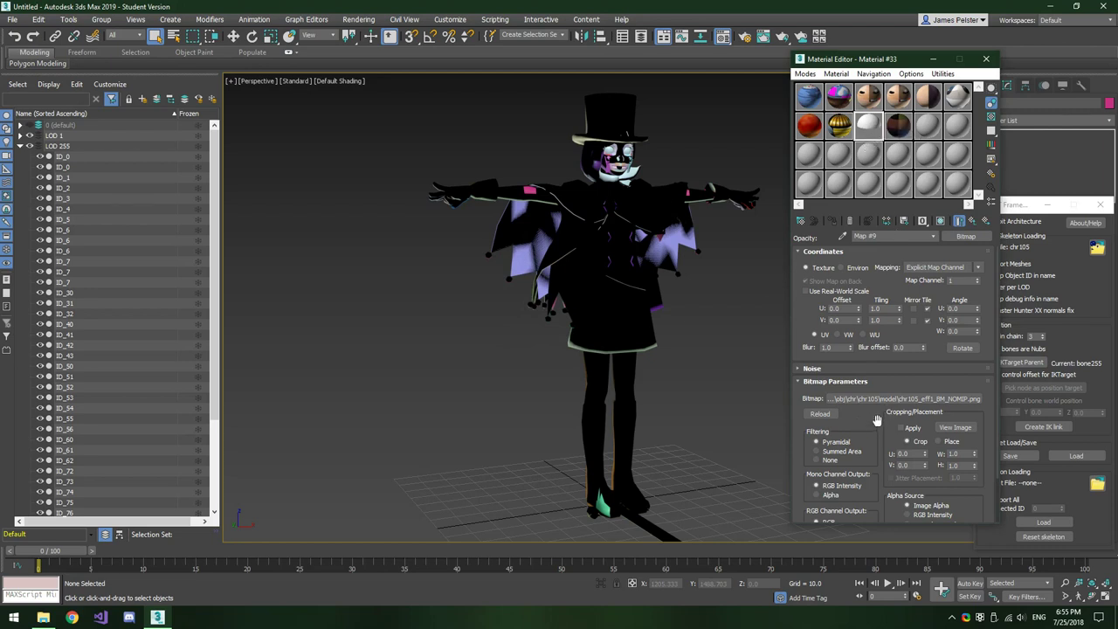
scroll(878, 429, "down", 3)
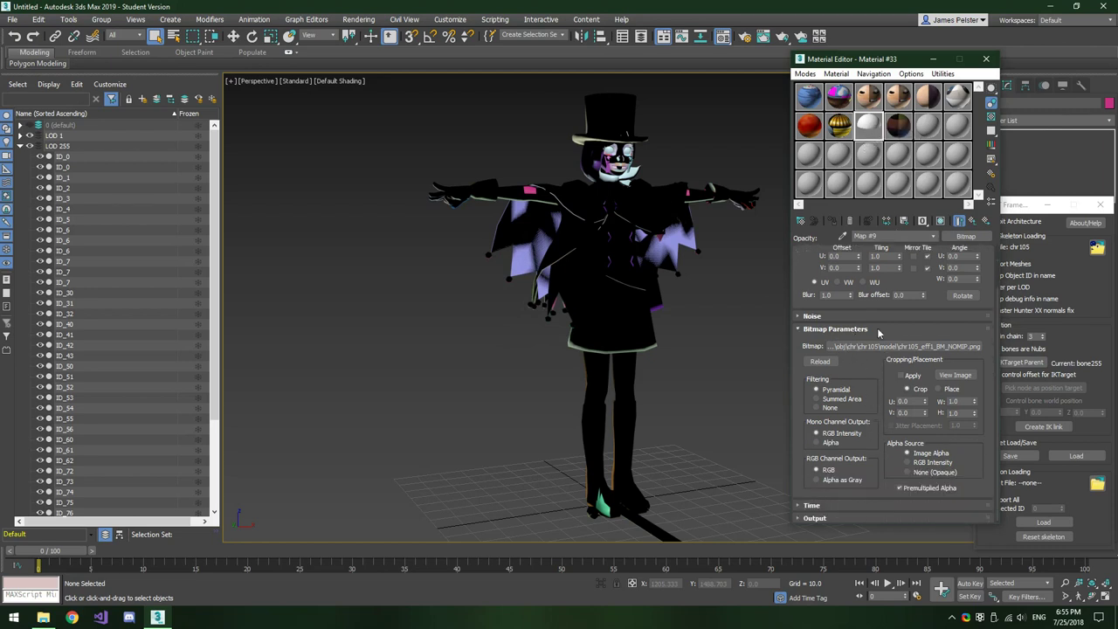
left_click(817, 443)
Run the all_bright.ms script from the scripts folder to brighten all the materials
left_click(494, 21)
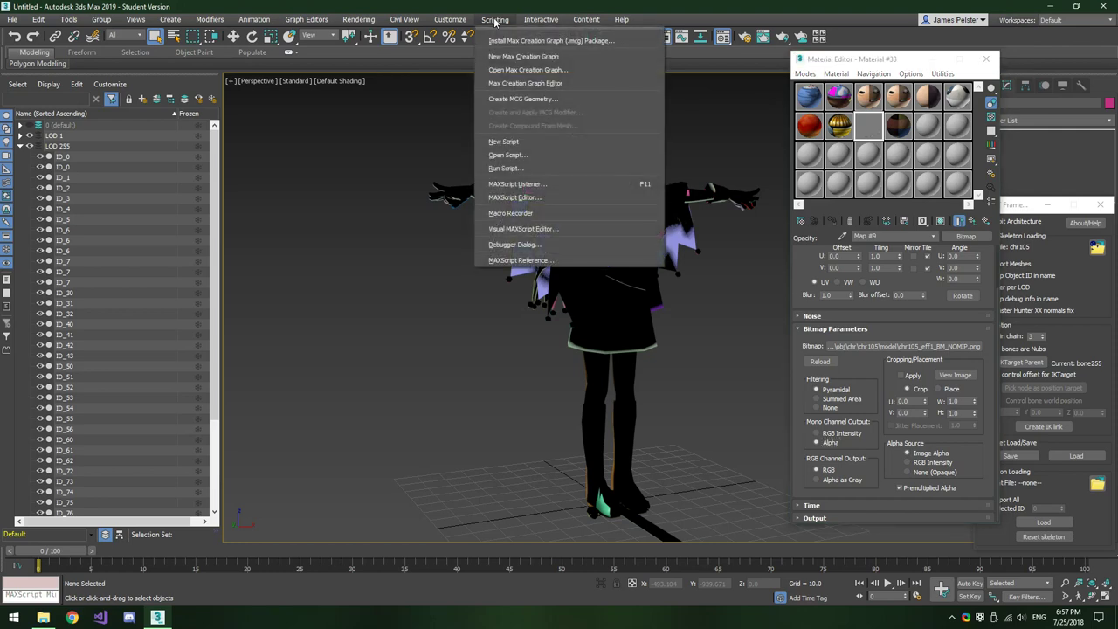
left_click(505, 169)
left_click(131, 162)
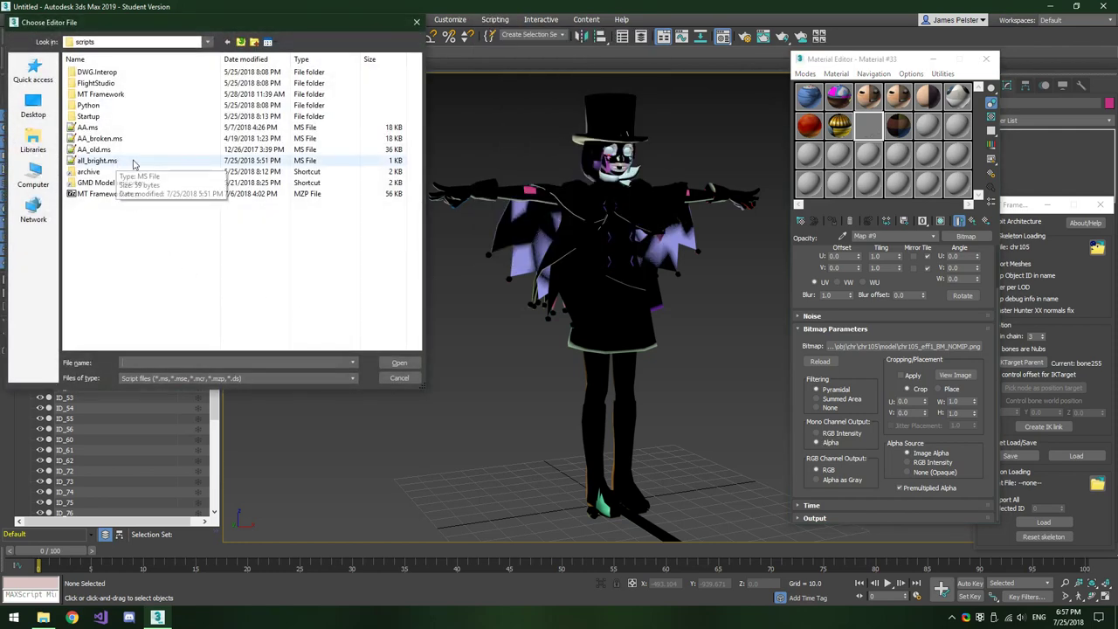
left_click(133, 162)
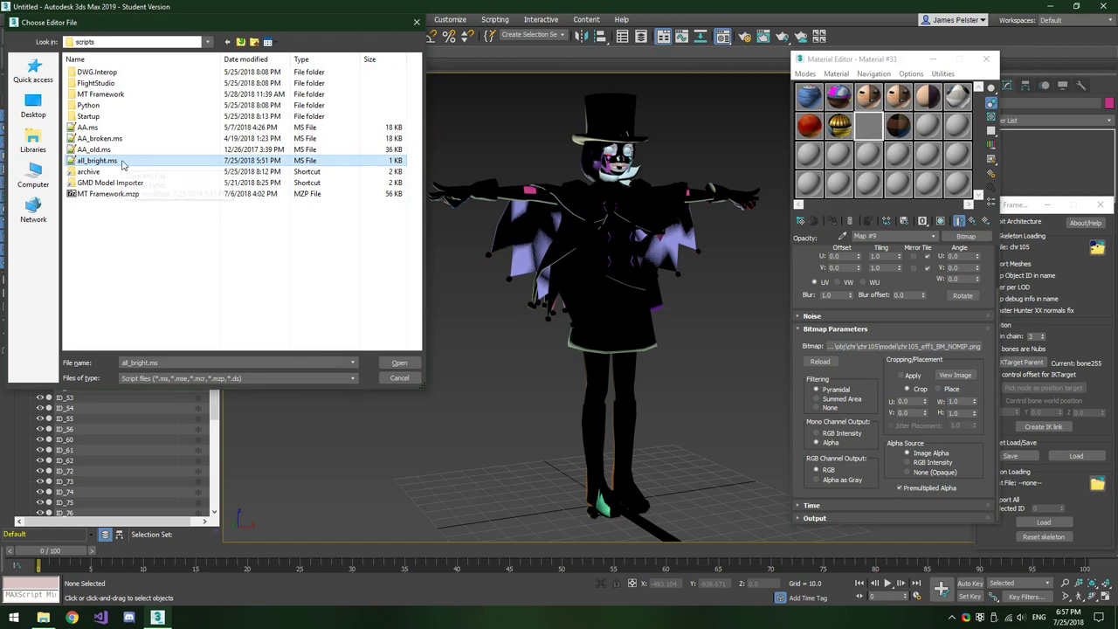
left_click(416, 363)
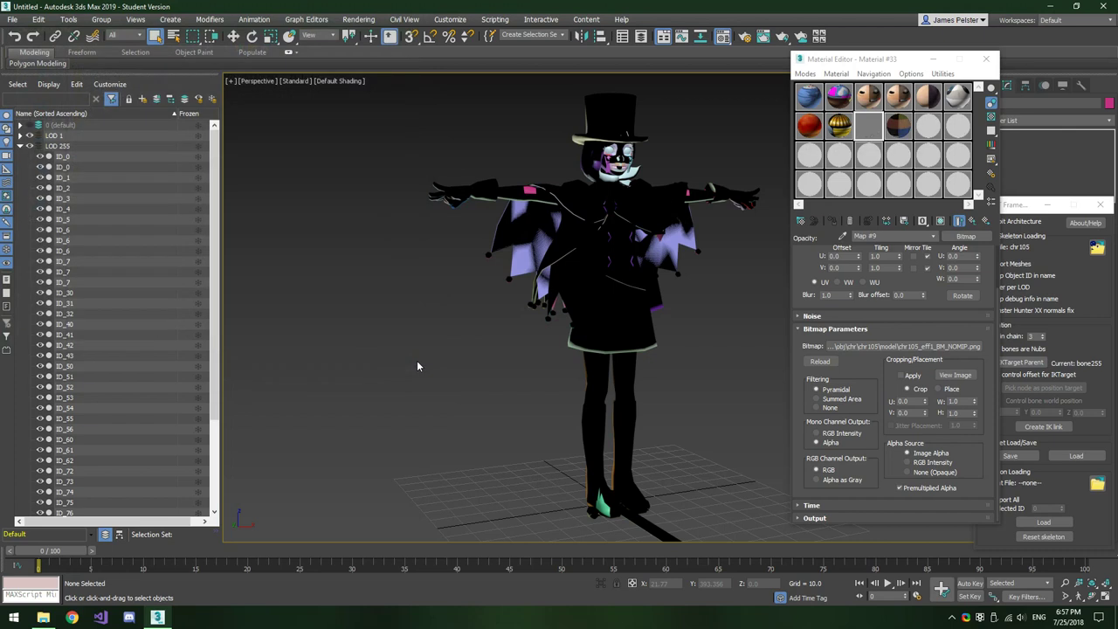
Check the self-illumination value of the material in the first sample slot
left_click(801, 100)
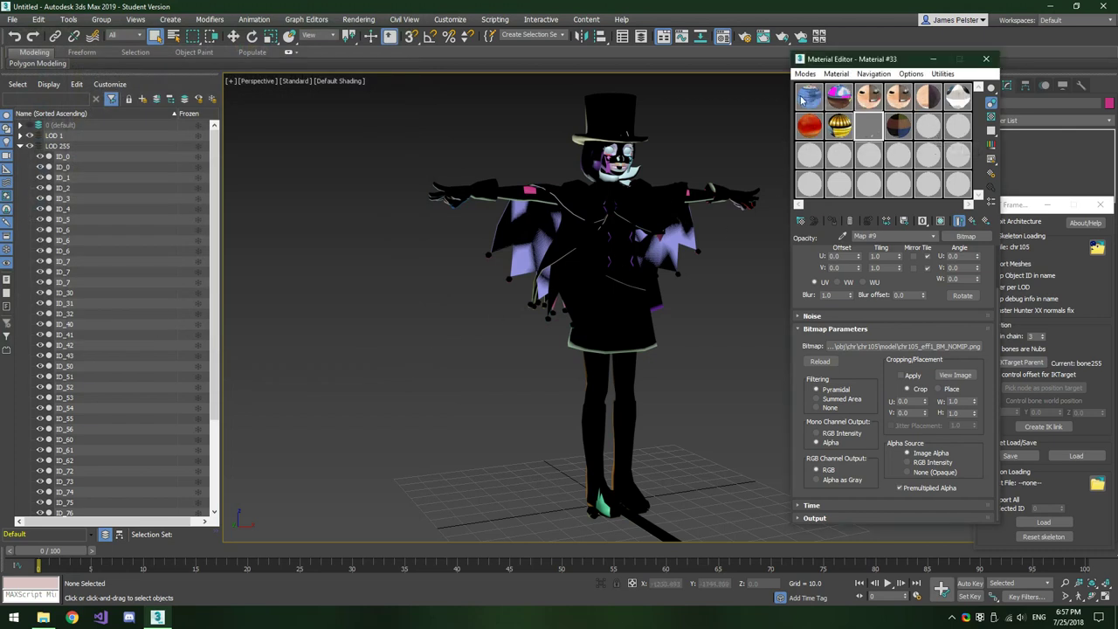
left_click(801, 101)
double_click(950, 311)
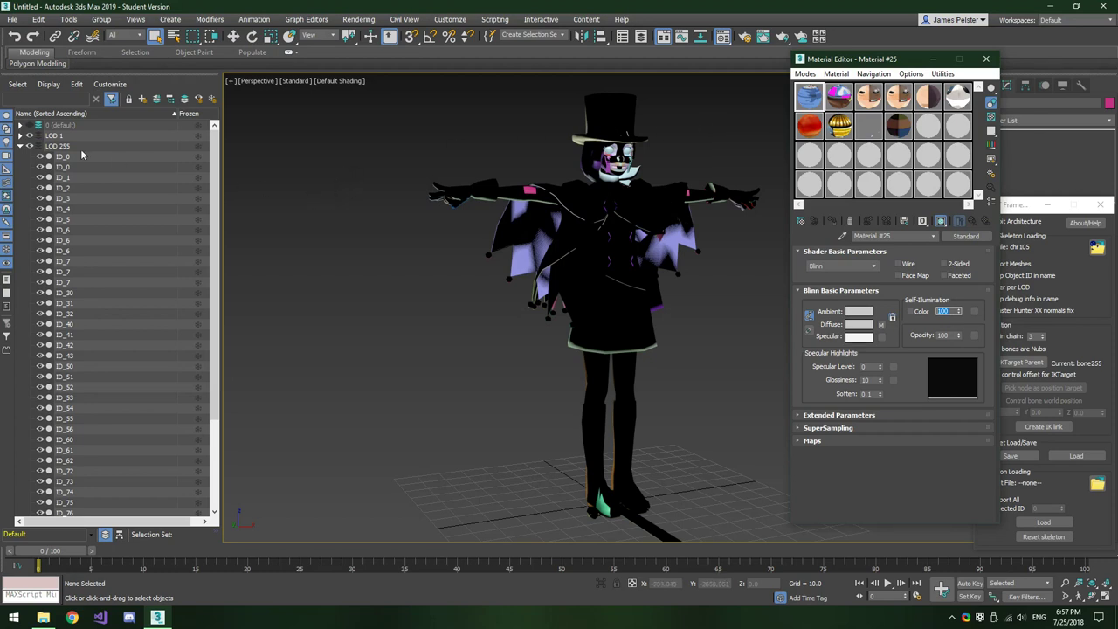
Assign Material #34, the ol texture material, to the selection of all LOD 1 meshes from ID_0 to ID_84
left_click(20, 137)
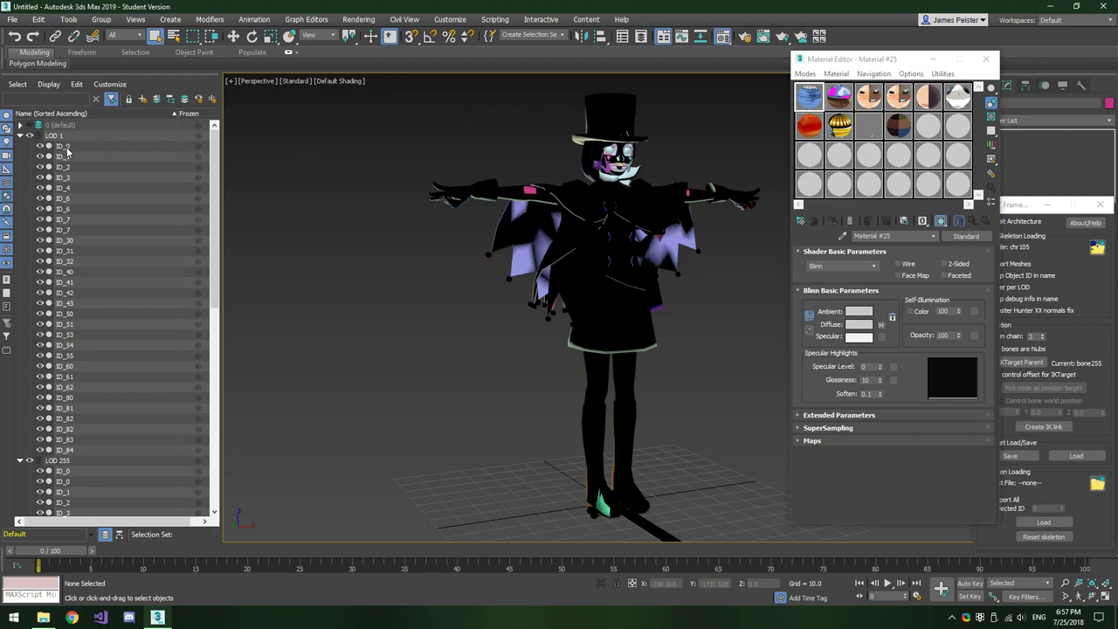
left_click(63, 146)
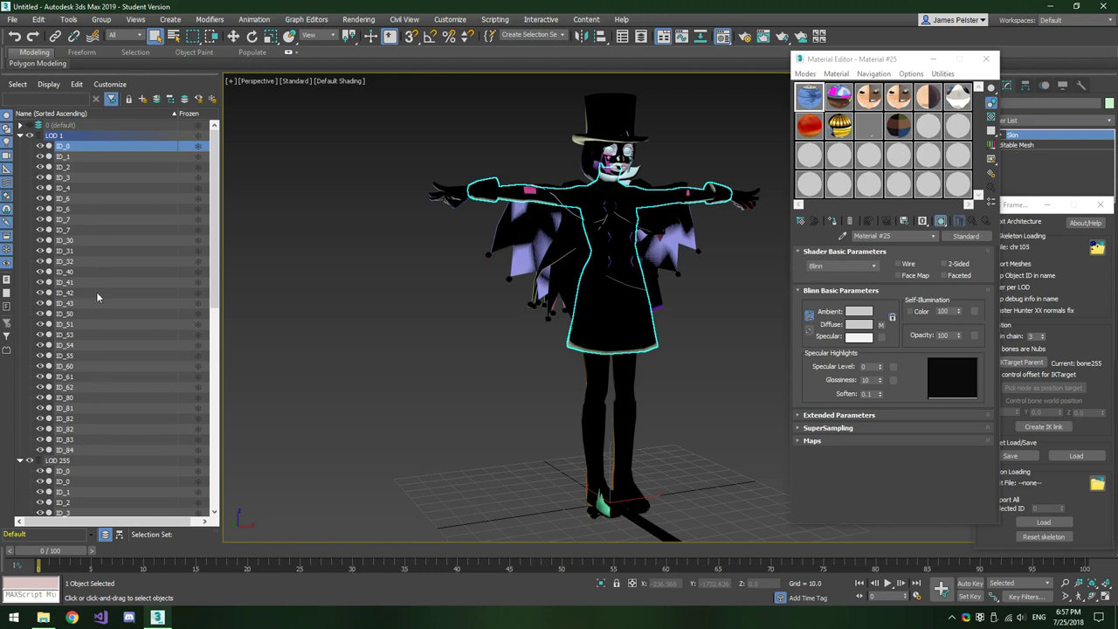
left_click(82, 448, "shift")
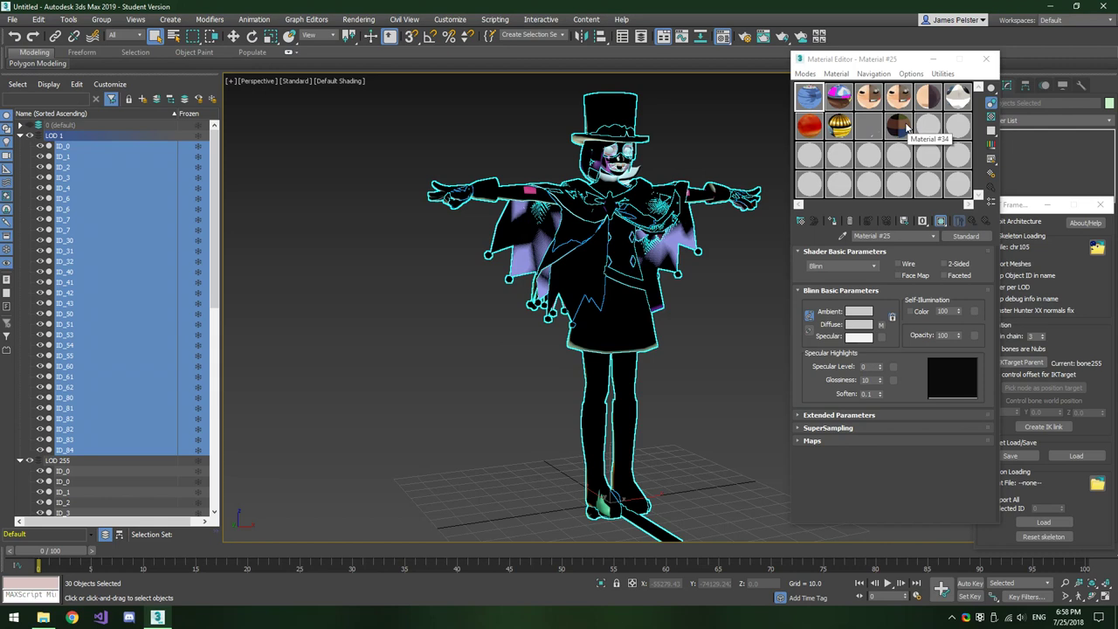
left_click_drag(904, 127, 612, 112)
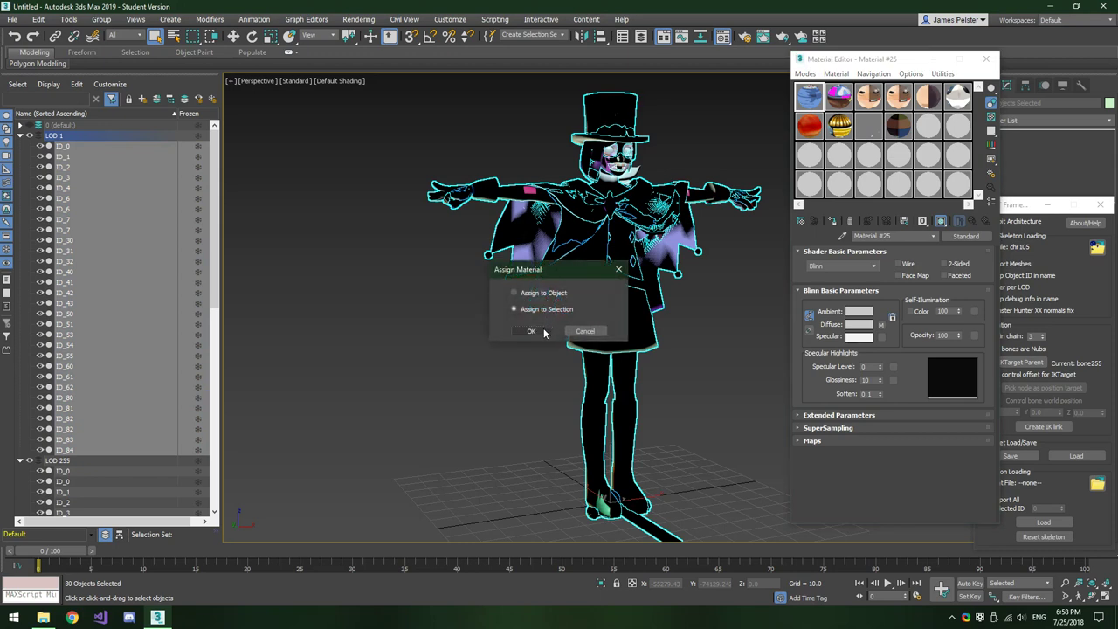
left_click(531, 331)
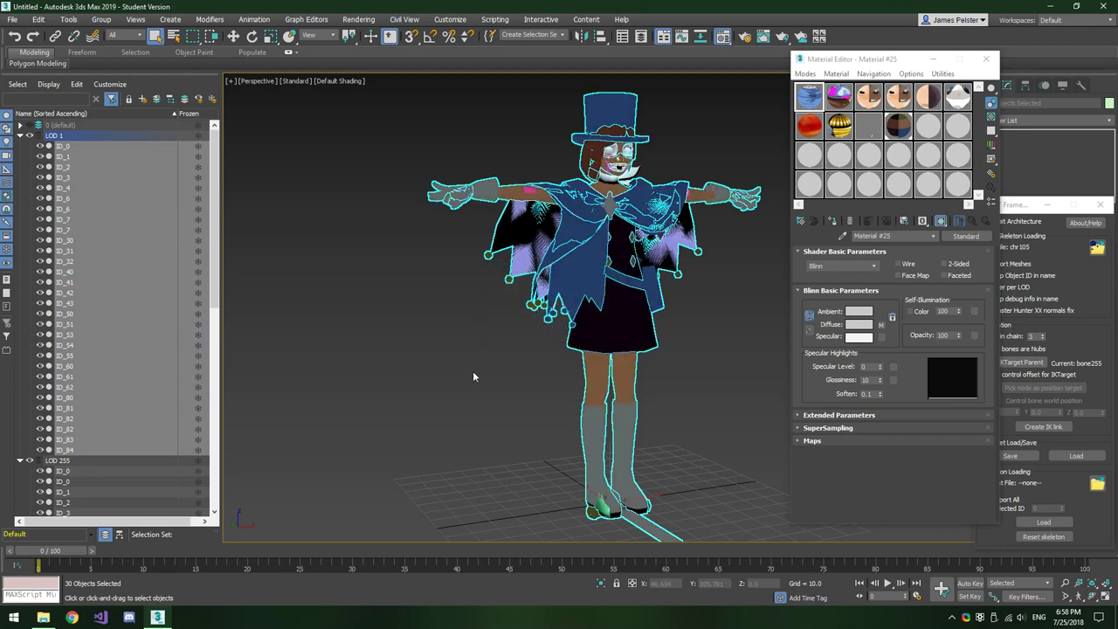
left_click(75, 147)
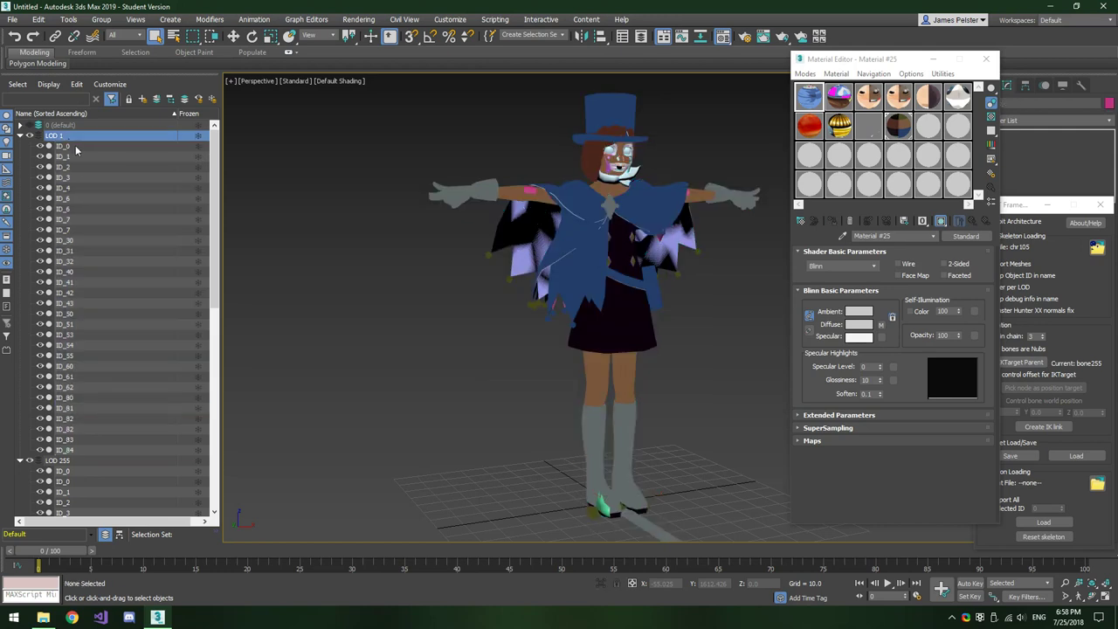
left_click(609, 118)
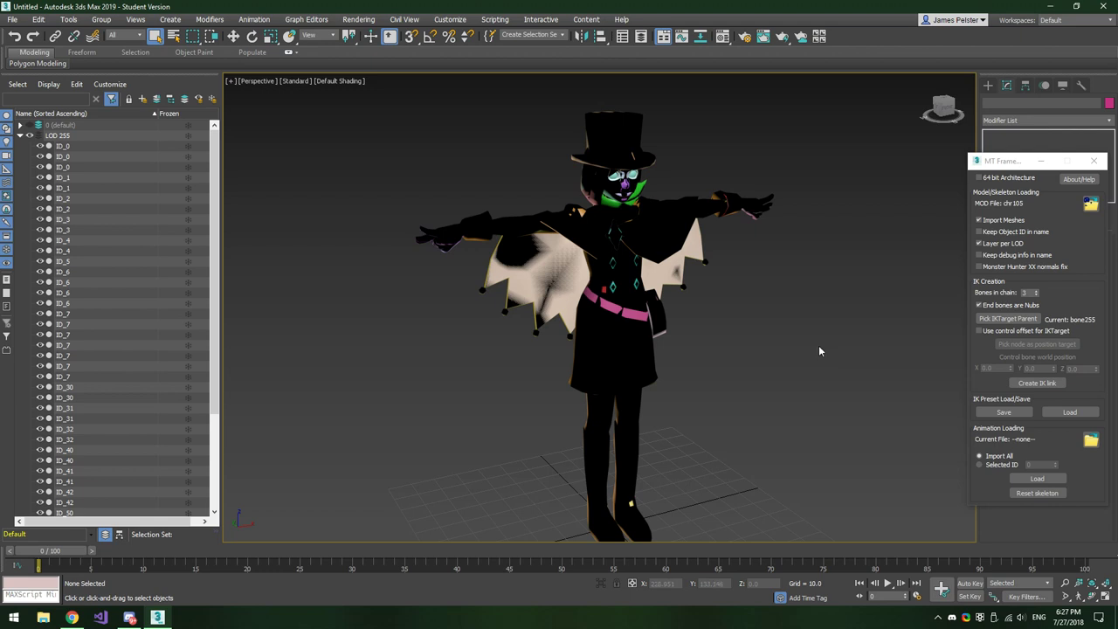
Select the ID_0 body mesh of the LOD 255 model and examine it in the viewport
left_click(611, 351)
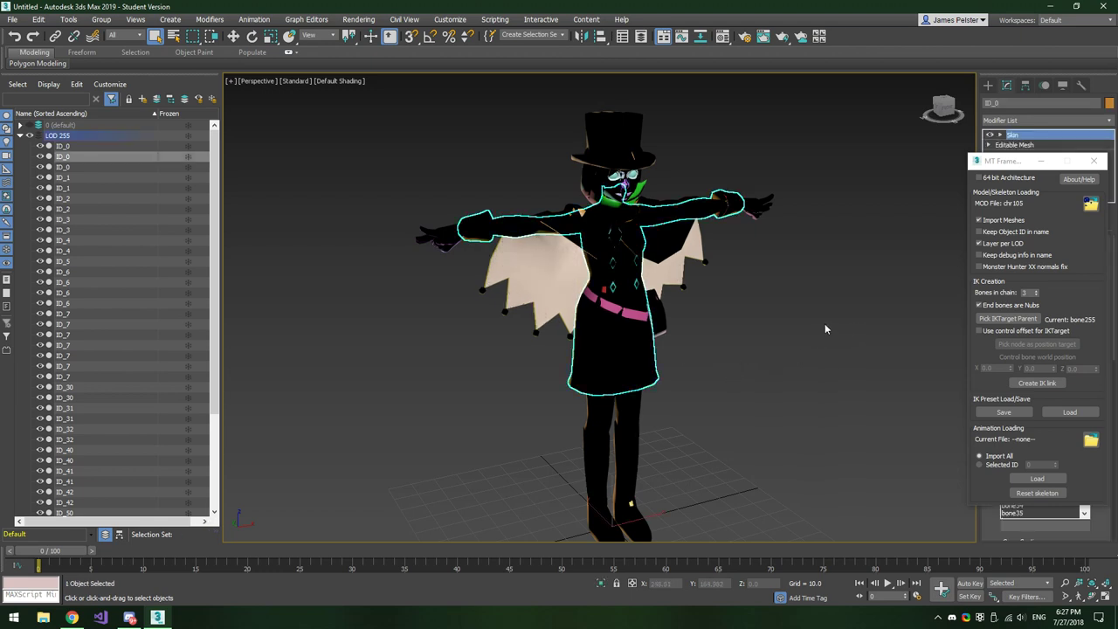
left_click(700, 347)
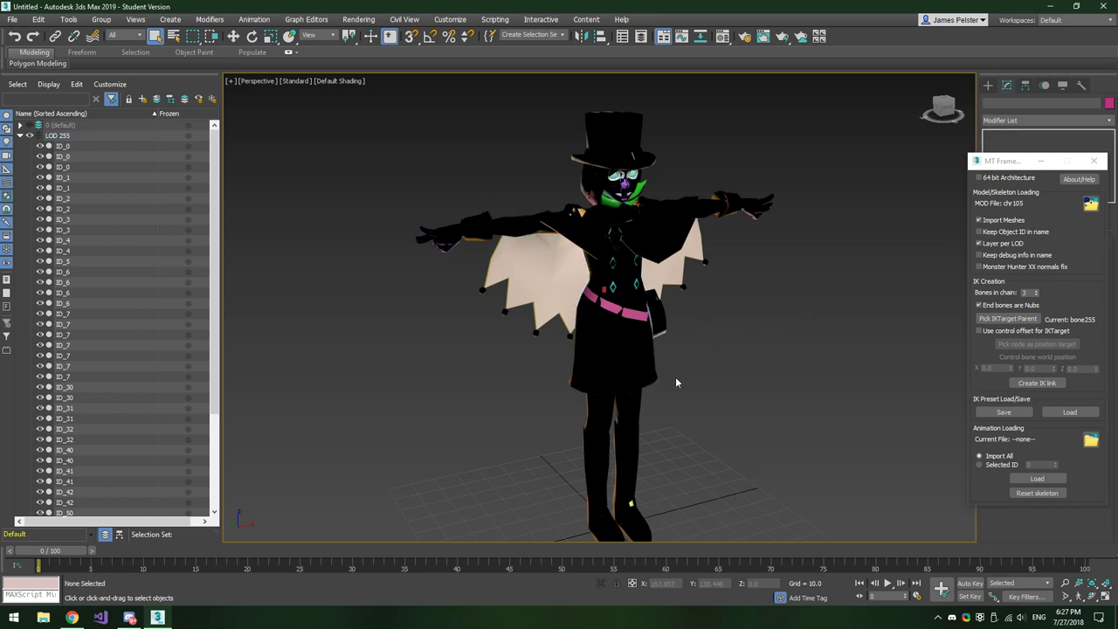
left_click(620, 367)
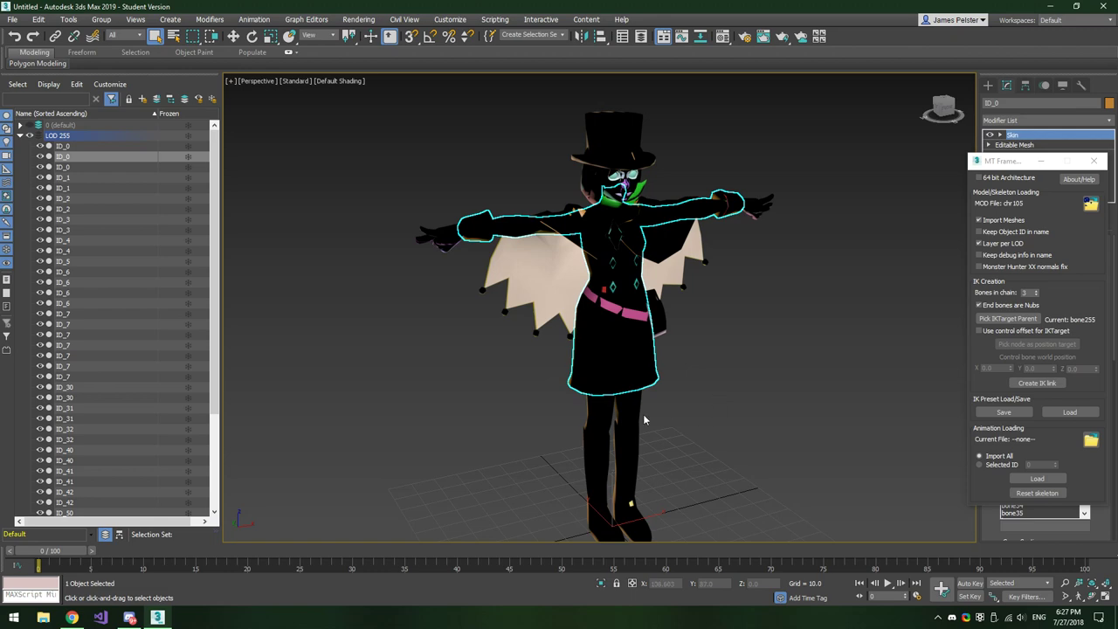
middle_click_drag(701, 372, 442, 263, "alt")
Select the top hat mesh and open its name for editing in the scene list
left_click(610, 155)
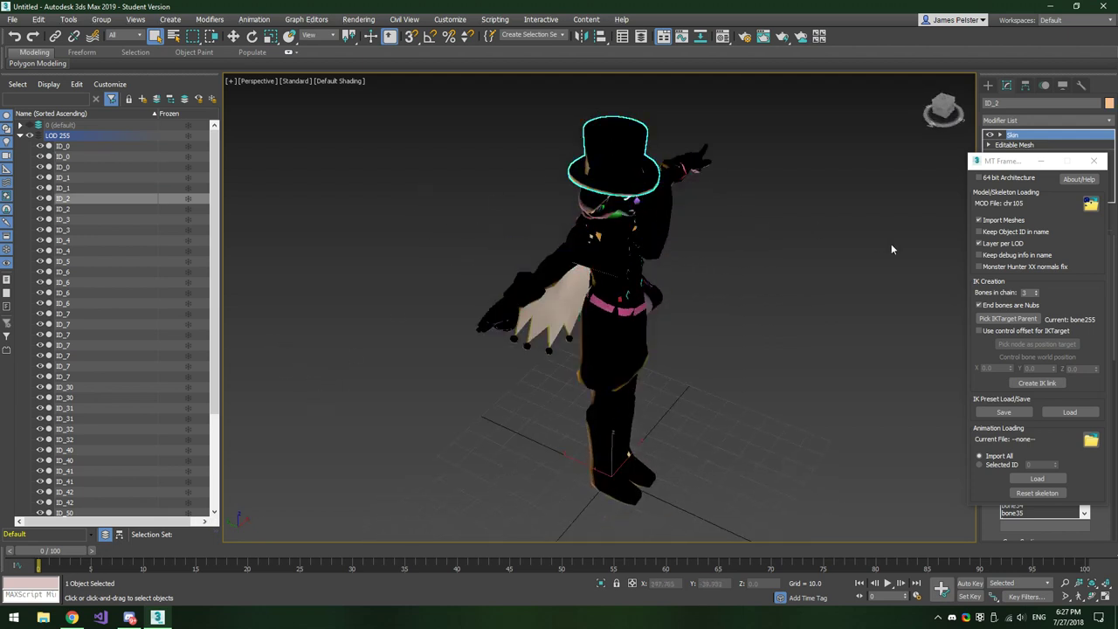
middle_click_drag(771, 249, 755, 217, "alt")
scroll(755, 216, "up", 5)
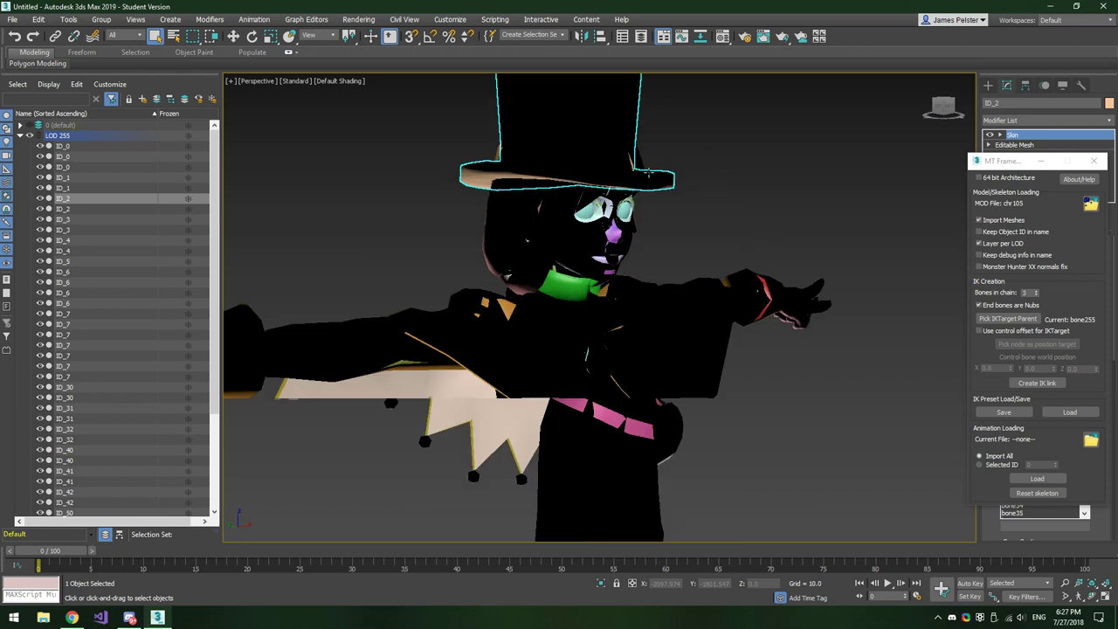
middle_click_drag(279, 203, 321, 280)
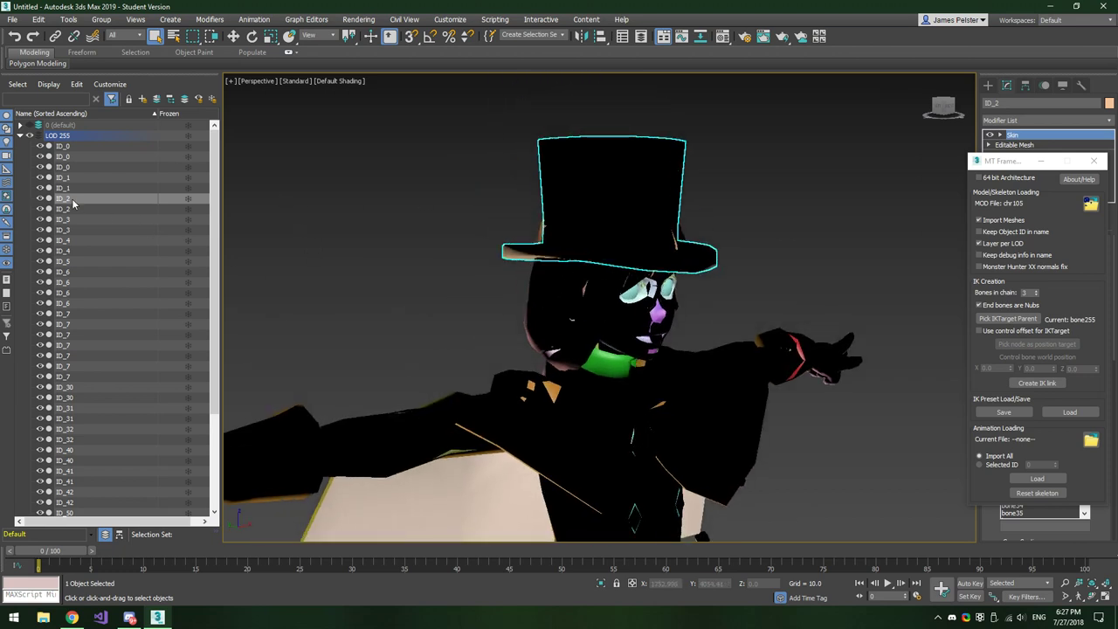
key("F2")
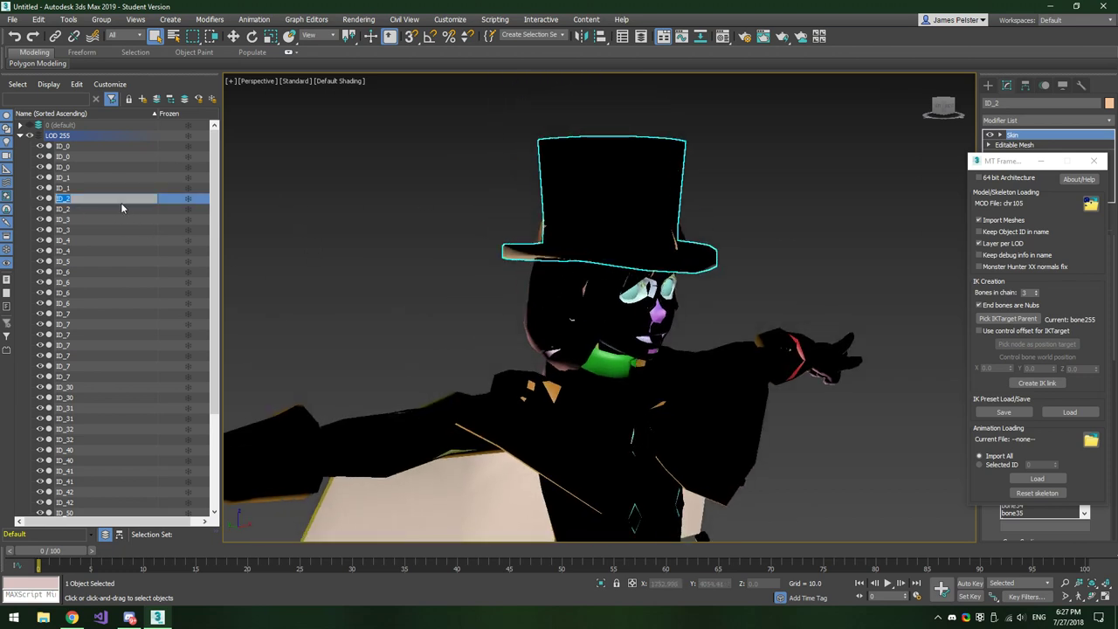
left_click(272, 189)
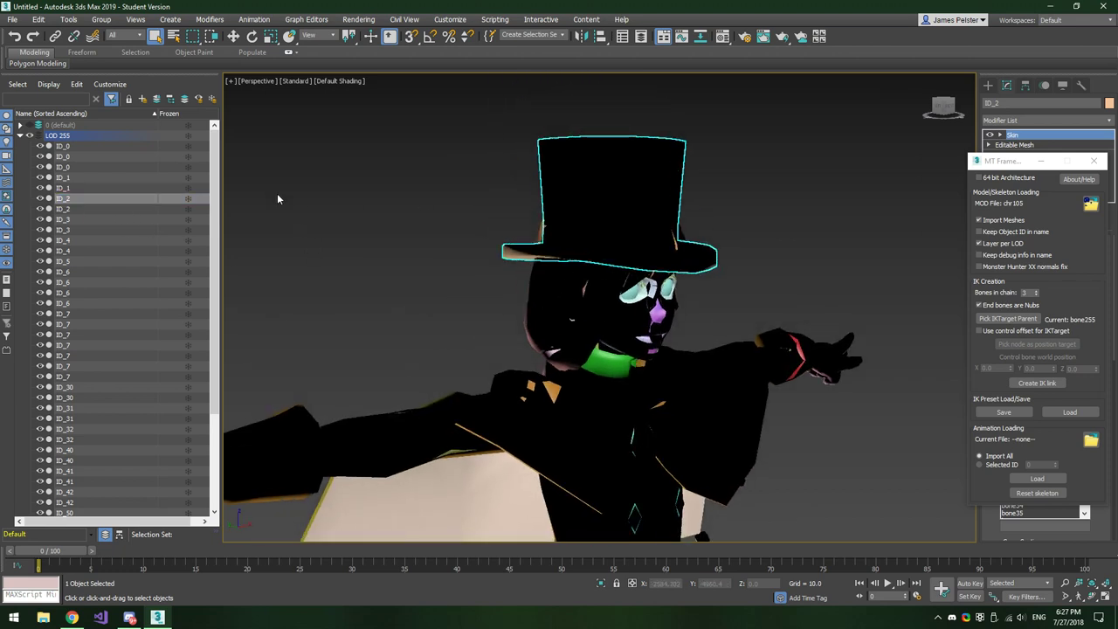
Compare the two overlapping ID_2 hat meshes by selecting each one alternately
left_click(78, 197)
left_click(649, 171)
left_click(79, 209)
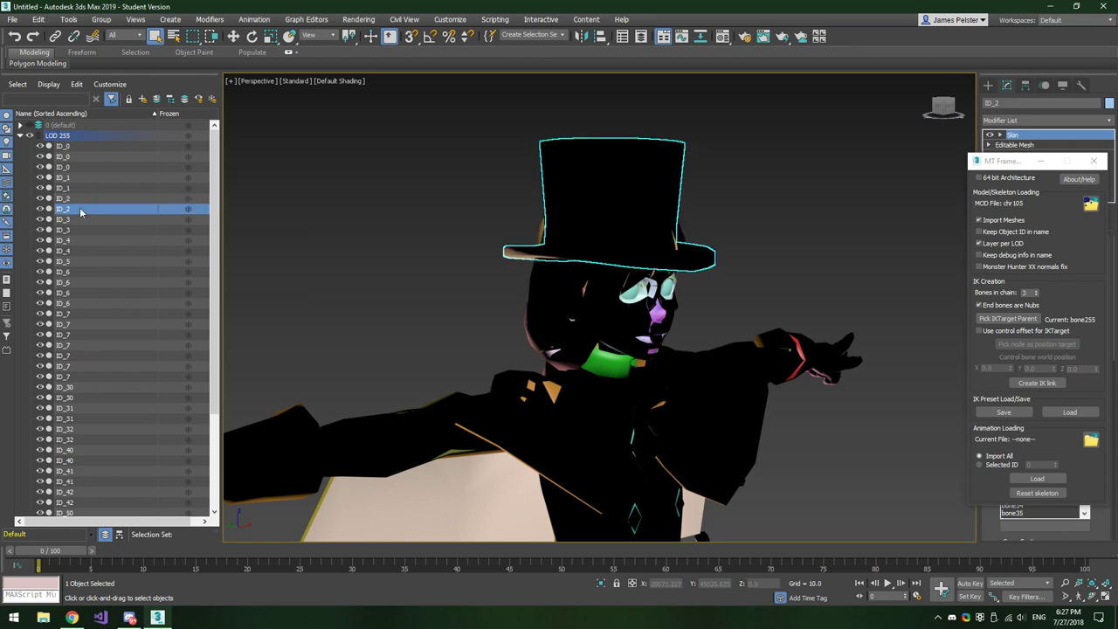
left_click(80, 198)
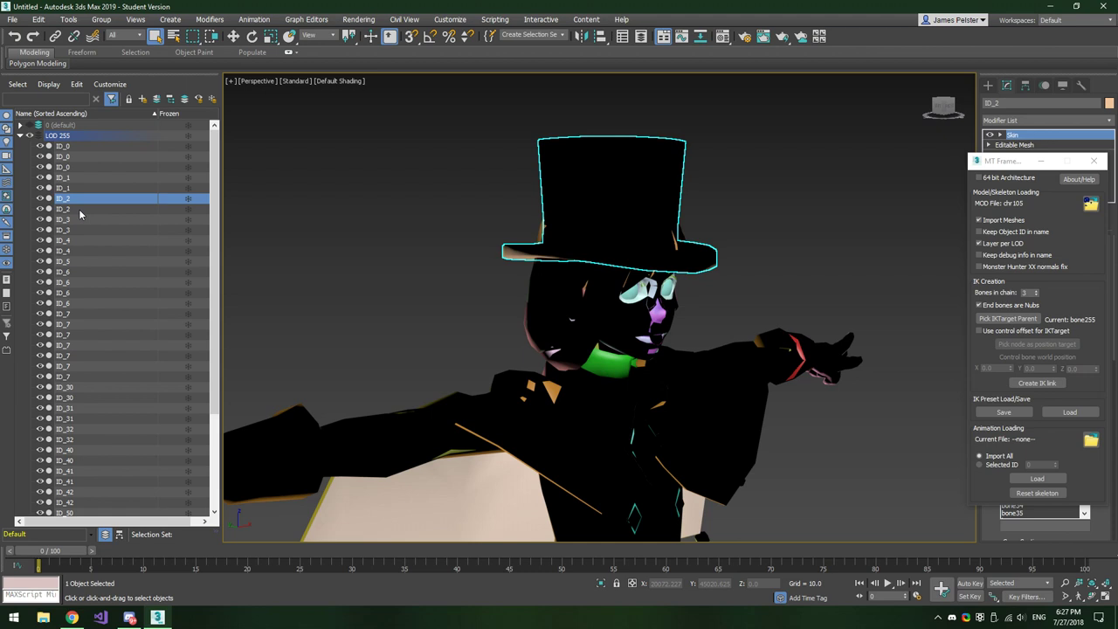
left_click(79, 211)
left_click(77, 199)
left_click(77, 210)
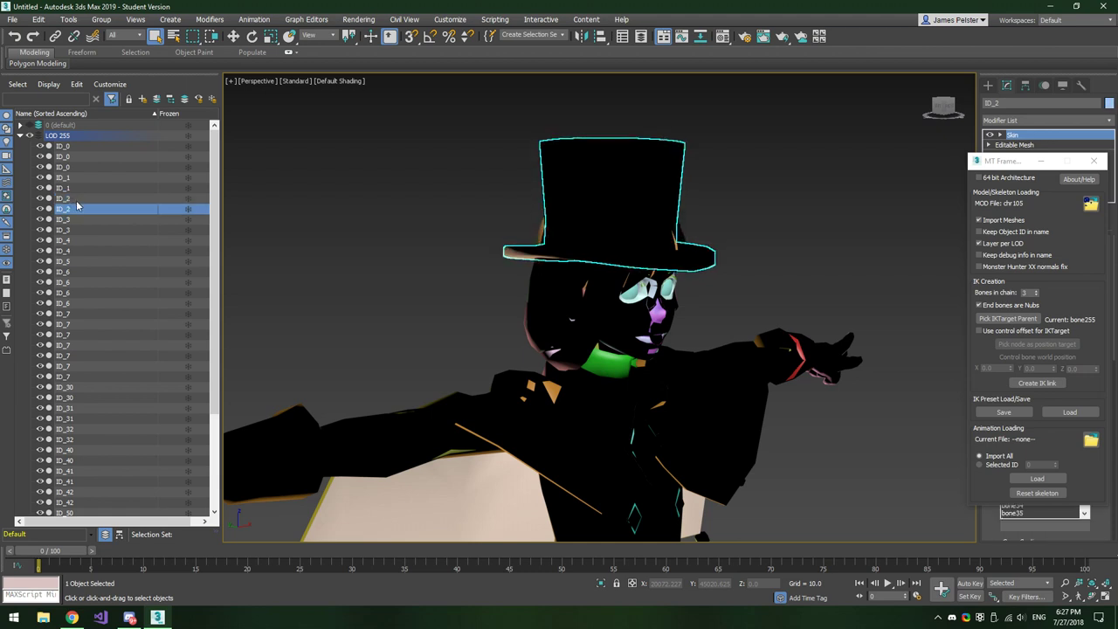
left_click(77, 201)
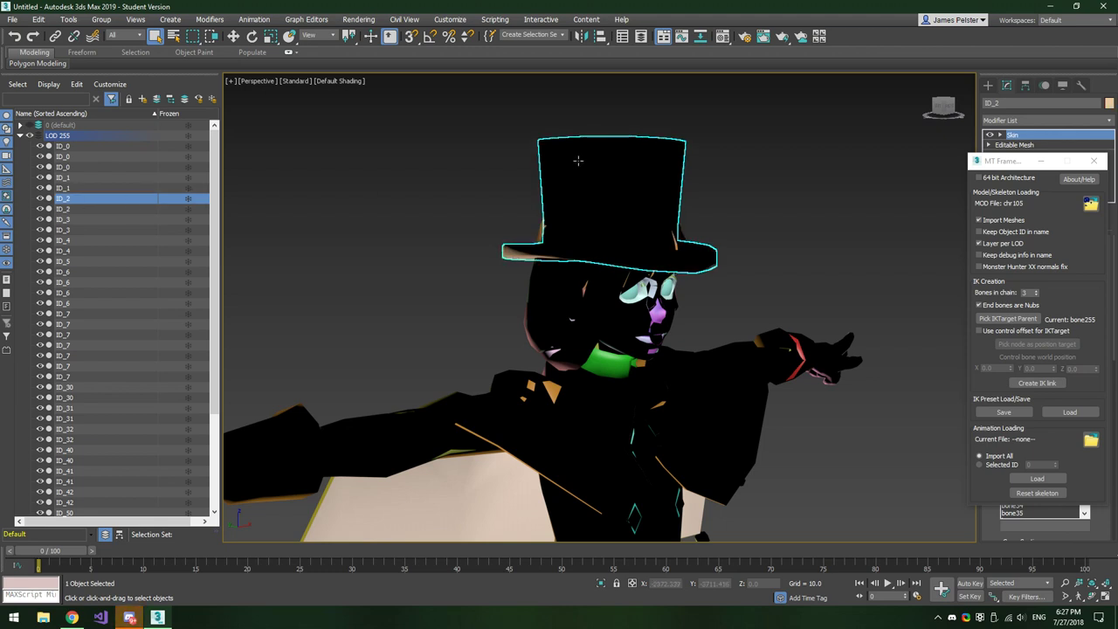
left_click(80, 209)
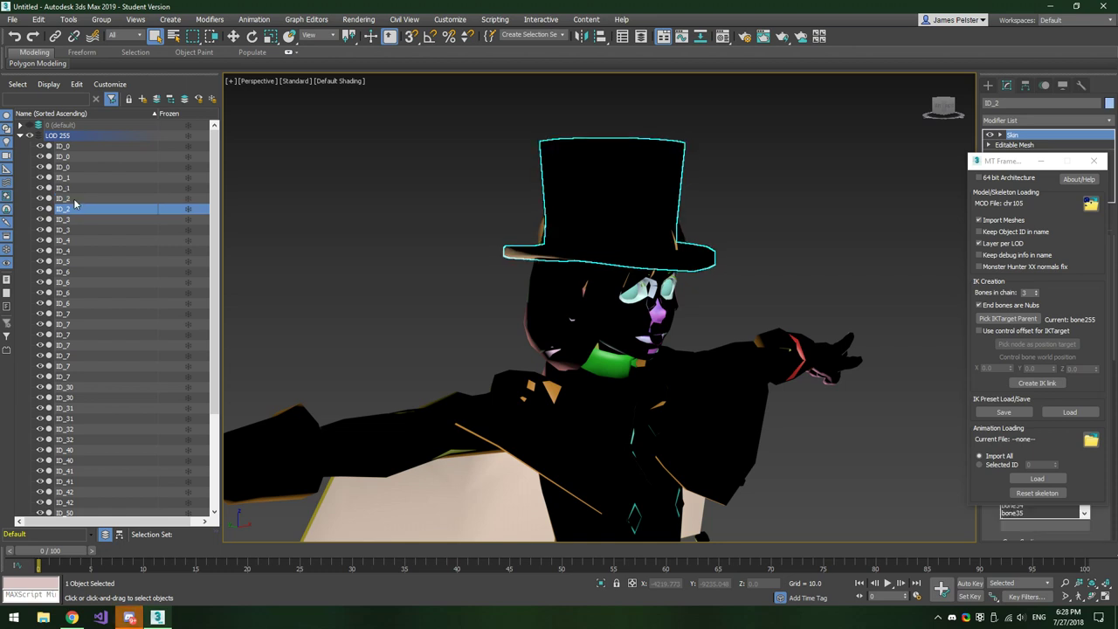
left_click(754, 170)
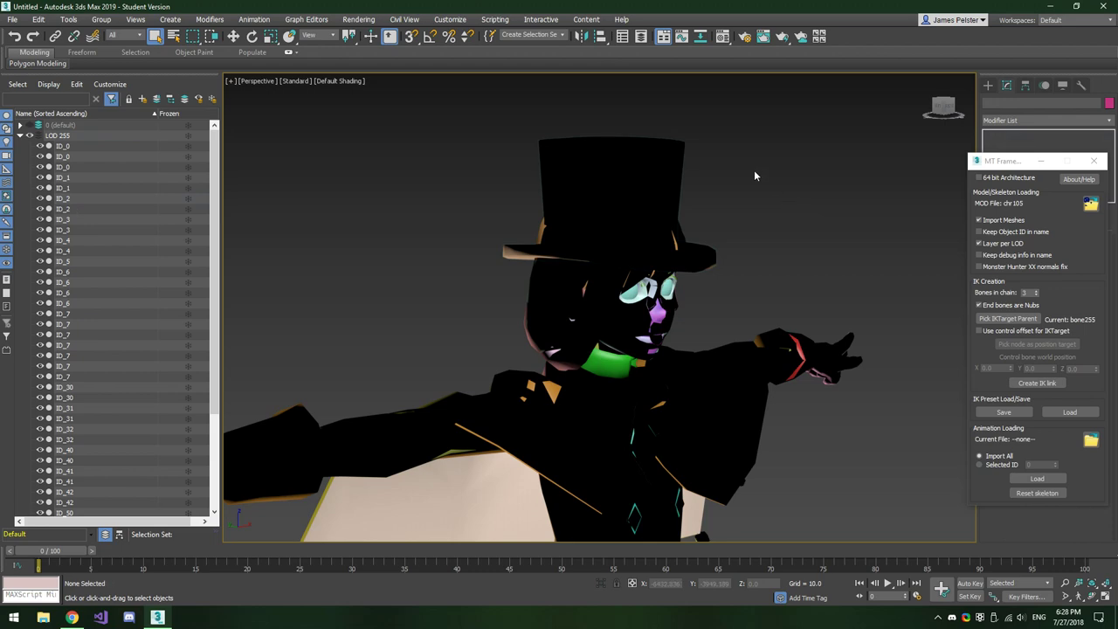
Examine the hat mesh and the ID_6 cape mesh by selecting one after the other
left_click(650, 153)
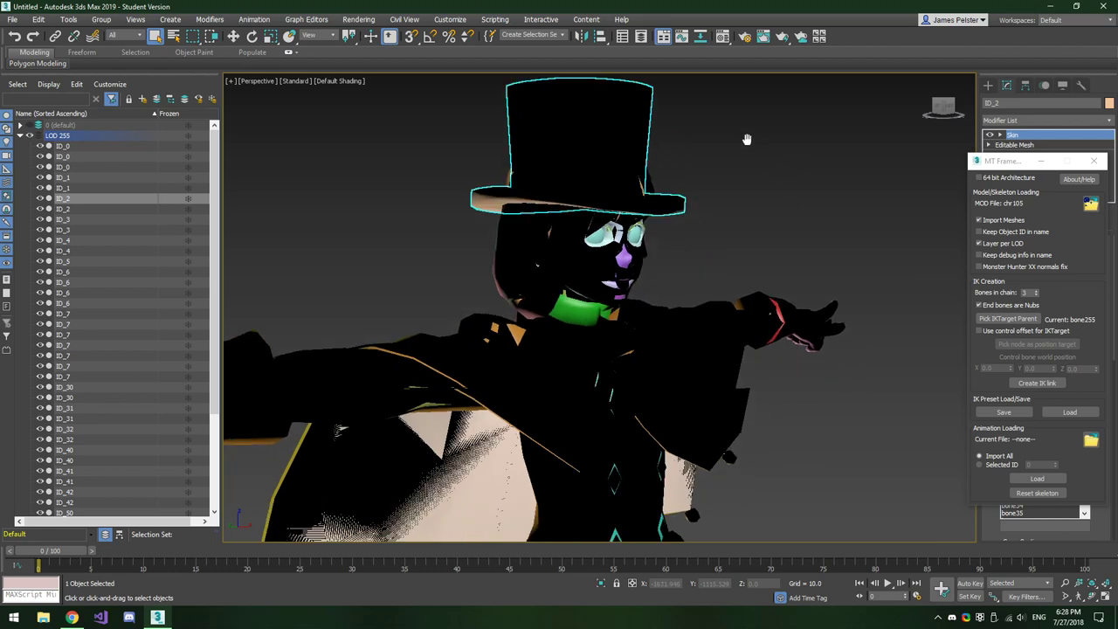
middle_click_drag(743, 144, 837, 282)
middle_click_drag(786, 364, 886, 367, "alt")
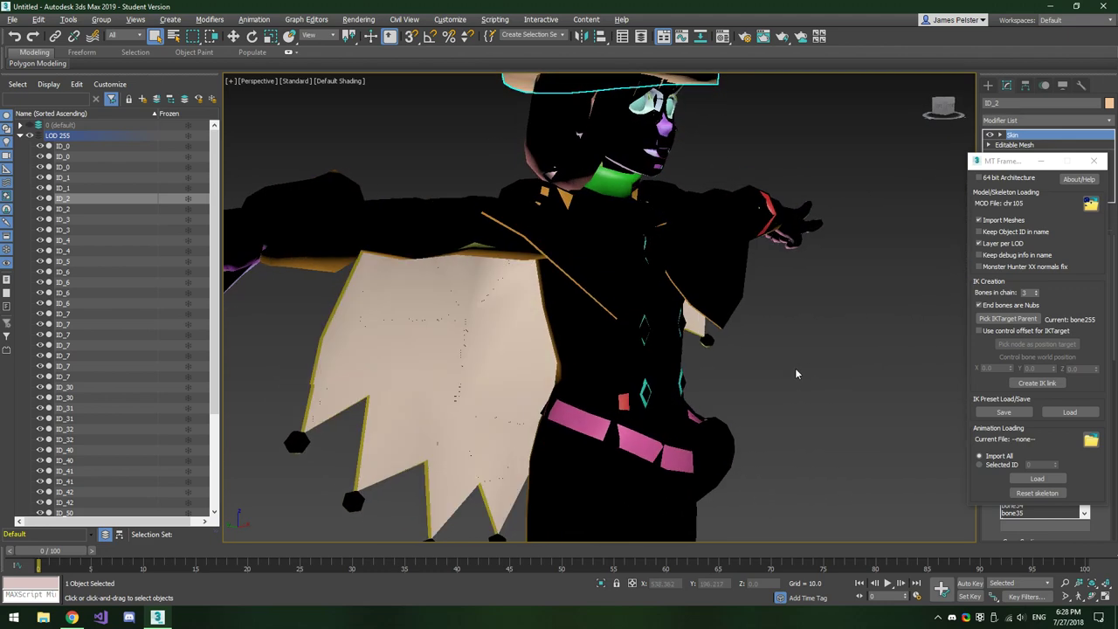
left_click(457, 344)
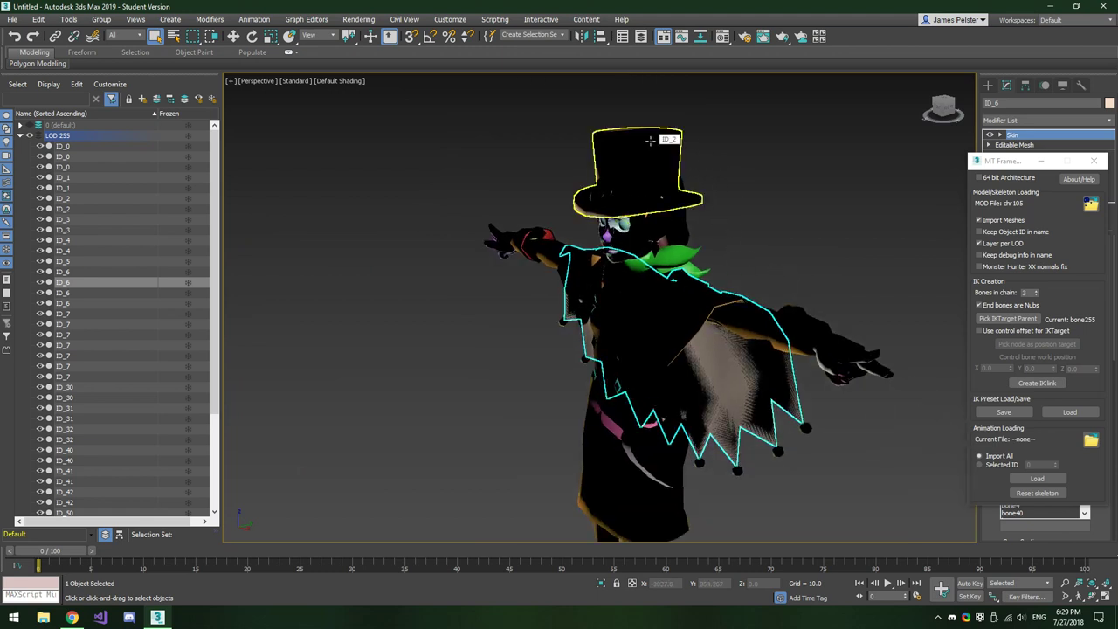
Select the outer hat, body and leg meshes together with the ID_40, ID_41, ID_42, ID_30 and ID_32 hand meshes
left_click(650, 140)
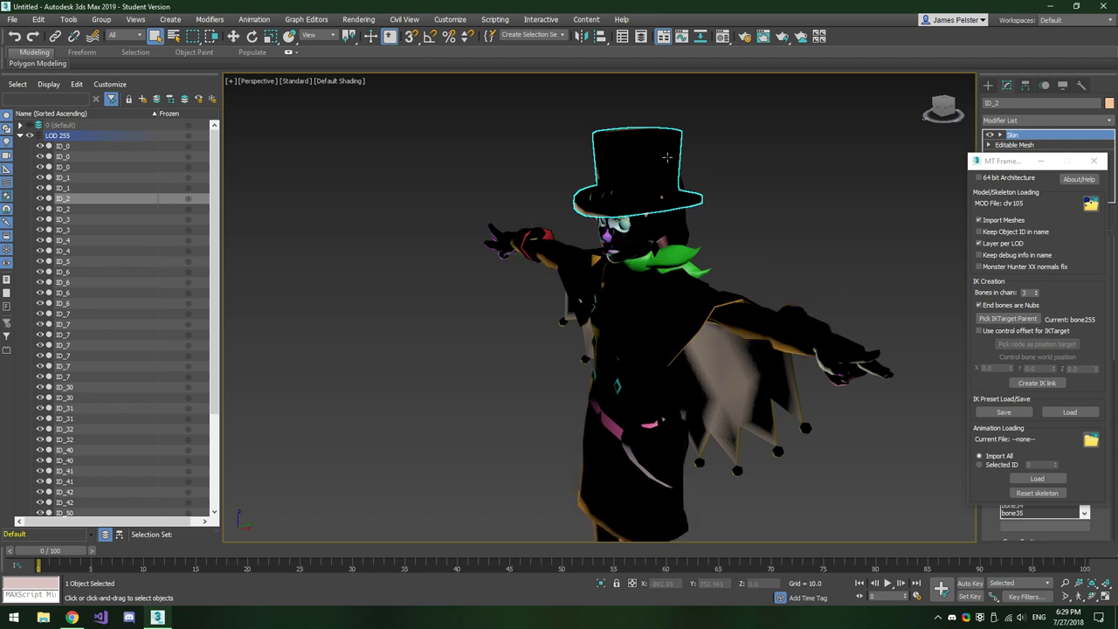
left_click(755, 329, "ctrl")
left_click(838, 349, "ctrl")
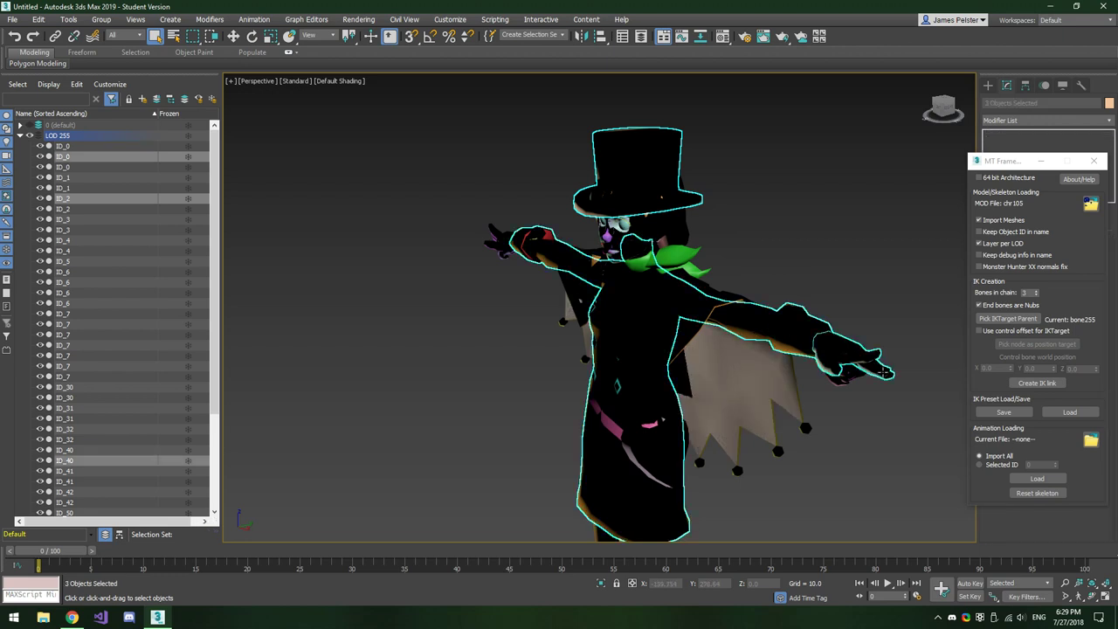
left_click(845, 372, "ctrl")
left_click(835, 381, "ctrl")
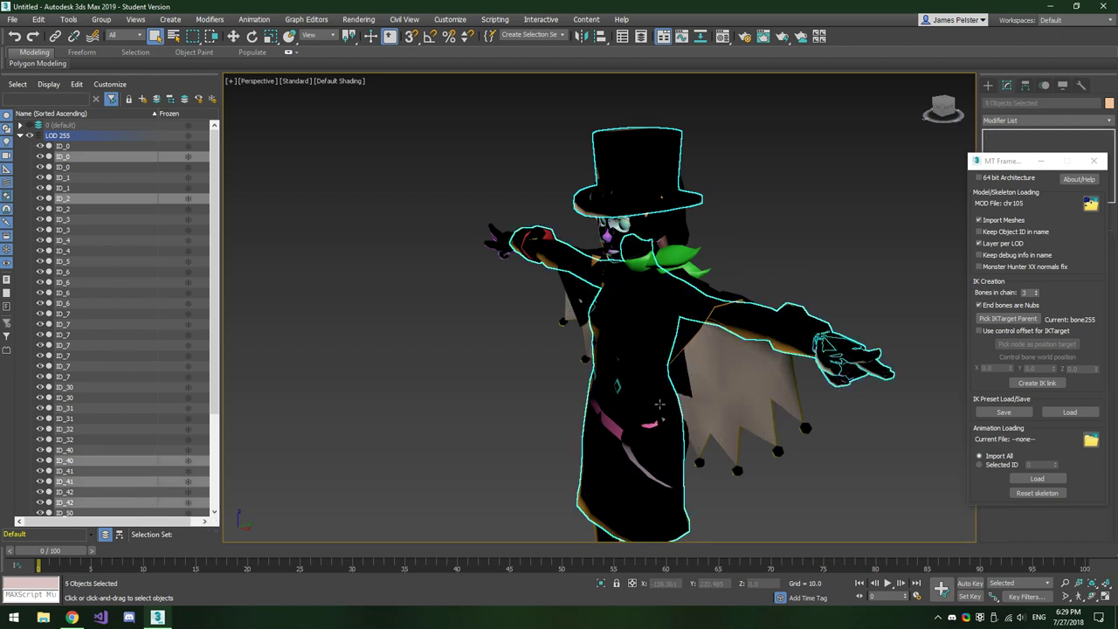
left_click(594, 530, "ctrl")
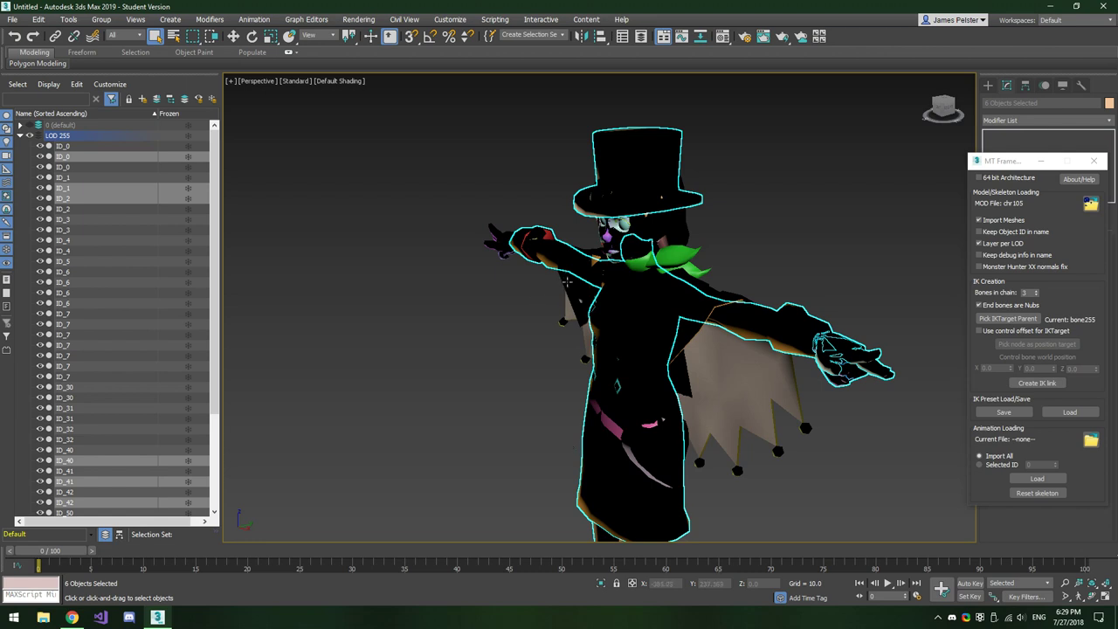
left_click(498, 235, "ctrl")
left_click(504, 255, "ctrl")
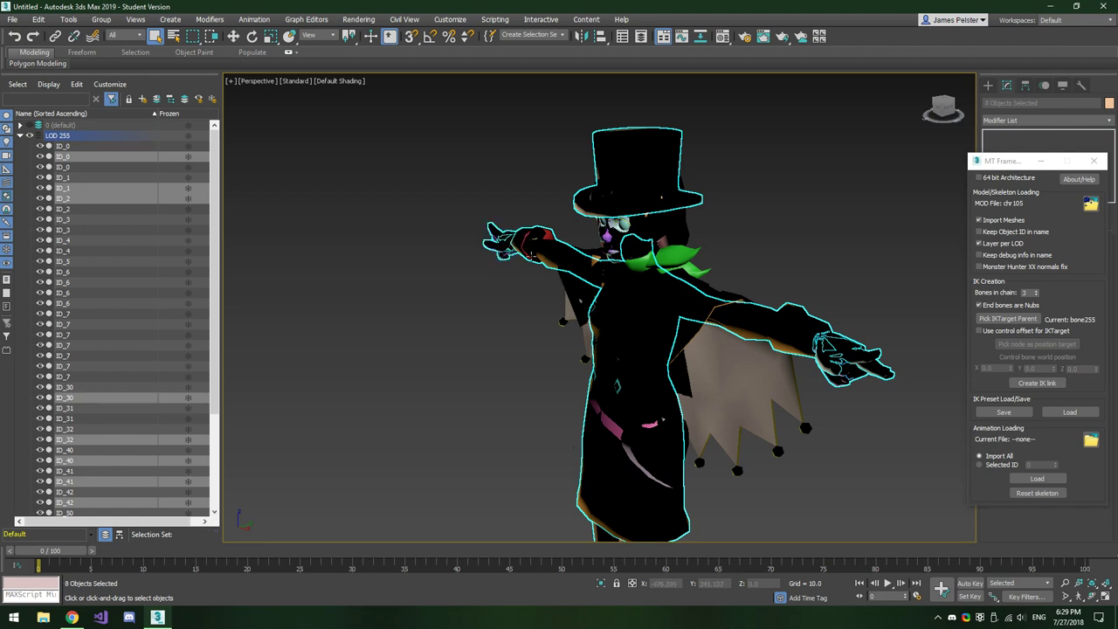
Add the overlapping ID_4, ID_31 and two ID_7 meshes, including the cape's bobbles, to the current selection
left_click(683, 226, "ctrl")
middle_click_drag(468, 383, 811, 385, "alt")
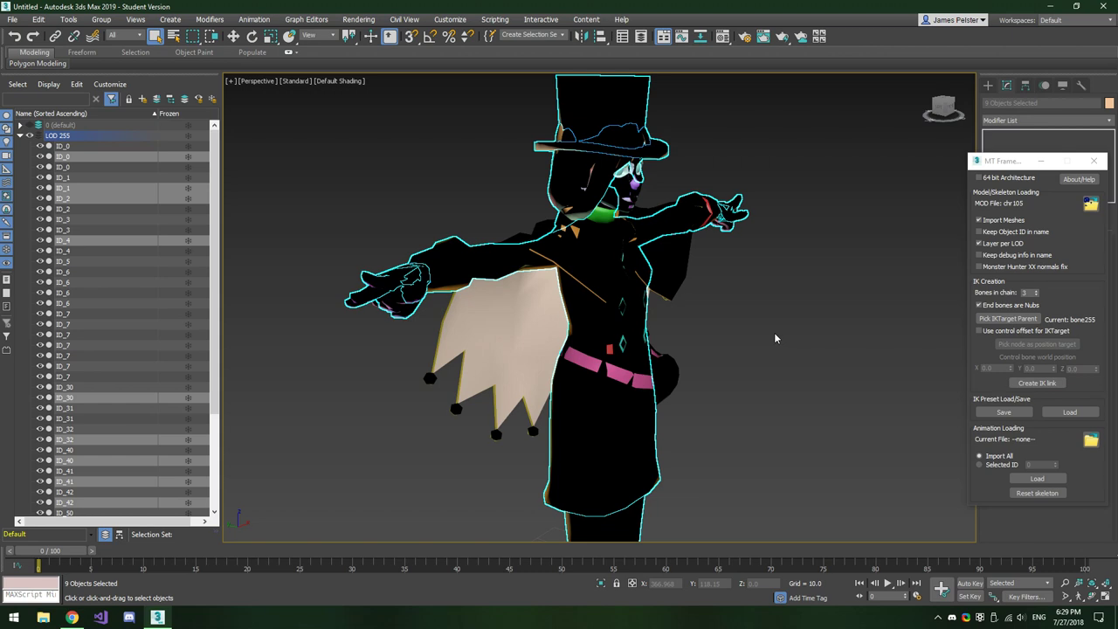
left_click(373, 304, "ctrl")
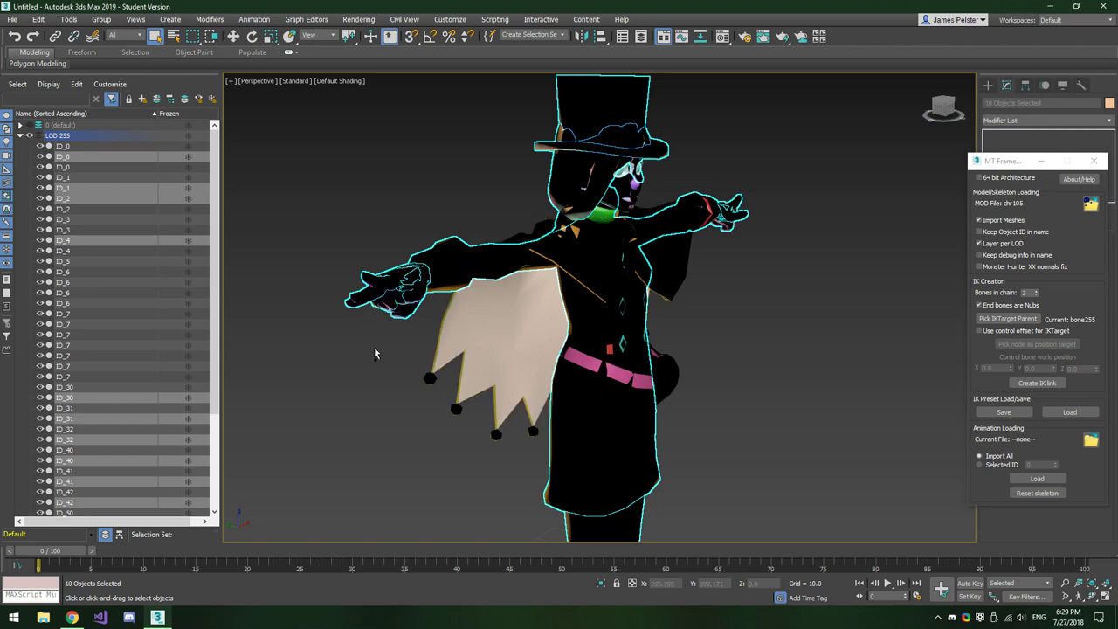
left_click(674, 376, "ctrl")
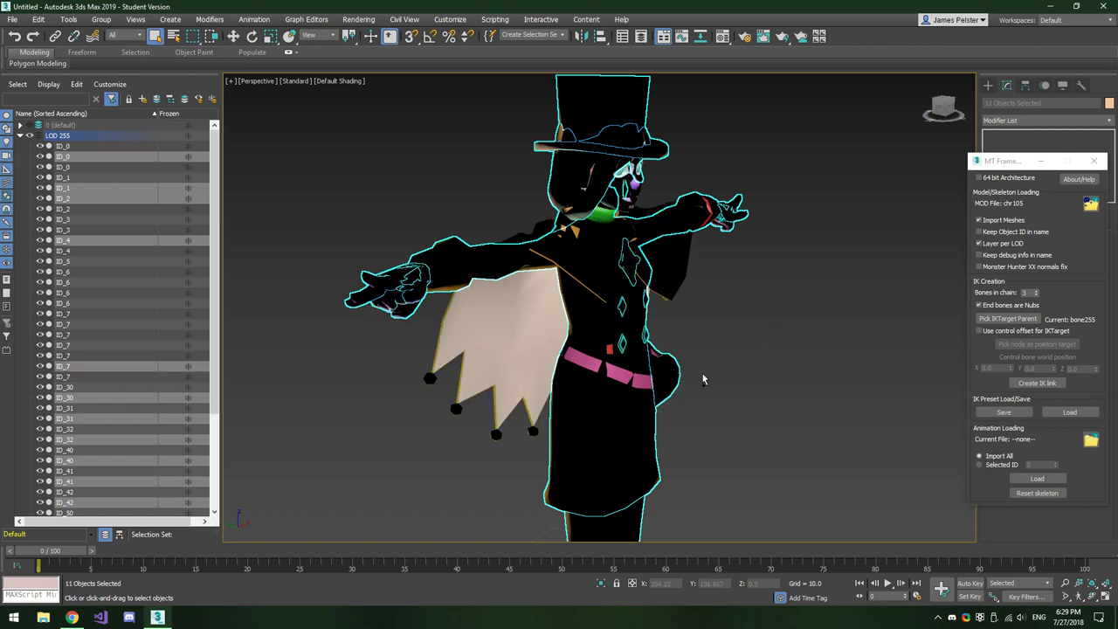
left_click(429, 378, "ctrl")
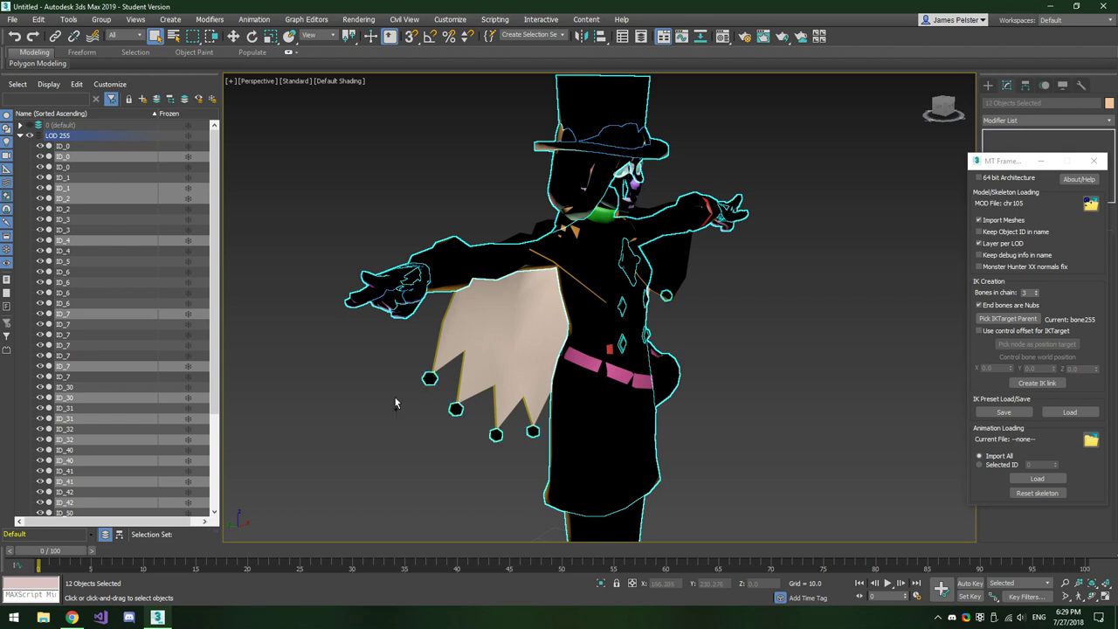
Create a new layer from the selected duplicate meshes and hide it
left_click(143, 99)
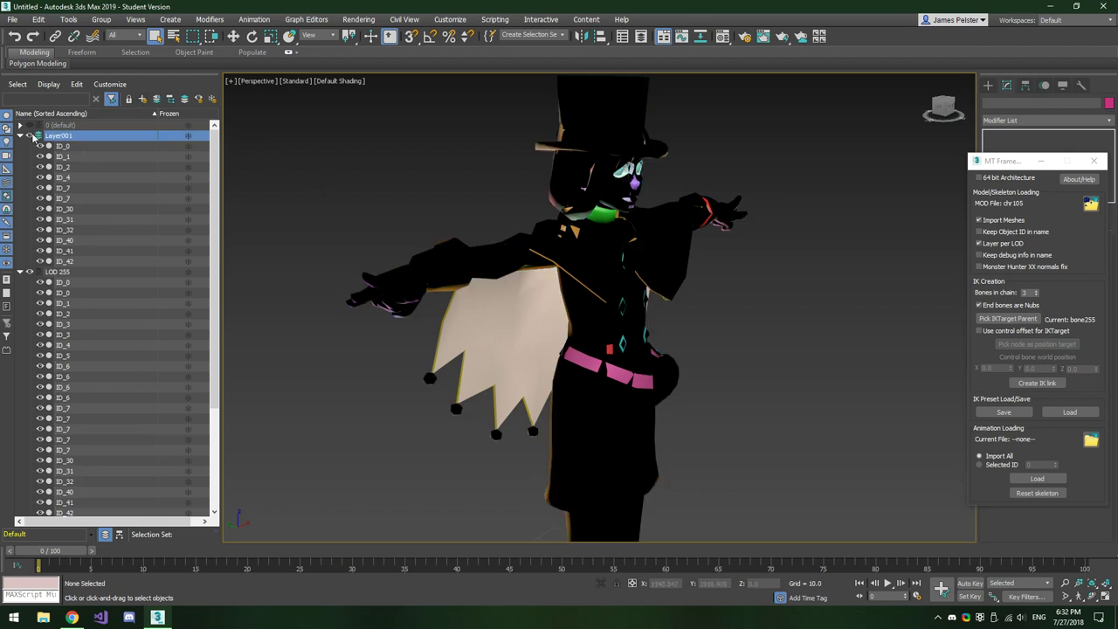
left_click(30, 136)
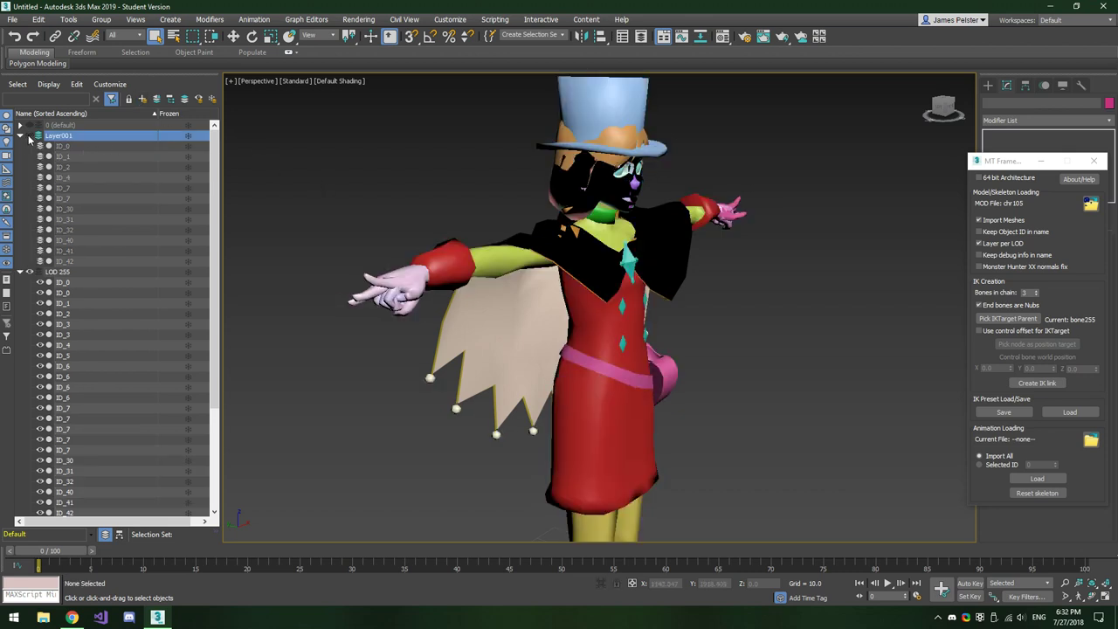
middle_click_drag(782, 338, 746, 344)
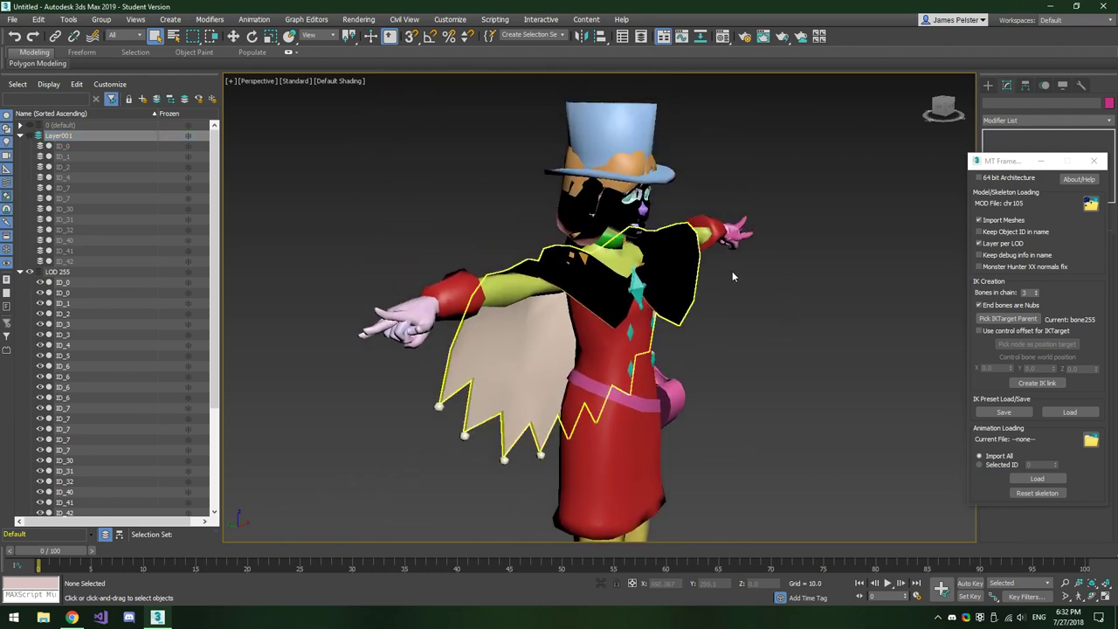
middle_click_drag(768, 301, 830, 329, "alt")
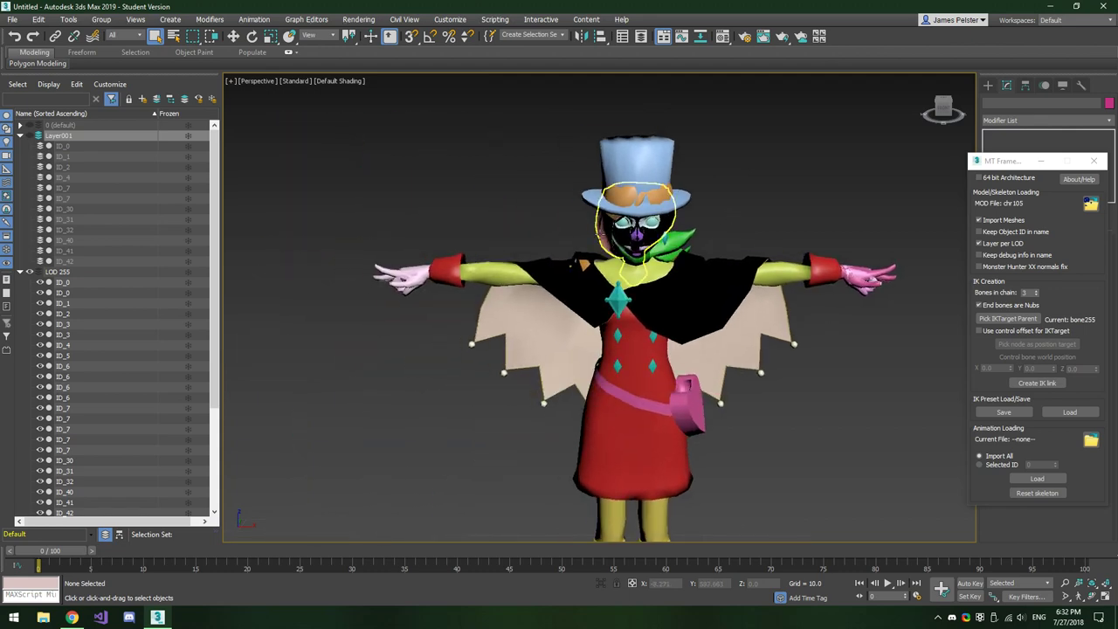
Select the outer ID_3 hair mesh with the ID_51, ID_53 and ID_62 face meshes and move them into the hidden Layer001
left_click(603, 234)
middle_click_drag(406, 207, 432, 197, "alt")
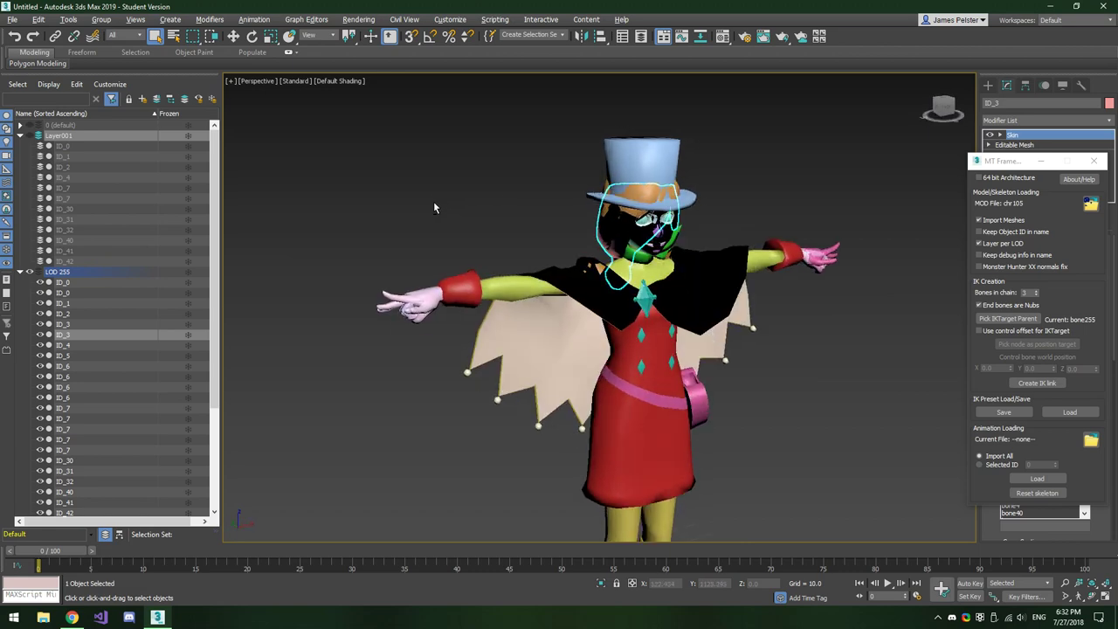
scroll(432, 198, "up", 8)
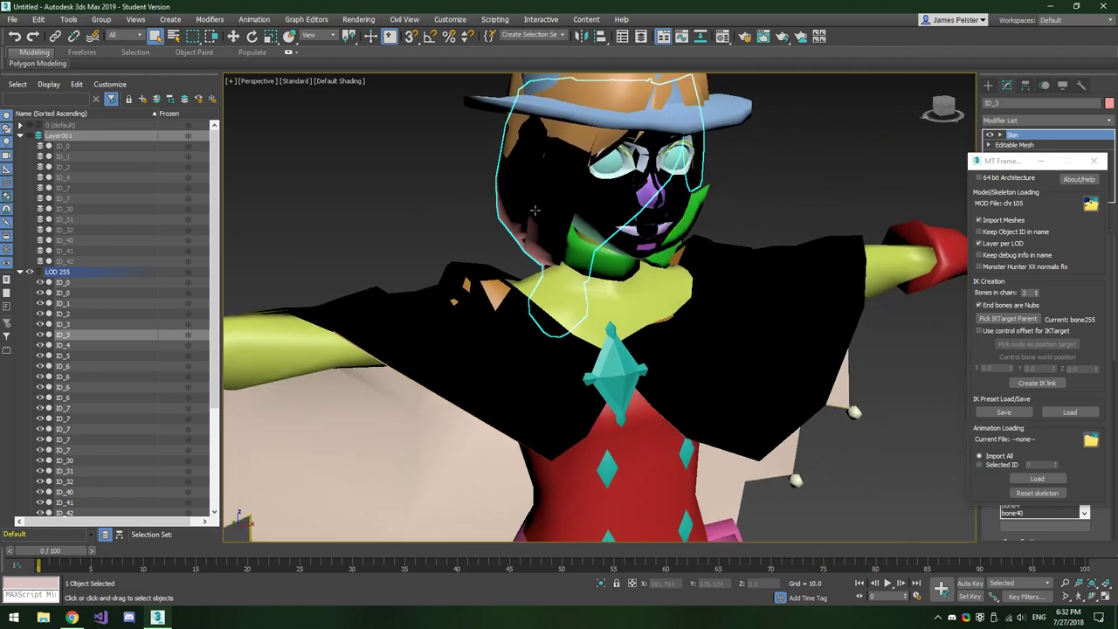
left_click(642, 162, "ctrl")
left_click(647, 234, "ctrl")
left_click(646, 233, "ctrl")
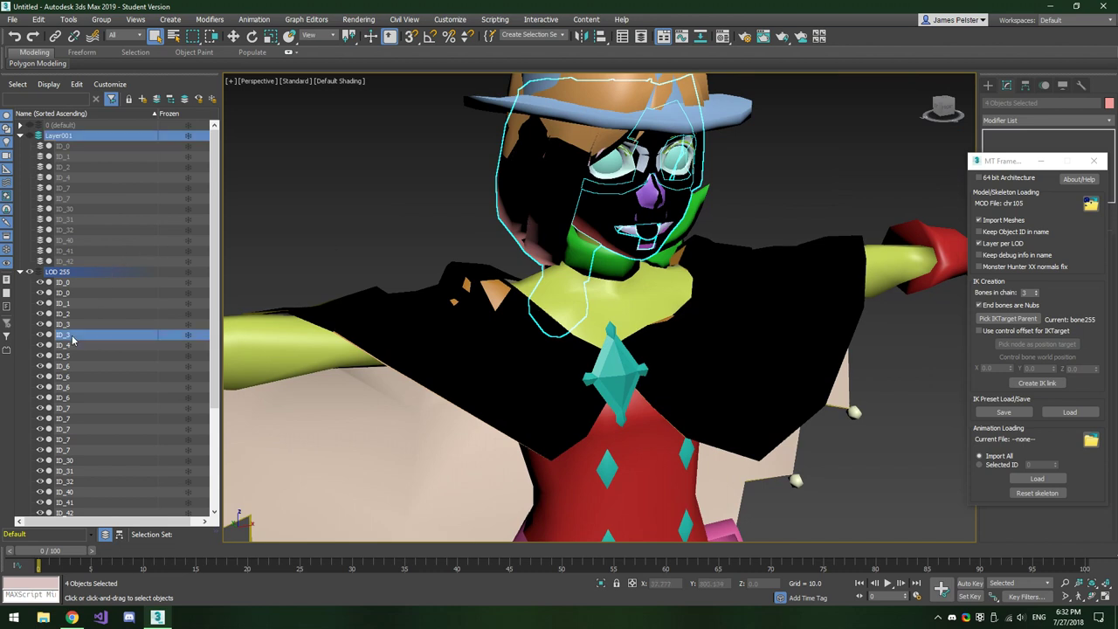
left_click_drag(73, 340, 86, 141)
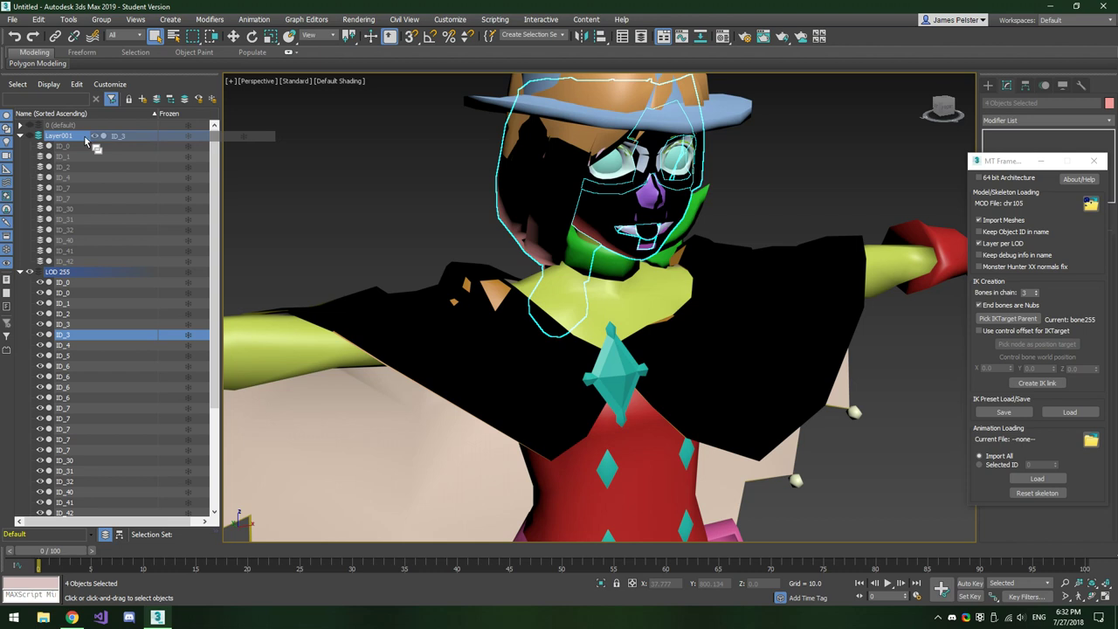
left_click_drag(85, 138, 85, 138)
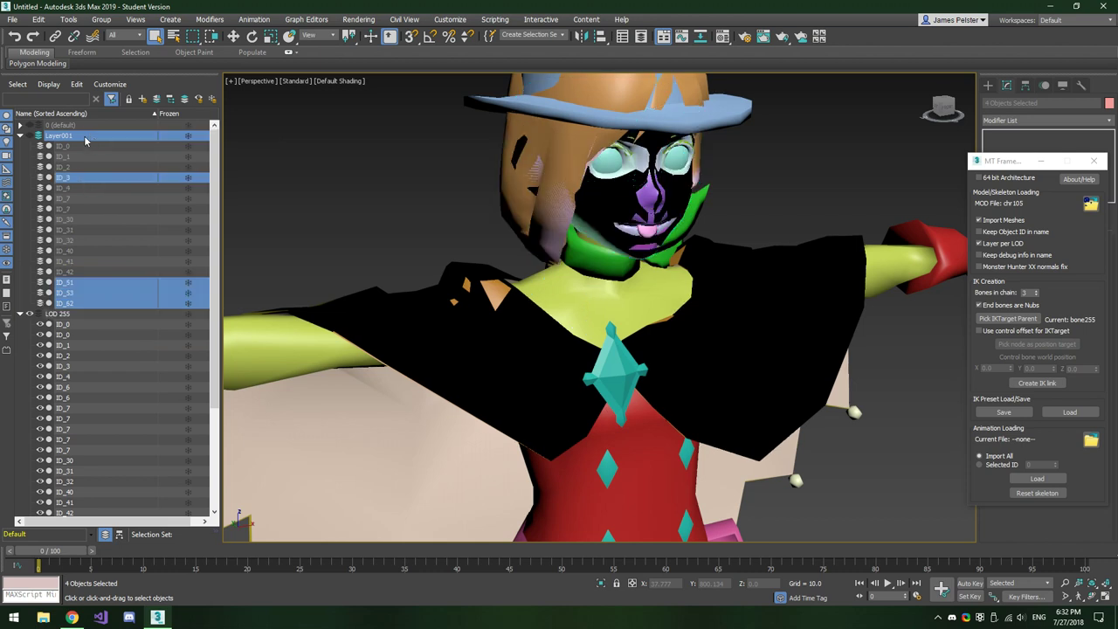
Select the ID_50 and ID_60 face meshes together with the overlapping ID_7 mesh beside the hair
left_click(605, 195)
left_click(612, 185, "ctrl")
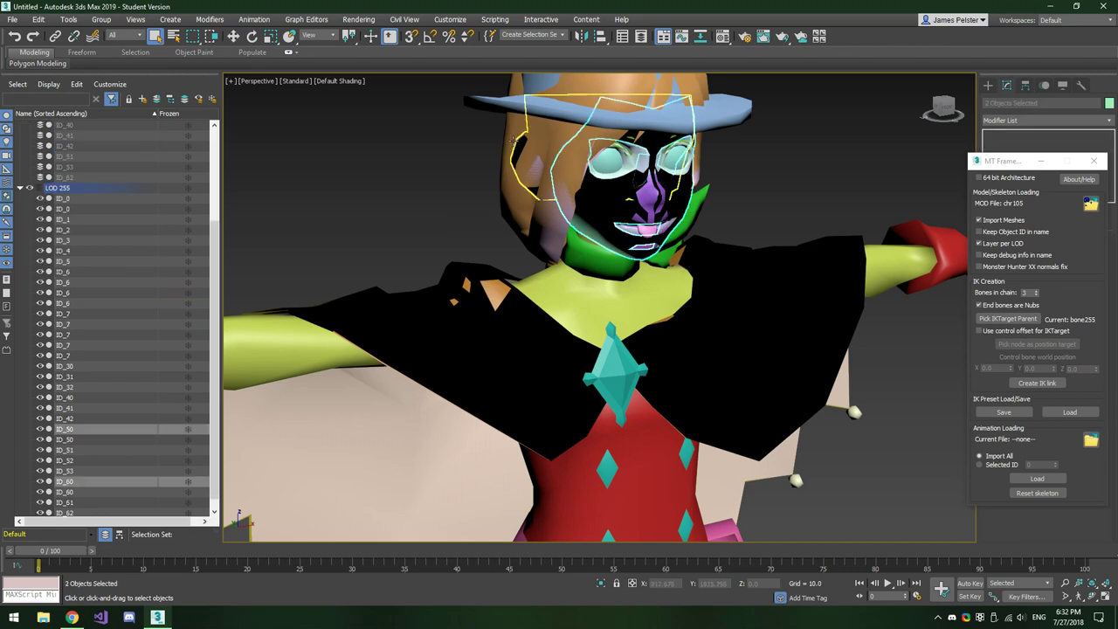
middle_click_drag(436, 228, 537, 164, "alt")
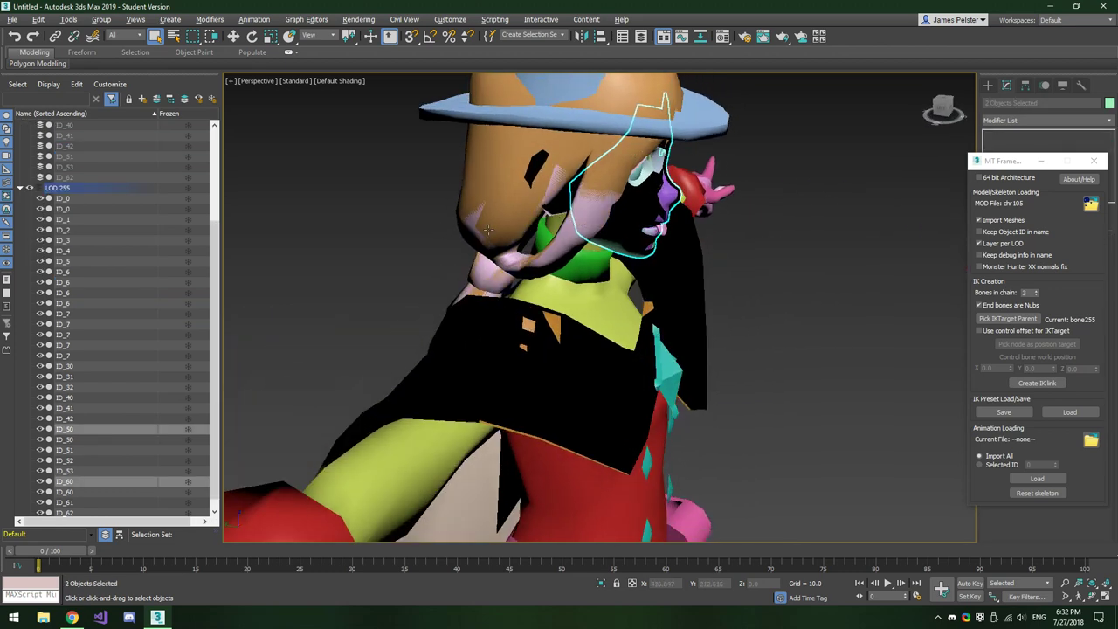
left_click(537, 162, "ctrl")
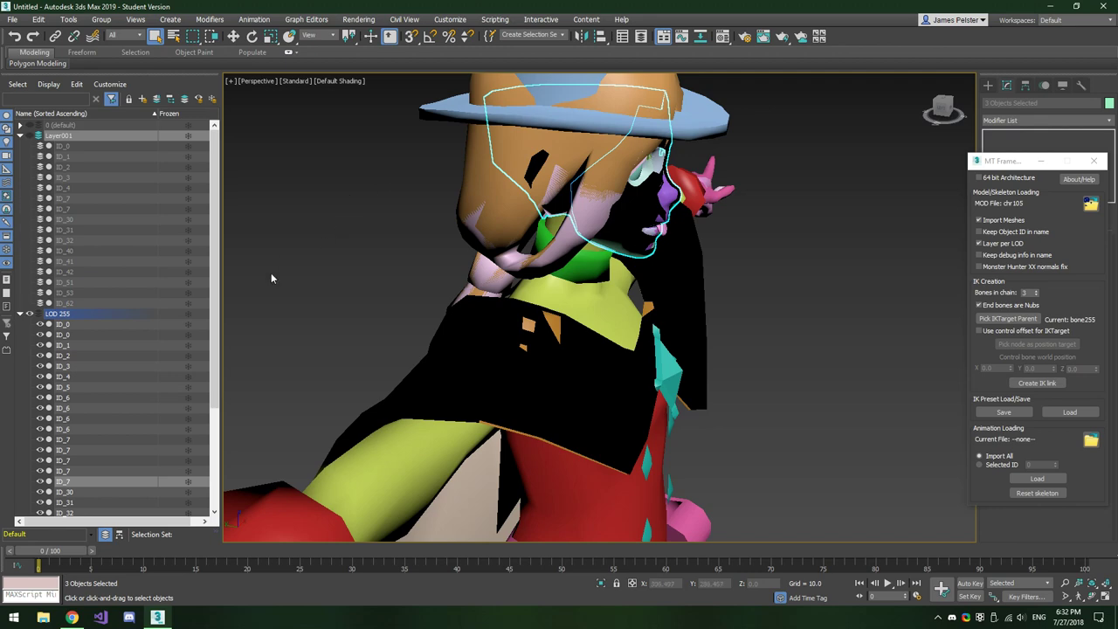
middle_click_drag(272, 275, 234, 275, "alt")
scroll(611, 305, "down", 5)
Compare the outline texture material with an unused material and inspect the unused one's diffuse color, leaving it unchanged
left_click(616, 332)
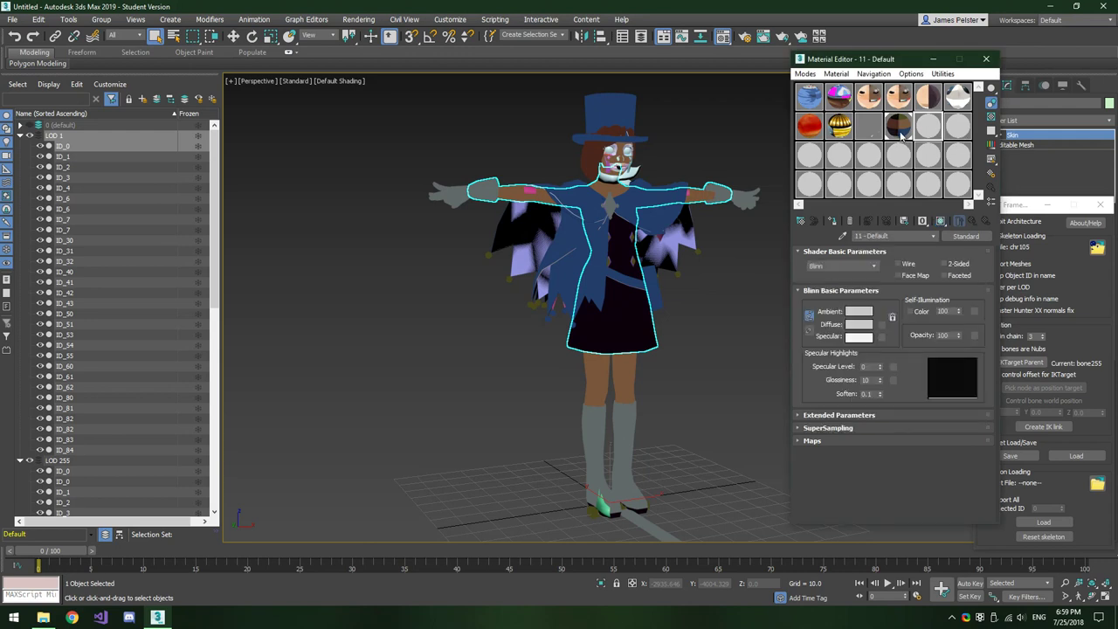
left_click(901, 133)
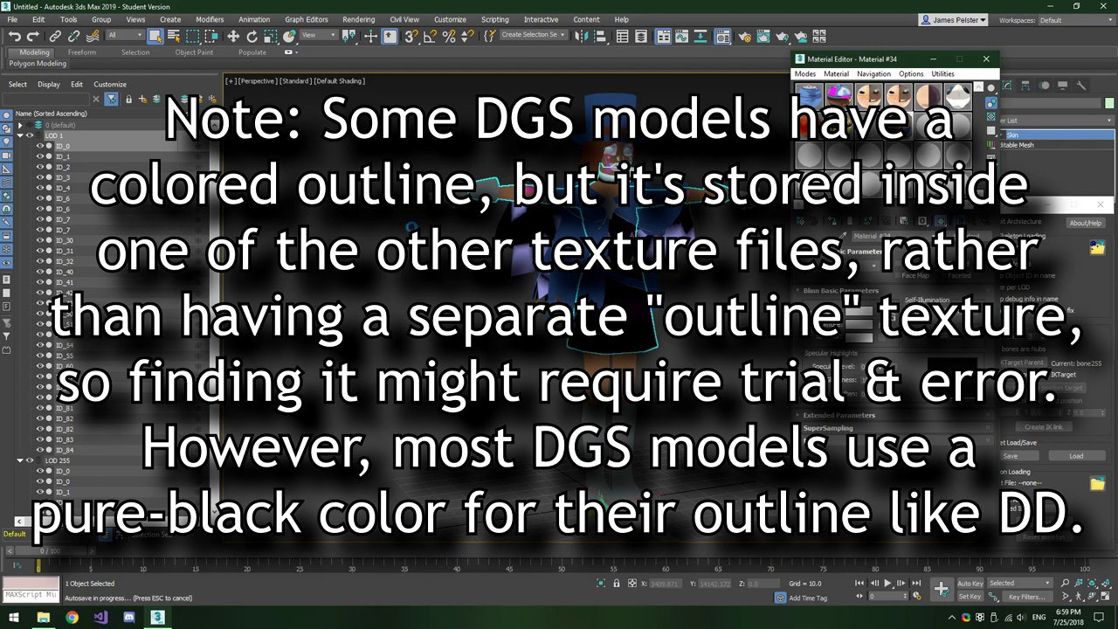
left_click(956, 150)
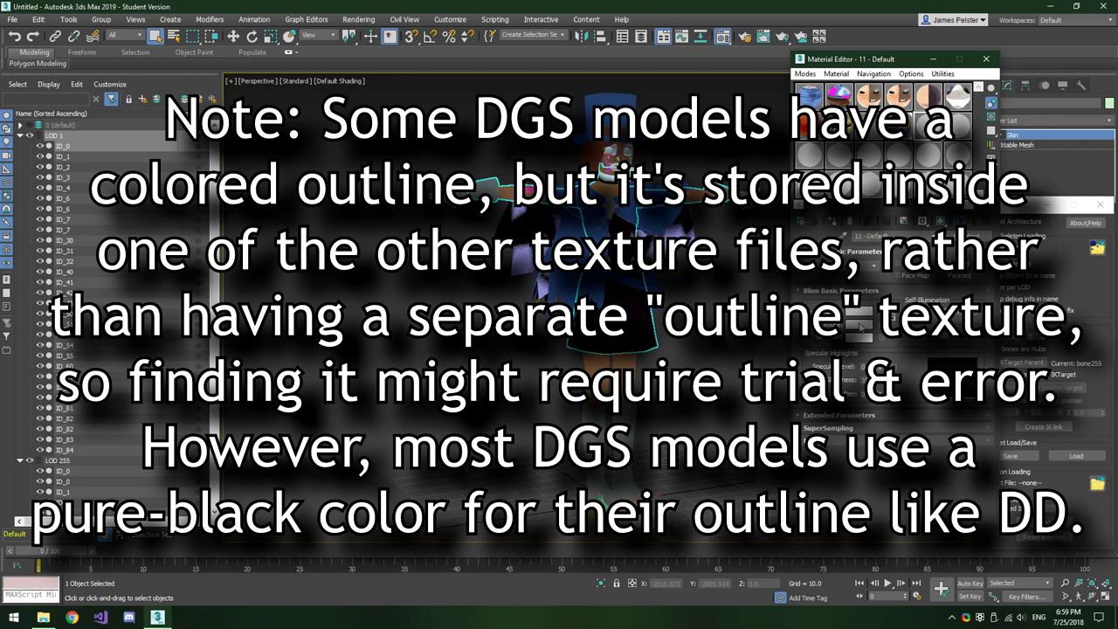
left_click(860, 325)
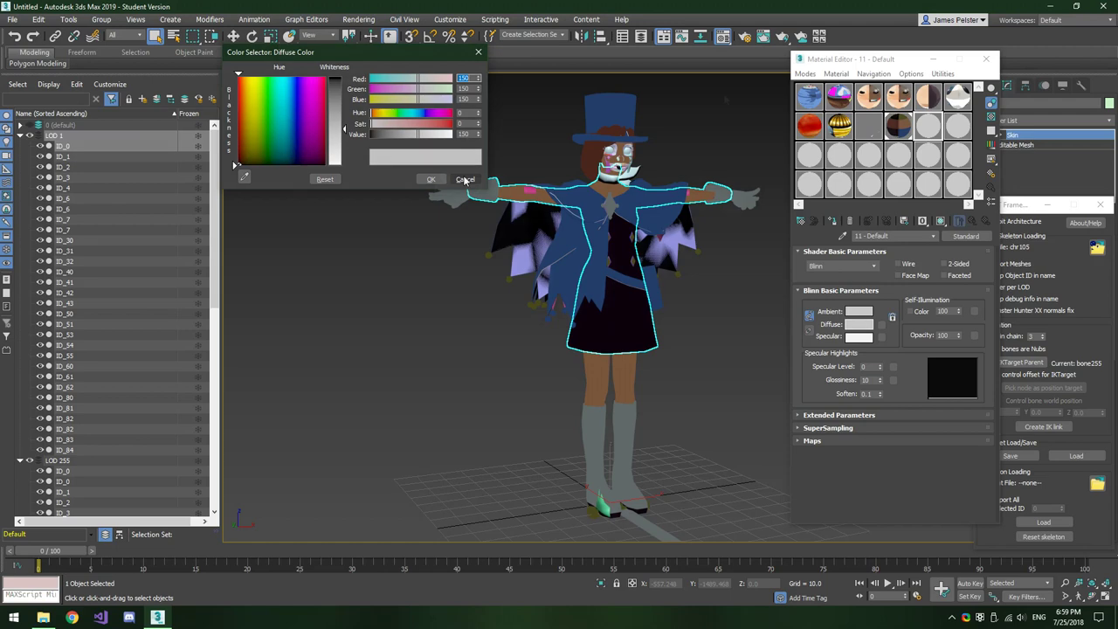
left_click(464, 178)
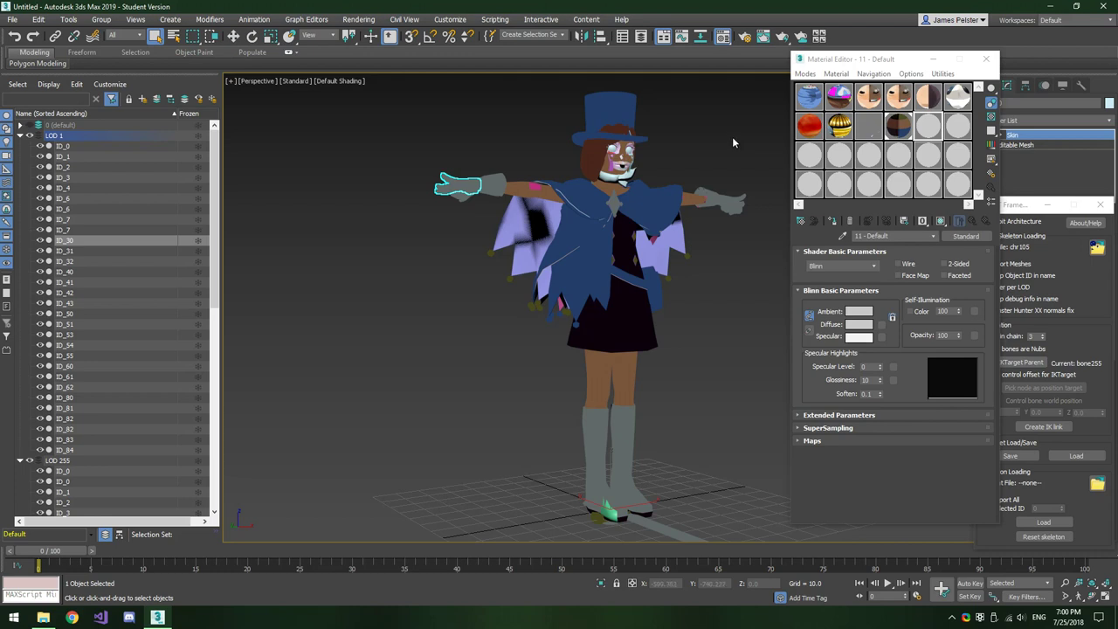
Examine the LOD 1 outline meshes by selecting the ID_2 hat and the ID_42 hand in turn
left_click(631, 123)
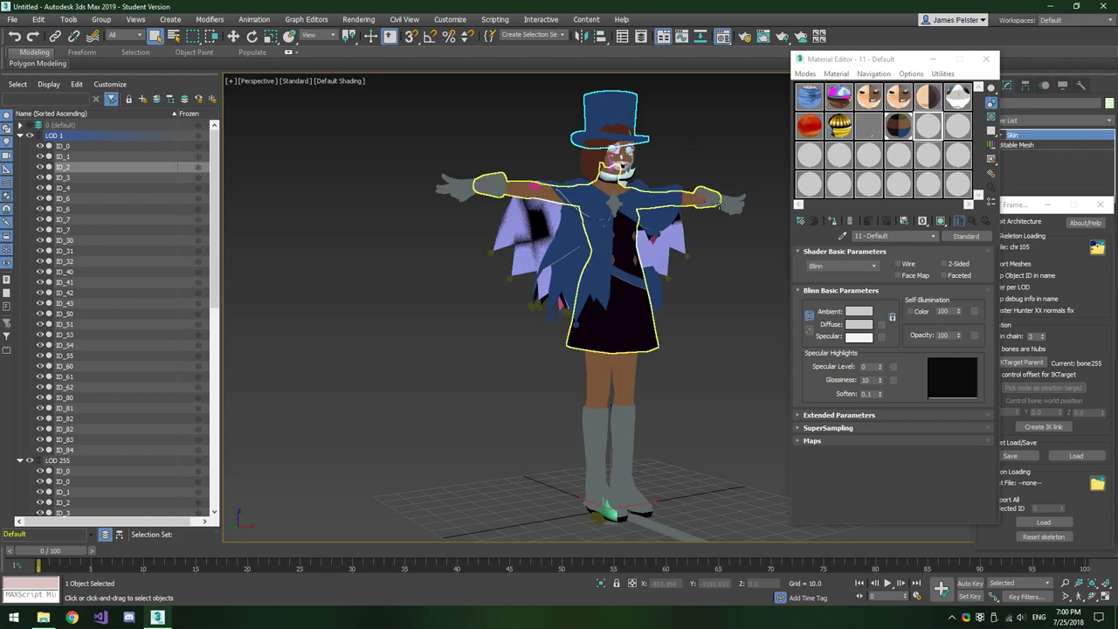
left_click(725, 204)
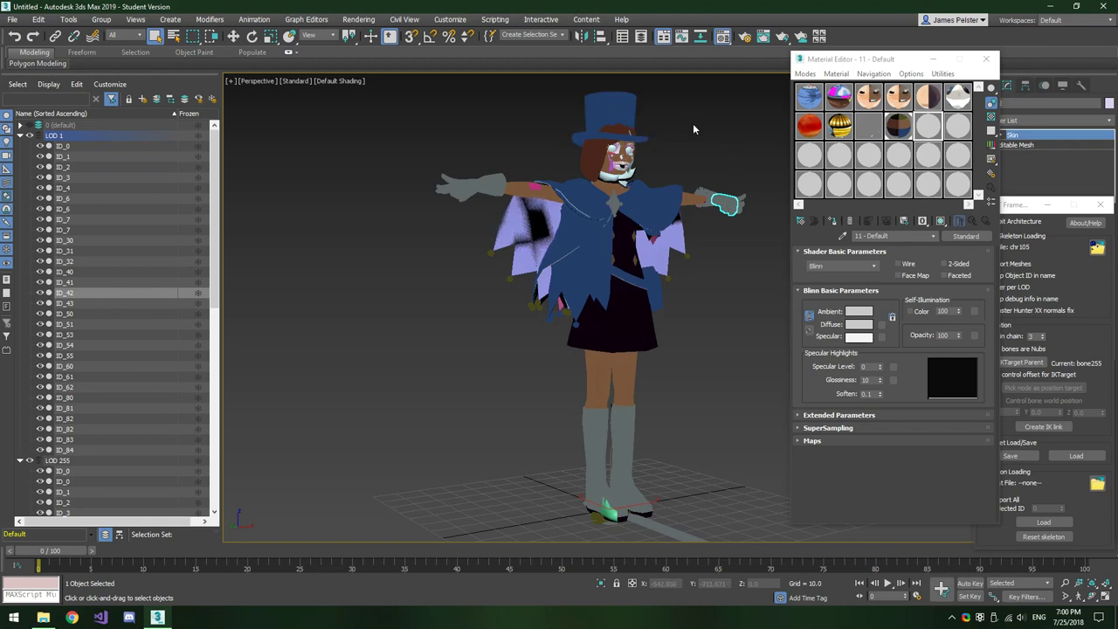
left_click(84, 146)
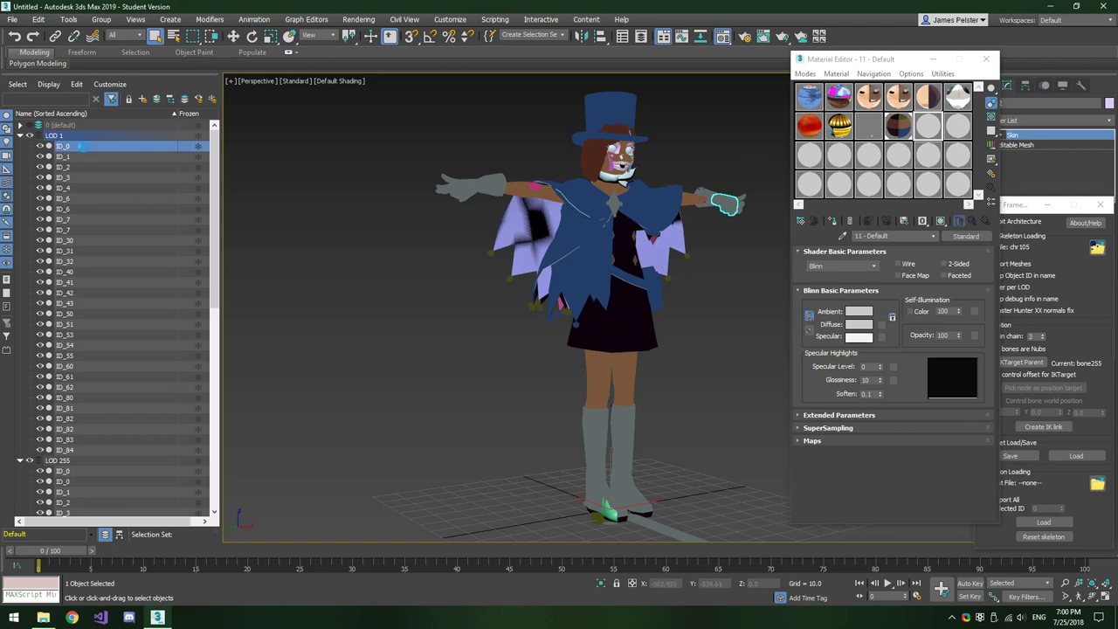
left_click(615, 106)
middle_click_drag(700, 351, 619, 355, "alt")
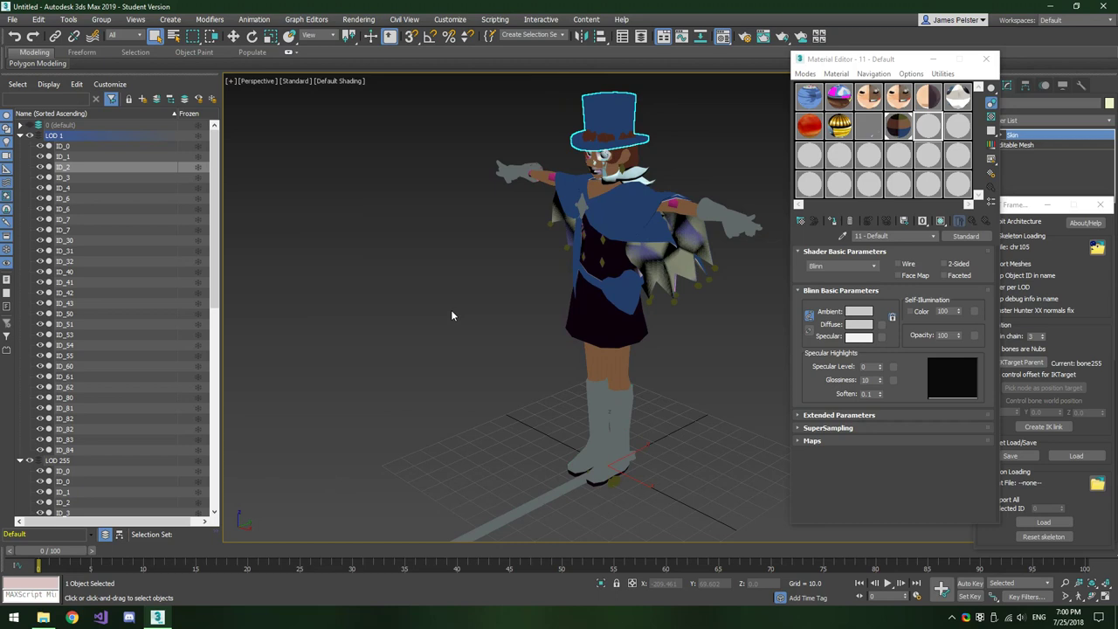
Enable Backface Cull for all LOD 1 meshes from ID_0 to ID_84, and deselect them
left_click(71, 145)
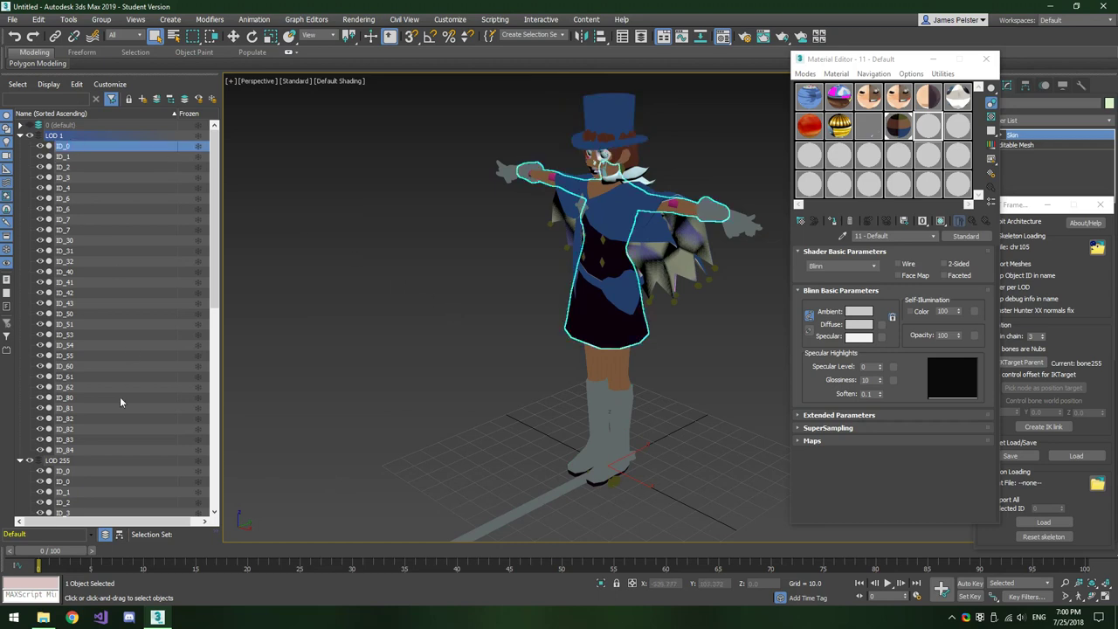
left_click(86, 447, "shift")
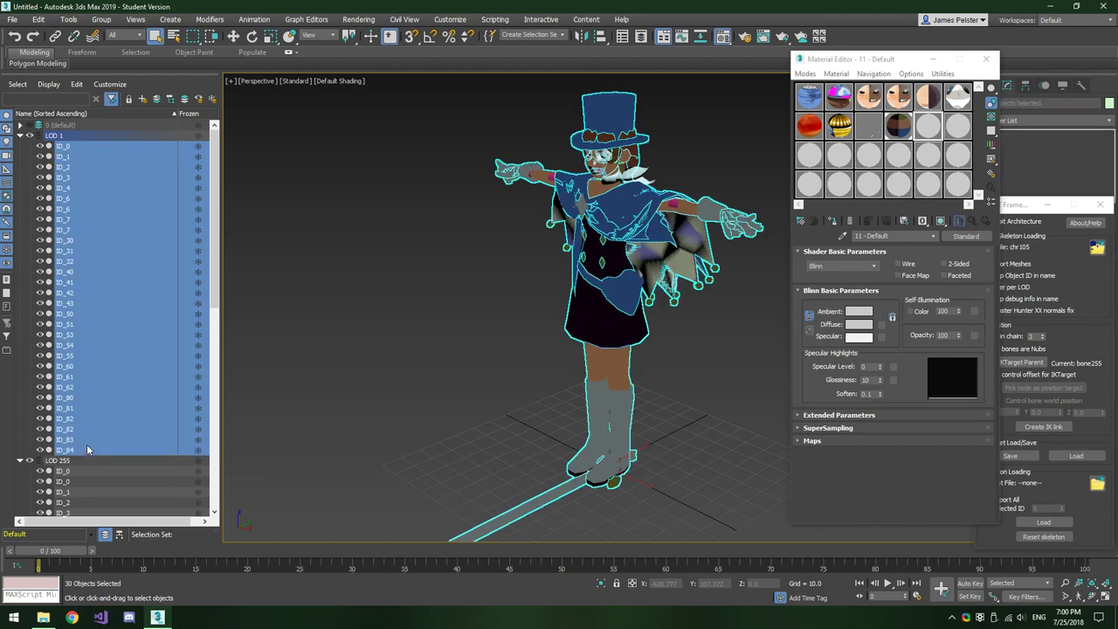
right_click(129, 227)
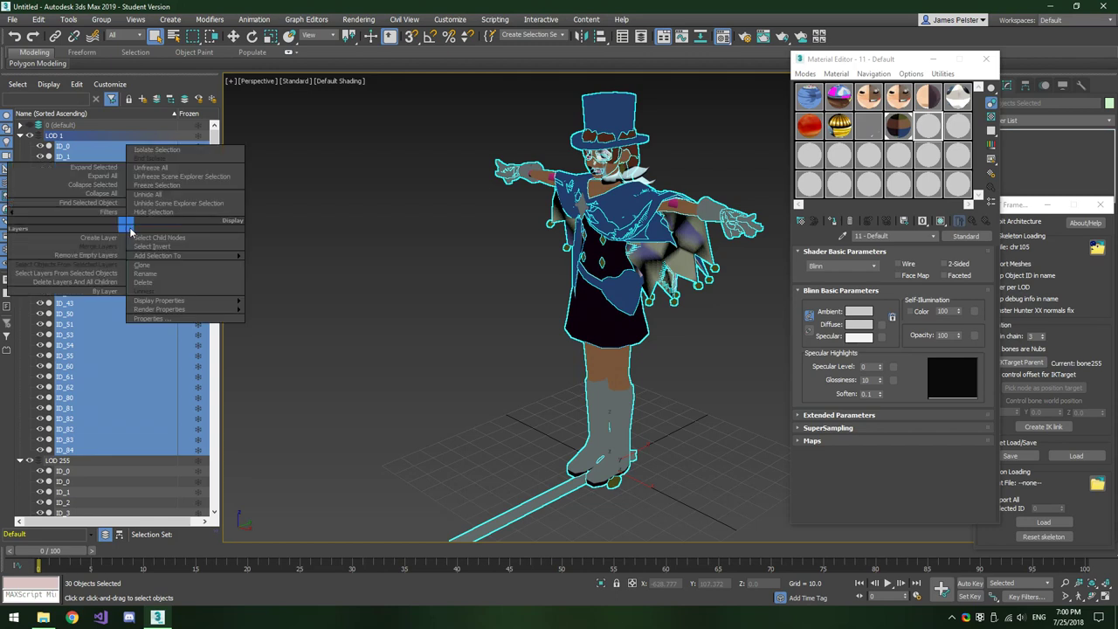
mouse_move(172, 303)
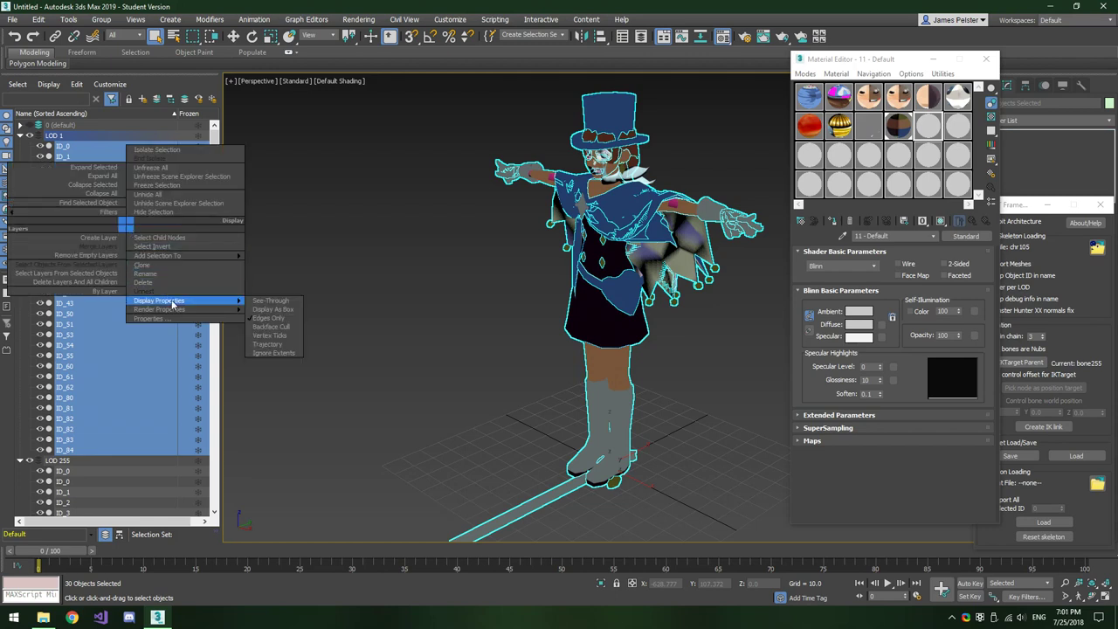
left_click(272, 327)
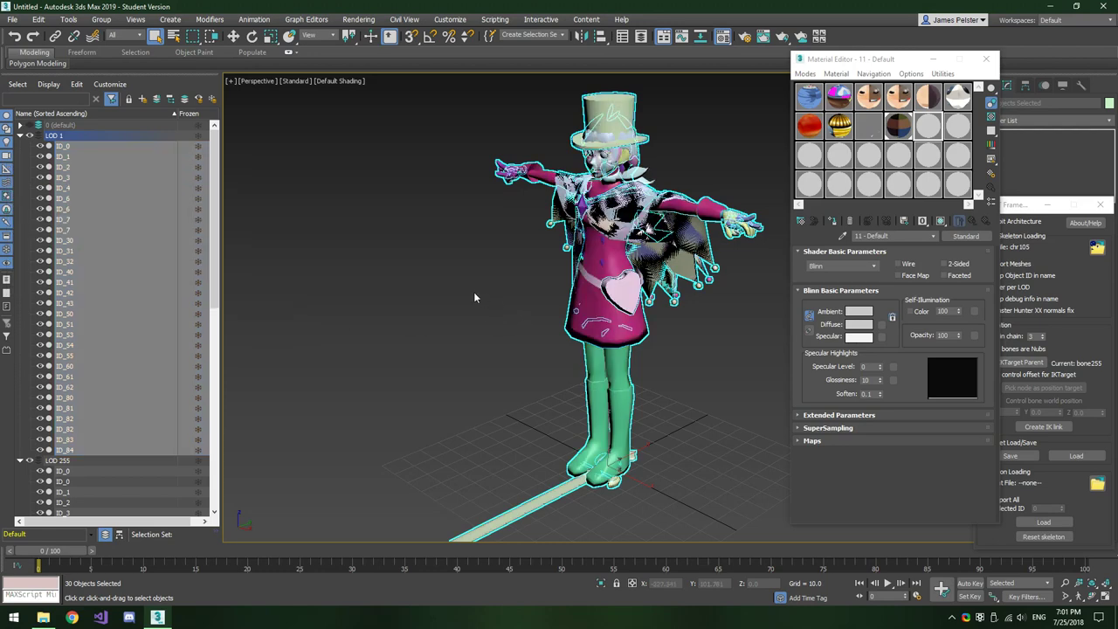
left_click(403, 240)
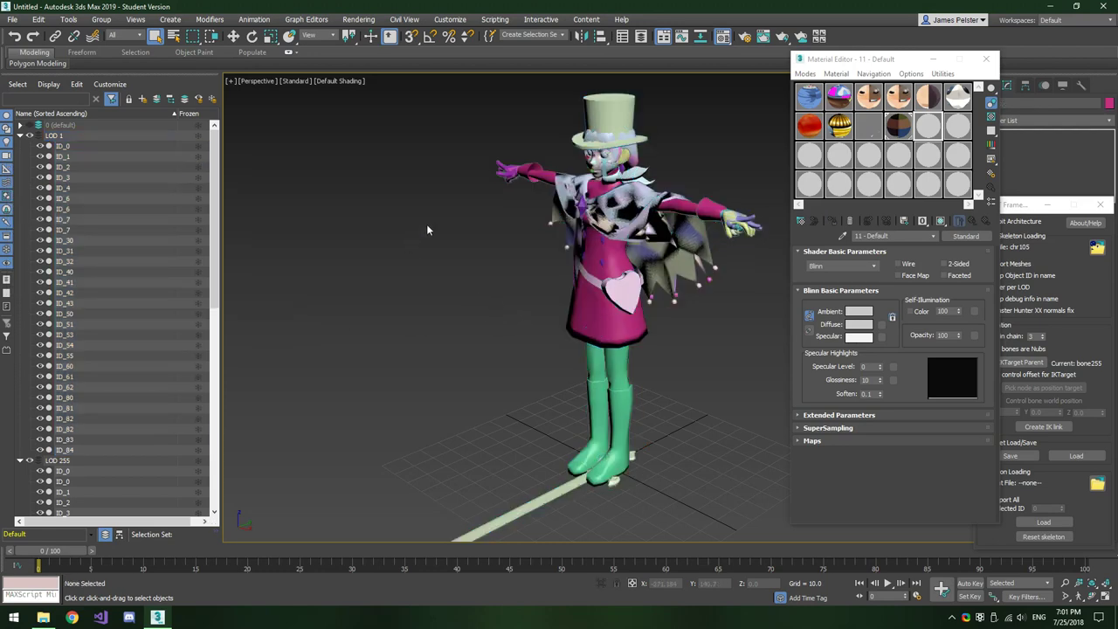
Select the outer ID_2 hat mesh and inspect its culled outline around the brim up close
scroll(580, 94, "up", 8)
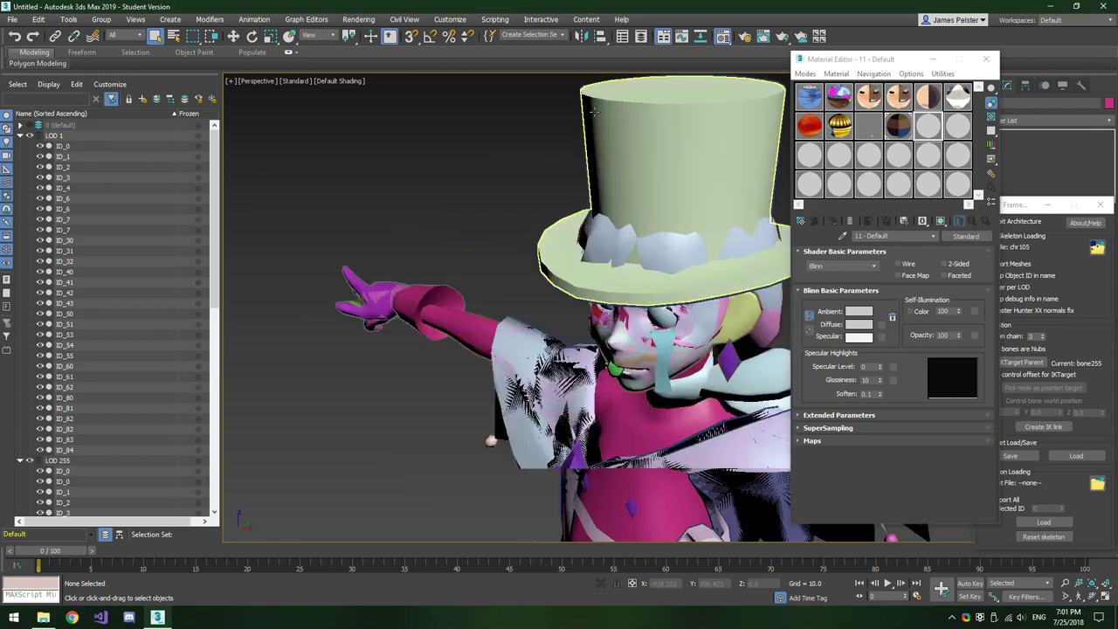
left_click(543, 272)
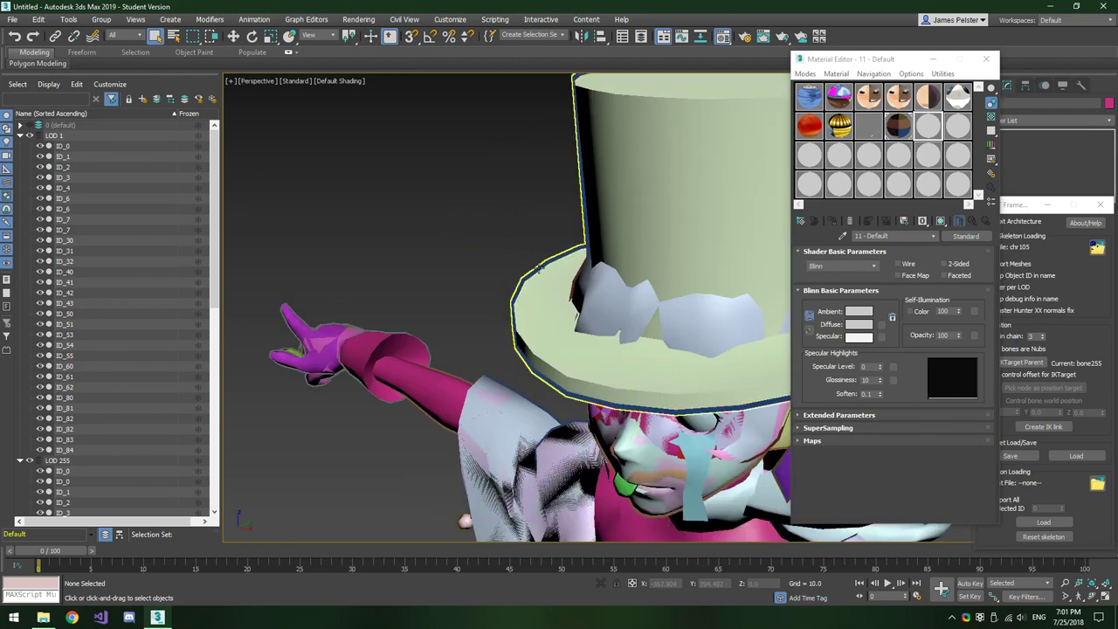
scroll(475, 288, "up", 6)
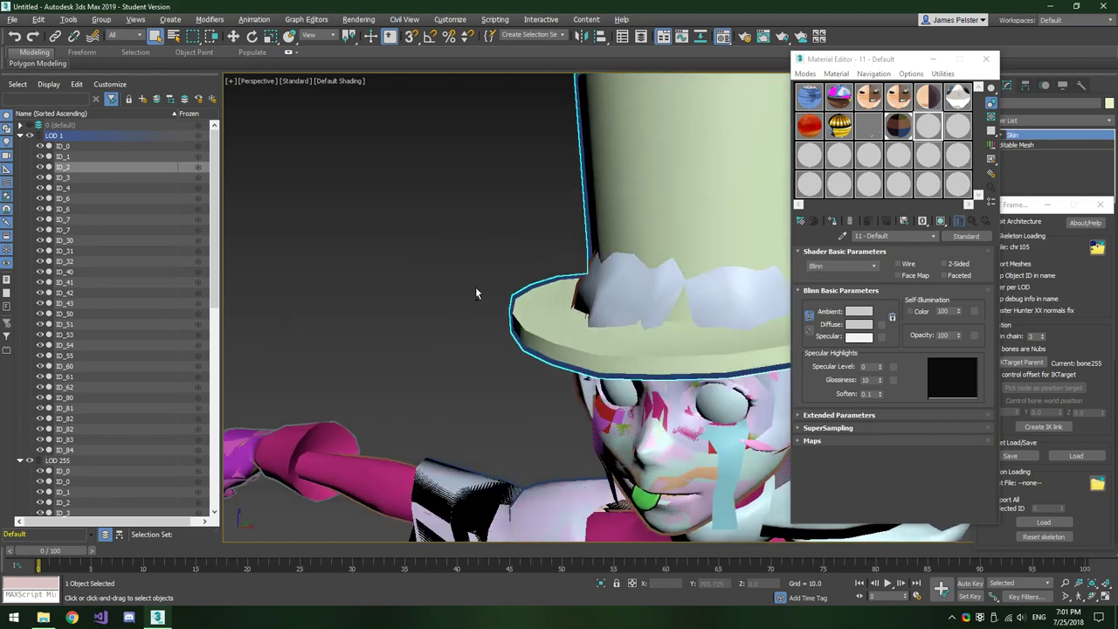
middle_click_drag(547, 289, 449, 293, "alt")
scroll(420, 288, "down", 3)
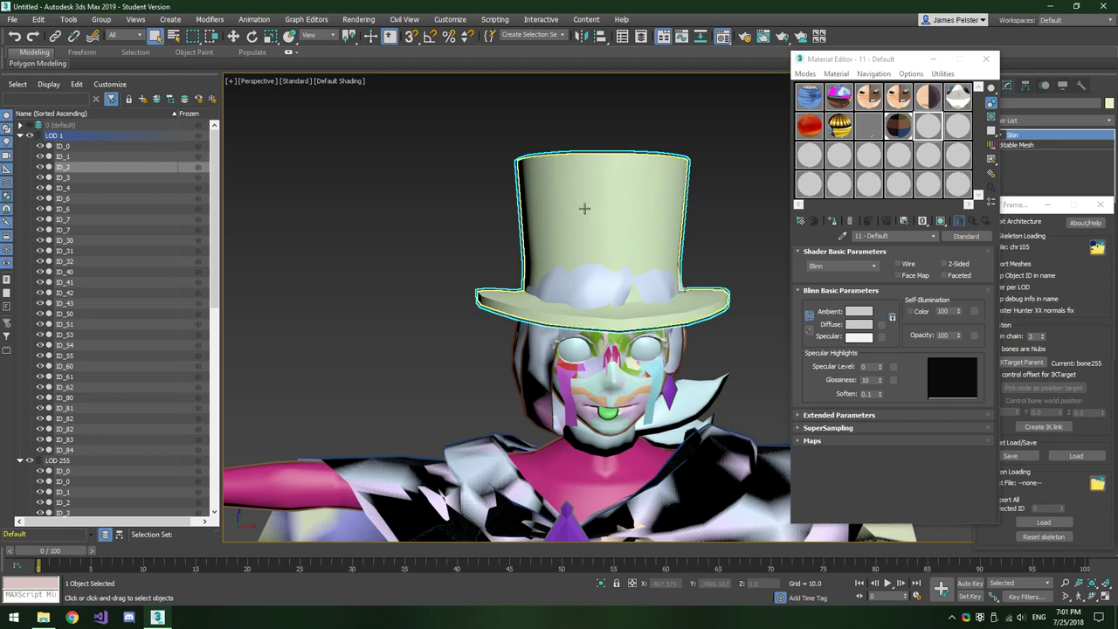
Select the ID_0 outline mesh, and hide the whole LOD 1 outline layer after comparing the model with and without it
left_click(67, 146)
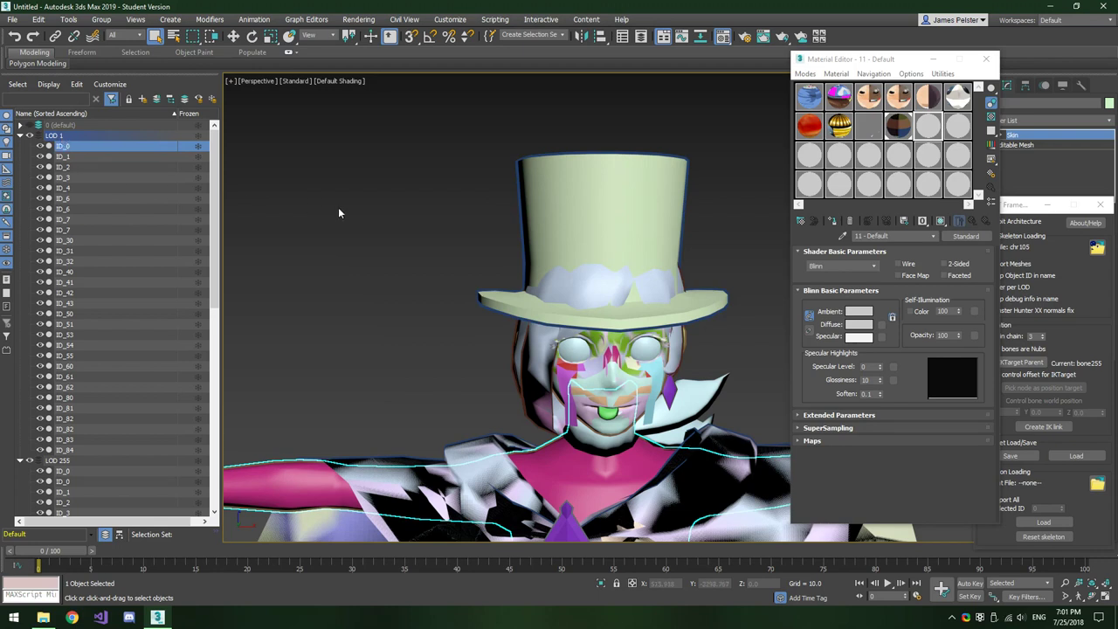
left_click(30, 137)
scroll(411, 226, "down", 4)
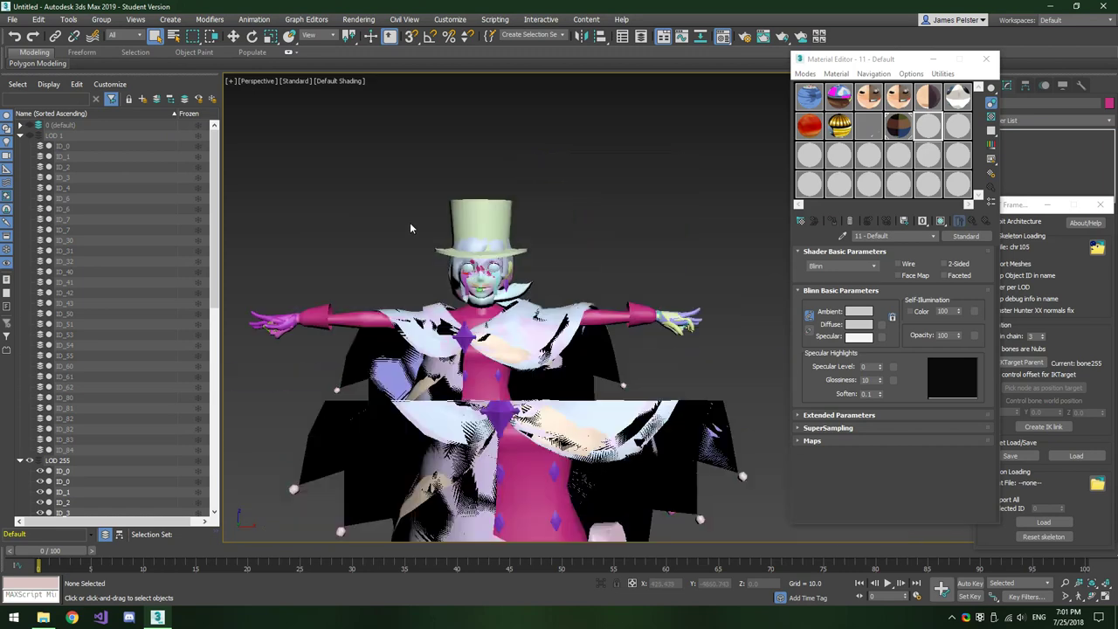
left_click(30, 136)
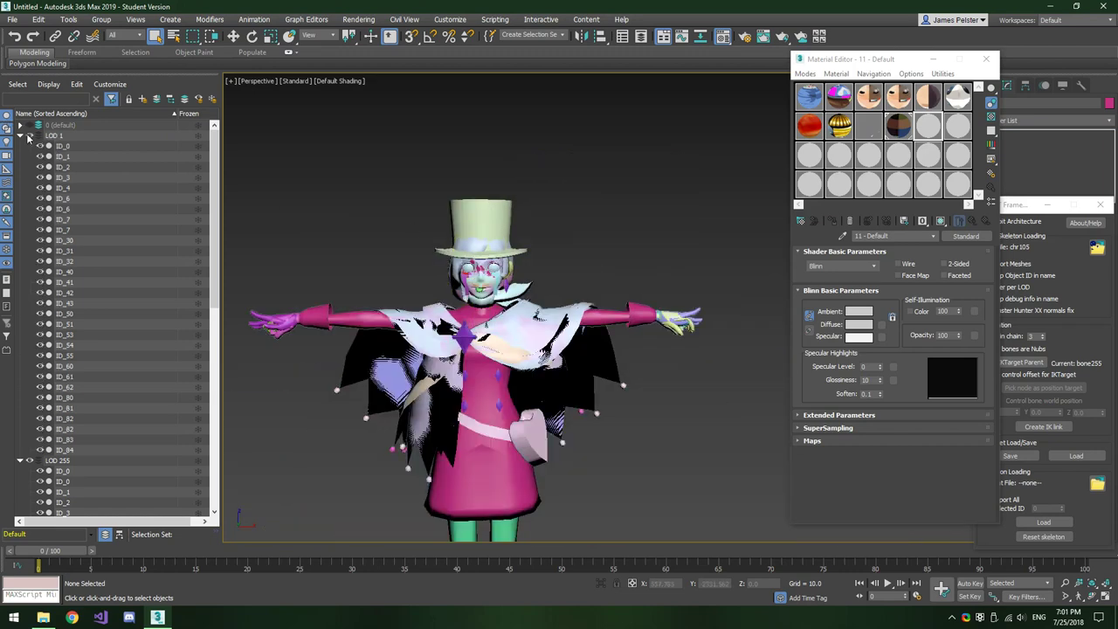
left_click(30, 136)
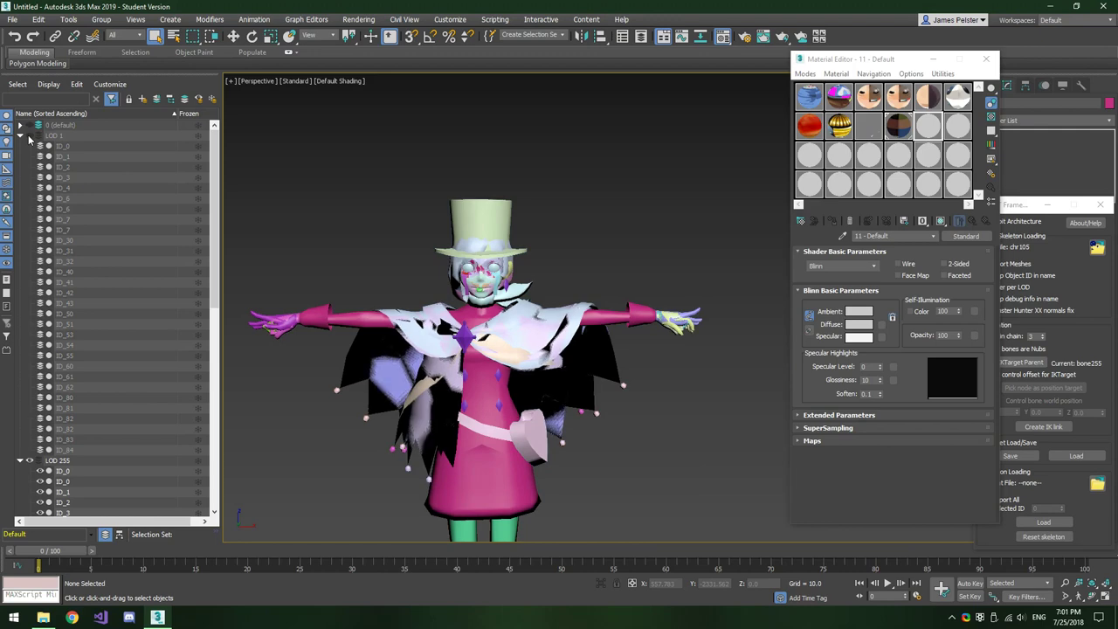
scroll(30, 140, "down", 4)
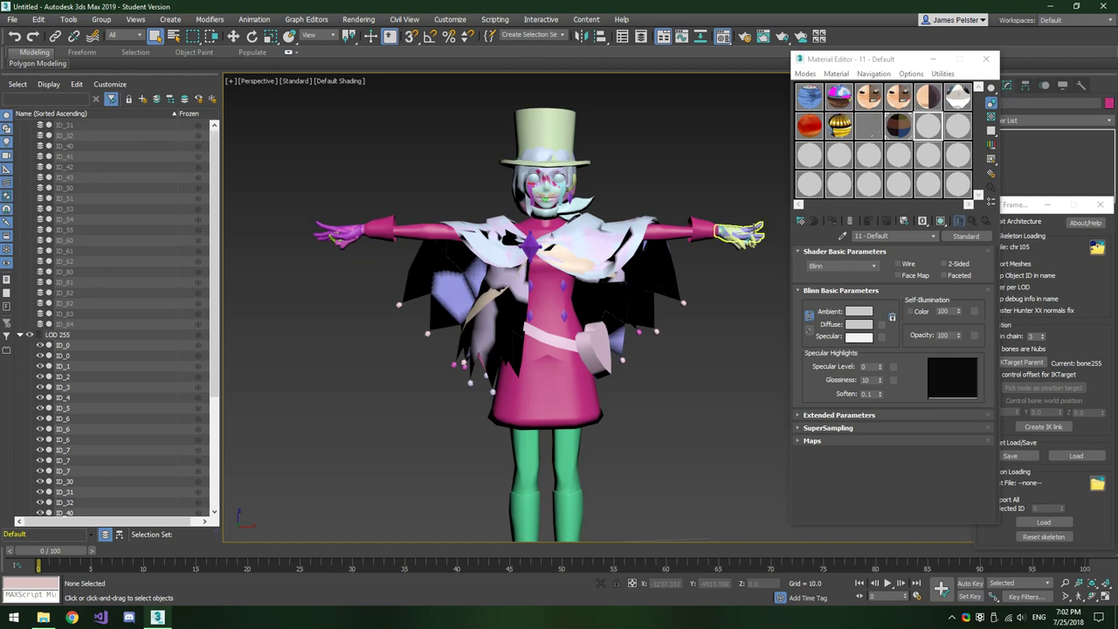
Compare the alternate hand meshes ID_30, ID_31 and ID_32 in LOD 255 by selecting each in turn
left_click(751, 232)
left_click(77, 179)
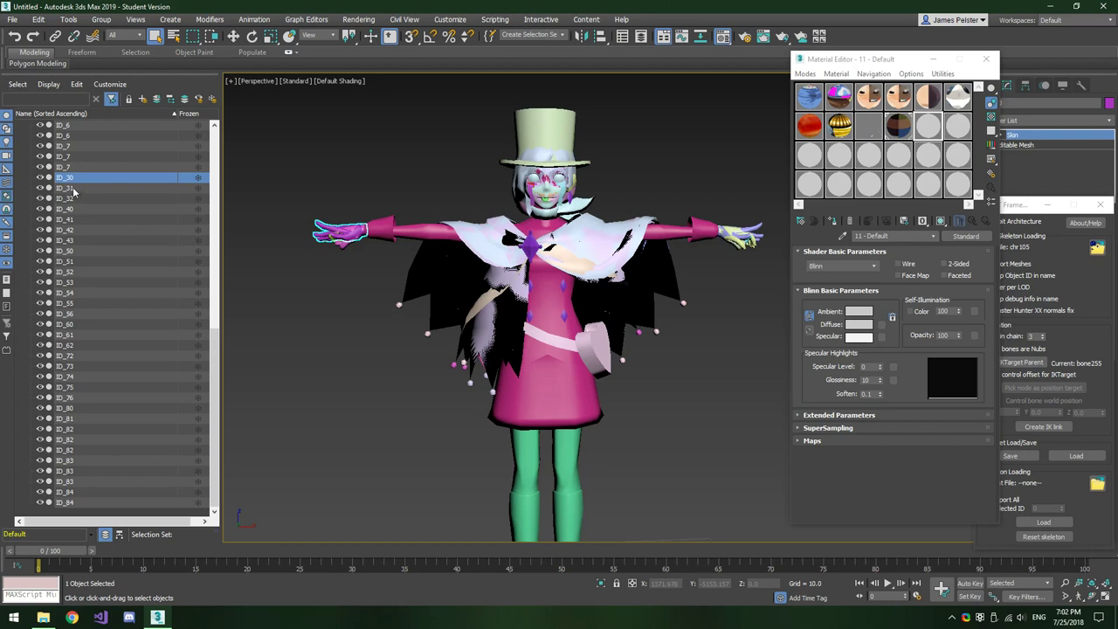
left_click(75, 189)
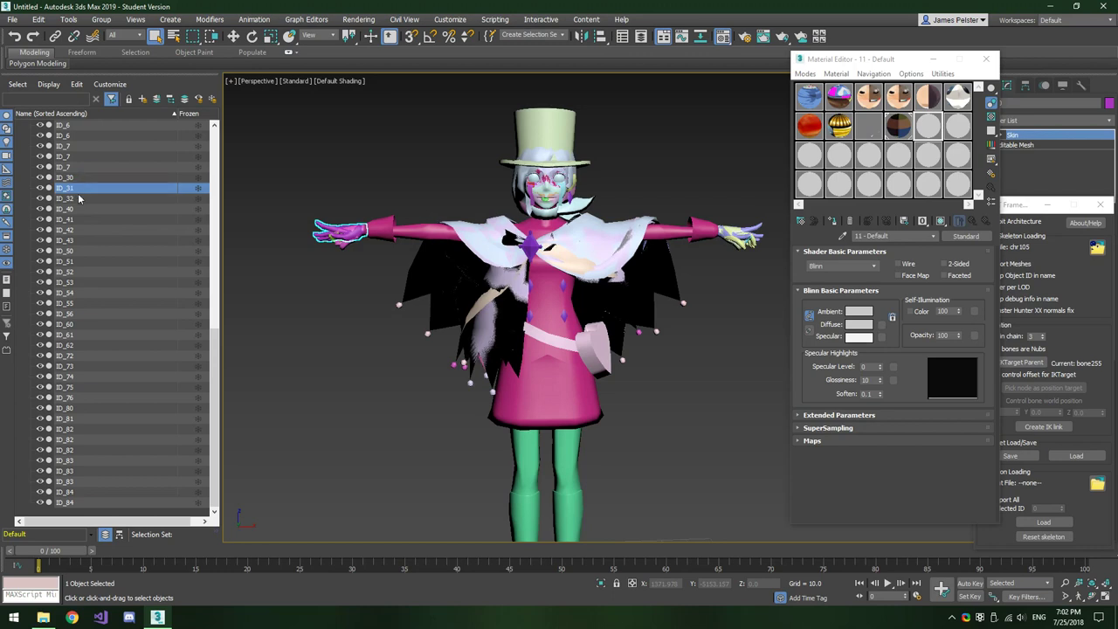
key("Down")
left_click(82, 174)
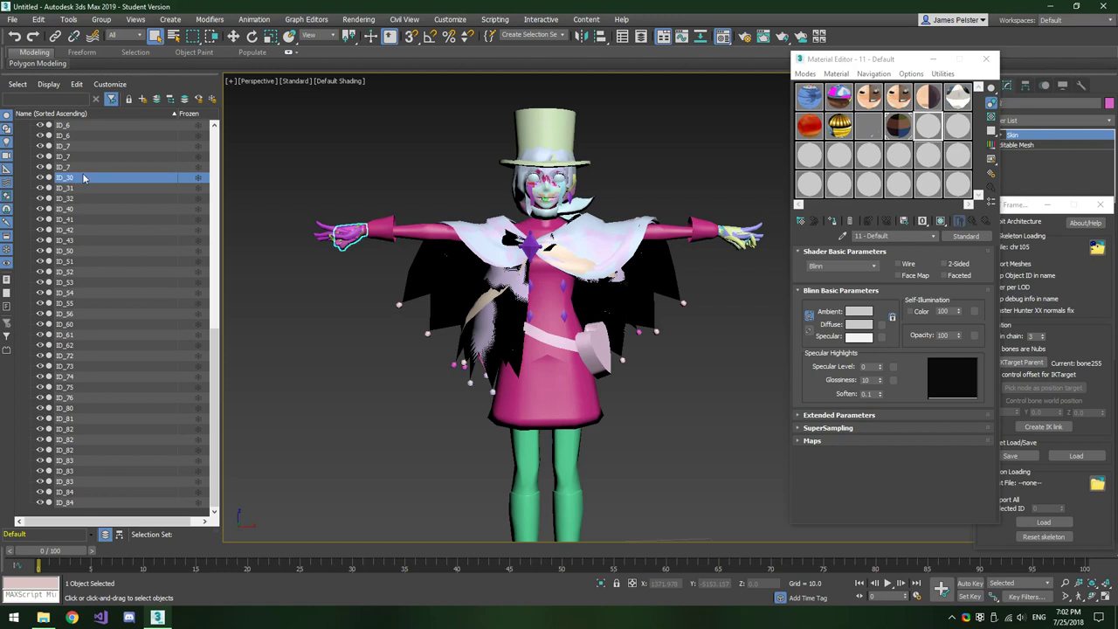
left_click(87, 187)
left_click(84, 200)
left_click(81, 178)
left_click(82, 188)
key("Down")
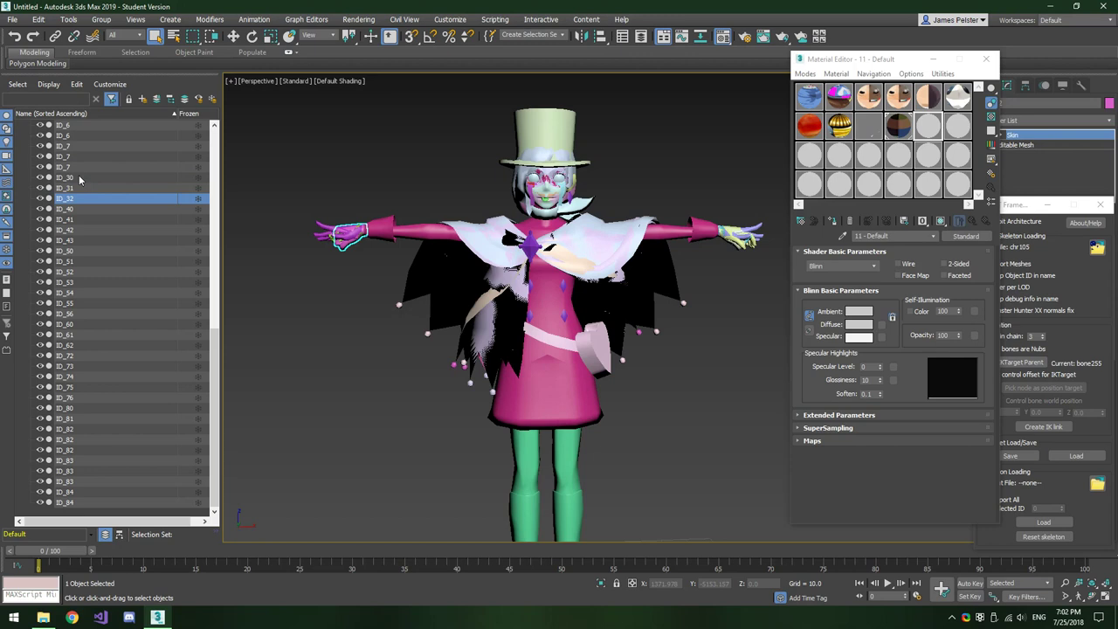
Apply the face and skin texture material to the LOD 255 hand meshes ID_30 through ID_43, and deselect them
left_click(78, 177)
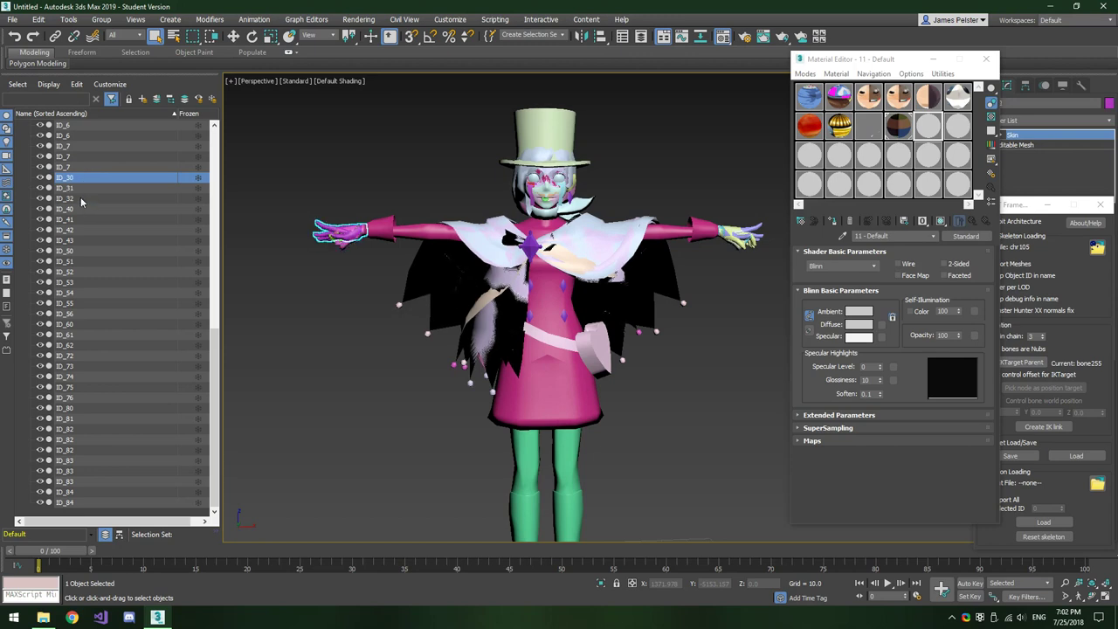
left_click(74, 240, "shift")
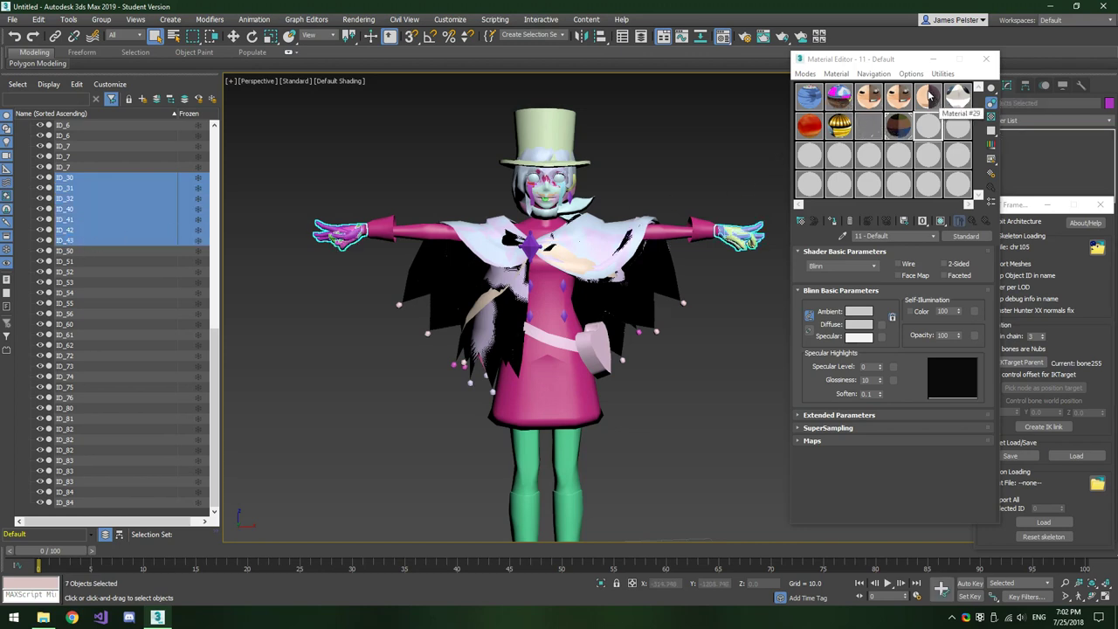
left_click_drag(873, 101, 341, 234)
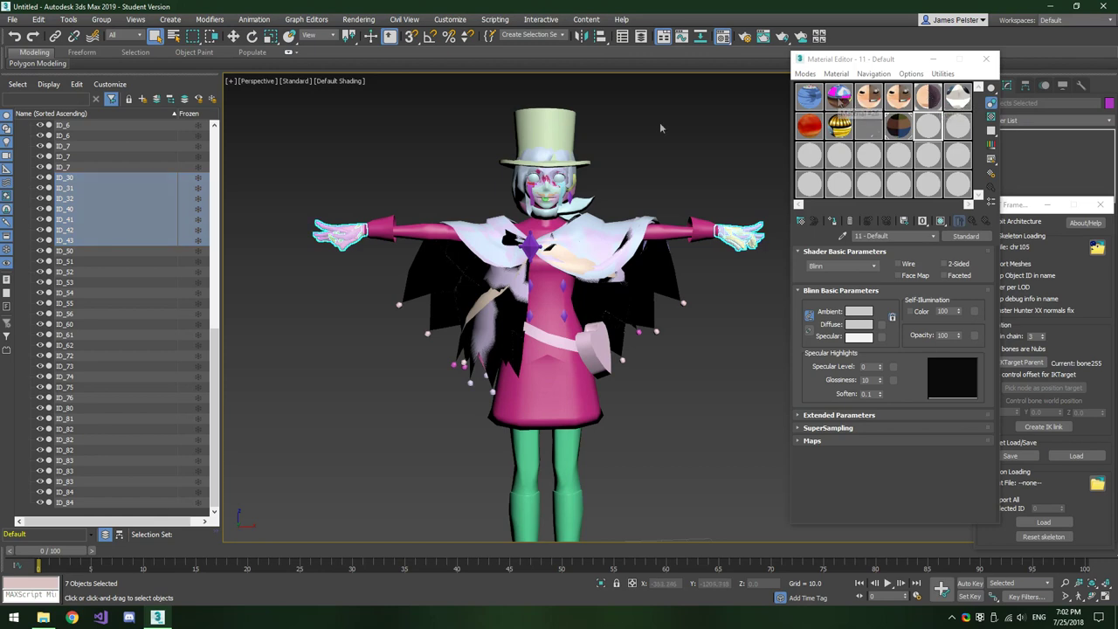
left_click(344, 165)
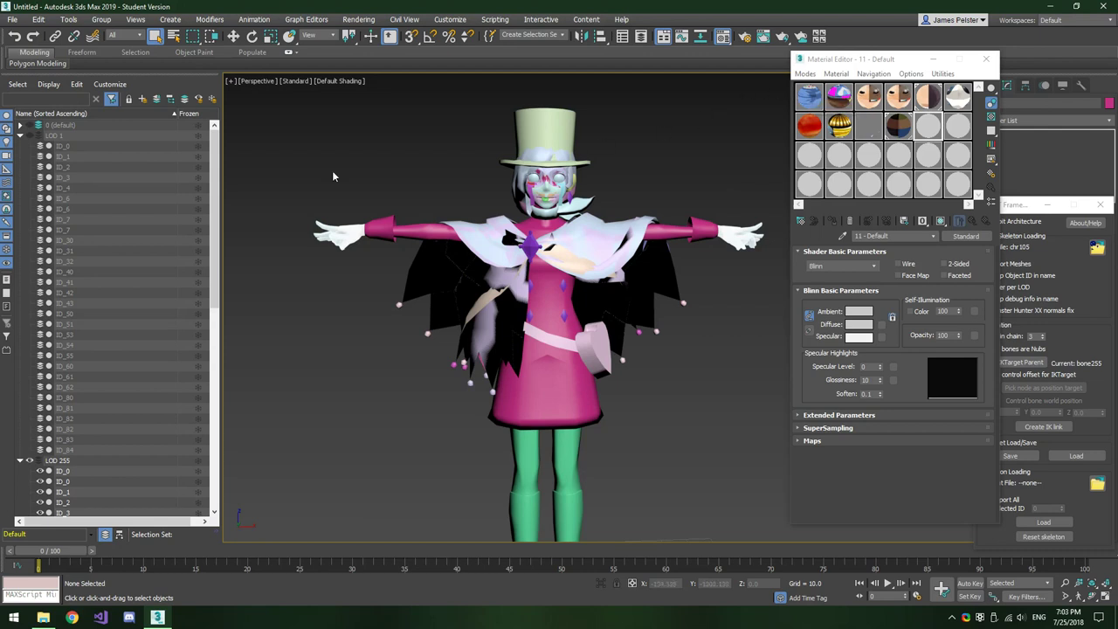
Apply the face and skin texture material to the LOD 255 face meshes ID_50 through ID_62, and deselect them
scroll(128, 248, "down", 3)
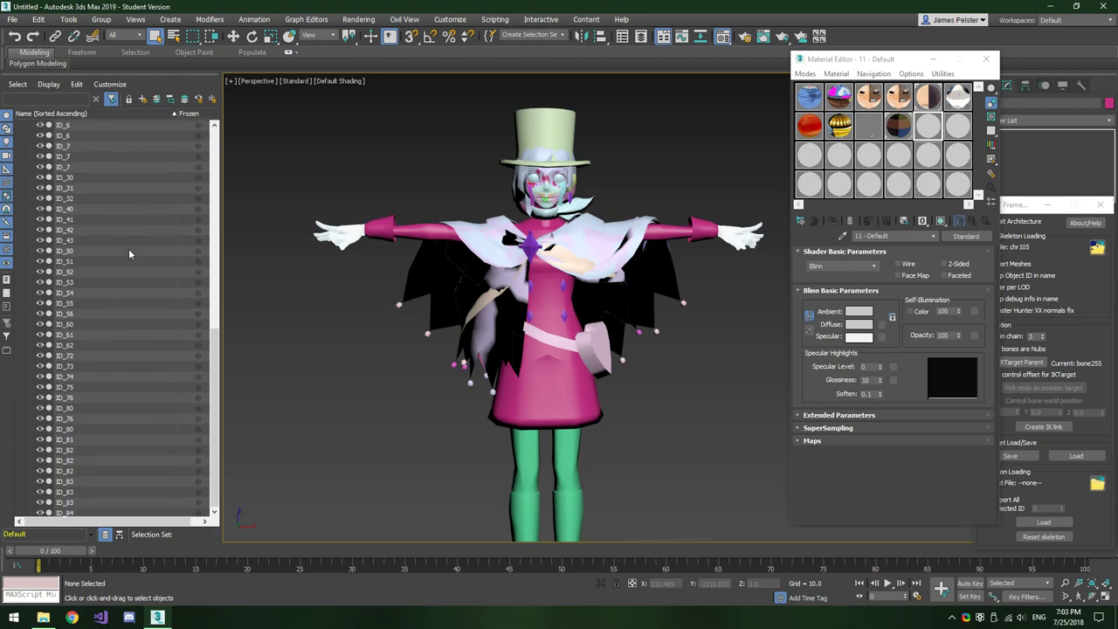
left_click(77, 251)
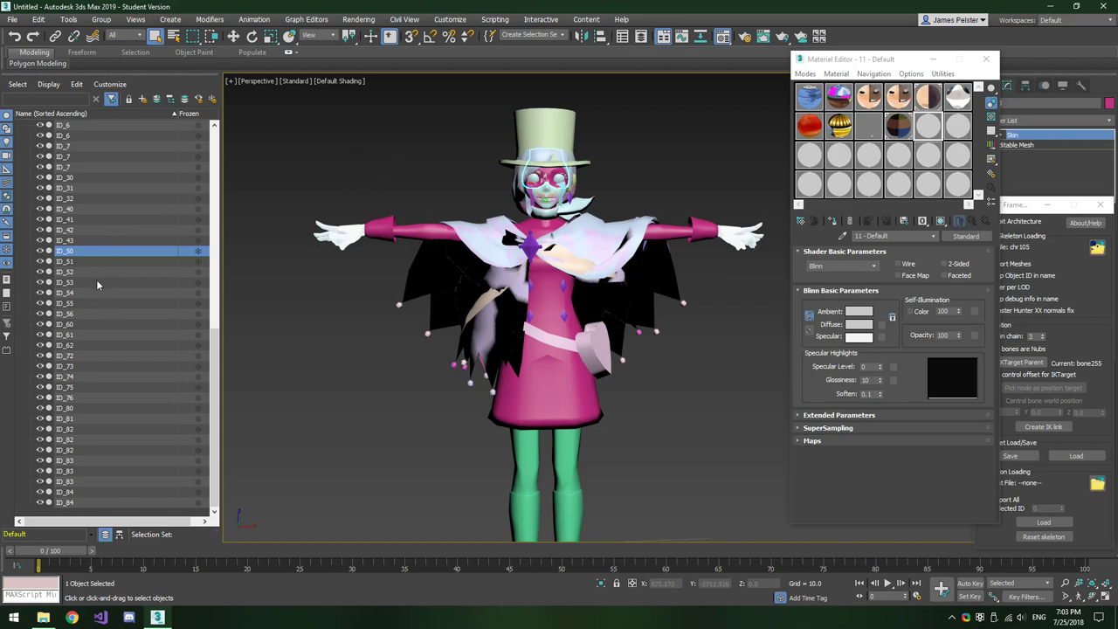
left_click(78, 336)
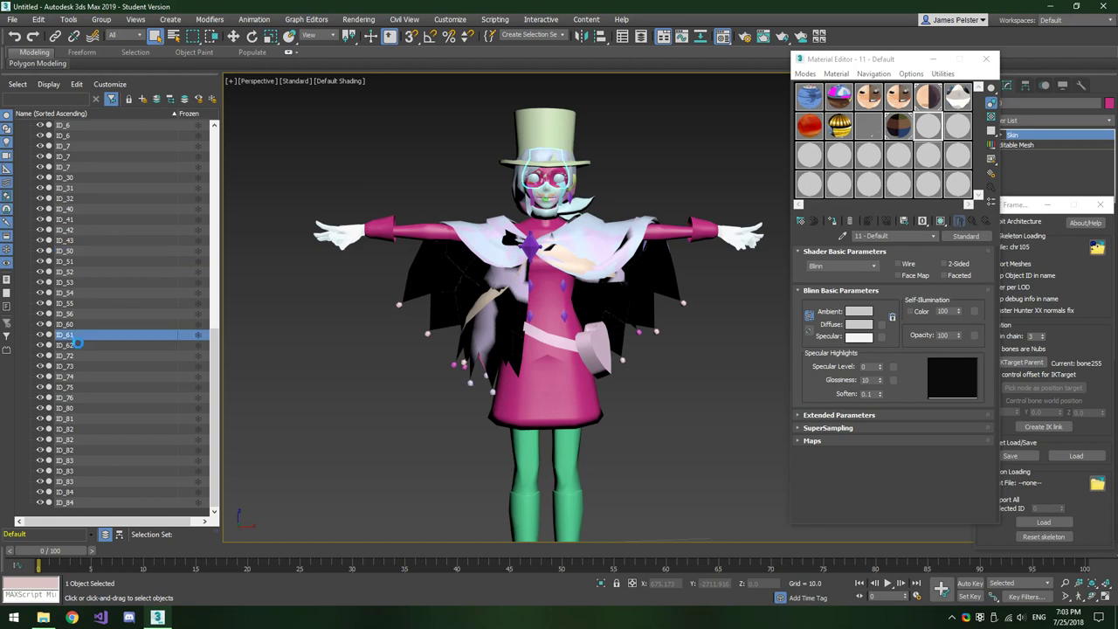
left_click(83, 346)
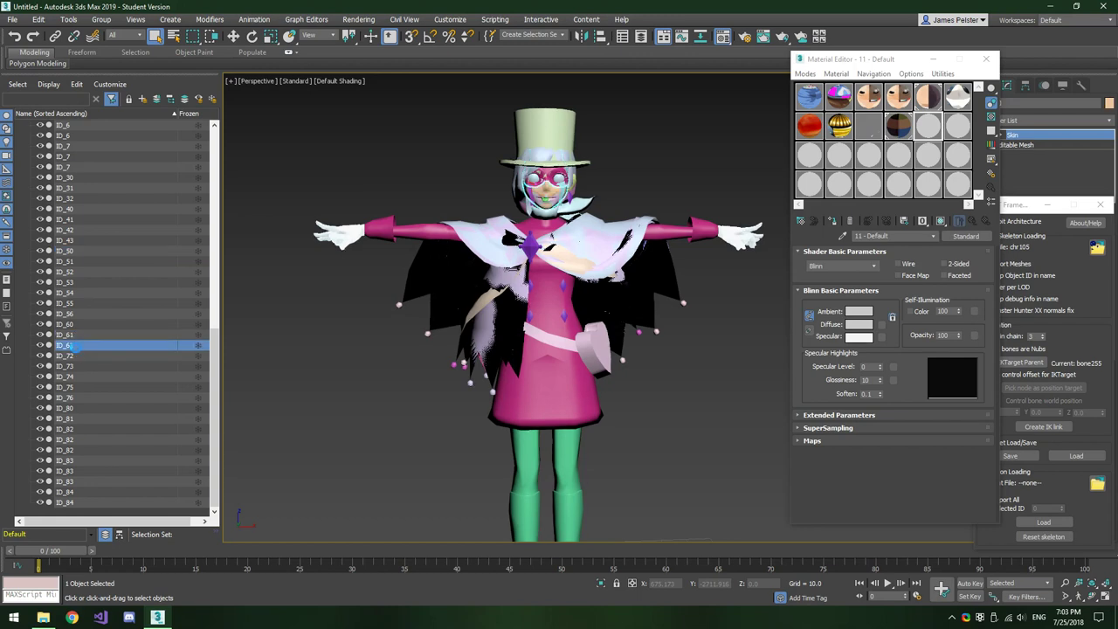
left_click(75, 250, "shift")
left_click_drag(868, 99, 557, 182)
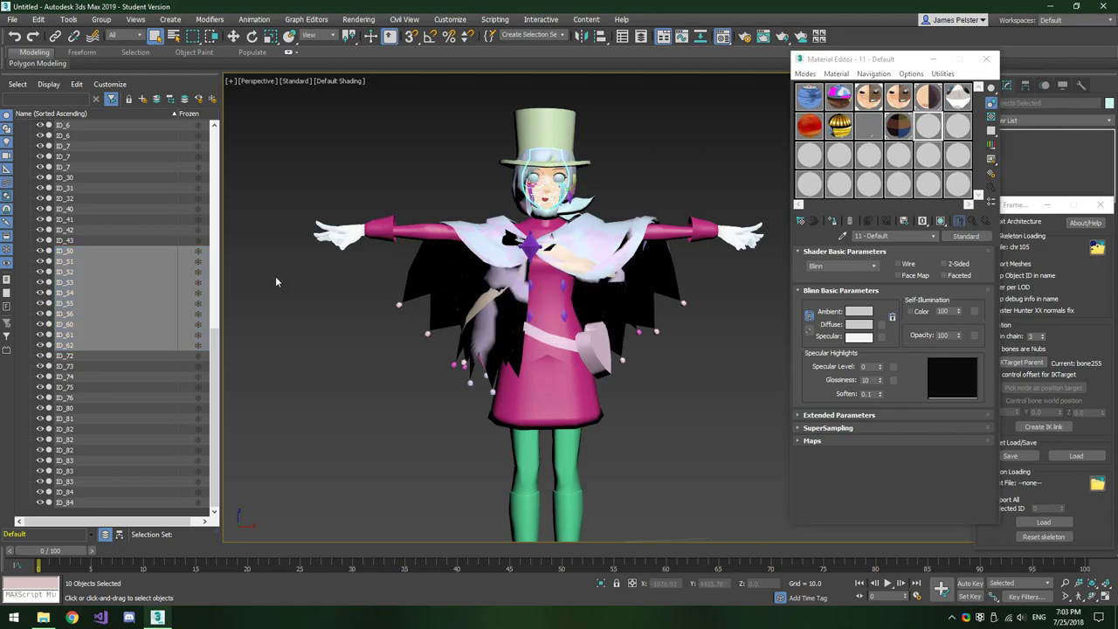
left_click(733, 335)
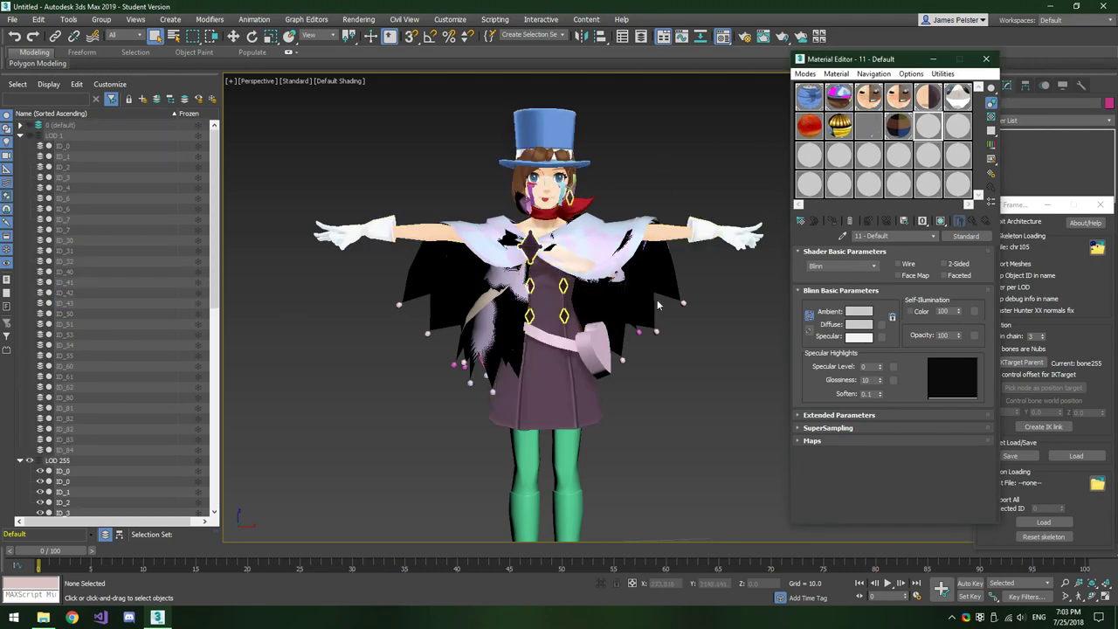
Examine the overlapping cape meshes in LOD 255, selecting ID_82 and hiding the ID_6 meshes
scroll(409, 308, "up", 3)
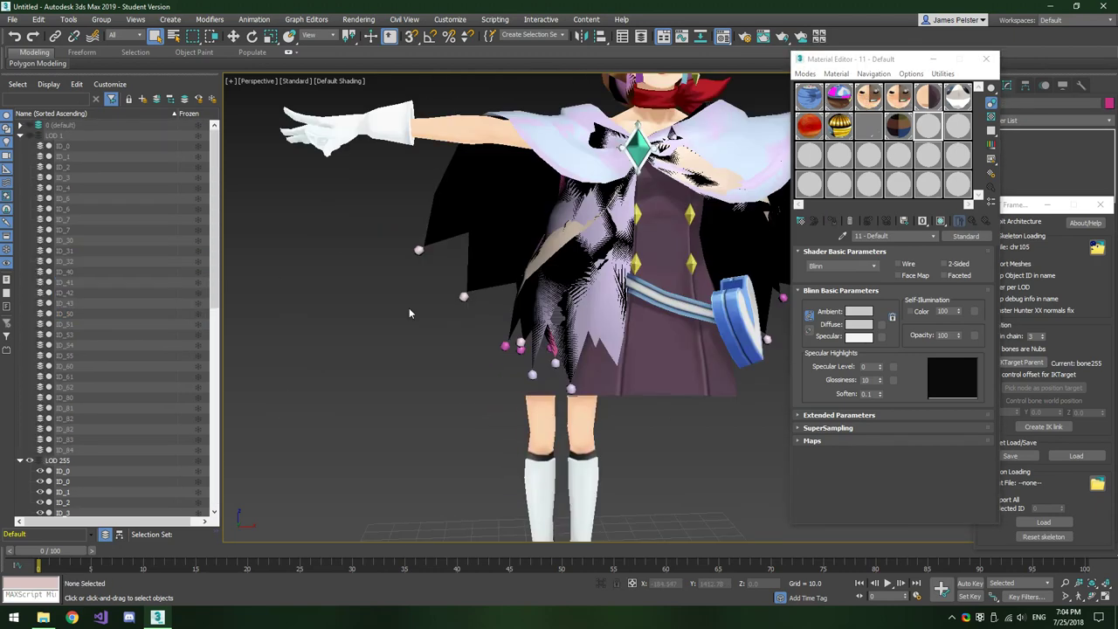
scroll(409, 313, "down", 3)
left_click(46, 446)
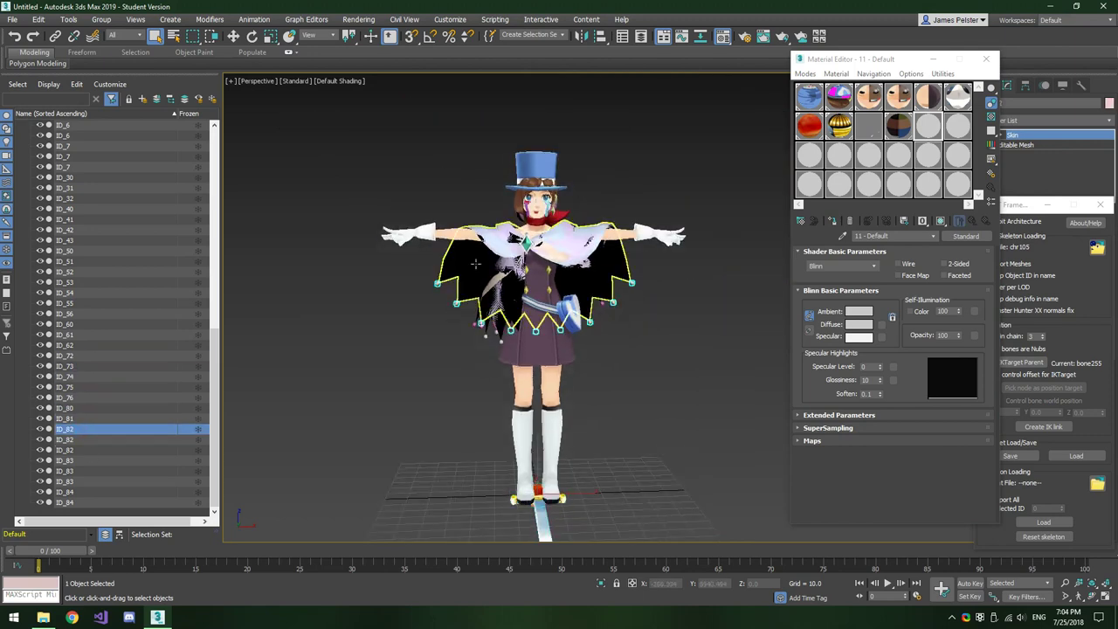
left_click(39, 446)
scroll(103, 396, "up", 5)
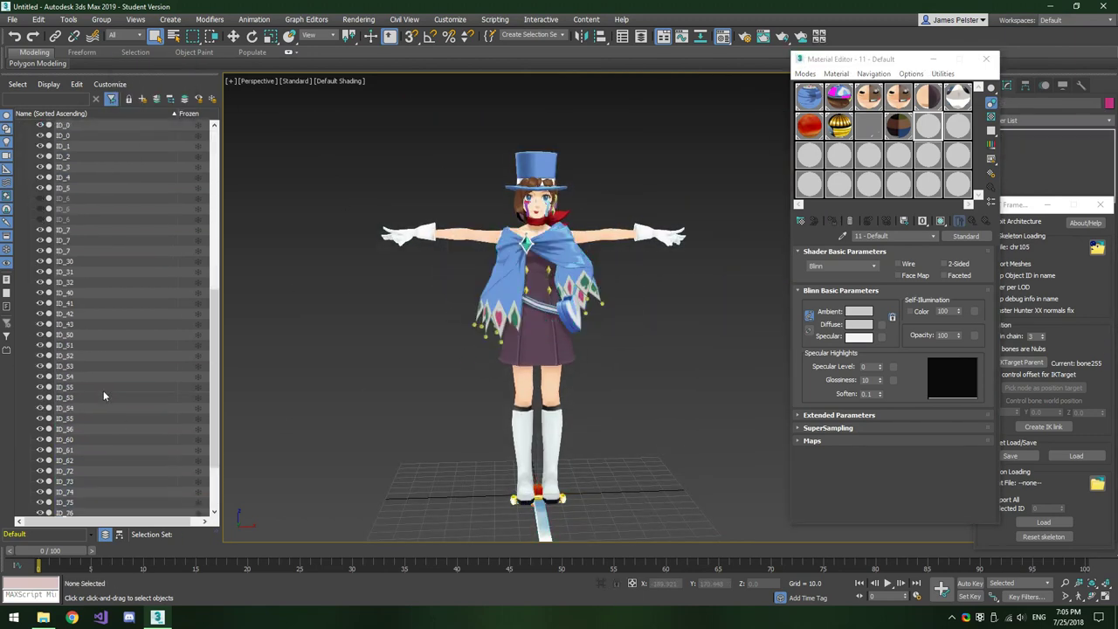
Select the ID_73 face piece and apply the face texture material to the ID_76 piece on the forehead
scroll(537, 206, "up", 10)
left_click(506, 301)
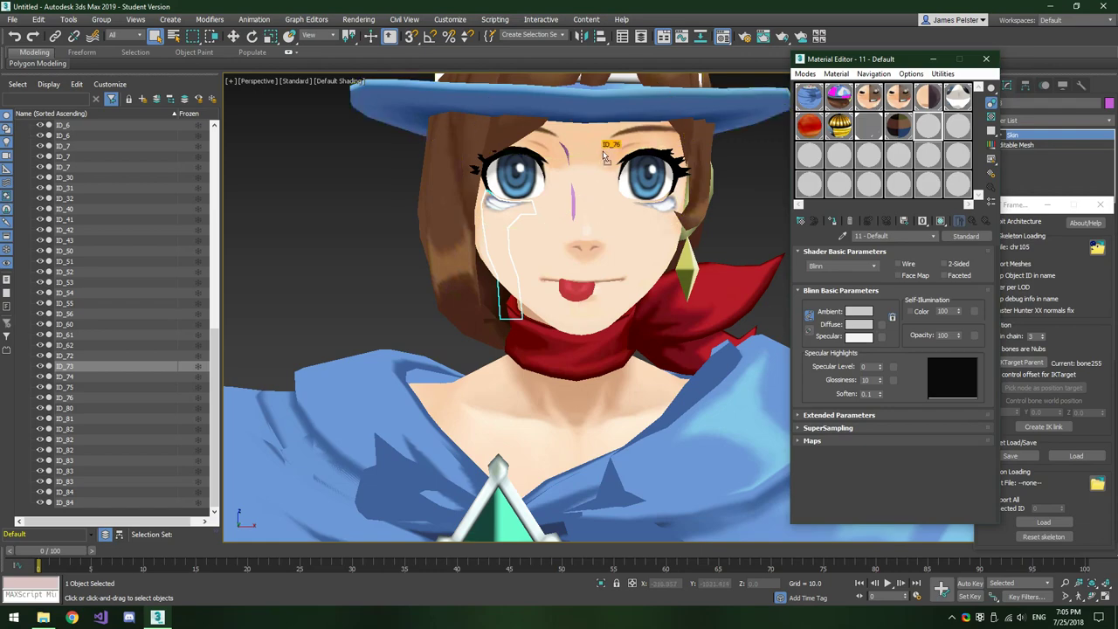
scroll(604, 155, "up", 2)
scroll(604, 156, "down", 5)
middle_click_drag(712, 216, 559, 227, "alt")
Select the ID_4 head mesh to inspect the textured character, and clear the selection
left_click(576, 367)
scroll(72, 155, "up", 2)
middle_click_drag(489, 223, 638, 219, "alt")
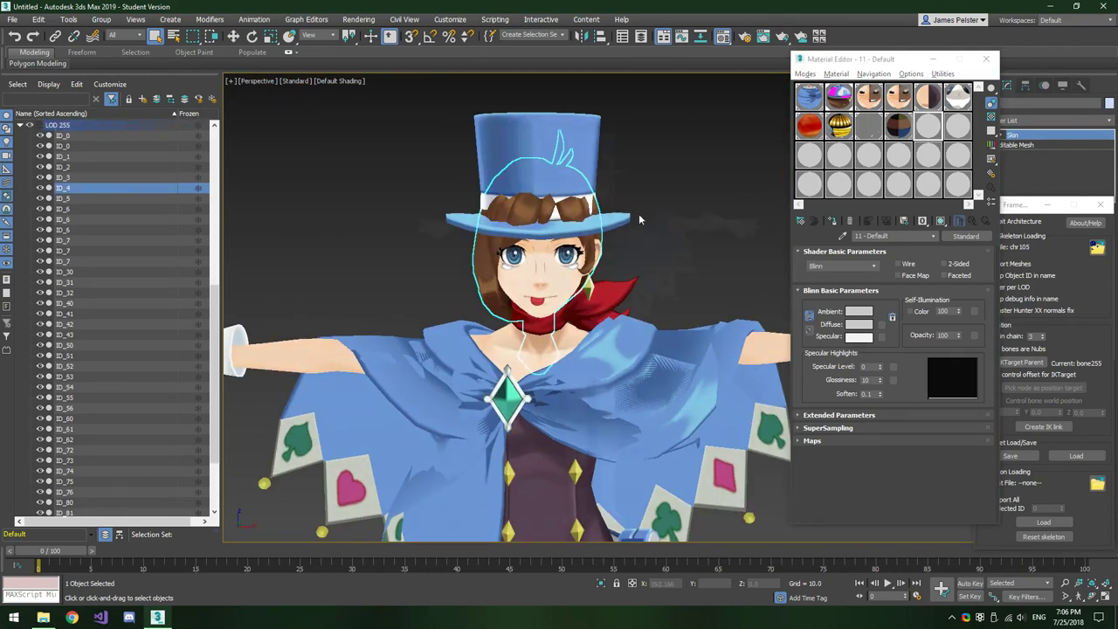
scroll(639, 219, "down", 5)
left_click(707, 342)
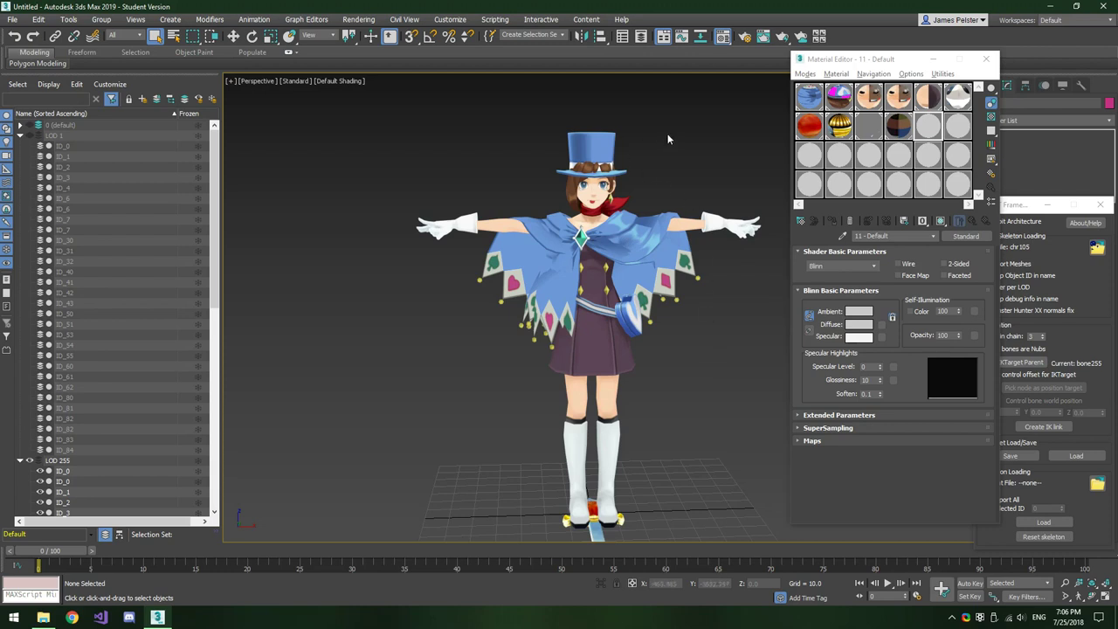
Select the ID_2 hat mesh and inspect the textured hat and cape up close from an angle
left_click(602, 140)
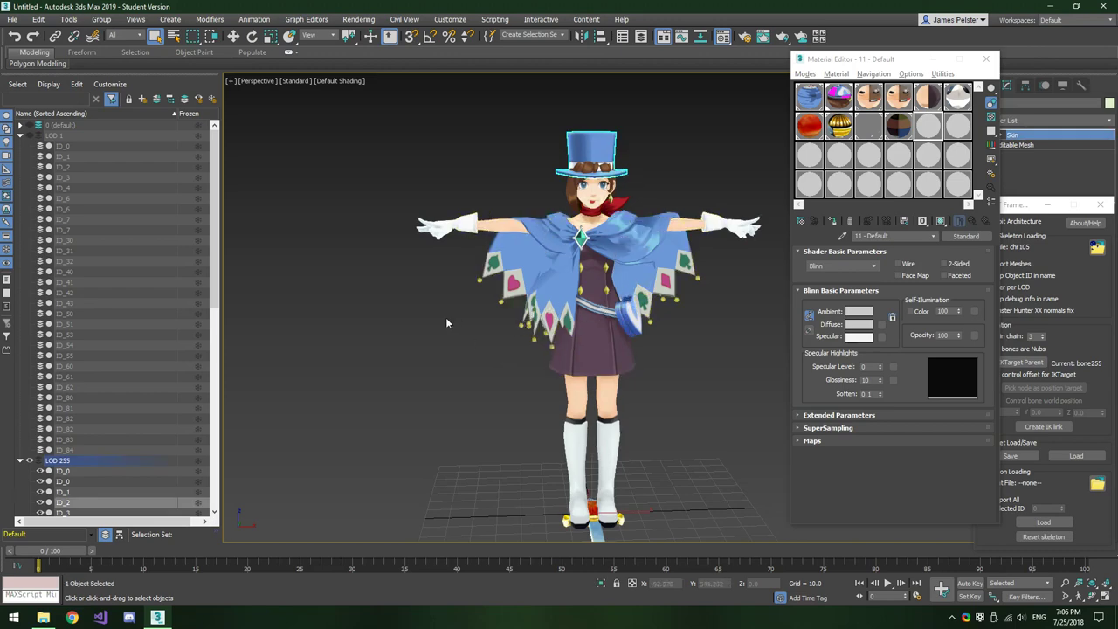
scroll(638, 185, "up", 8)
middle_click_drag(683, 174, 734, 194, "alt")
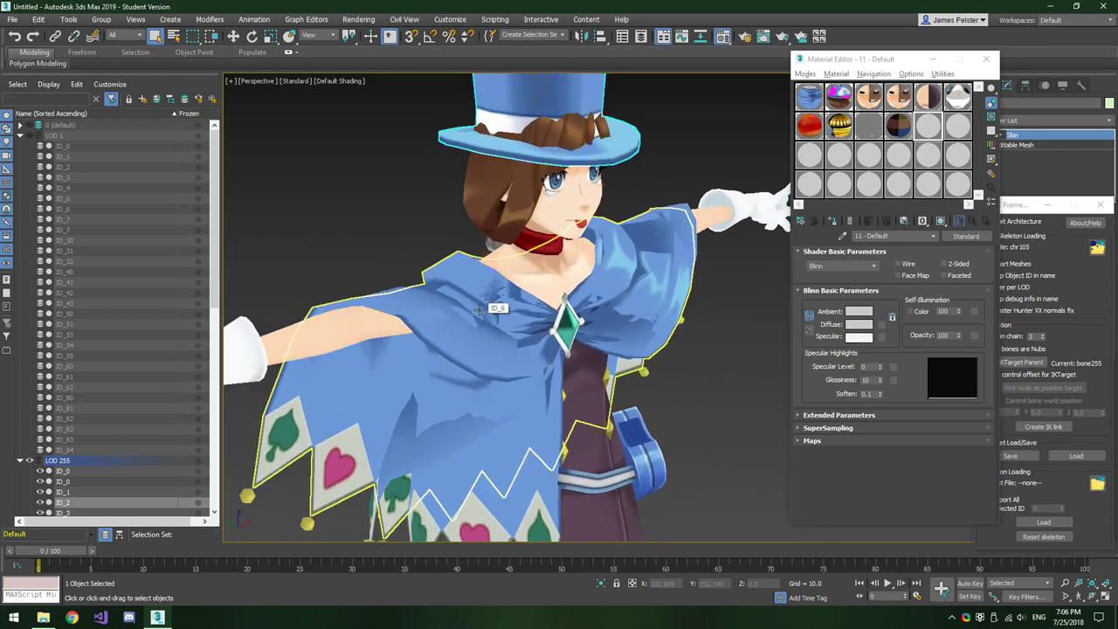
Examine the alternate facial expression meshes by selecting ID_51, ID_52 and ID_61 in turn
left_click(485, 228)
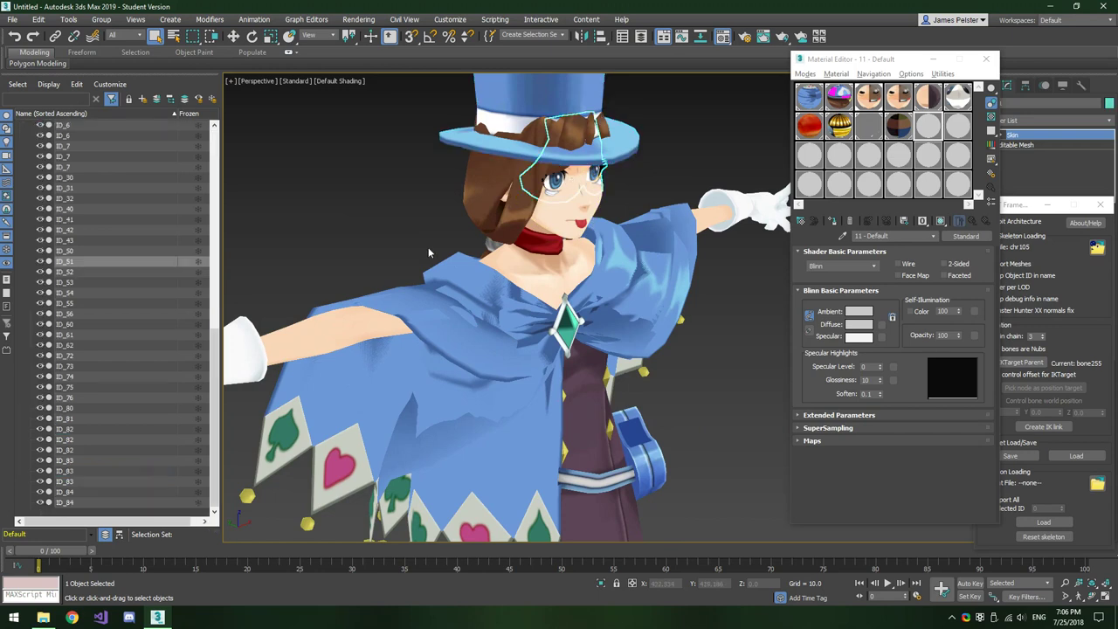
left_click(78, 304)
key("Up")
key("Up")
key("Up")
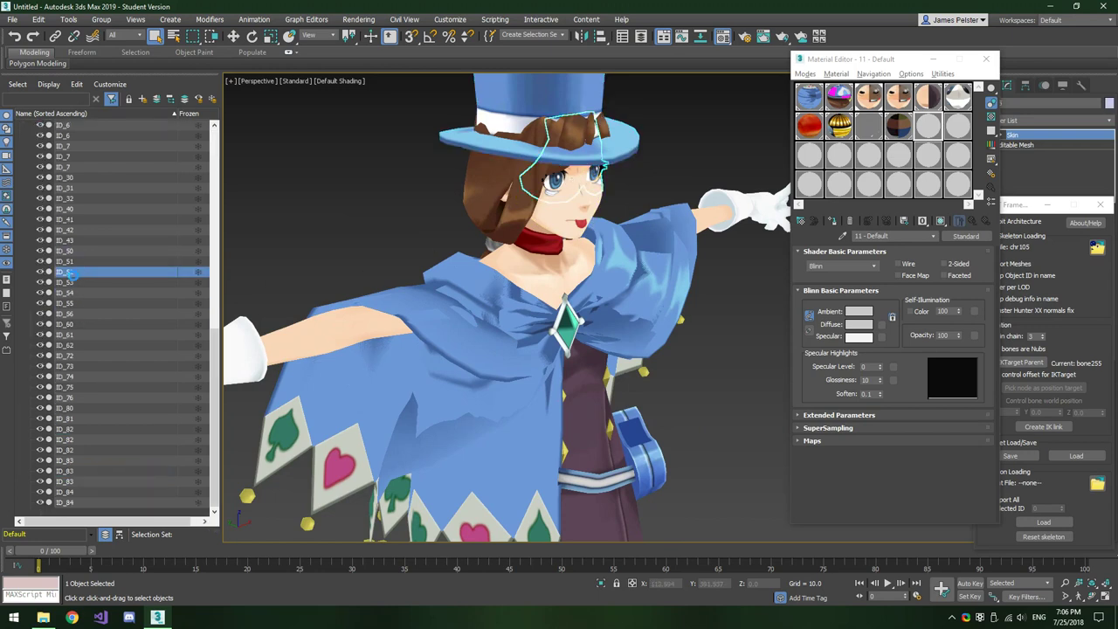
left_click(75, 336)
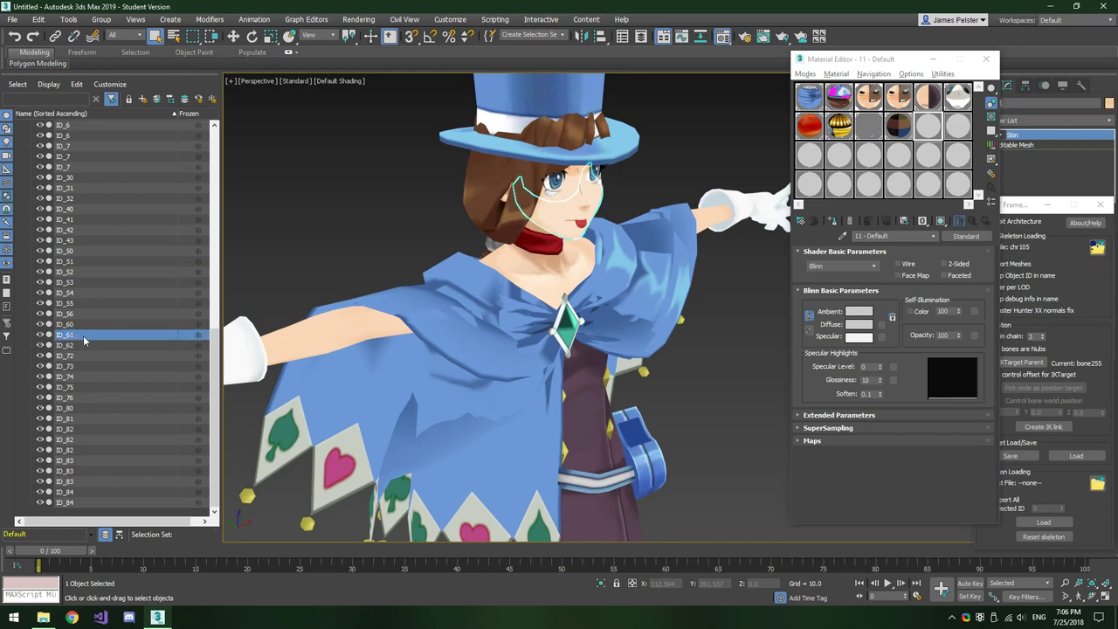
Hide the alternate hand meshes ID_41, ID_42 and ID_43, and select the ID_40 hand
left_click(81, 219)
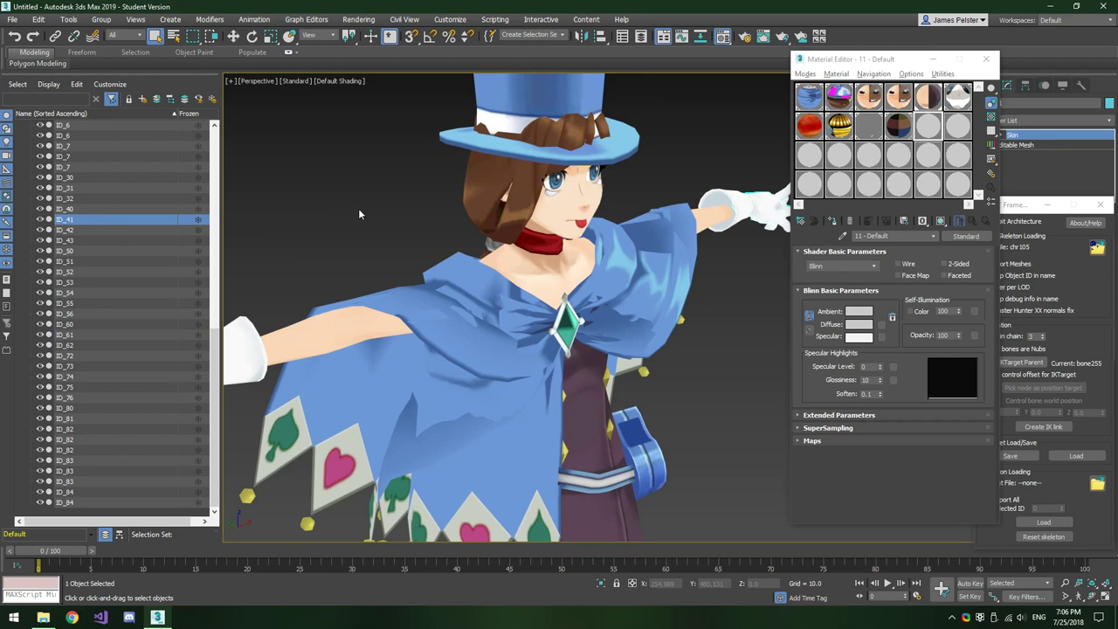
scroll(696, 405, "down", 5)
middle_click_drag(706, 335, 599, 111, "alt")
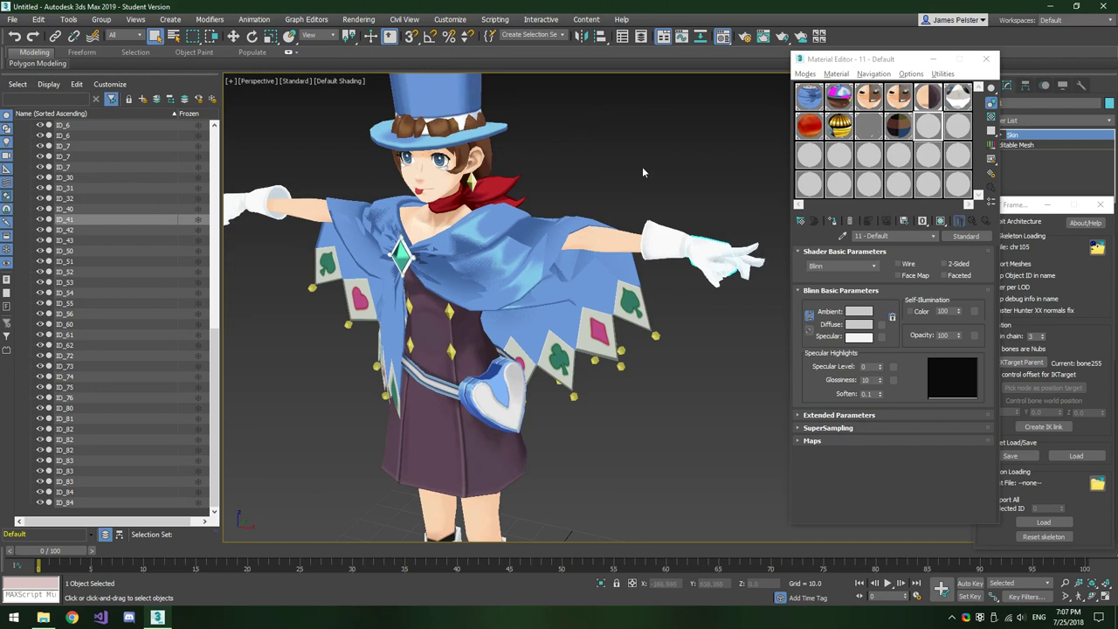
left_click(39, 219)
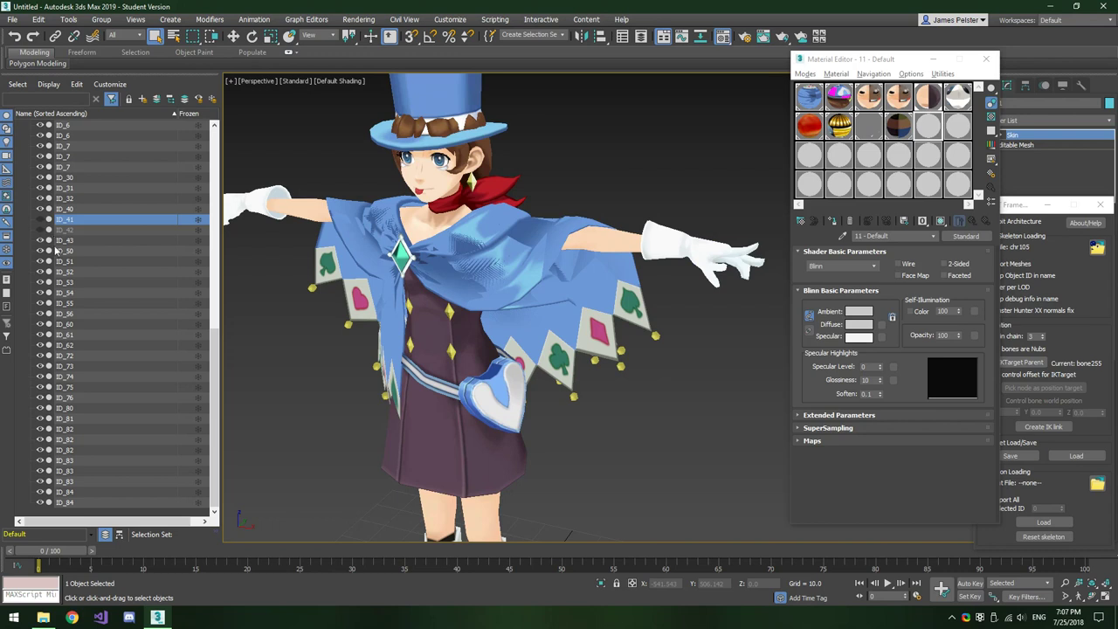
left_click(39, 240)
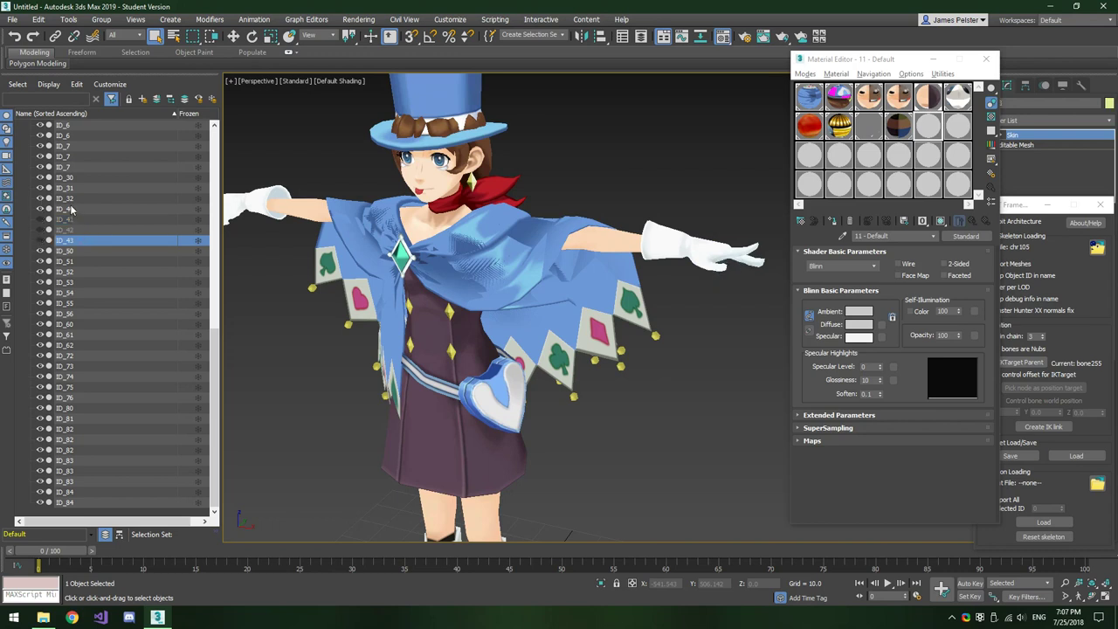
key("Up")
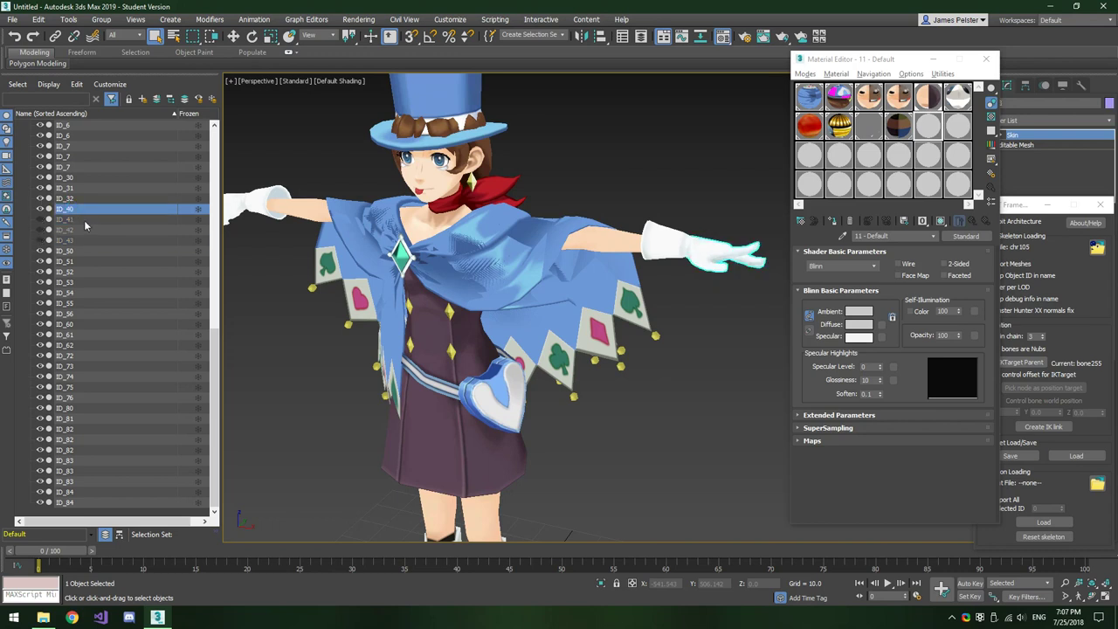
Unhide the alternate hand meshes ID_41, ID_42 and ID_43
left_click(40, 219)
left_click(40, 230)
left_click(41, 240)
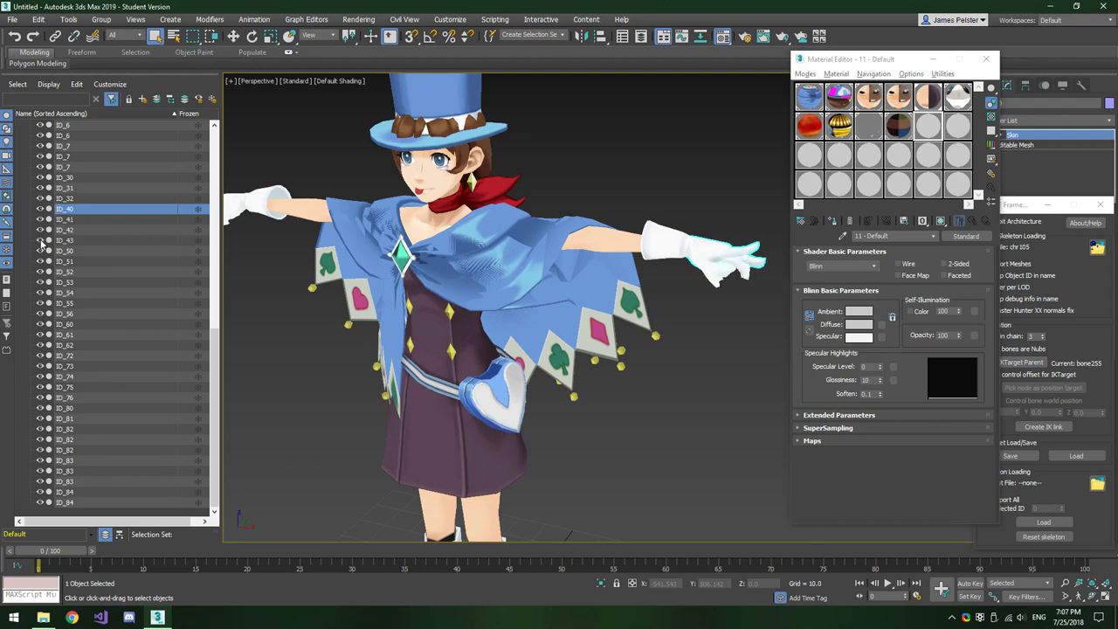
Hide the alternate hand meshes ID_43, ID_42, ID_41, ID_32 and ID_31, leaving ID_30 and ID_40 shown
left_click(40, 240)
left_click(40, 230)
left_click(40, 219)
left_click(40, 198)
left_click(40, 188)
middle_click_drag(300, 155, 377, 180)
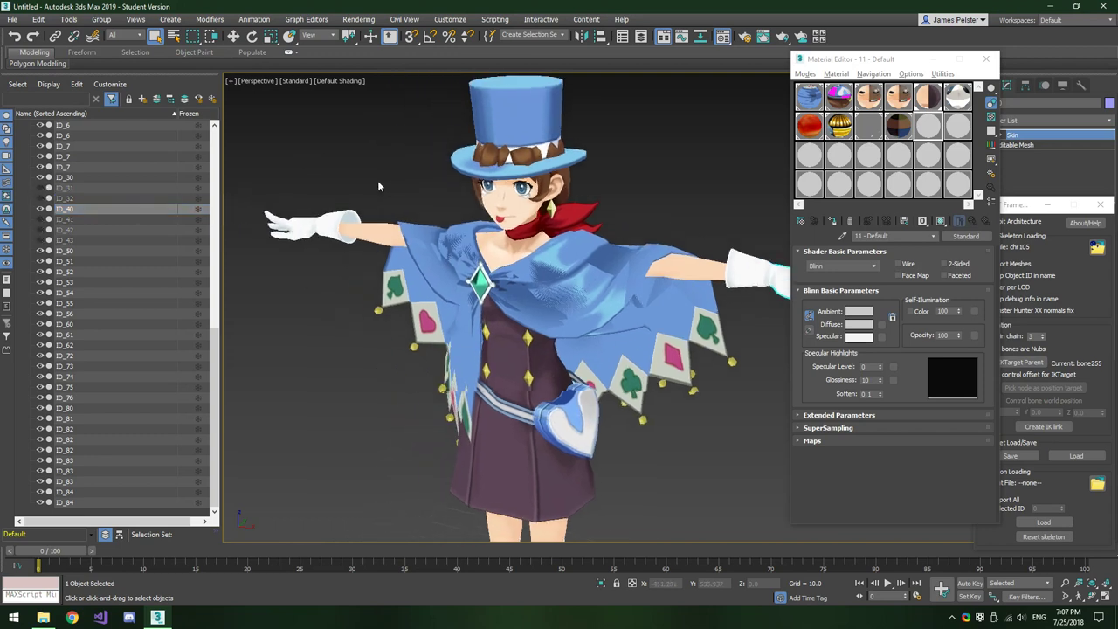
Check the alternate lower-face meshes ID_62 and ID_61 on the model and hide both
left_click(77, 346)
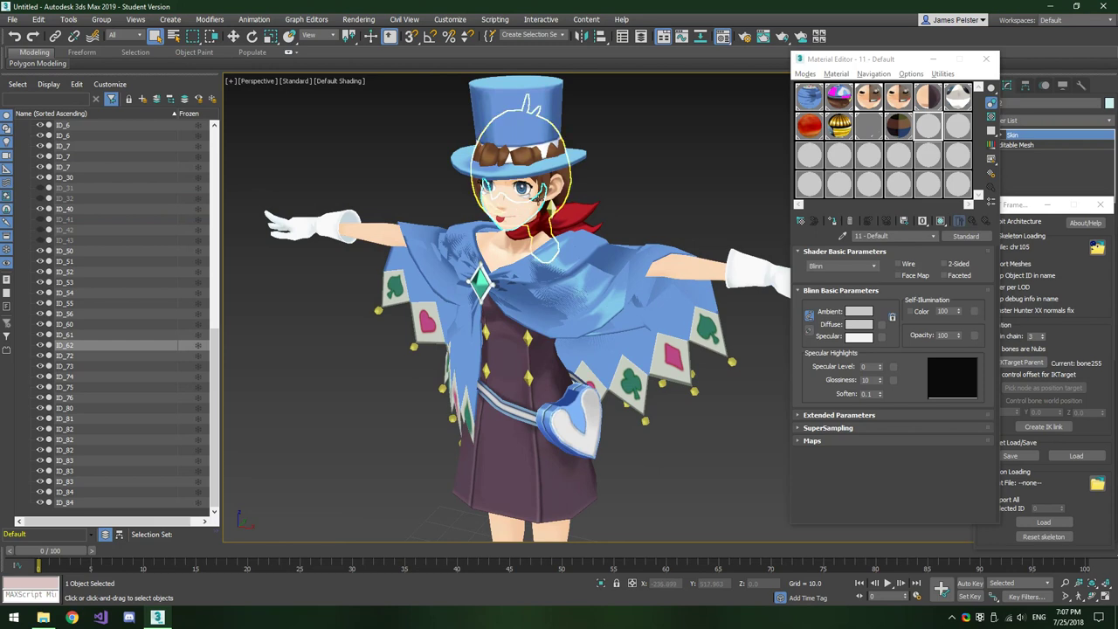
left_click(82, 334)
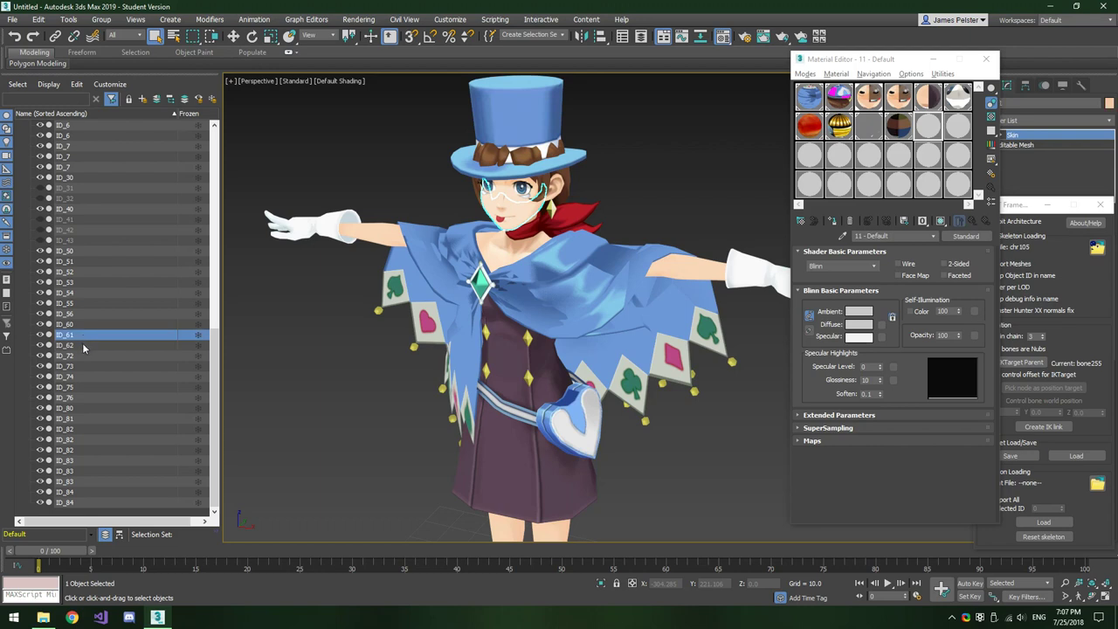
left_click(39, 346)
left_click(39, 336)
Select the alternate upper-face meshes ID_51 through ID_56 and hide them all together
left_click(70, 315)
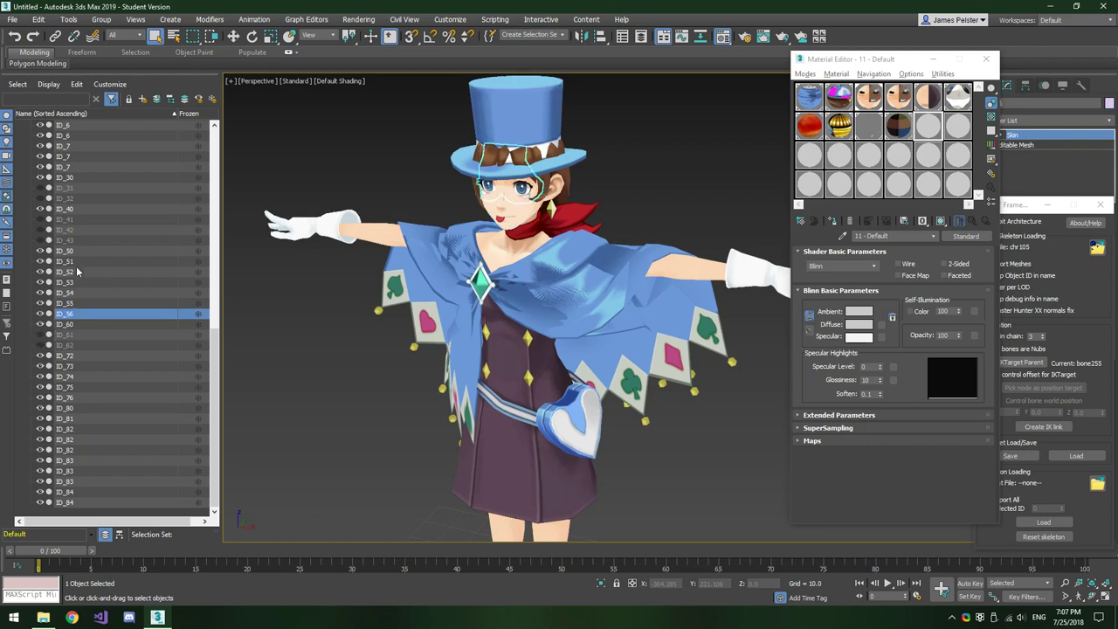
left_click(75, 262, "shift")
left_click(39, 266)
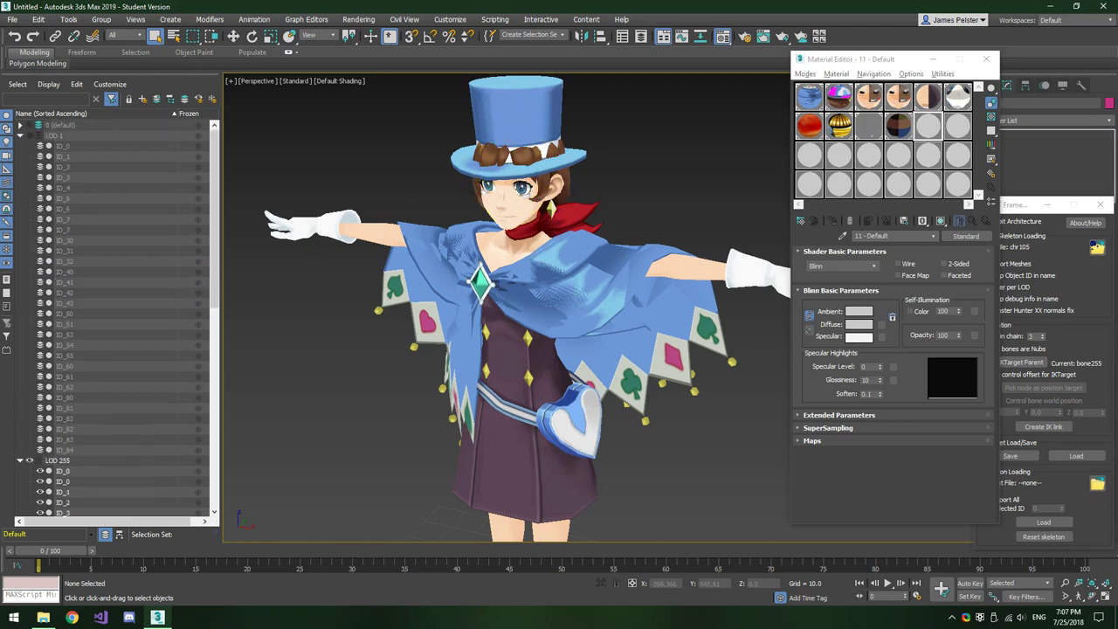
Hide the extra facial detail meshes ID_72, ID_73, ID_74, ID_75 and ID_76
scroll(521, 189, "up", 5)
left_click(488, 223)
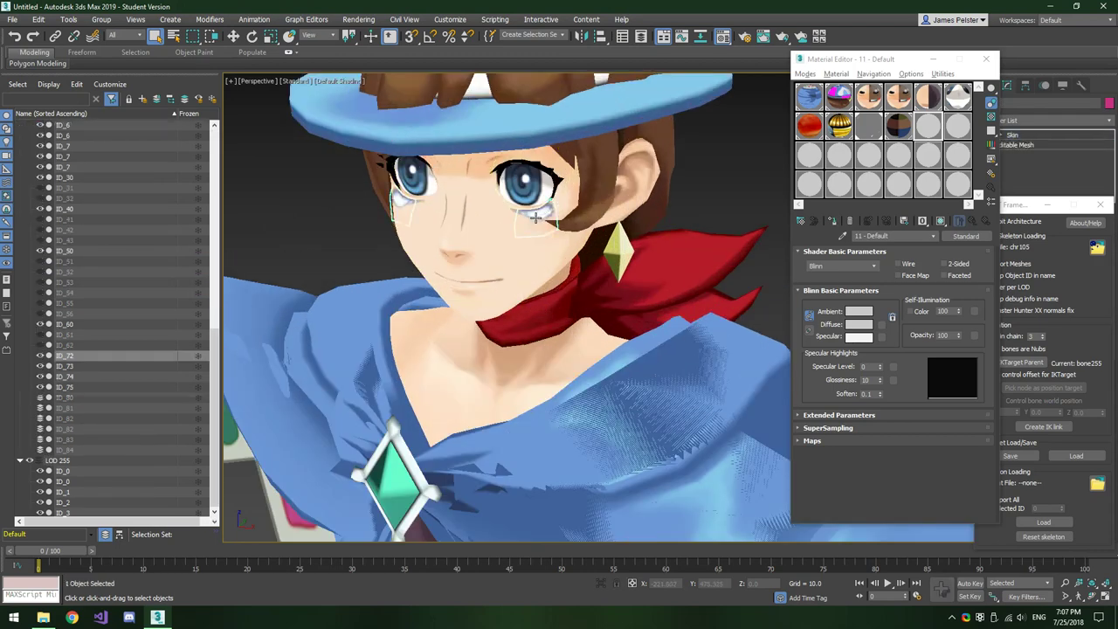
left_click(40, 356)
left_click(83, 367)
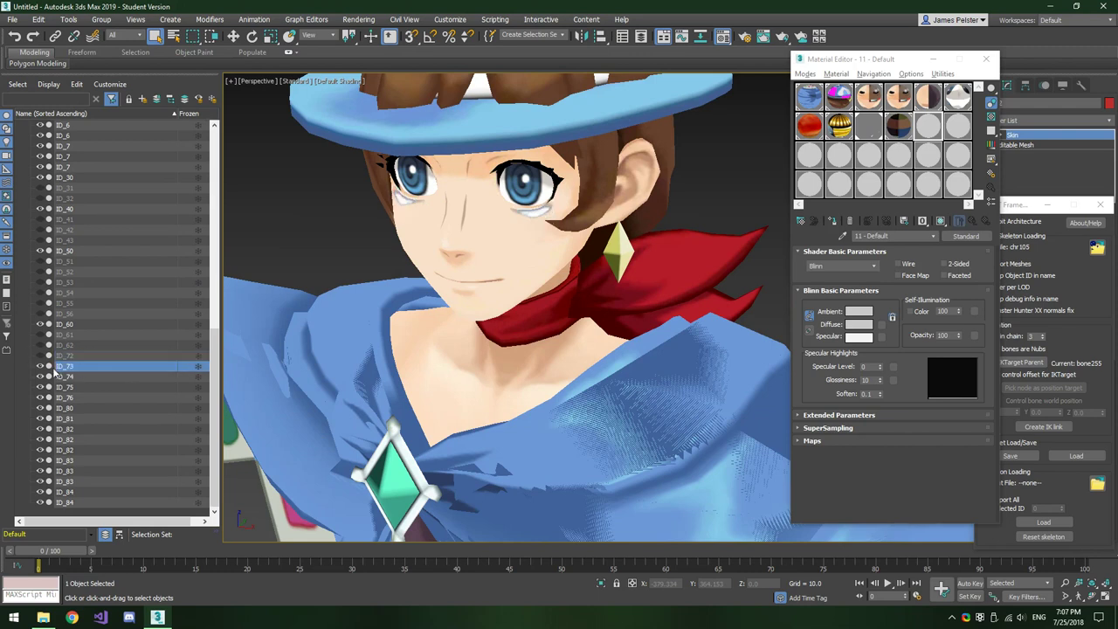
left_click(40, 366)
left_click(70, 377)
left_click(41, 376)
left_click(81, 386)
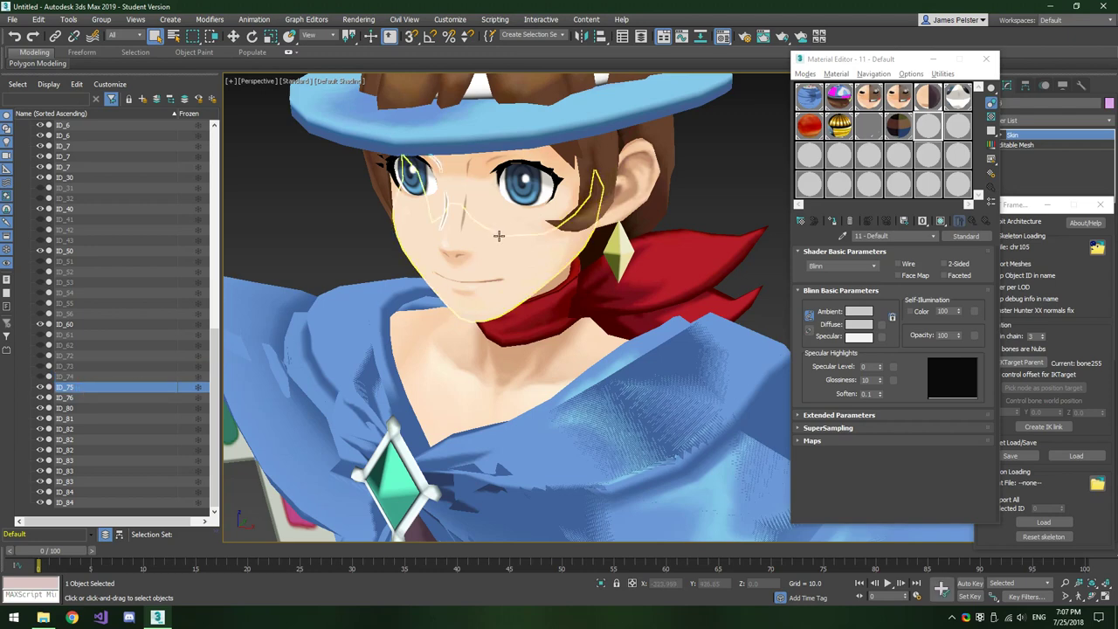
mouse_move(444, 230)
middle_mouse_down("alt")
mouse_move(457, 217)
mouse_move(444, 218)
middle_mouse_up("alt")
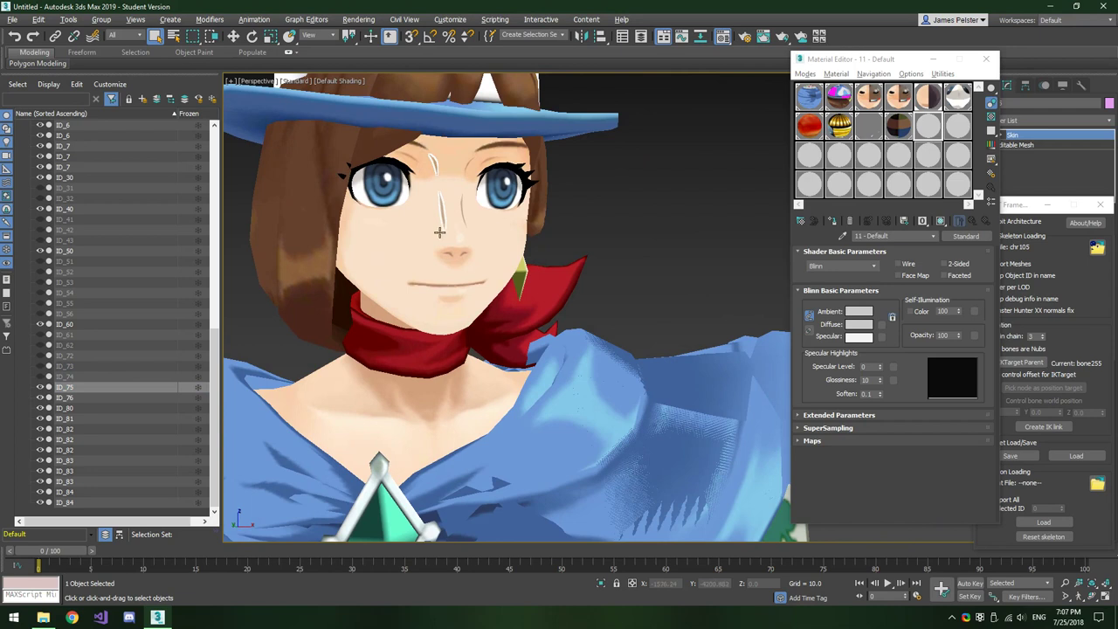
left_click(40, 398)
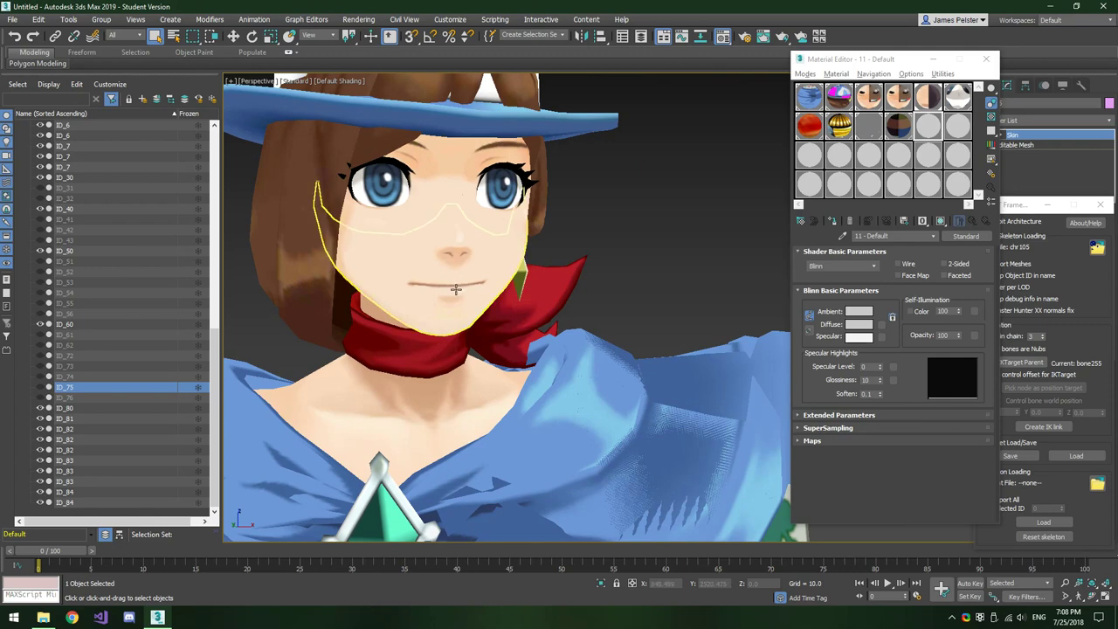
Select the ID_4 hair mesh and inspect where it meets the hat
left_click(310, 271)
middle_click_drag(578, 196, 508, 229, "alt")
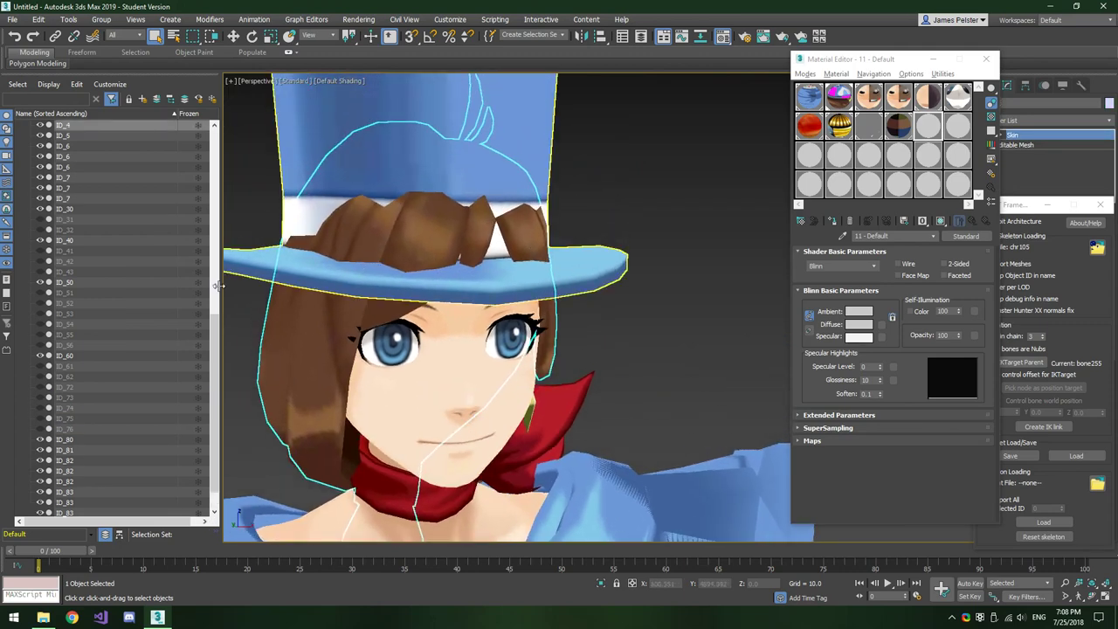
scroll(125, 178, "up", 3)
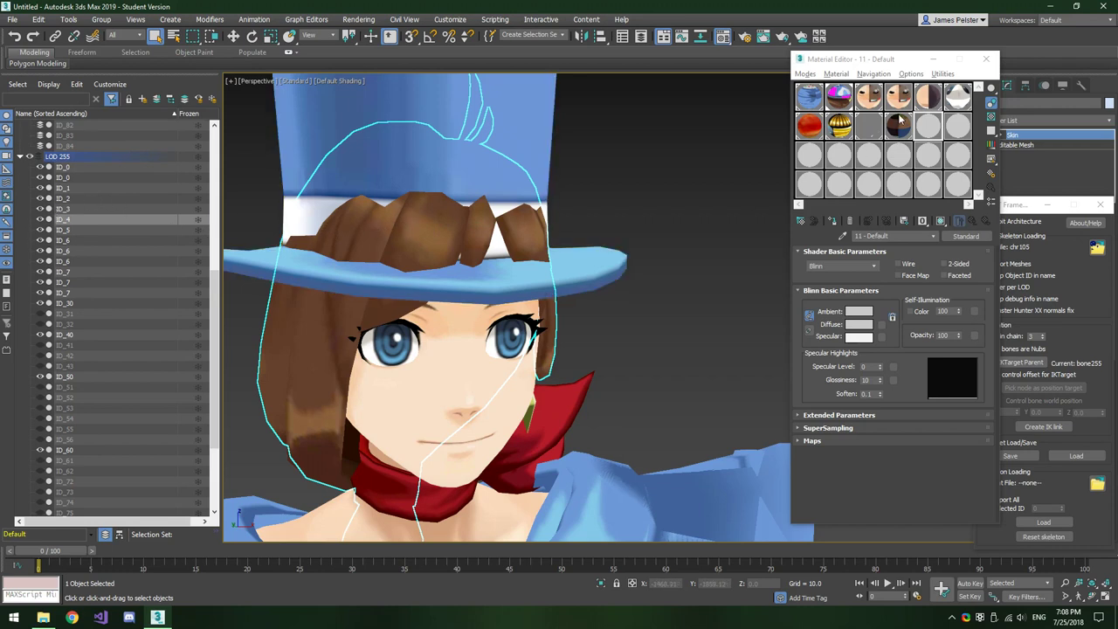
Inspect the face material Material #28 against the character's face, and select the ID_2 hat mesh
left_click(923, 96)
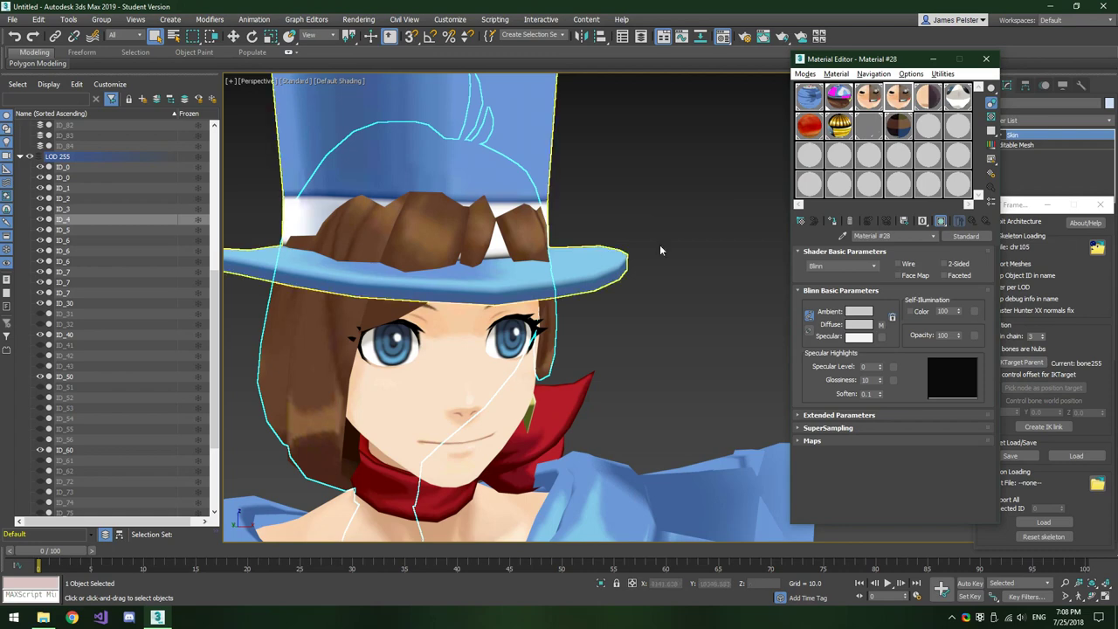
left_click(598, 268)
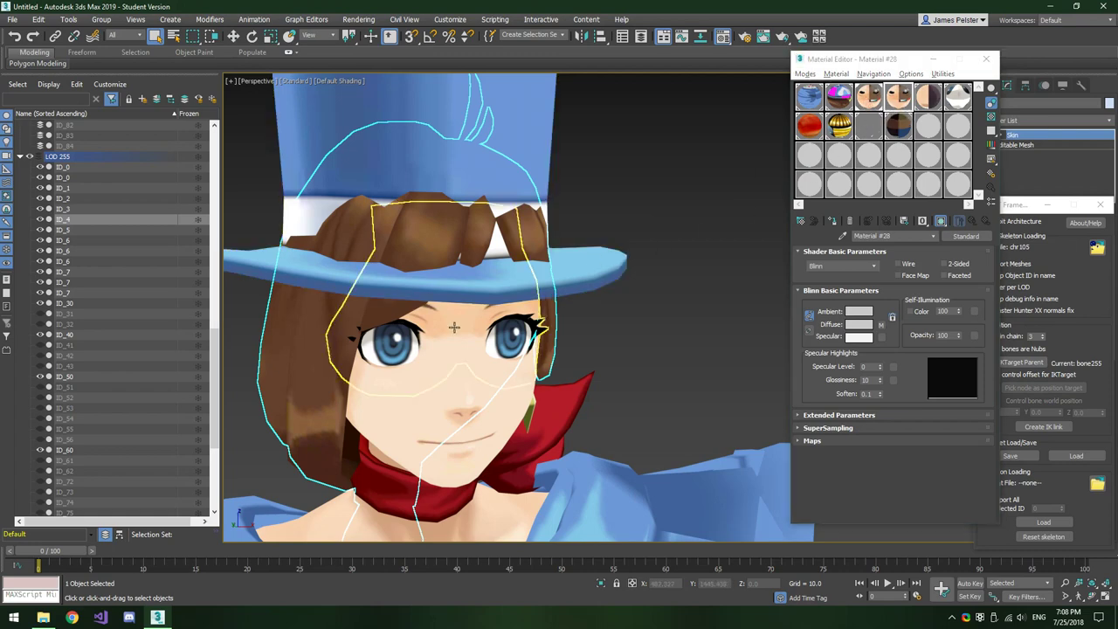
middle_click_drag(614, 345, 592, 274, "alt")
left_click(425, 188)
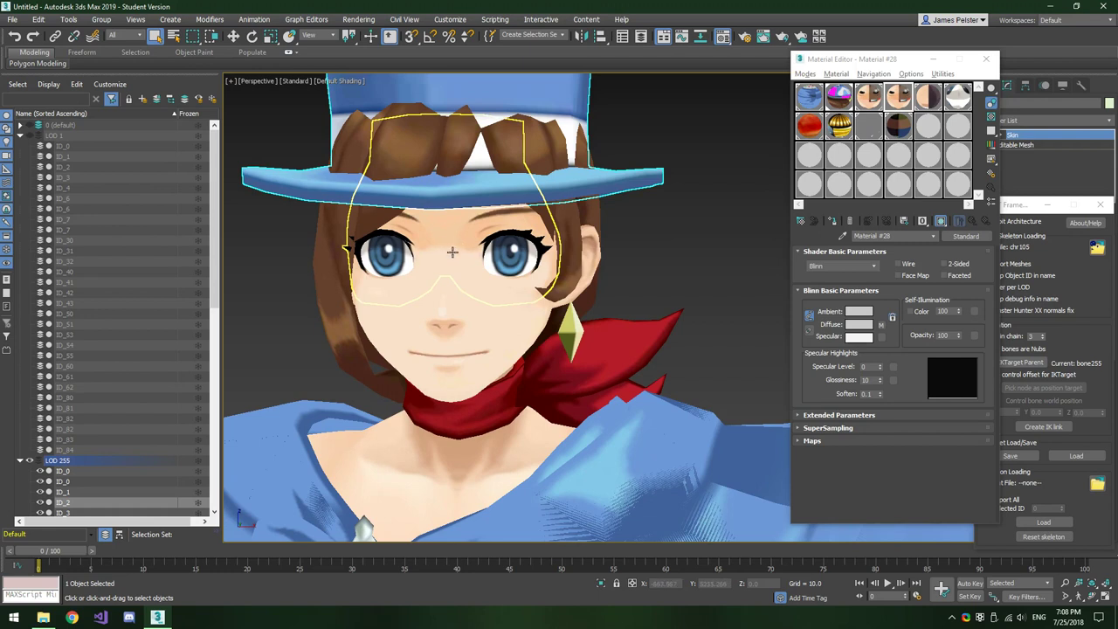
left_click(903, 94)
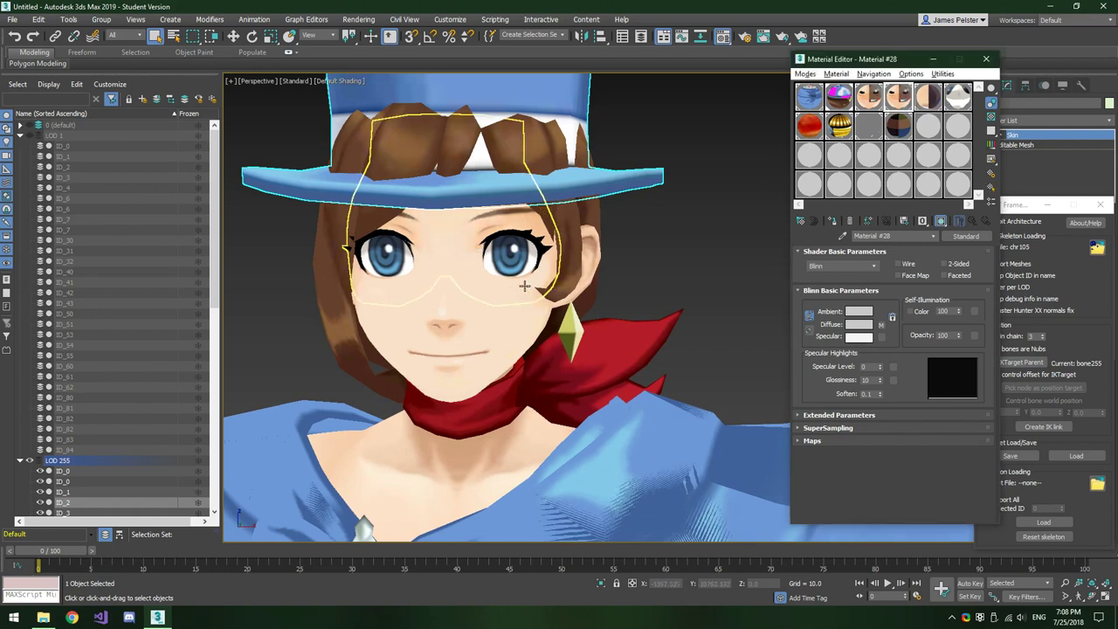
left_click_drag(869, 101, 456, 234)
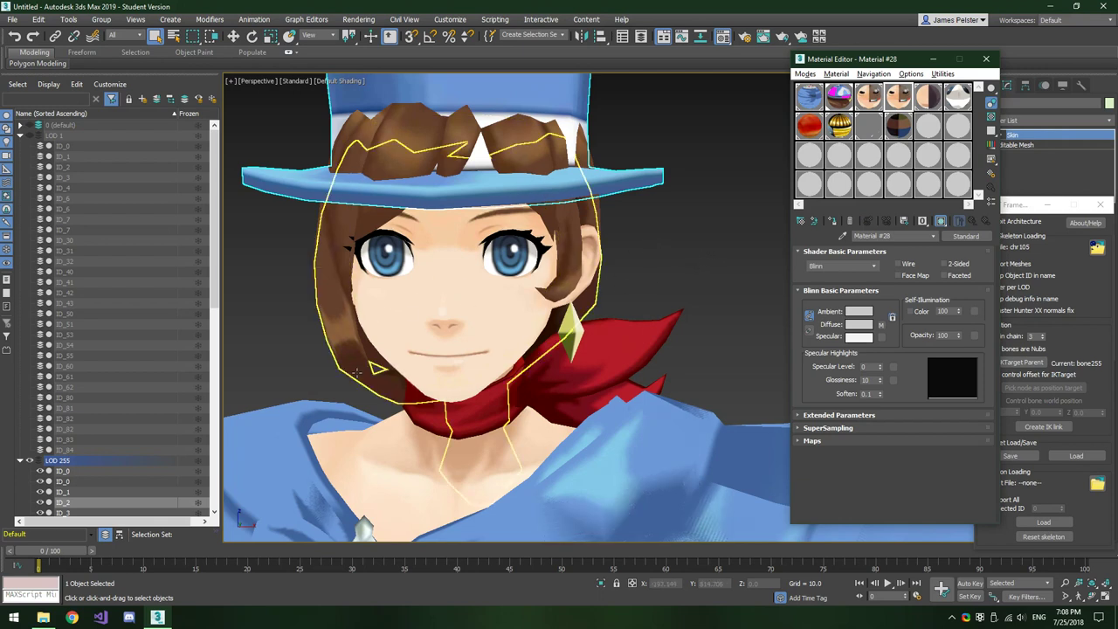
Select the hair mesh ID_4 that pokes through the hat in the LOD 255 layer and hide it
left_click(341, 278)
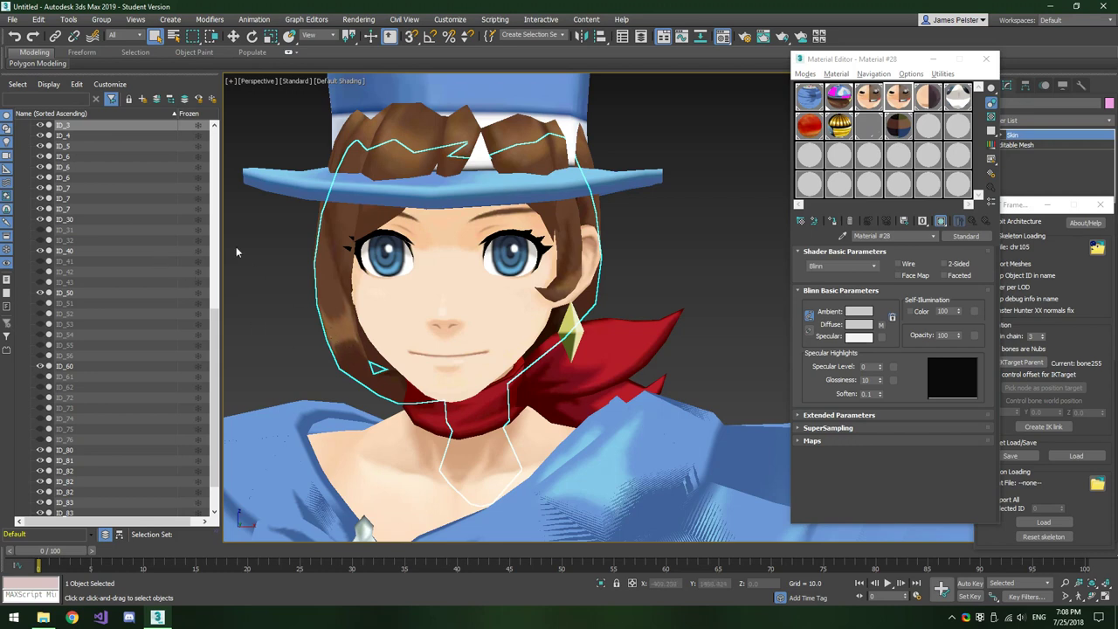
scroll(99, 163, "up", 3)
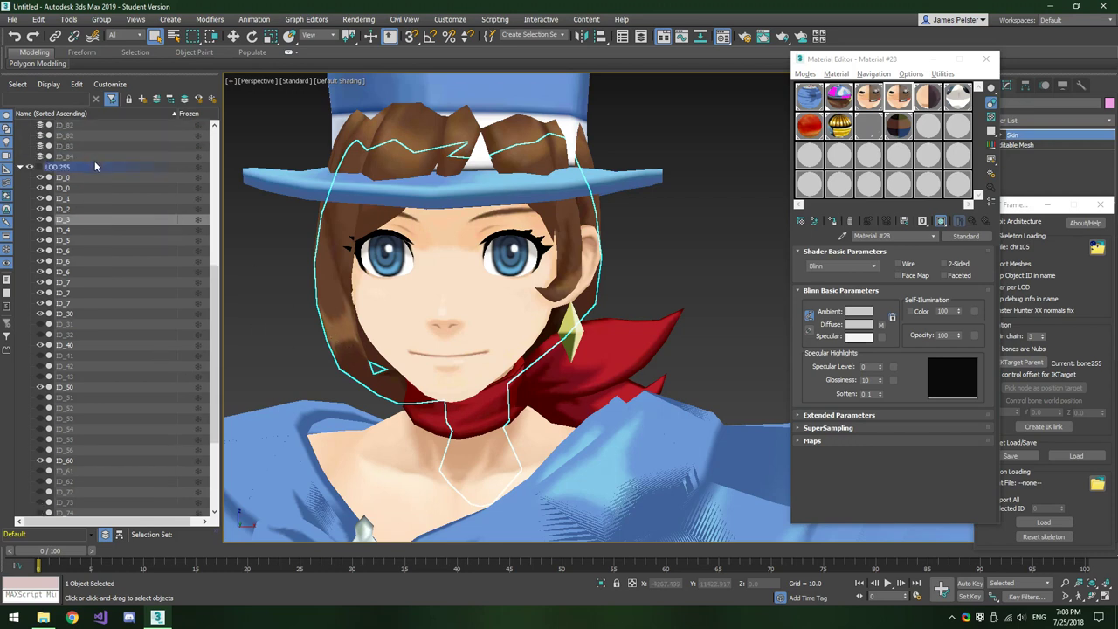
left_click(50, 228)
left_click(40, 230)
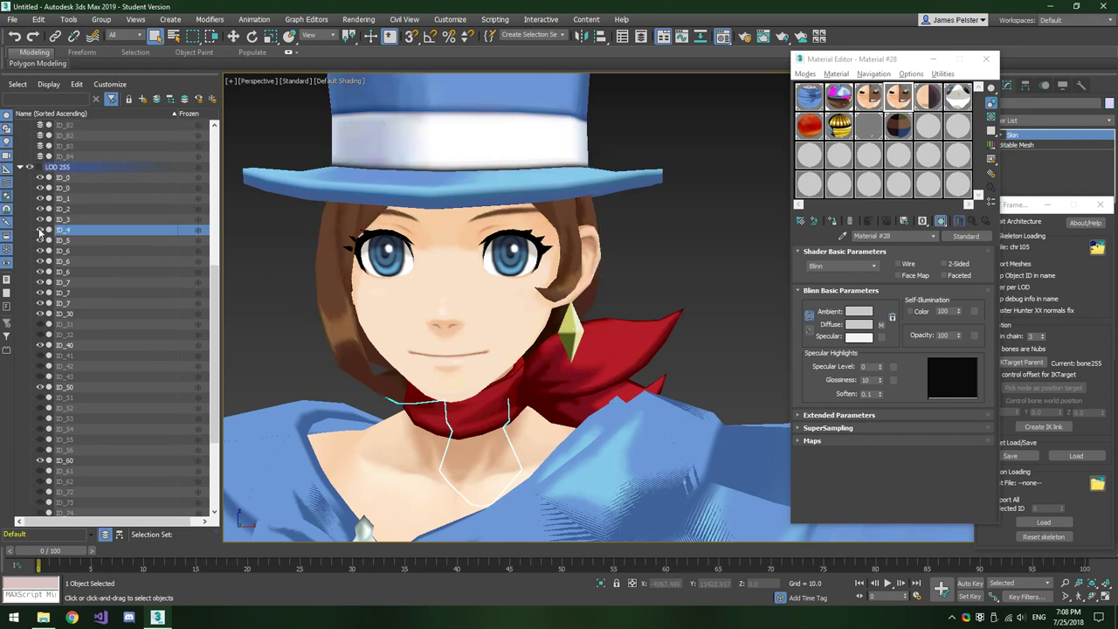
Select the cape on the model and check which parts the ID_82 meshes cover
scroll(707, 240, "down", 5)
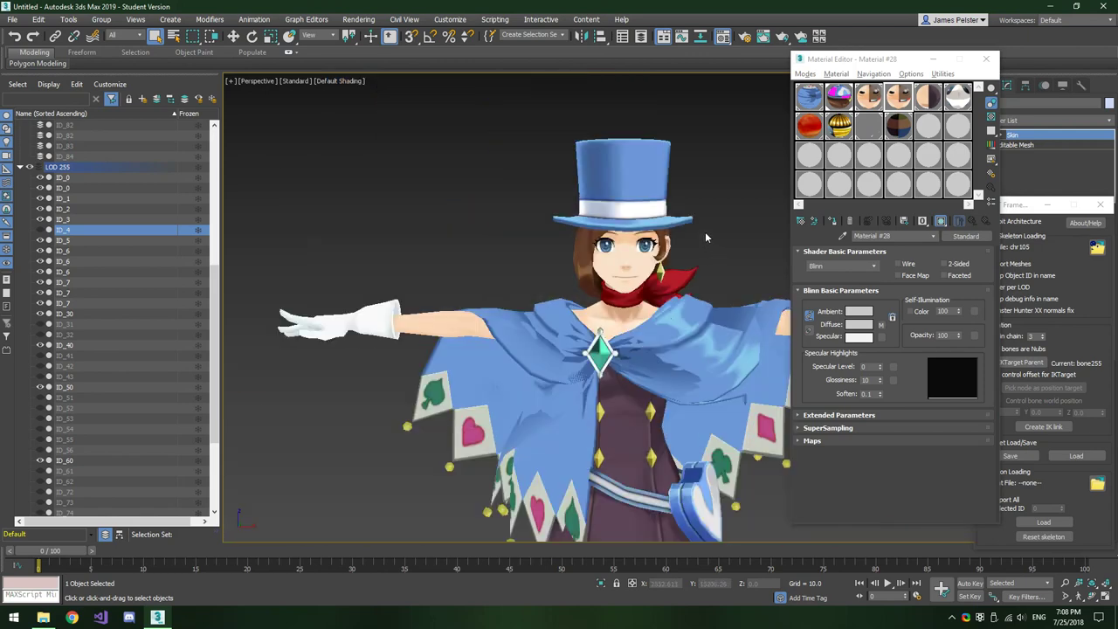
scroll(712, 233, "up", 2)
left_click(618, 226)
left_click(618, 226)
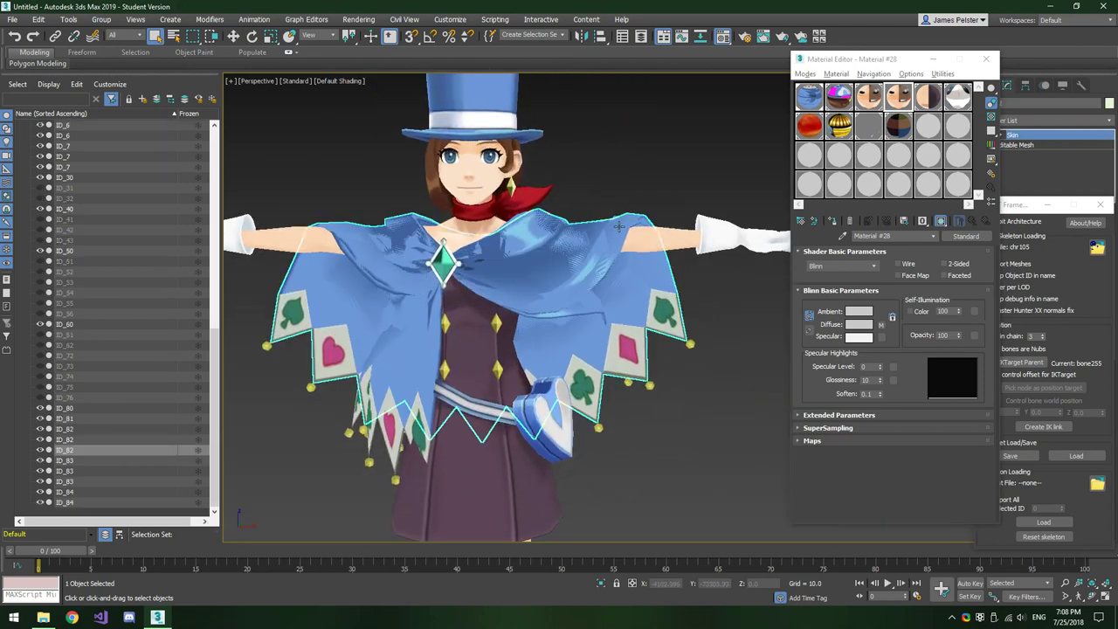
left_click(85, 428)
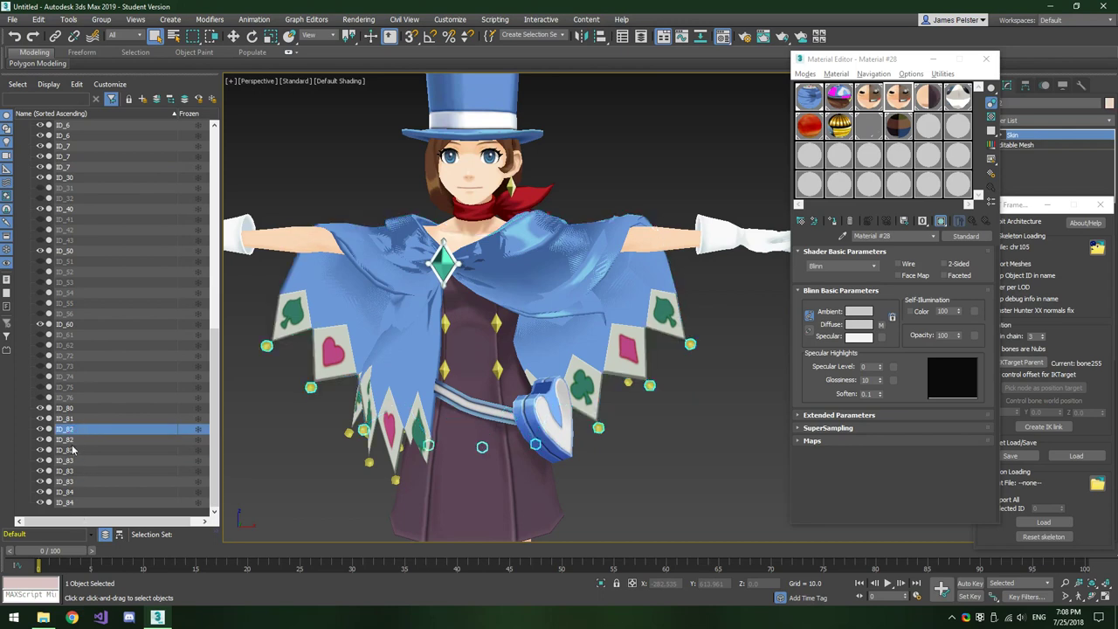
left_click(76, 441)
left_click(74, 431)
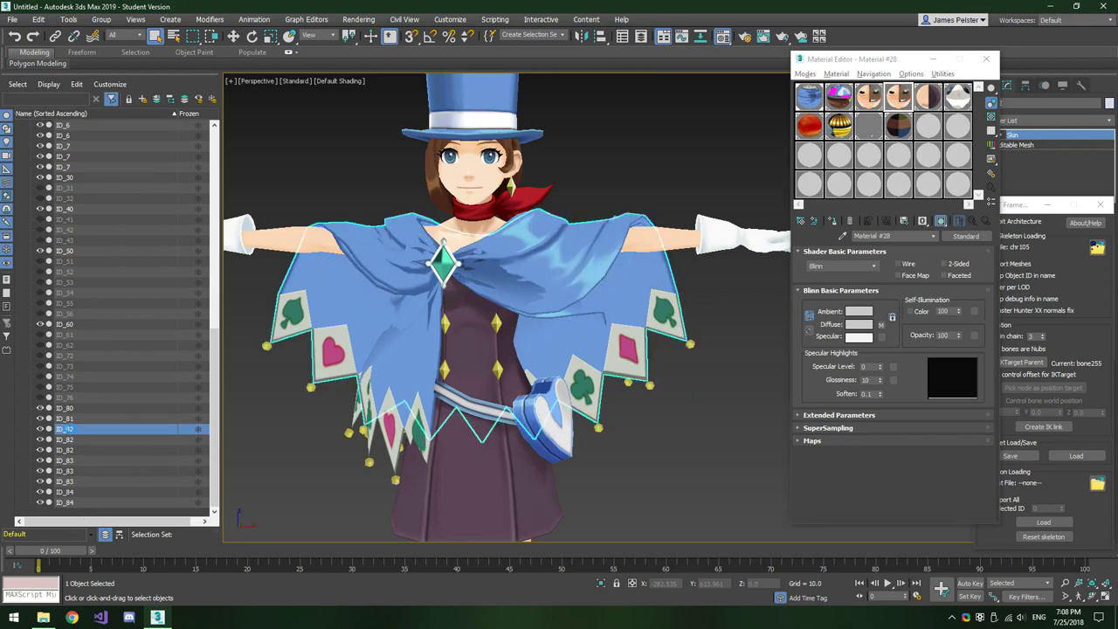
Compare the overlapping ID_82 cape meshes by selecting them alternately, ending on the second ID_82
left_click(74, 443)
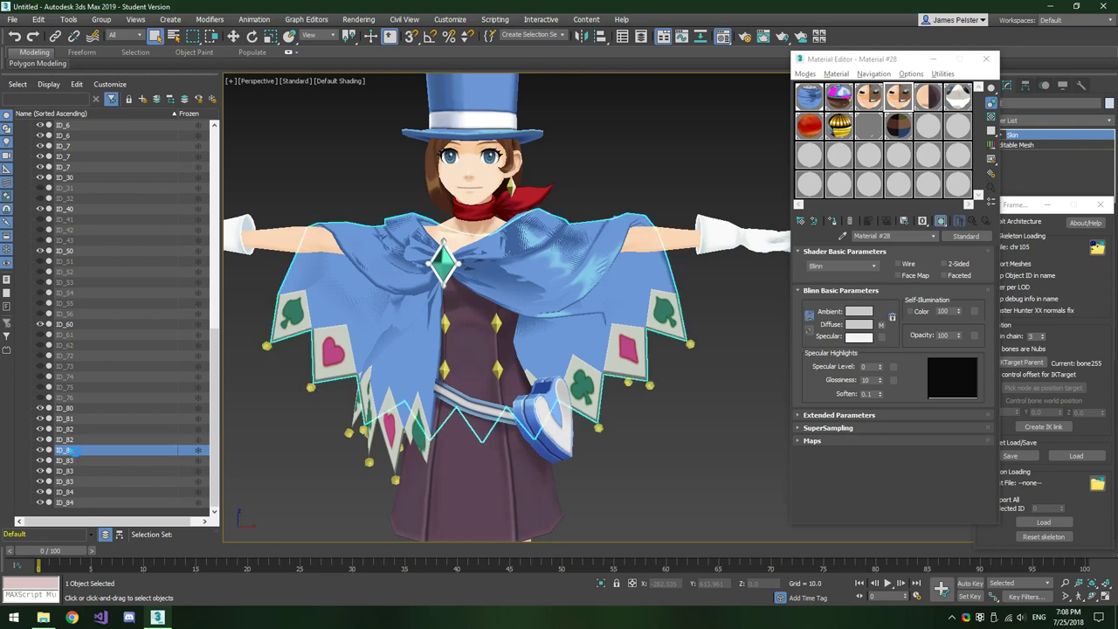
left_click(73, 431)
left_click(75, 451)
left_click(75, 441)
left_click(76, 452)
left_click(74, 441)
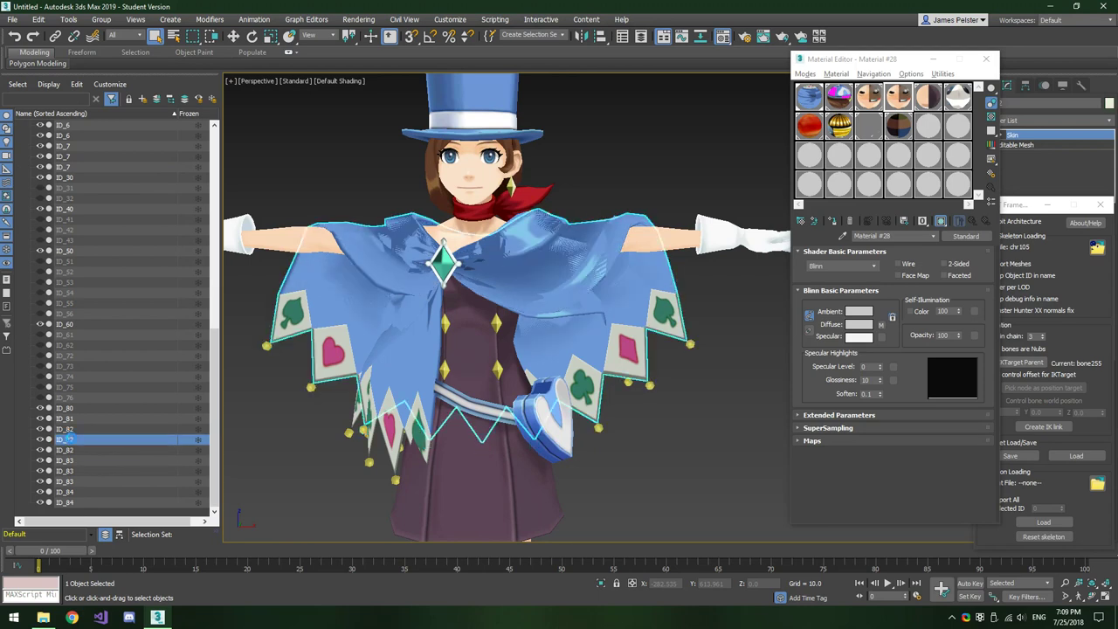
left_click(75, 451)
left_click(73, 443)
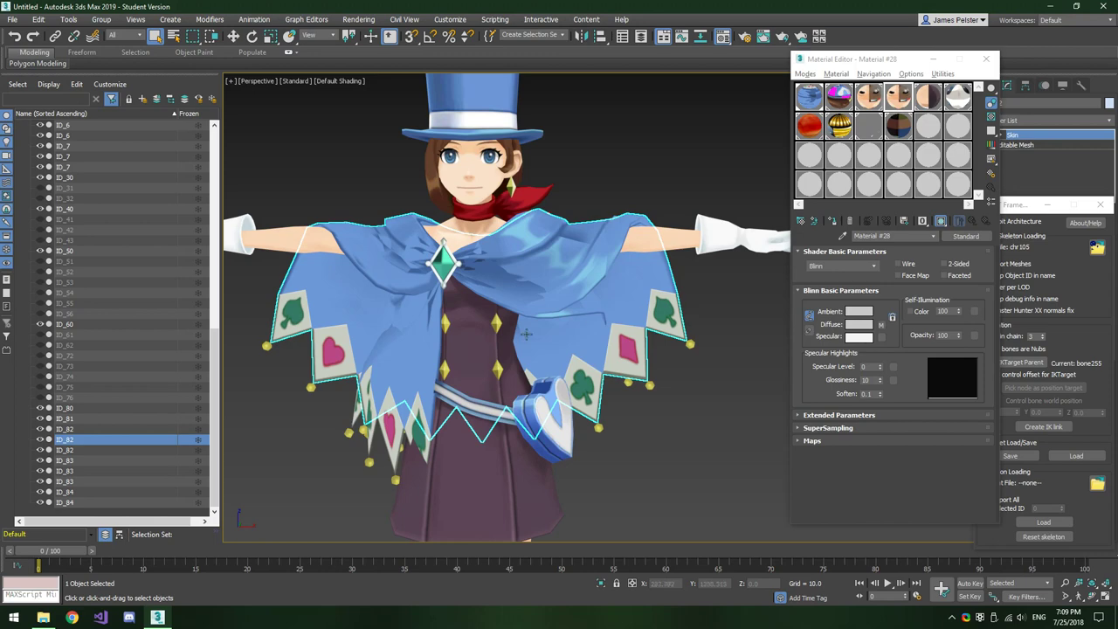
Select the second and third ID_82 cape meshes together and enable Backface Cull in their display properties
middle_click_drag(262, 314, 237, 301, "alt")
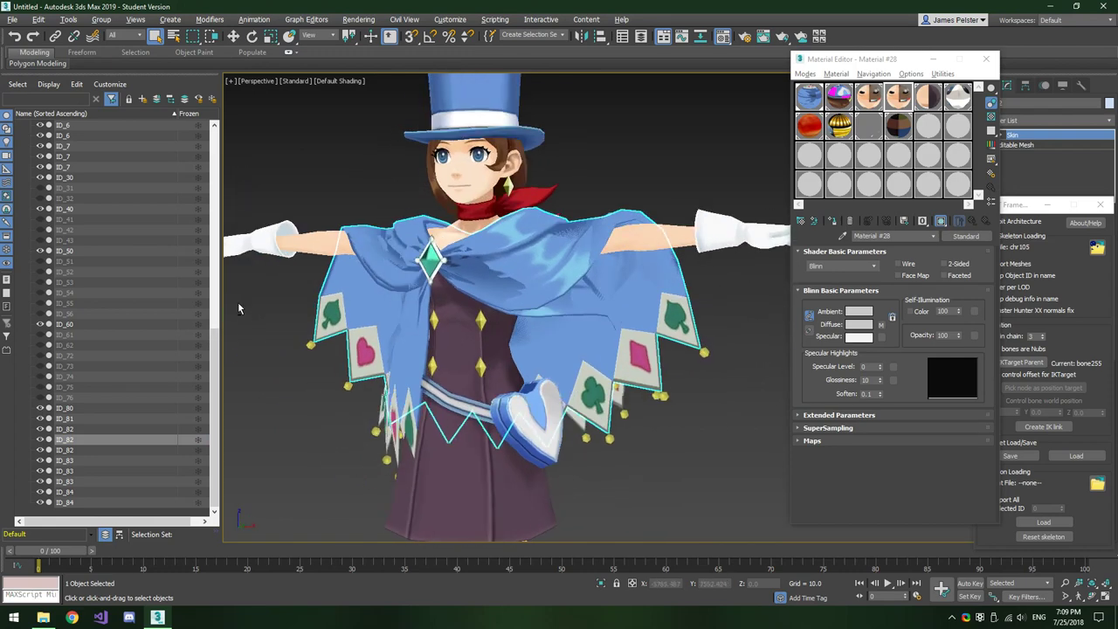
left_click(80, 449, "ctrl")
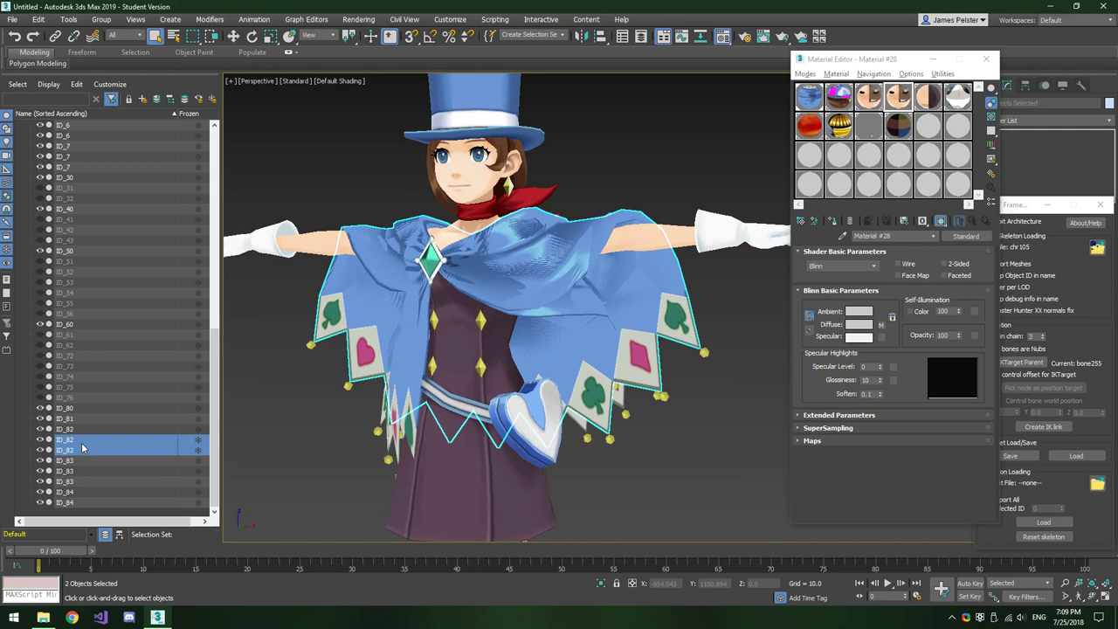
right_click(123, 448)
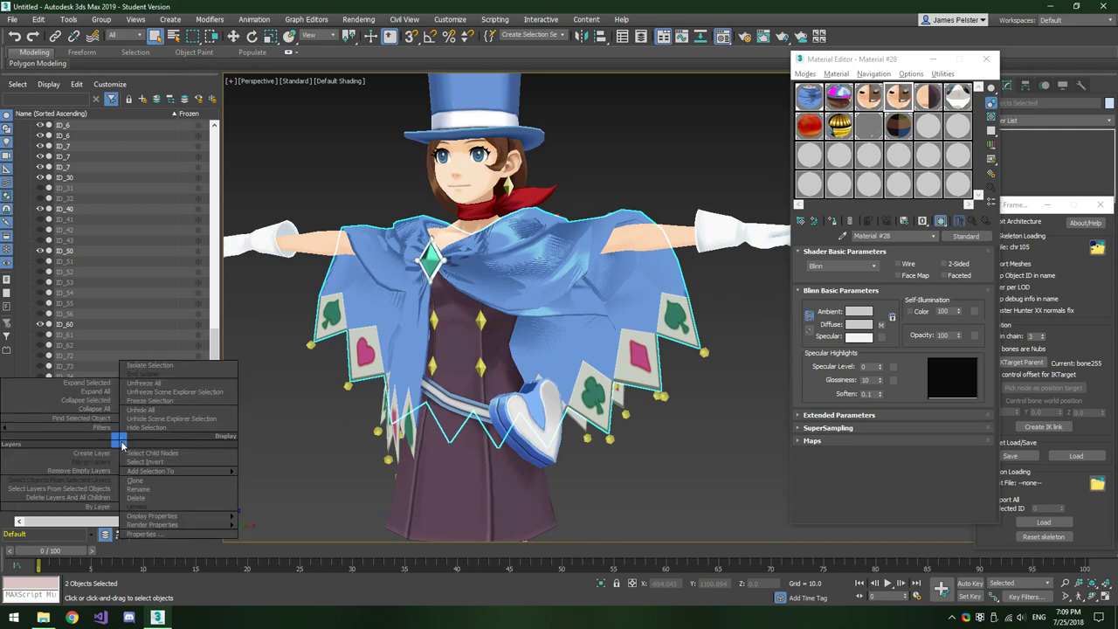
mouse_move(189, 519)
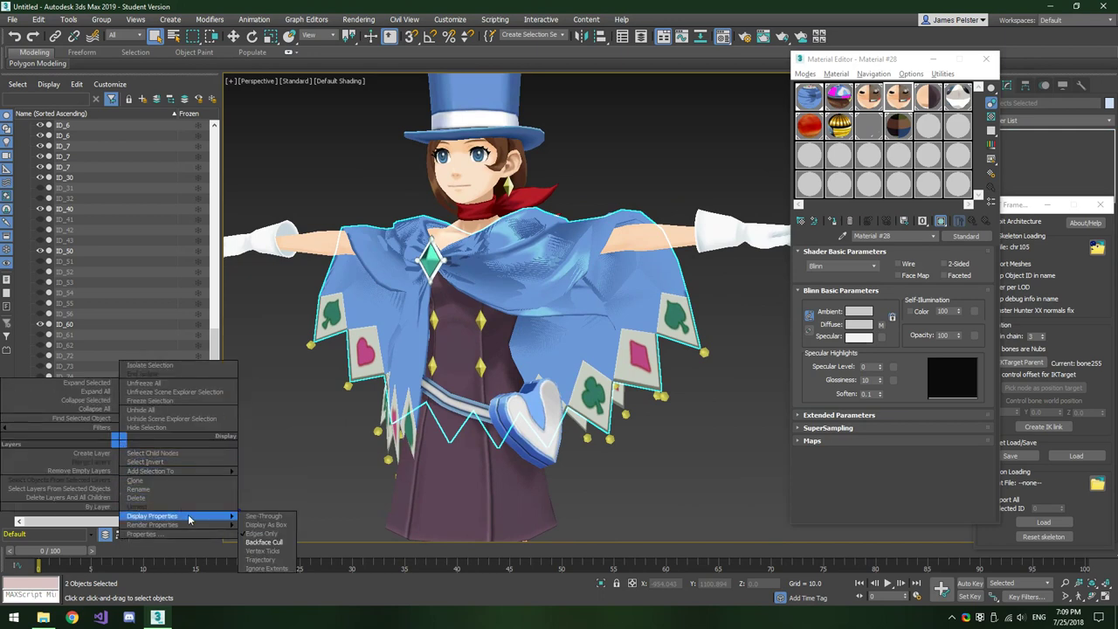
left_click(264, 542)
middle_click_drag(253, 405, 343, 420, "alt")
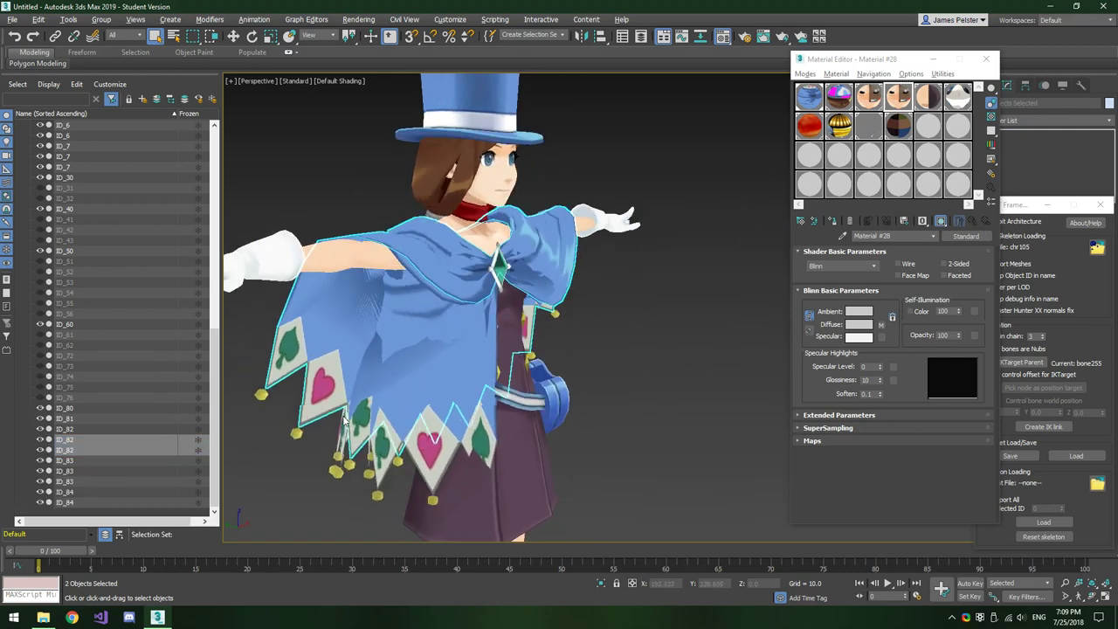
Select the second and third ID_83 cape meshes together and enable Backface Cull in their display properties
left_click(77, 471)
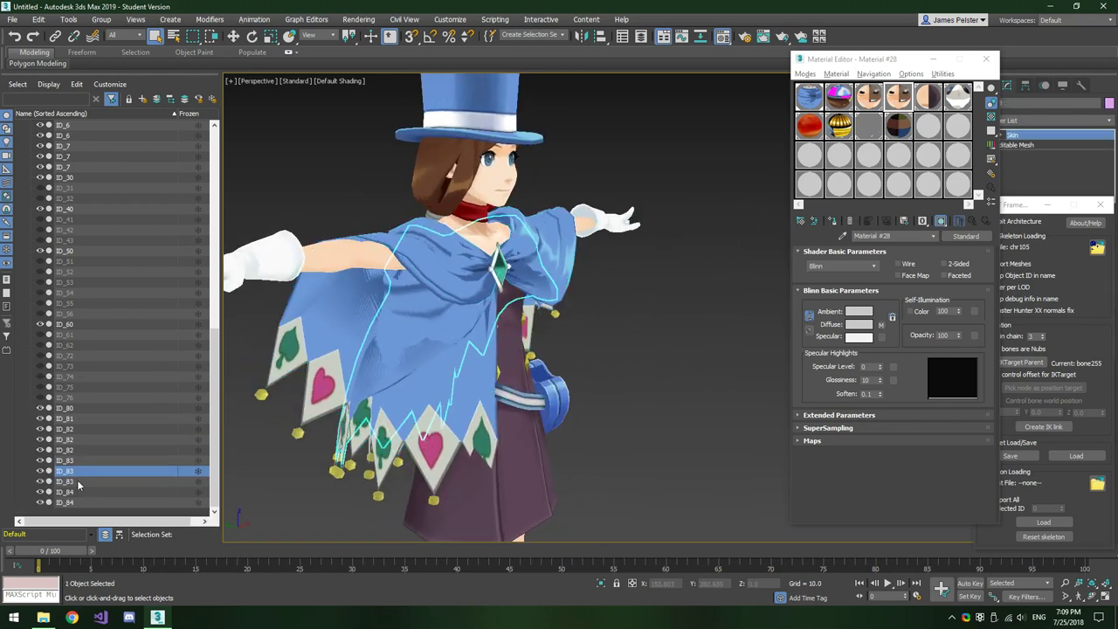
left_click(78, 481)
left_click(76, 471, "ctrl")
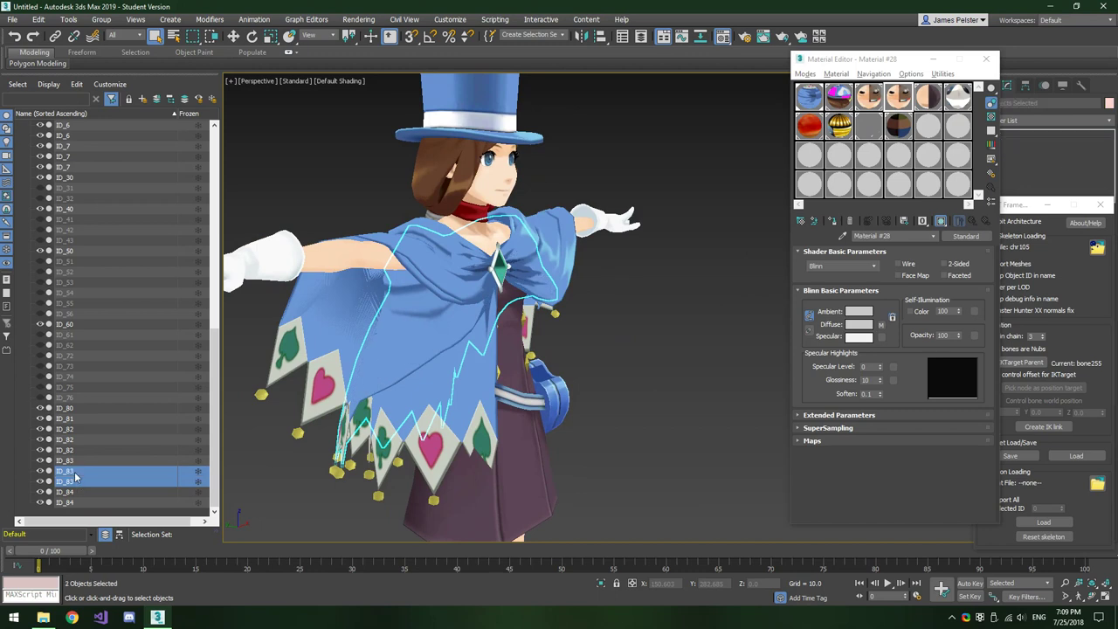
right_click(76, 473)
mouse_move(175, 546)
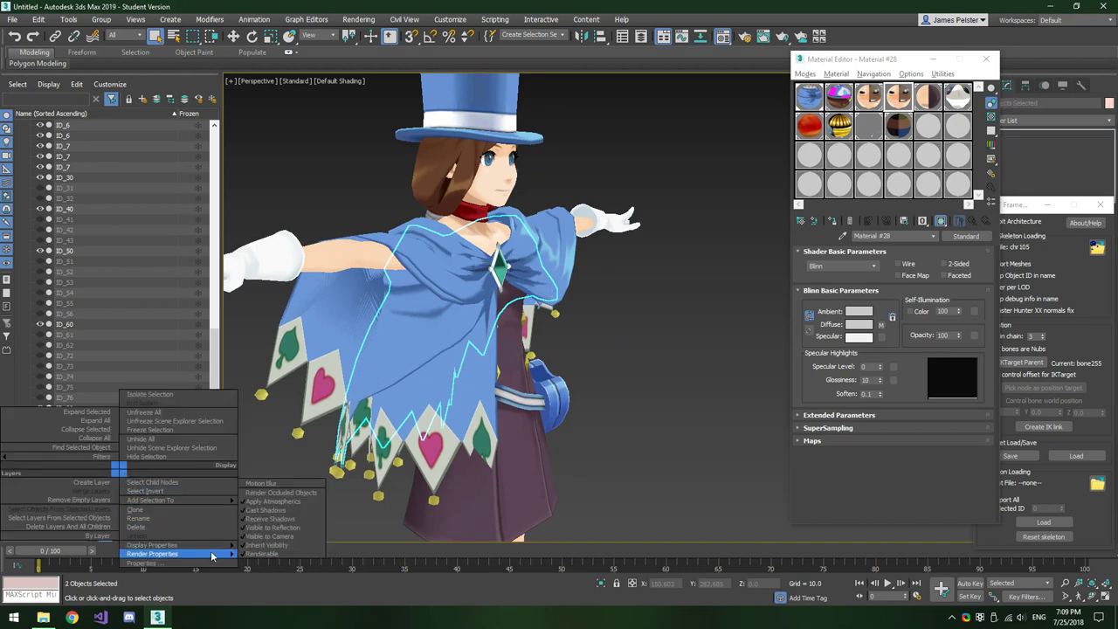
left_click(262, 562)
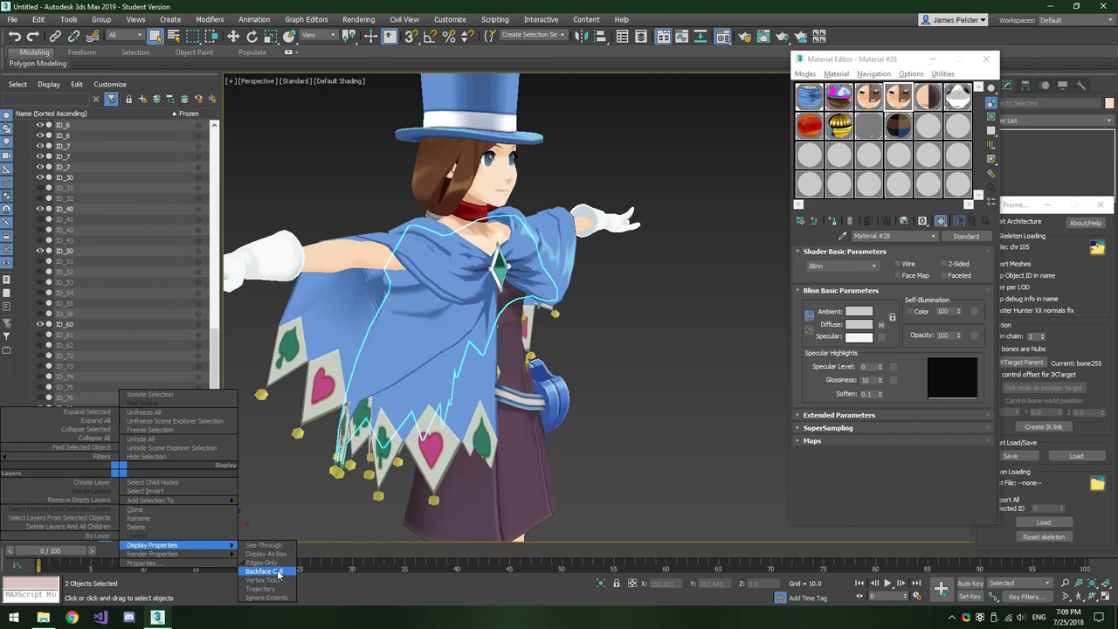
left_click(278, 574)
Select the ID_84 cape meshes, clear the selection and inspect the cape on the model from different angles
left_click(65, 491)
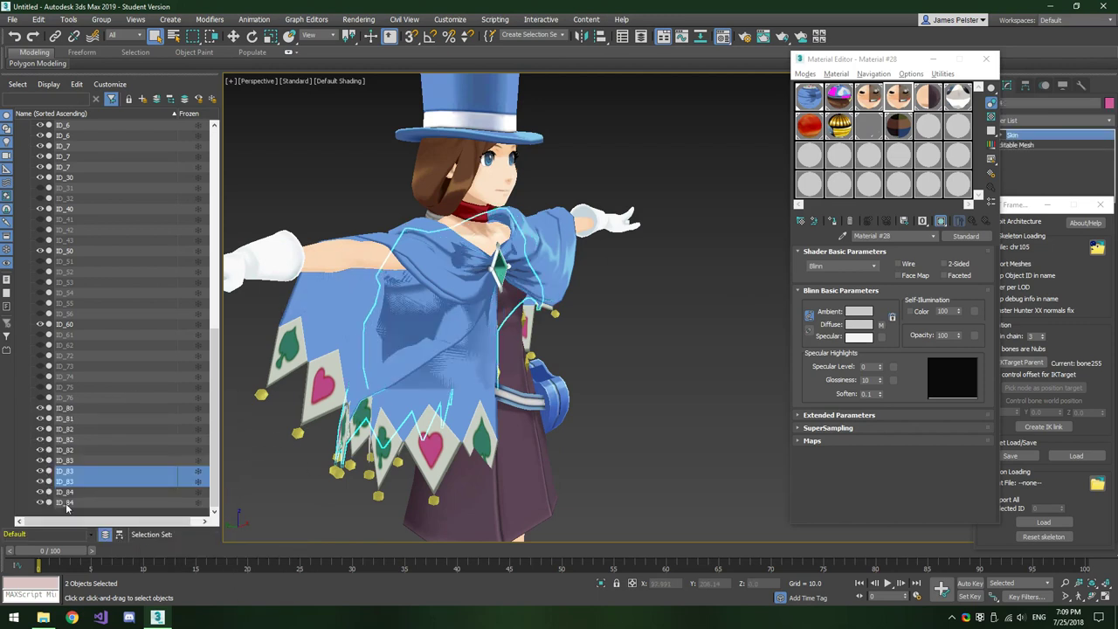
right_click(75, 508)
left_click(65, 126)
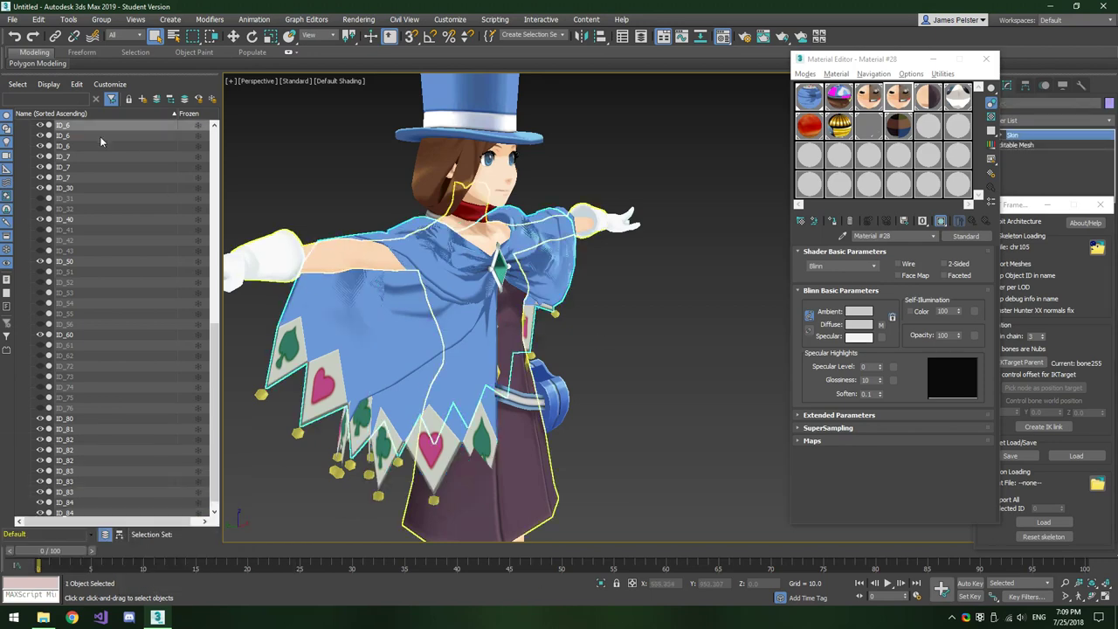
left_click(48, 84)
left_click(262, 209)
left_click(733, 440)
key("z")
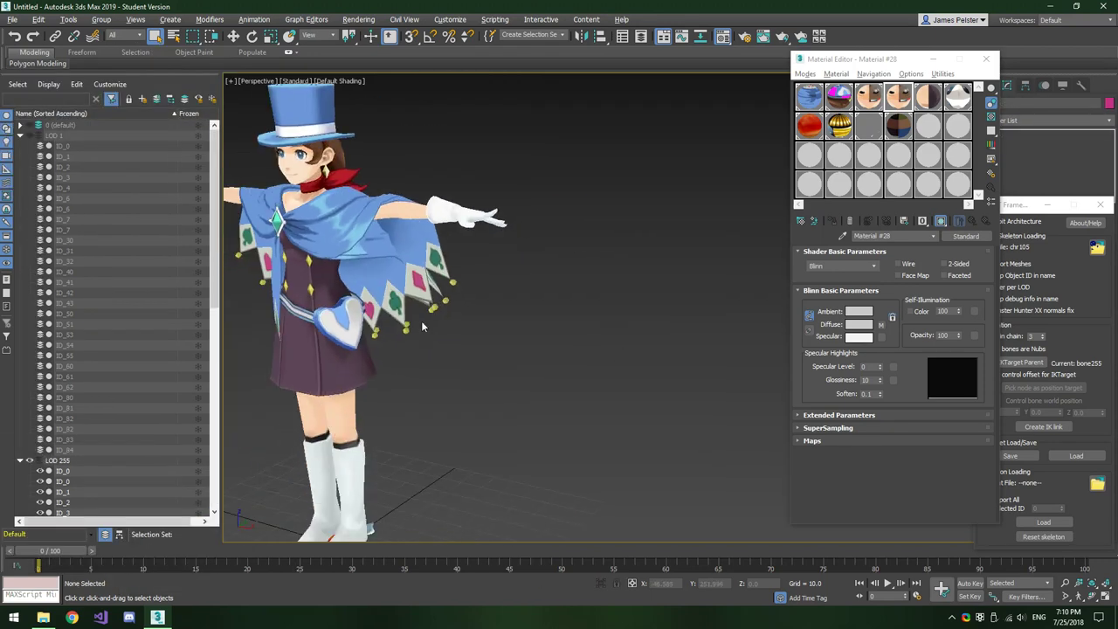
mouse_move(733, 439)
middle_mouse_down("alt")
mouse_move(618, 434)
mouse_move(743, 432)
mouse_move(624, 450)
mouse_move(475, 452)
mouse_move(722, 439)
mouse_move(618, 435)
mouse_move(620, 448)
mouse_move(714, 441)
middle_mouse_up("alt")
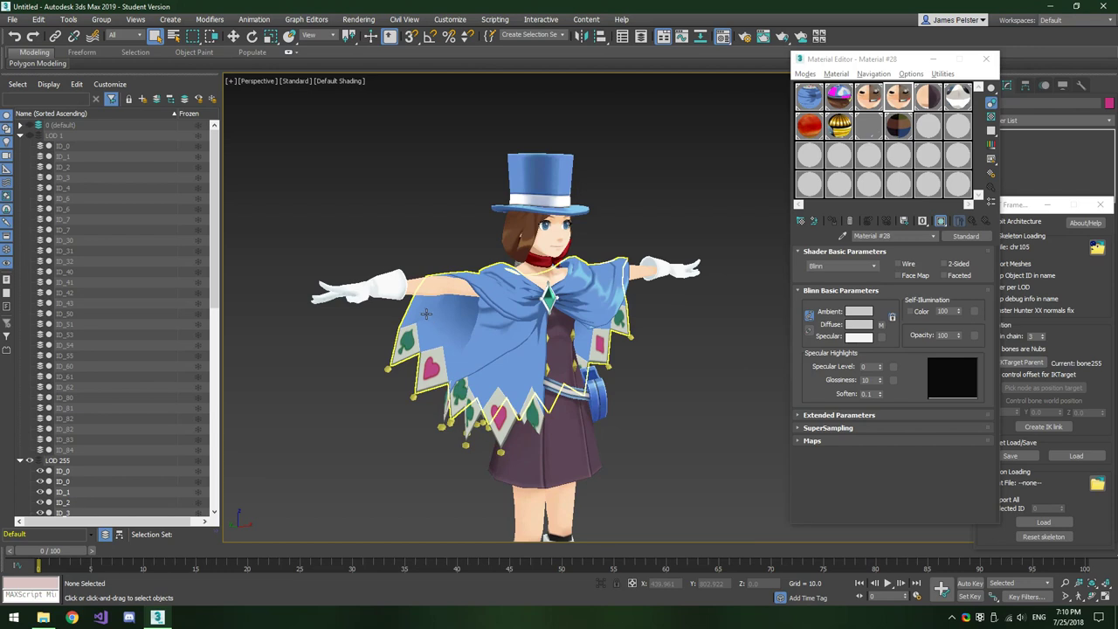
Hide all ID_82, ID_83 and ID_84 meshes in the LOD 255 layer and inspect the model without the closed cape
scroll(109, 249, "down", 5)
scroll(78, 358, "down", 5)
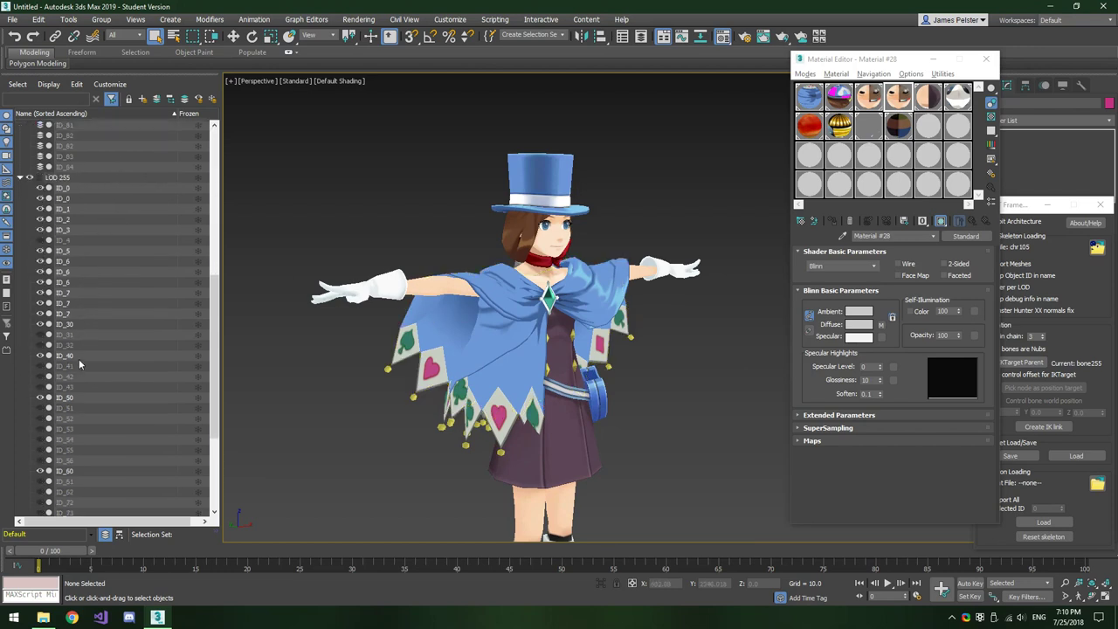
scroll(72, 240, "down", 4)
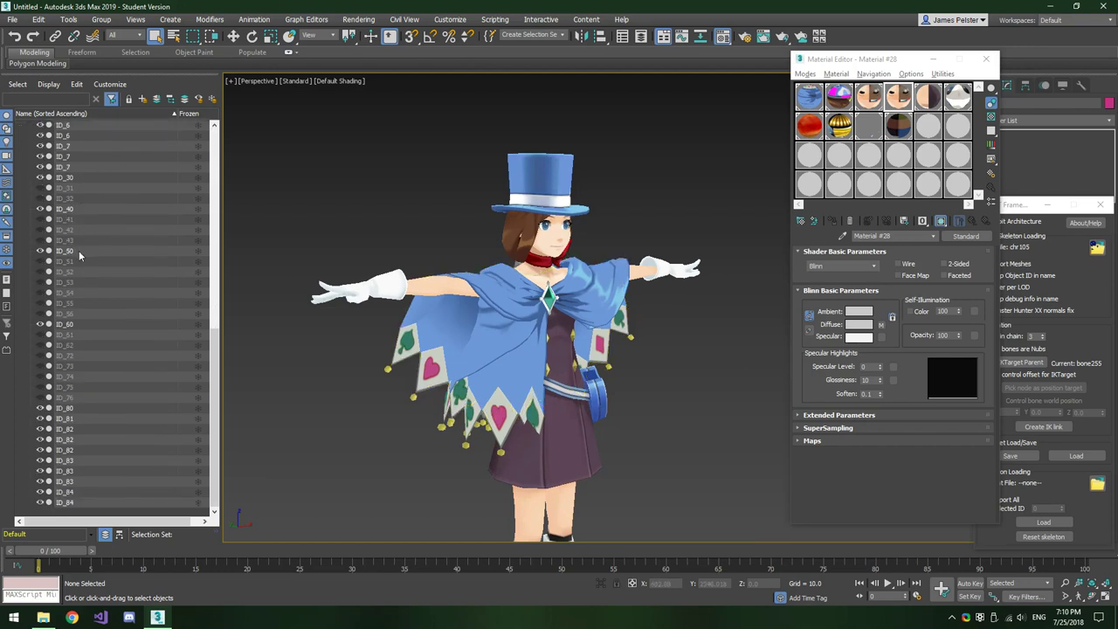
left_click(67, 430)
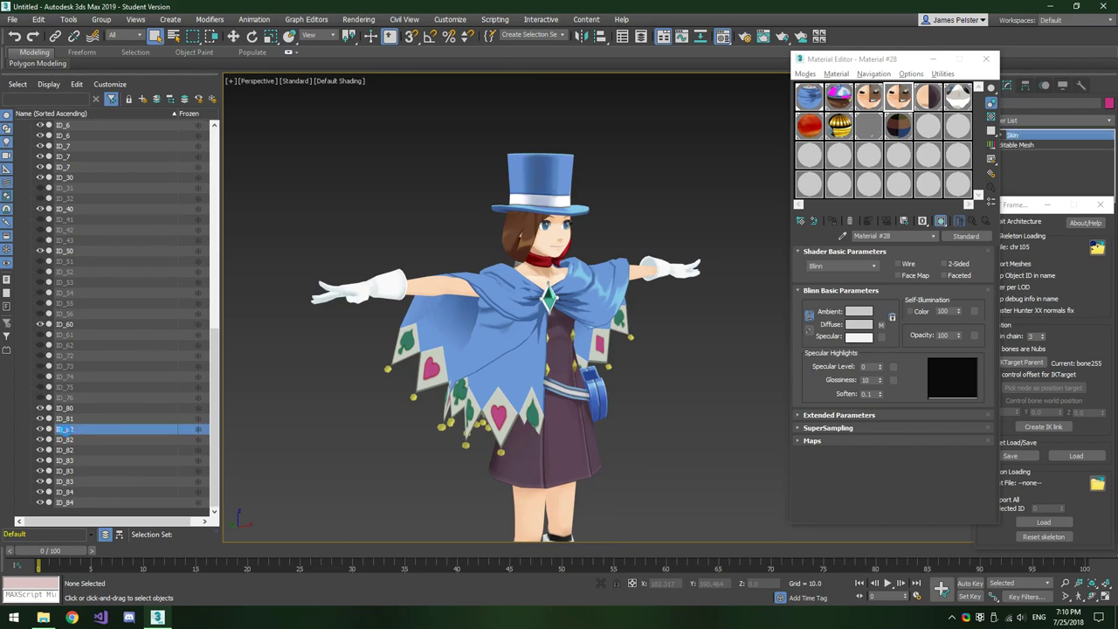
left_click(69, 505, "shift")
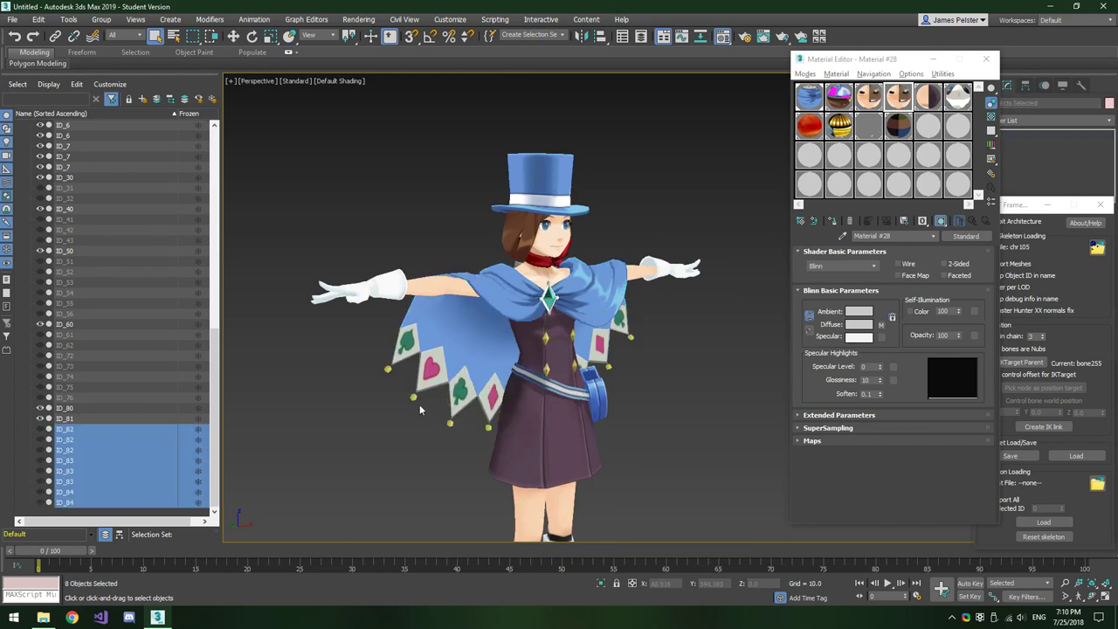
scroll(111, 378, "down", 9)
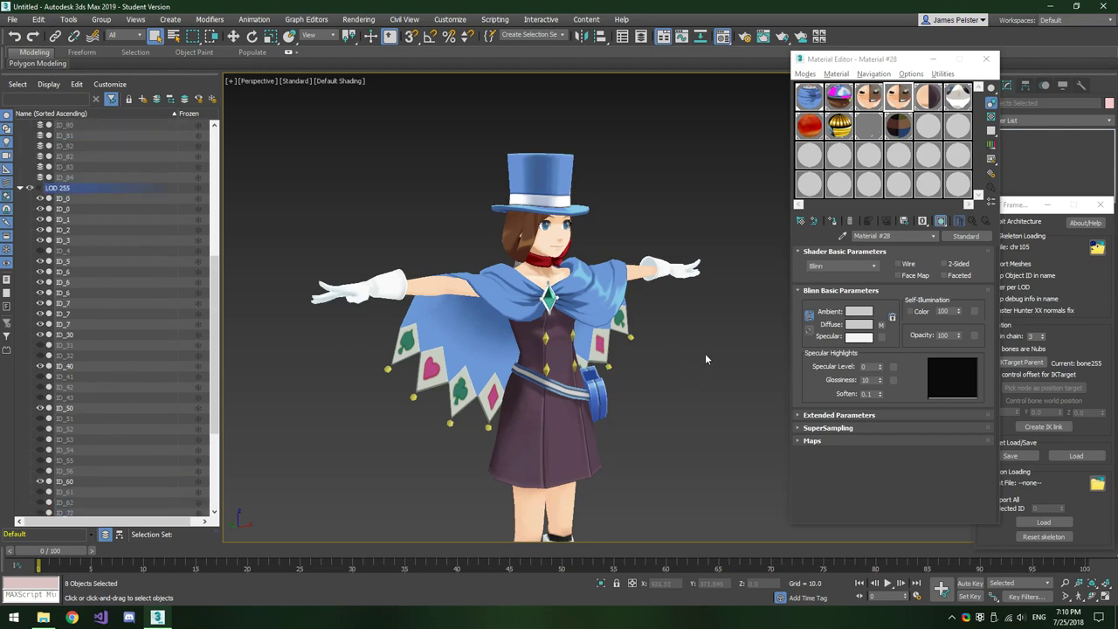
left_click(624, 343)
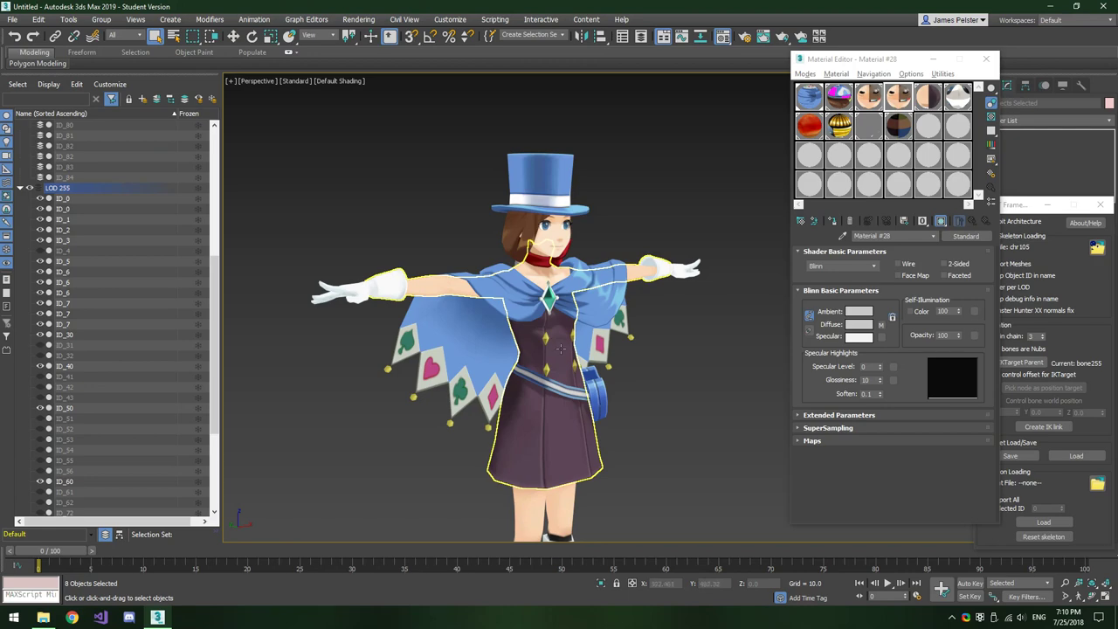
mouse_move(708, 339)
middle_mouse_down("alt")
mouse_move(651, 346)
mouse_move(712, 332)
middle_mouse_up("alt")
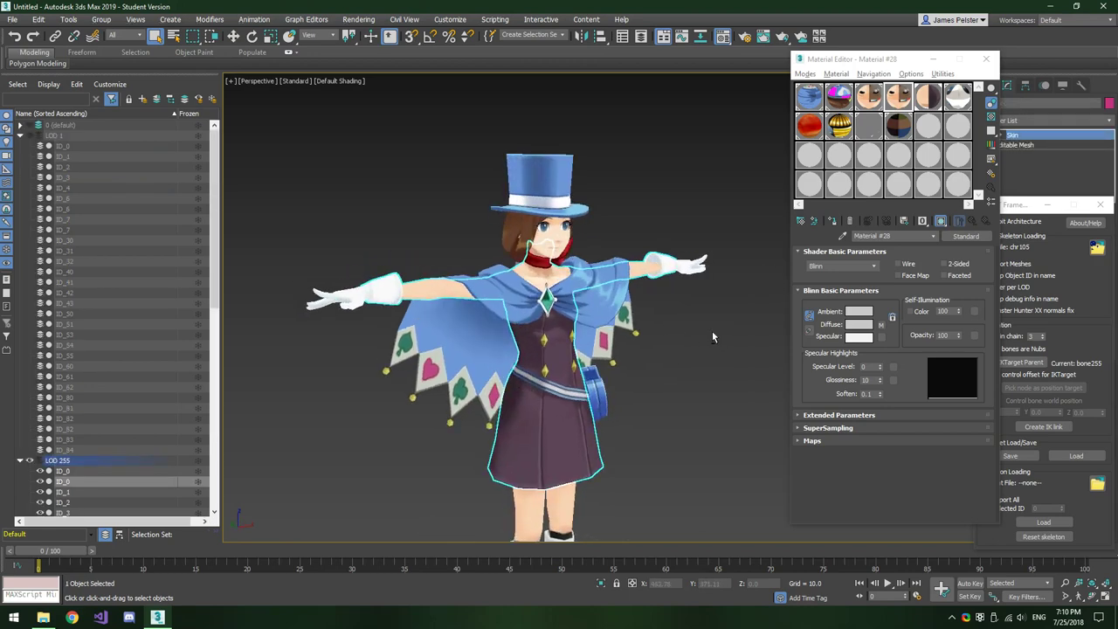
middle_click_drag(651, 373, 680, 356, "alt")
middle_click_drag(689, 276, 590, 277, "alt")
left_click(623, 214)
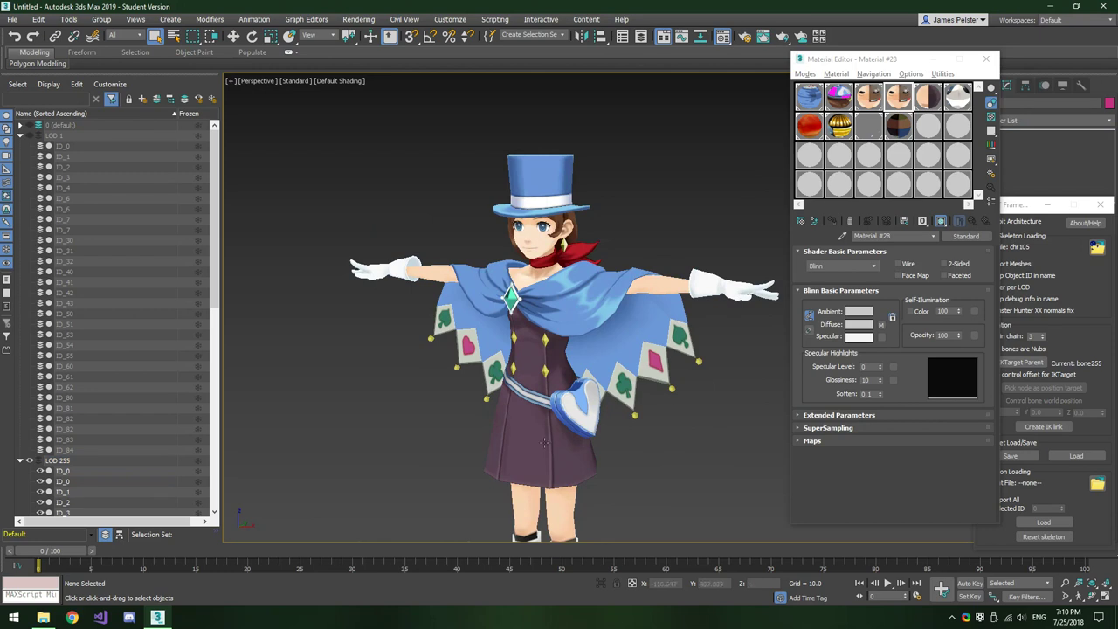
Show the LOD 1 outline layer and hide its ID_82, ID_83 and ID_84 cape meshes
left_click(28, 135)
left_click(87, 450)
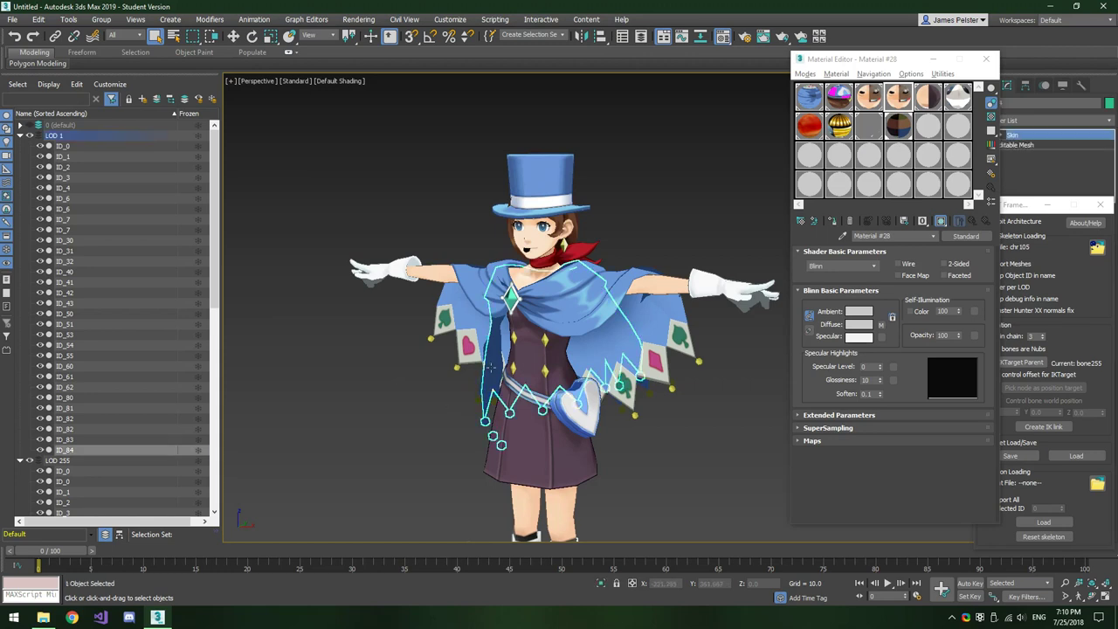
left_click(78, 419)
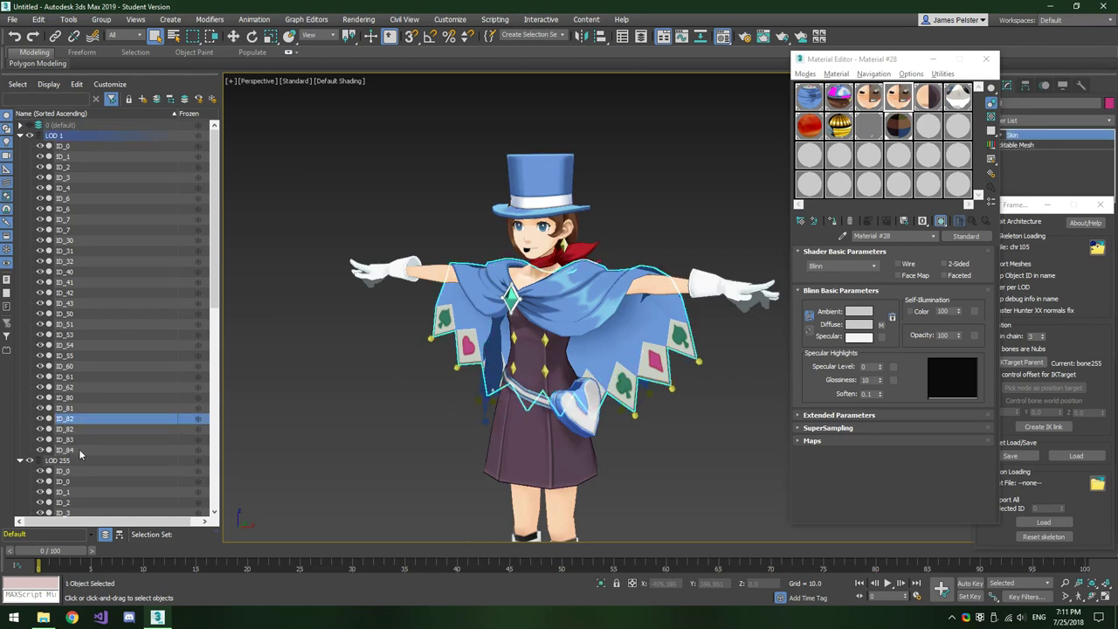
left_click(70, 450, "shift")
left_click(40, 420)
Hide the hair mesh ID_4 and the alternate face meshes ID_51, ID_53, ID_54 and ID_55 in the LOD 1 layer
left_click(375, 271)
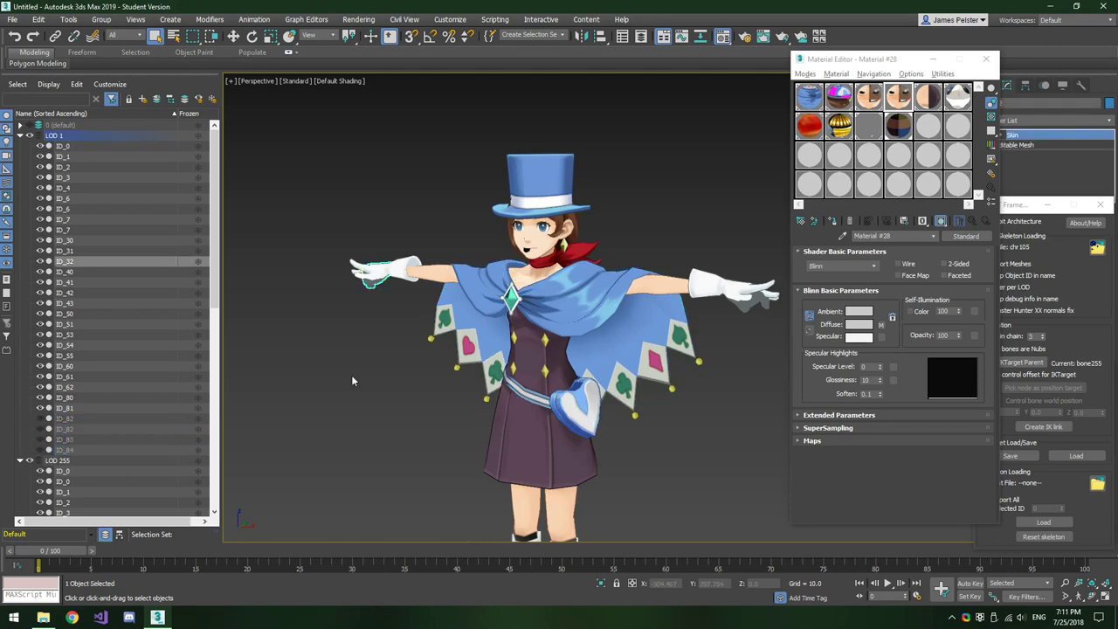
scroll(481, 210, "up", 5)
middle_click_drag(531, 219, 454, 244, "alt")
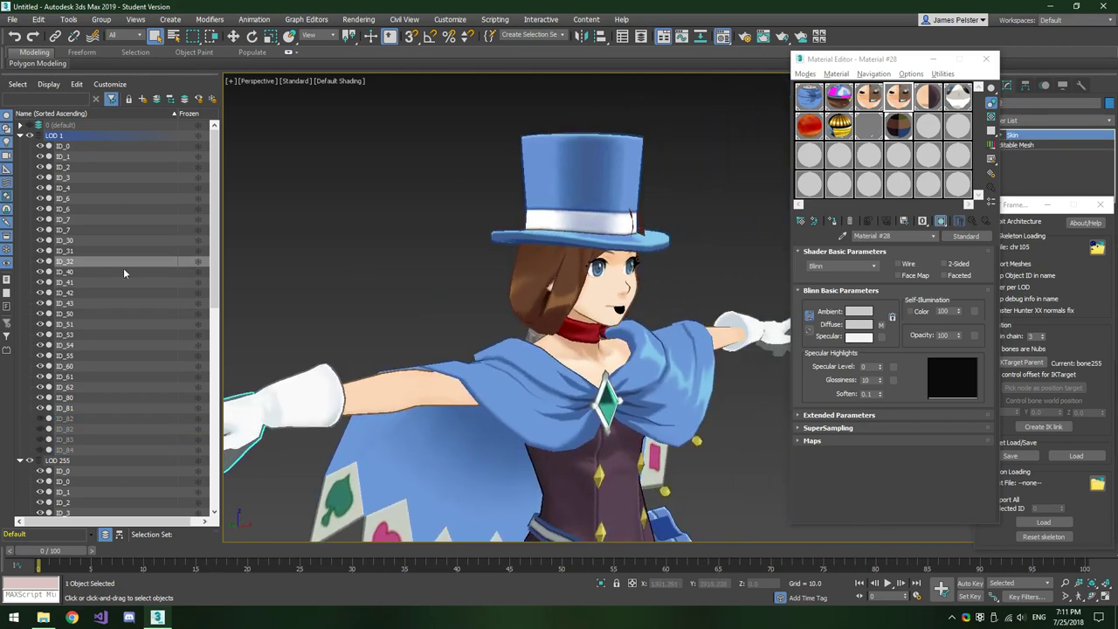
left_click(41, 189)
left_click(39, 189)
left_click(611, 262)
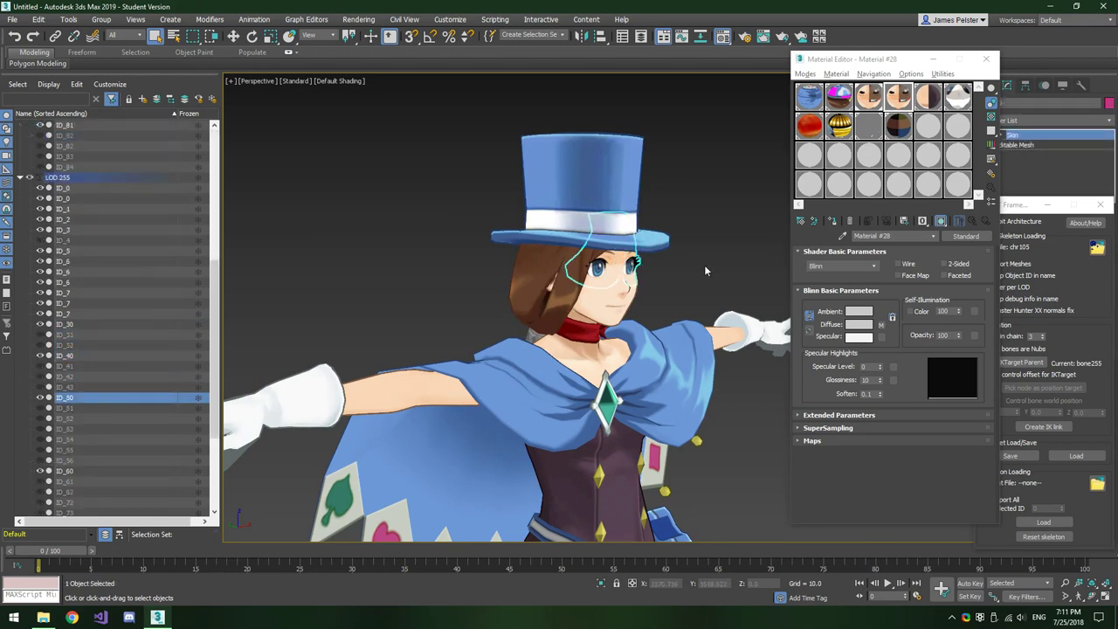
Select the overlapping face parts on the model alternately to identify which meshes form the upper and lower face
left_click(619, 278)
left_click(619, 277)
left_click(613, 271)
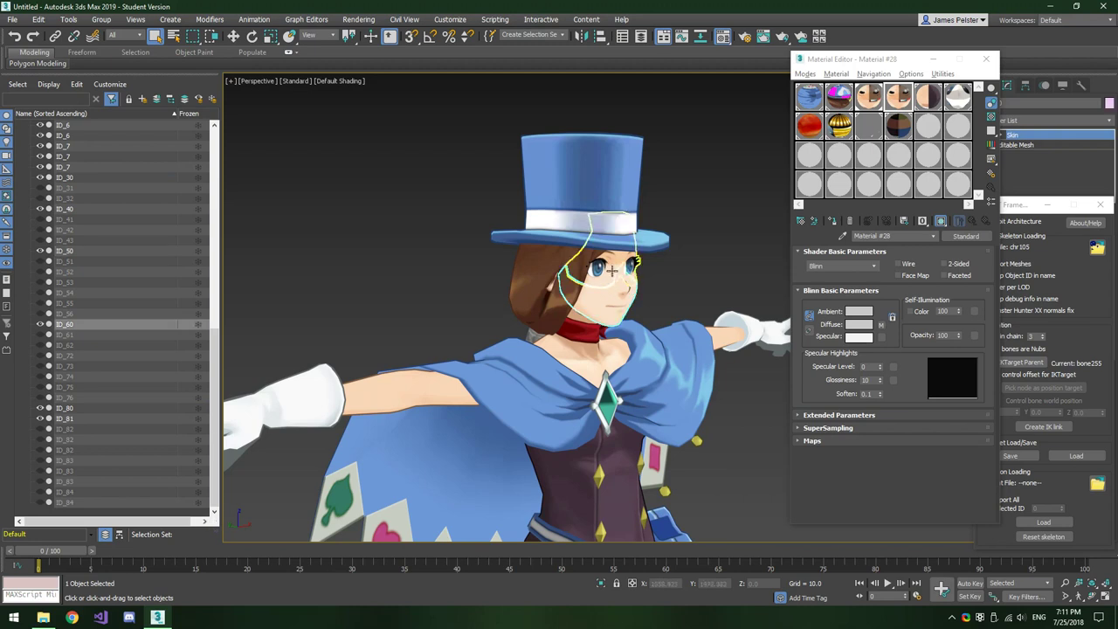
left_click(613, 271)
left_click(613, 271)
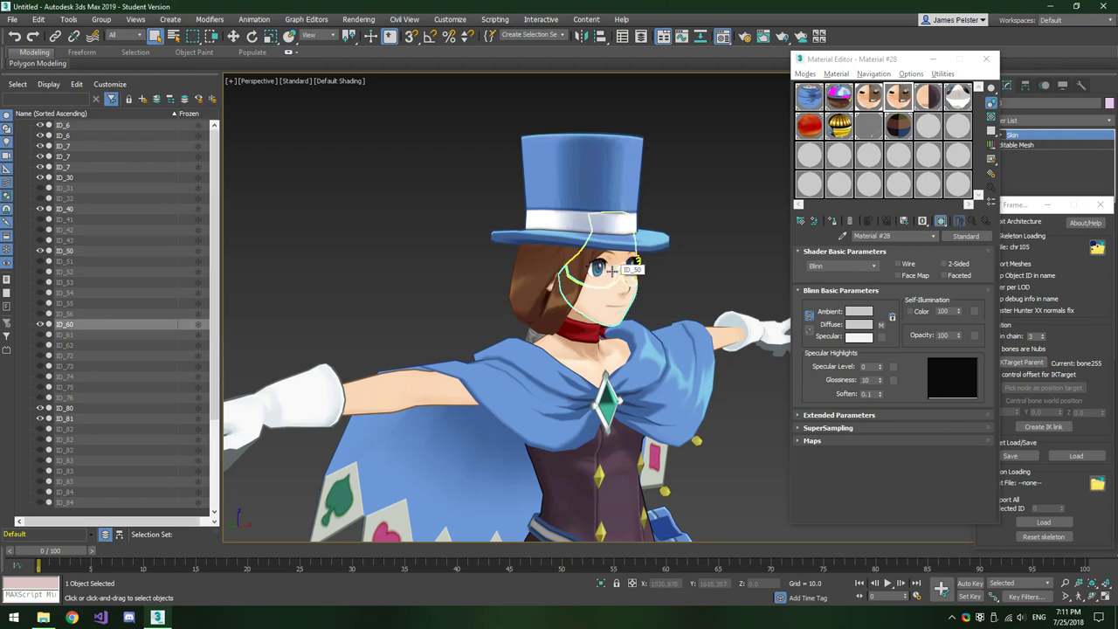
left_click(611, 270)
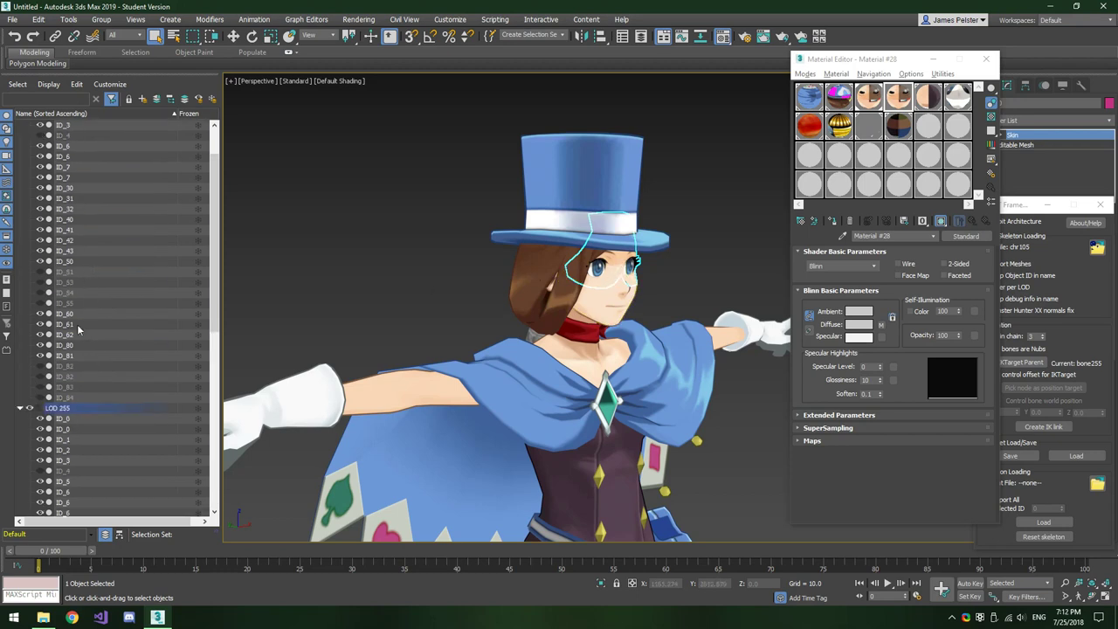
Hide the alternate lower-face meshes ID_61 and ID_62 and the hand meshes ID_31, ID_32, ID_41, ID_42 and ID_43 in LOD 1
left_click(86, 262)
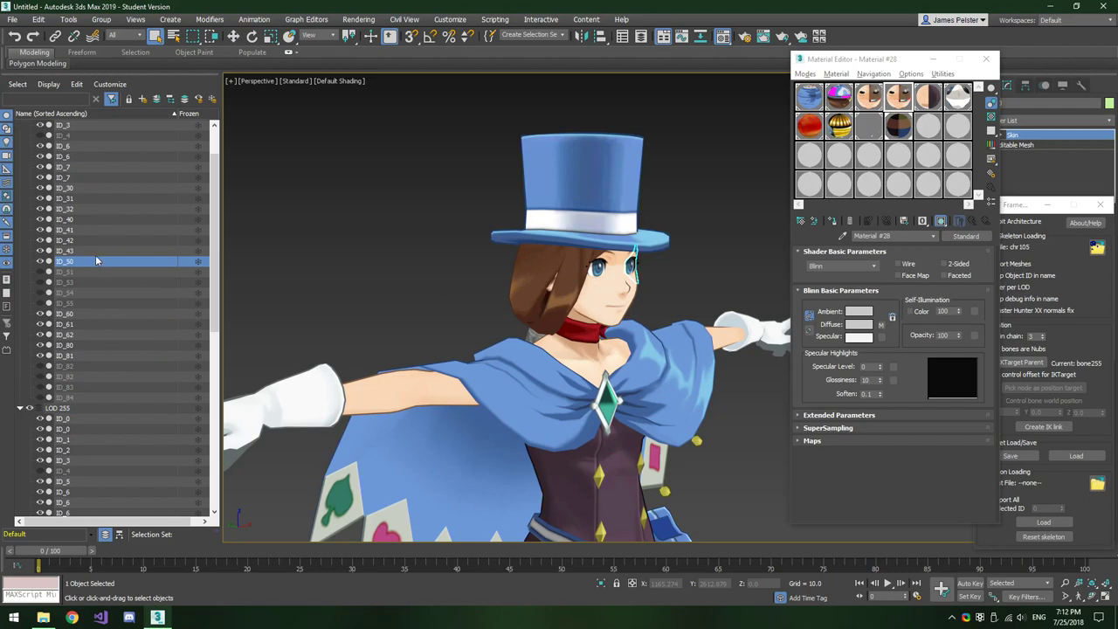
middle_click_drag(703, 278, 738, 267, "alt")
left_click(77, 327)
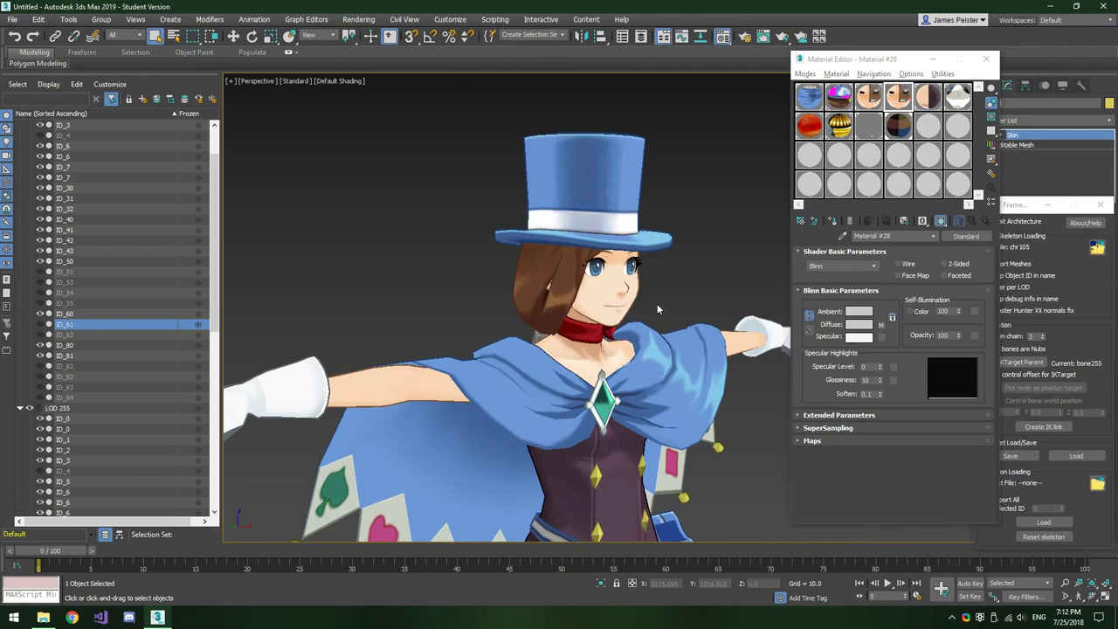
middle_click_drag(690, 296, 587, 304)
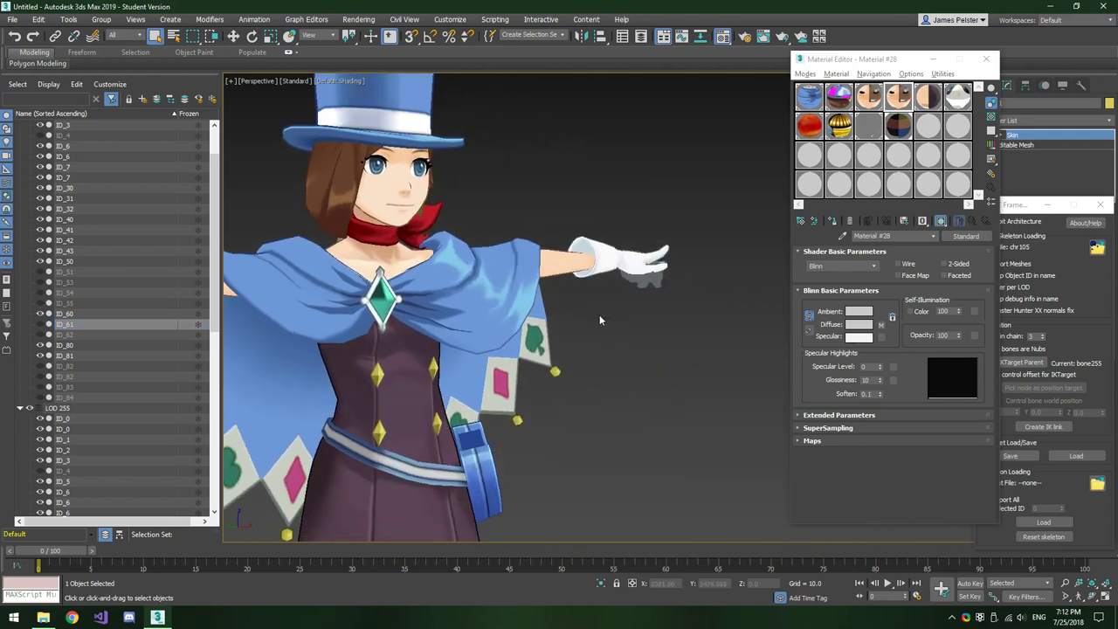
left_click(642, 266)
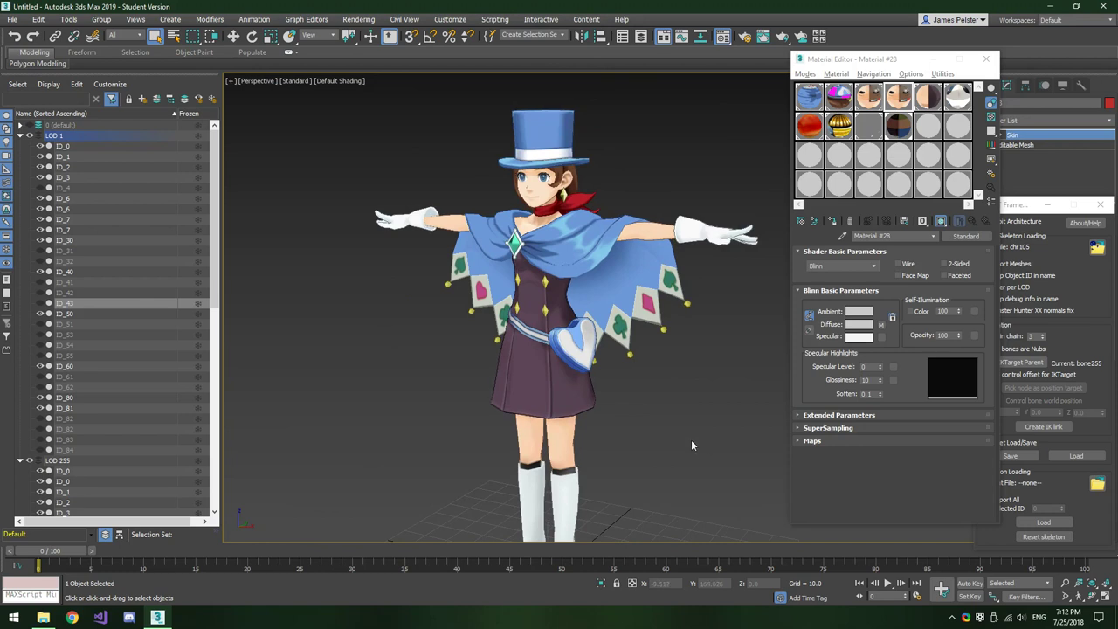
Close the Material Editor and reposition the MT Framework importer window beside the viewport
left_click(986, 60)
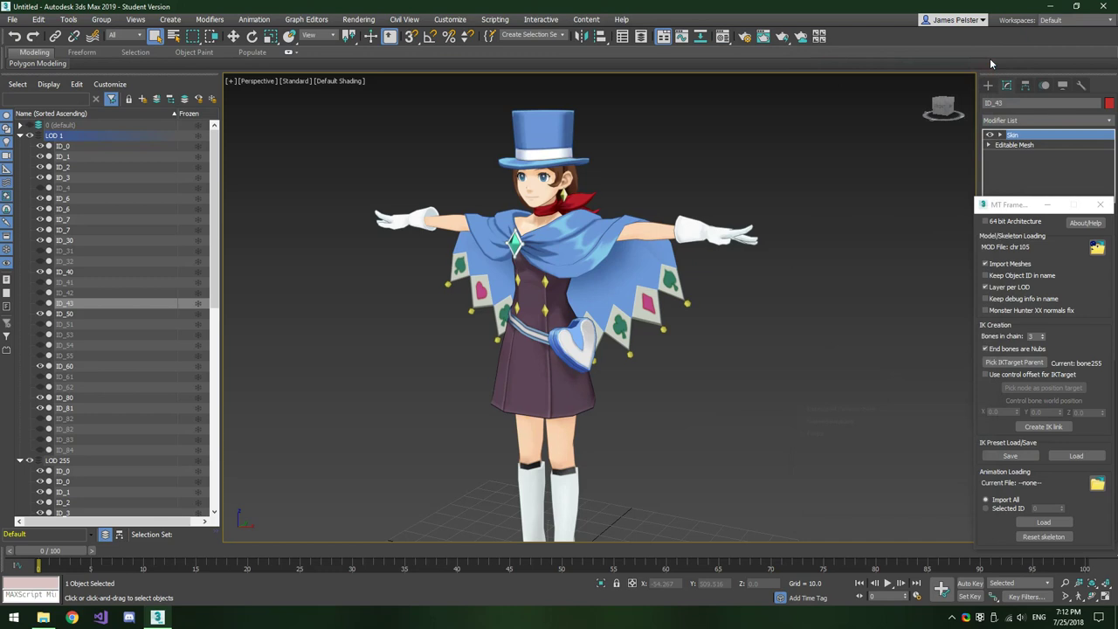
left_click(1015, 205)
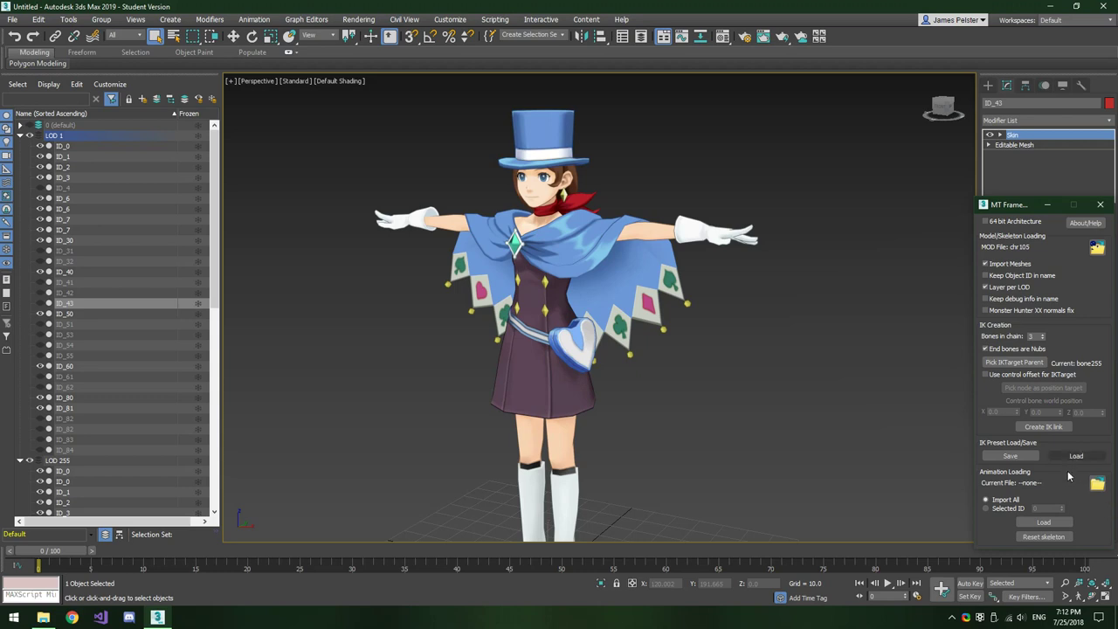
left_click_drag(1024, 206, 1016, 70)
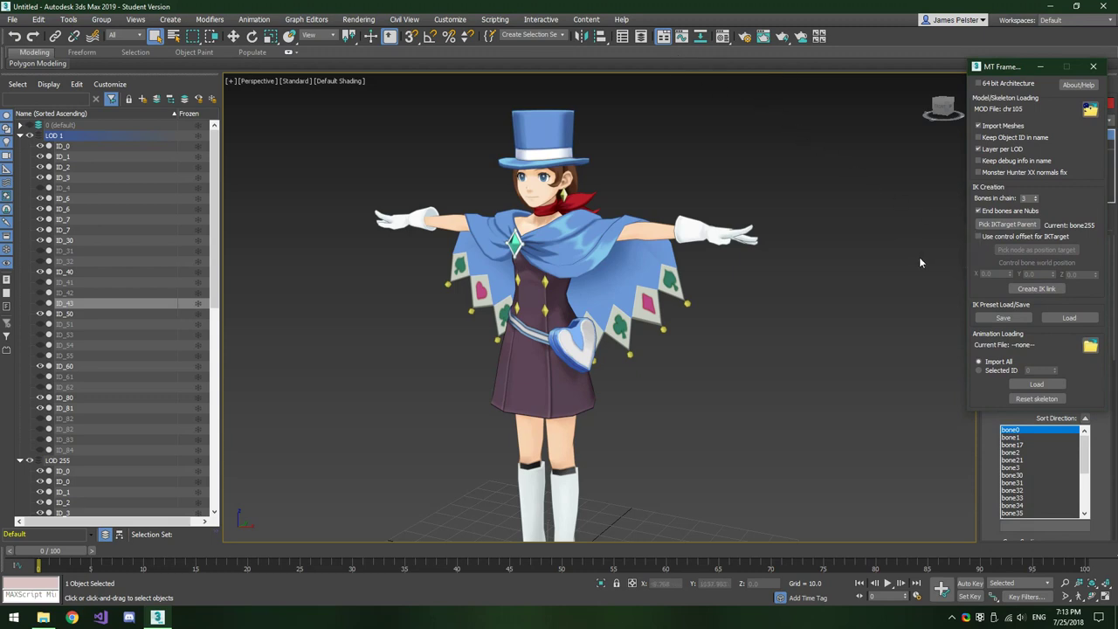
left_click_drag(1013, 66, 1022, 183)
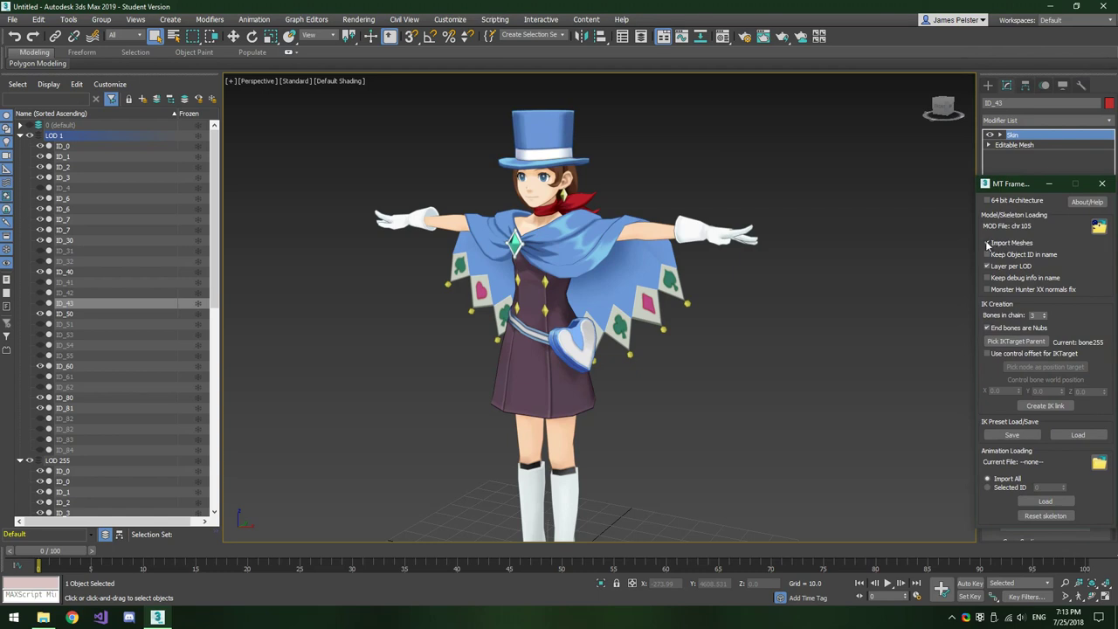
Browse to the chr105.mod model file in the importer's open dialog and cancel without loading it
left_click(1099, 225)
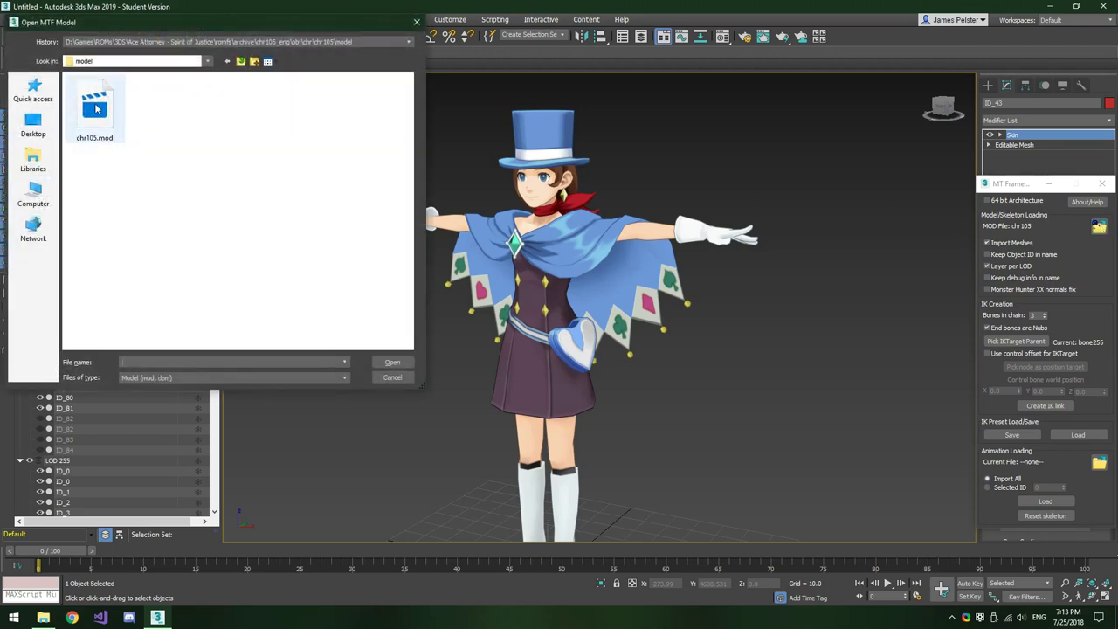
left_click(393, 377)
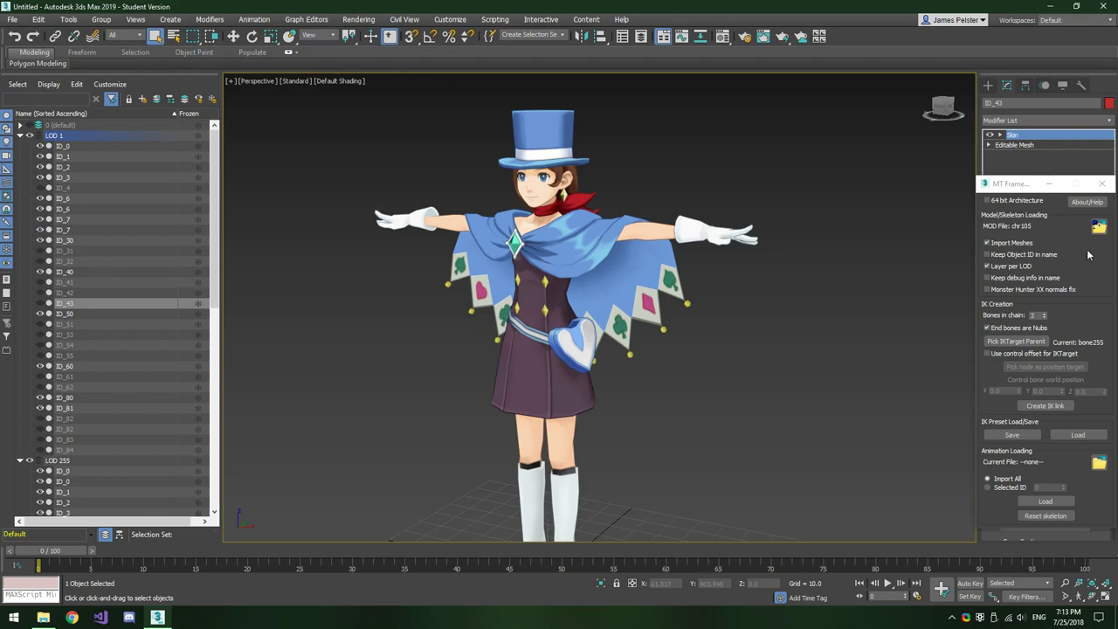
middle_click_drag(747, 398, 781, 393)
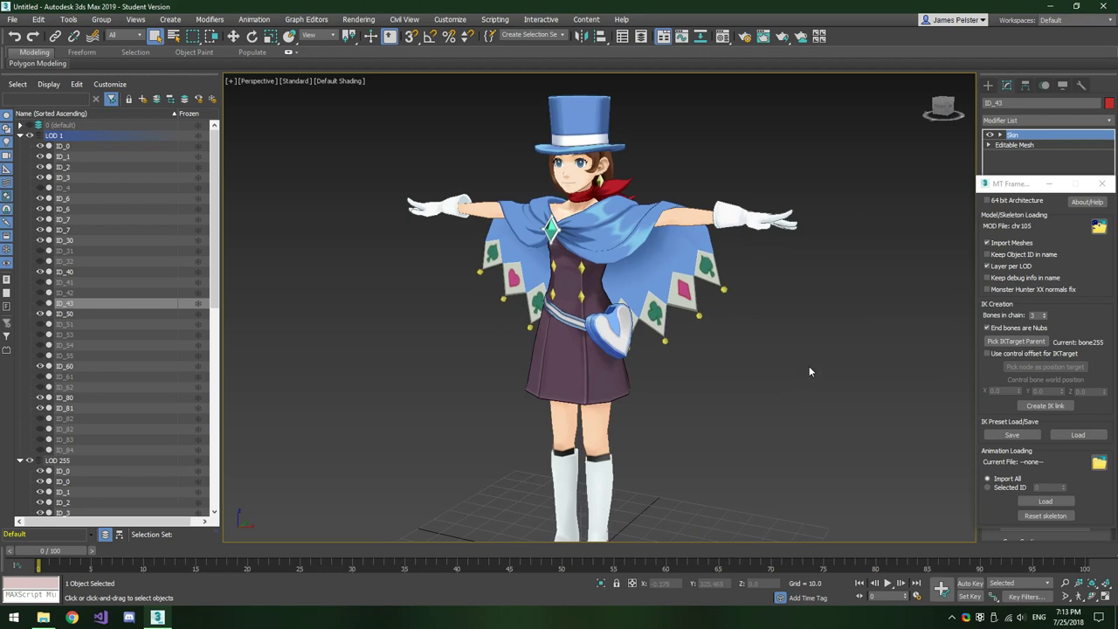
Open the importer's motion file dialog, recall the Spirit of Justice chr121 motion folder and go up to the 3DS folder
left_click(1099, 463)
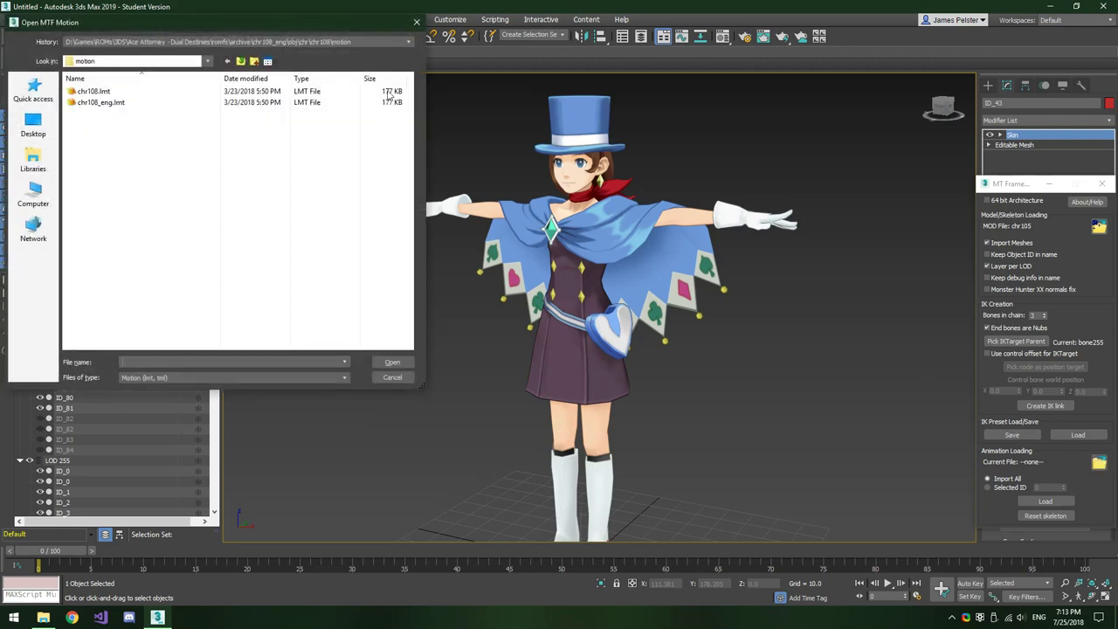
left_click(411, 42)
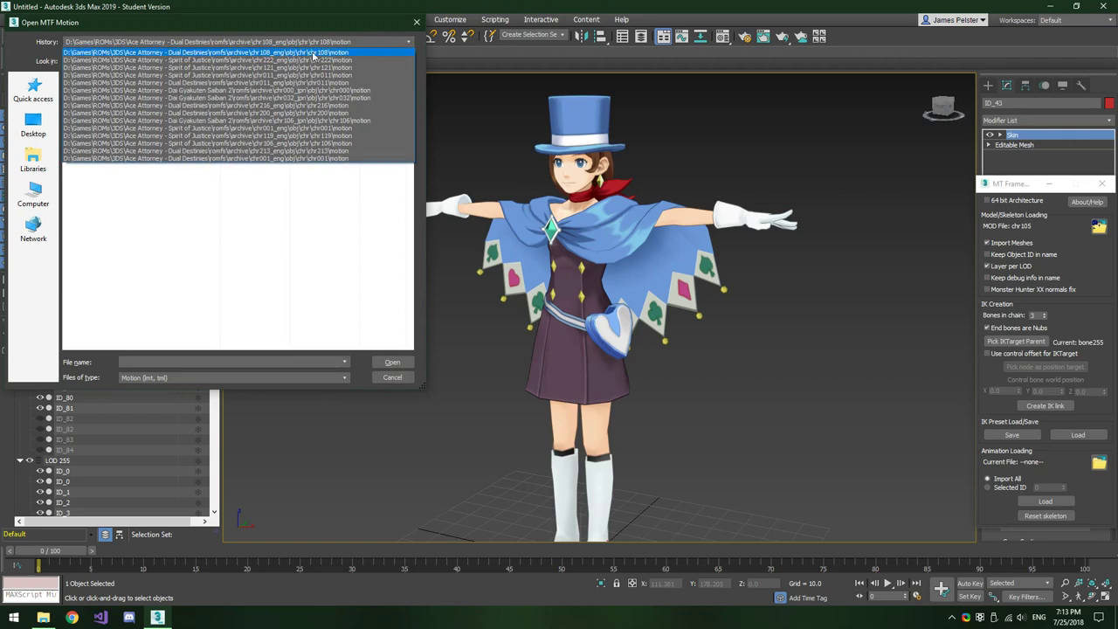
left_click(284, 72)
left_click(241, 61)
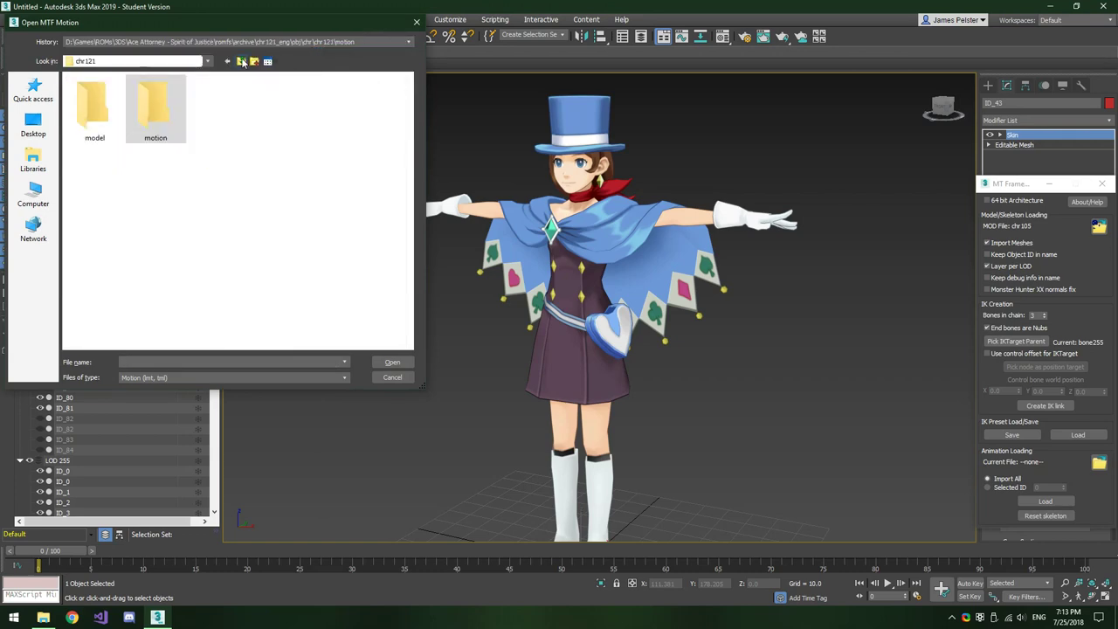
left_click(241, 61)
left_click(241, 61)
left_click(241, 61)
left_click(242, 61)
left_click(241, 61)
left_click(241, 61)
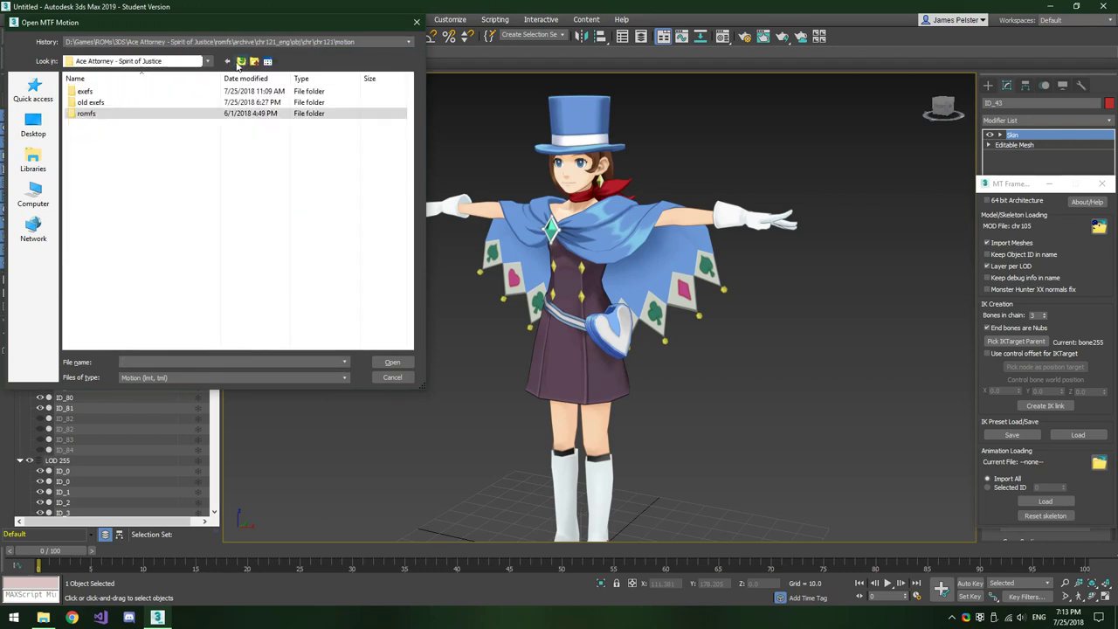
left_click(241, 61)
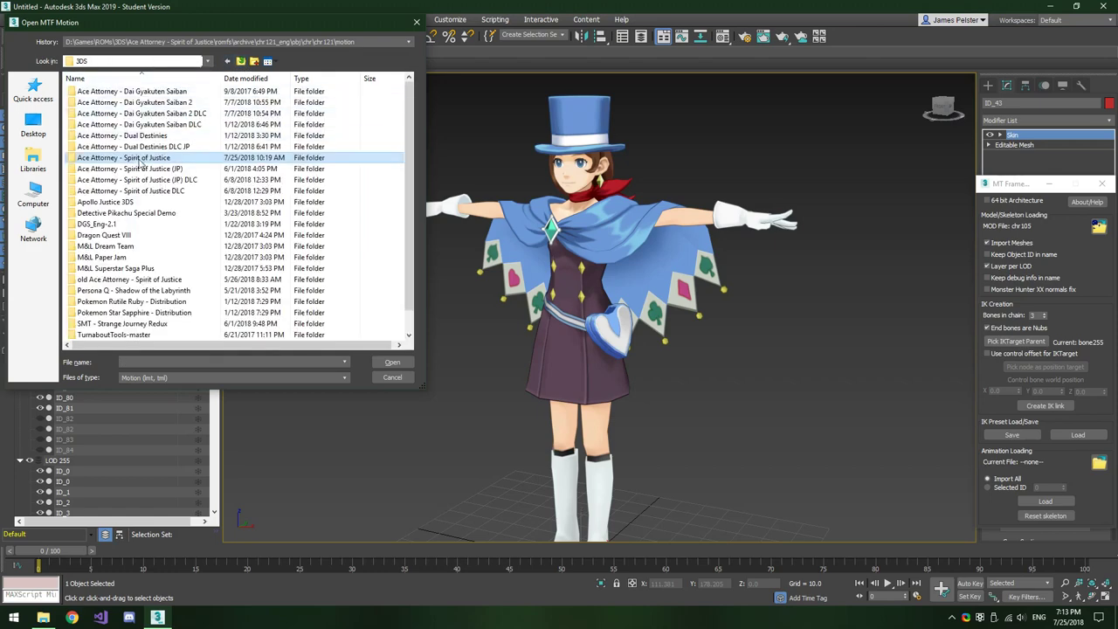
Load the motion file chr105.lmt from the chr105 motion folder in the Ace Attorney - Spirit of Justice romfs archive
double_click(136, 161)
double_click(101, 114)
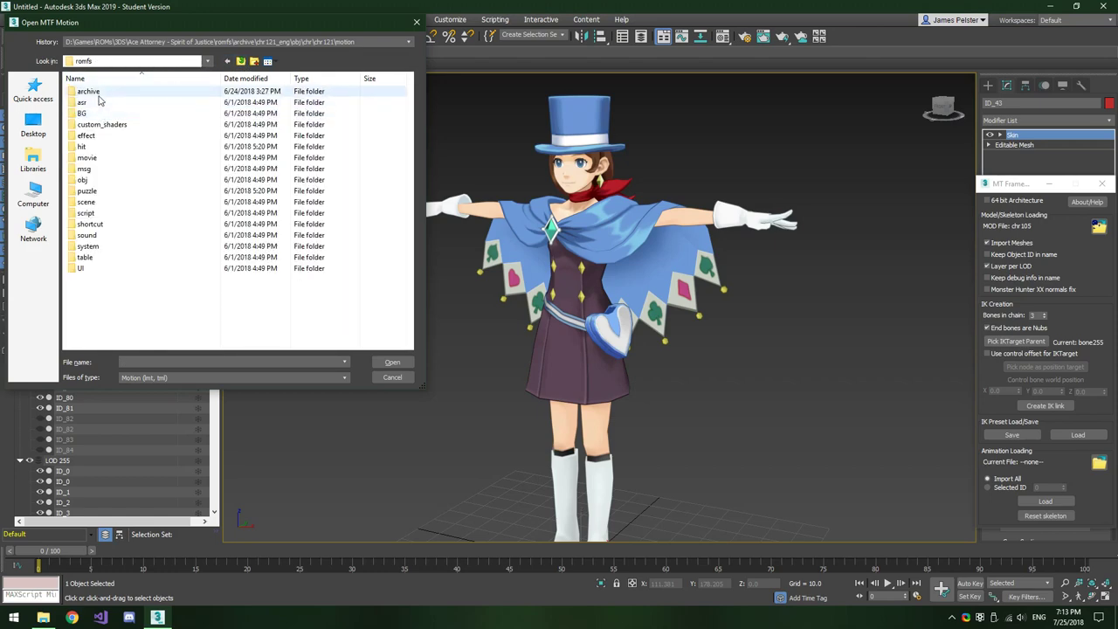
double_click(102, 102)
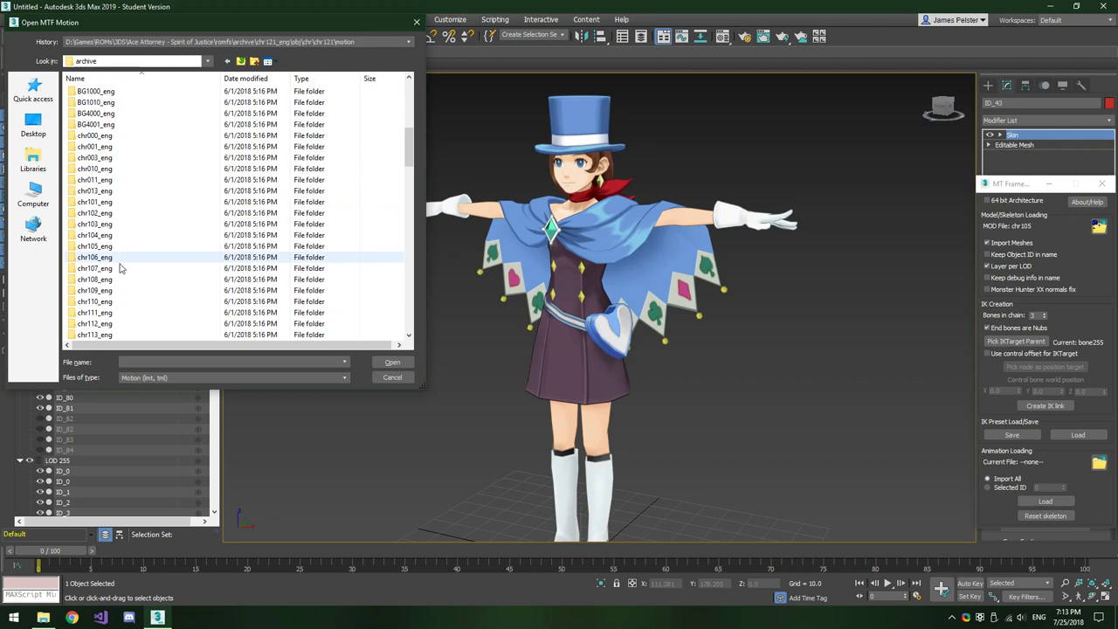
double_click(144, 251)
double_click(92, 92)
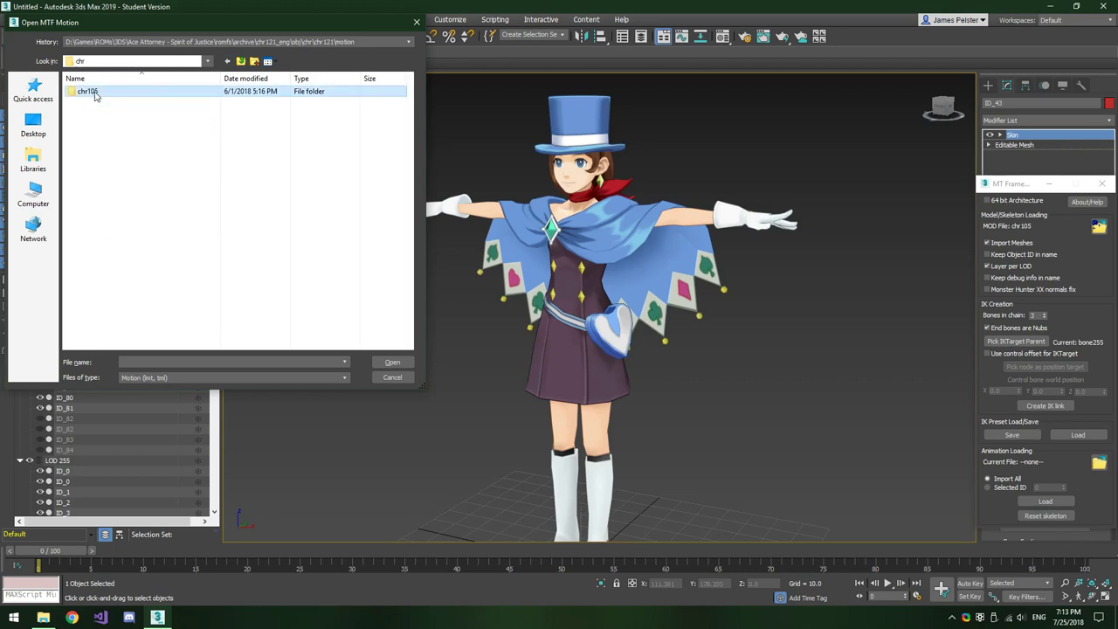
double_click(90, 91)
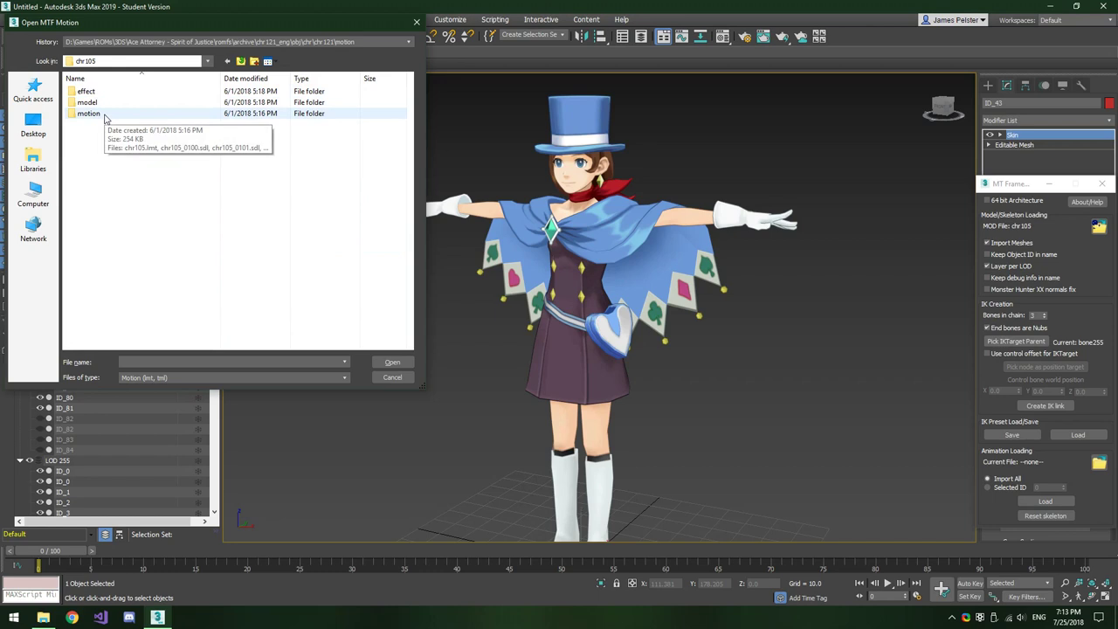
double_click(88, 113)
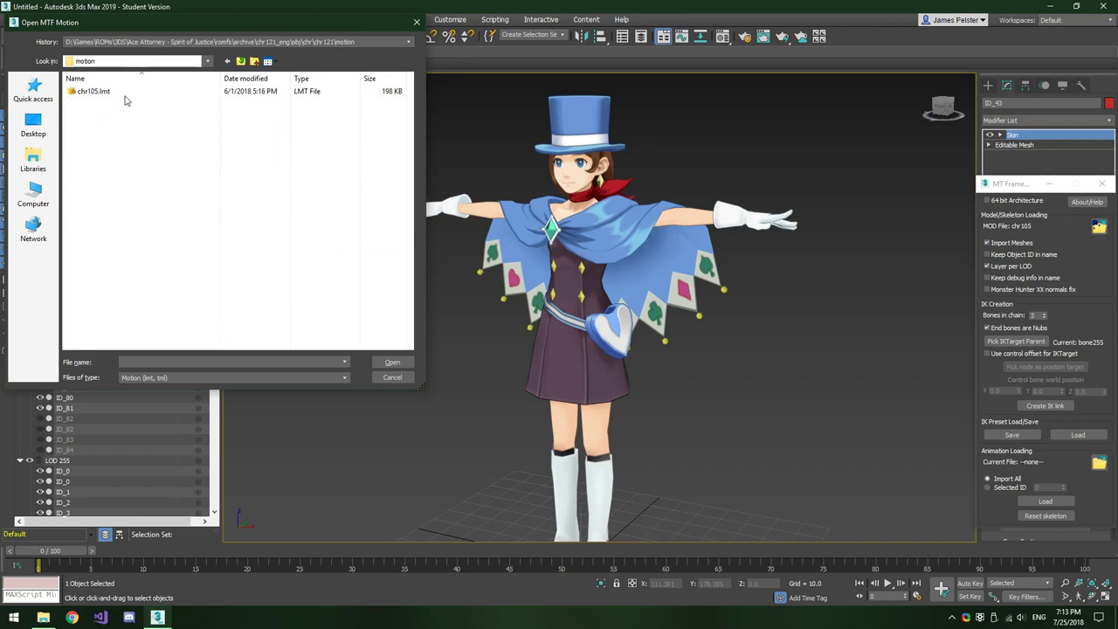
left_click(128, 92)
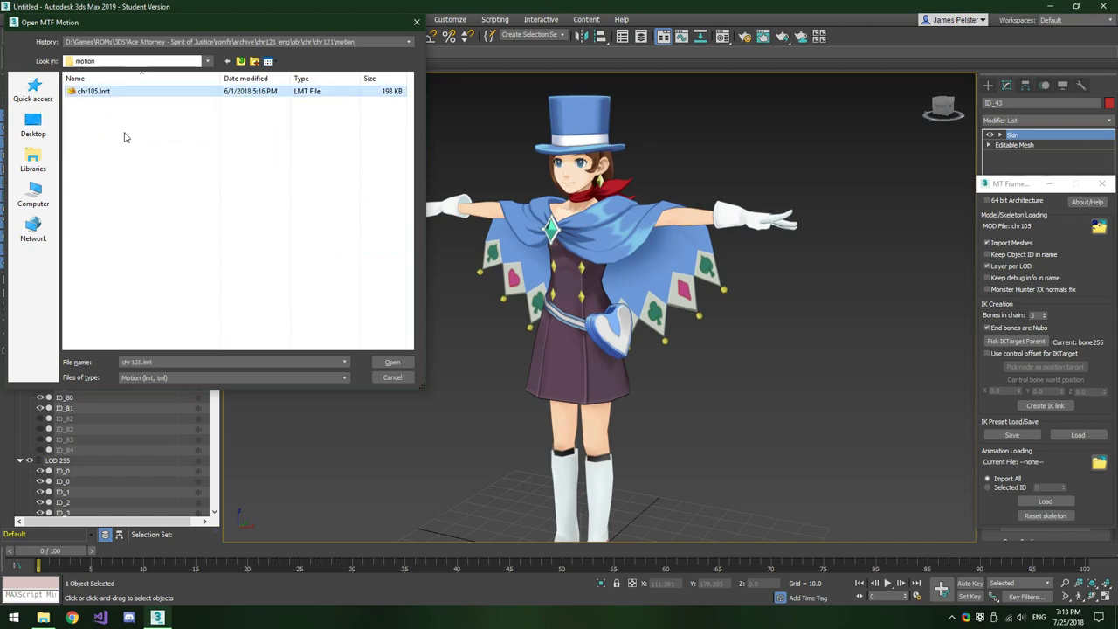
left_click(392, 363)
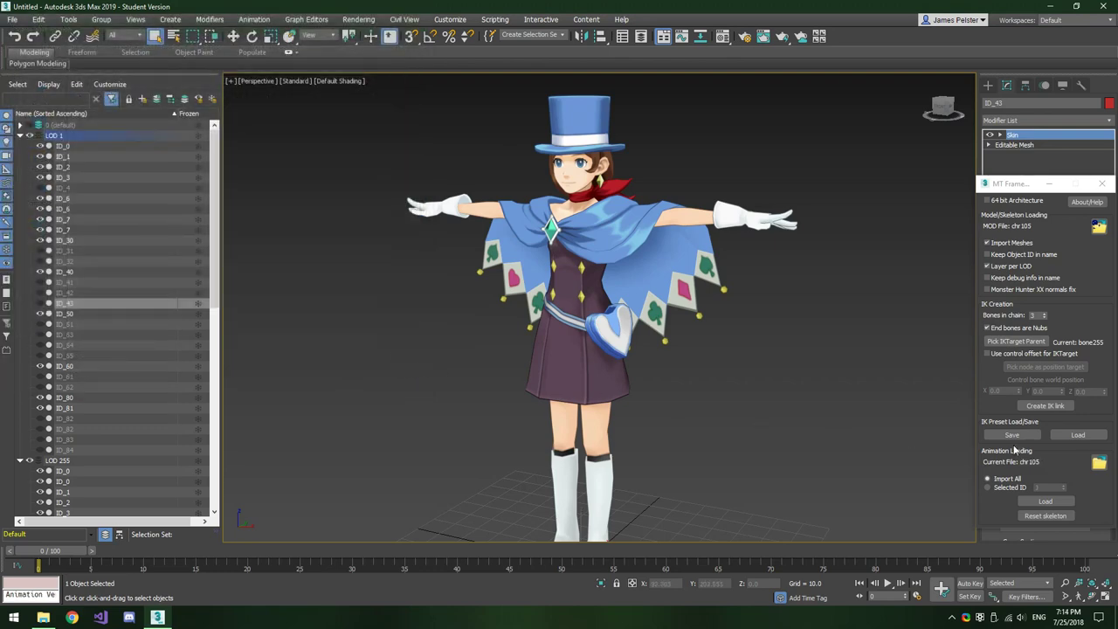
Switch animation loading from all motions to a selected ID and load animation ID 1 onto the model
left_click(990, 488)
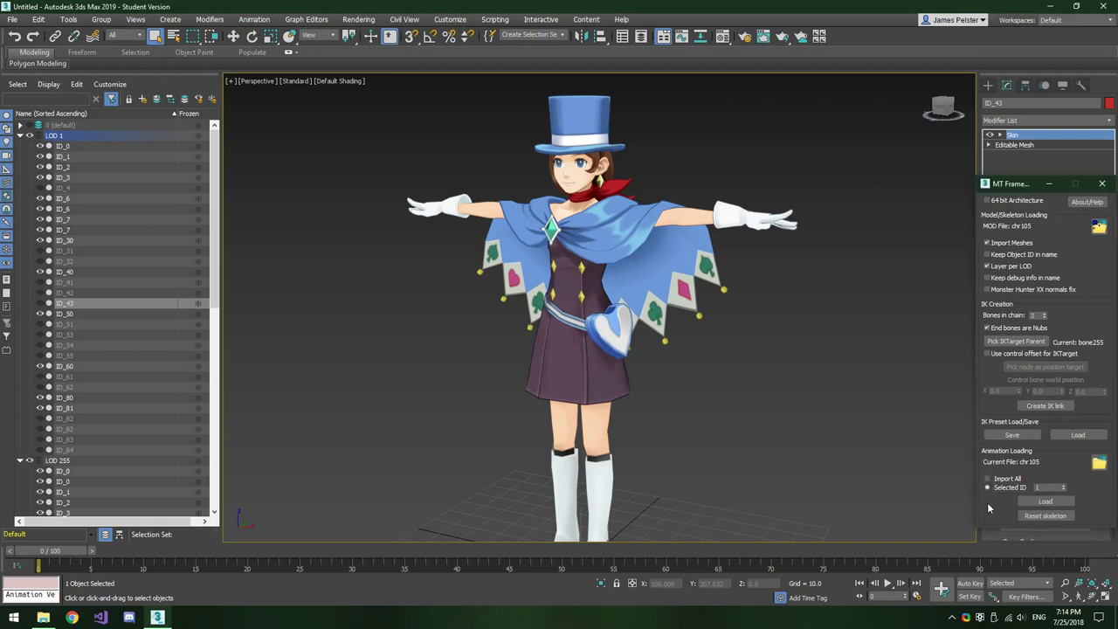
left_click(1065, 485)
left_click(1065, 485)
left_click(1063, 489)
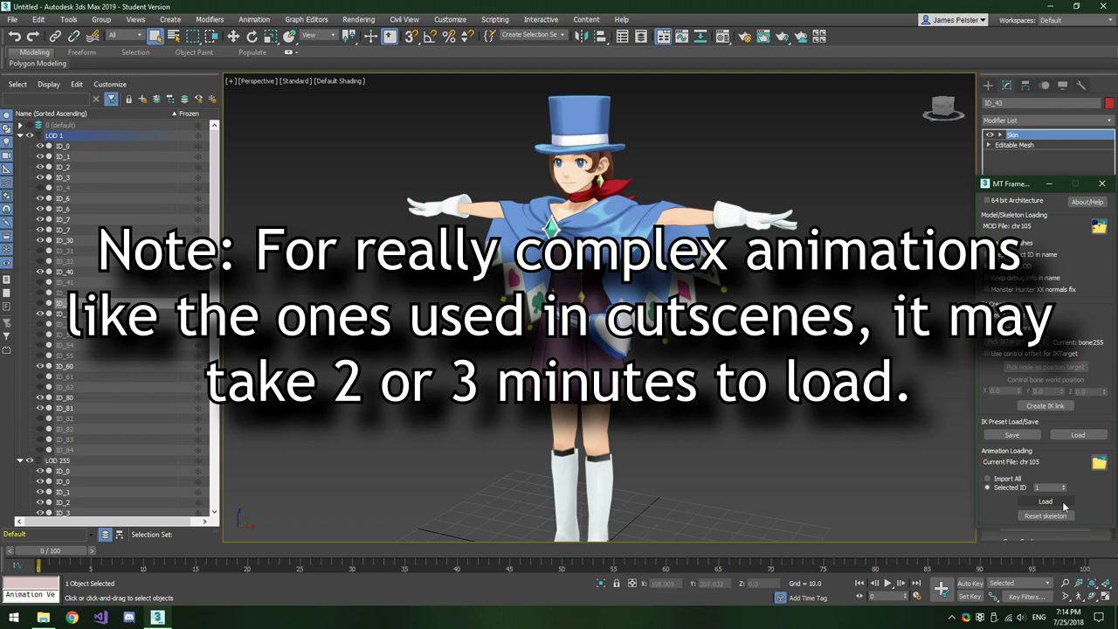
left_click(1062, 504)
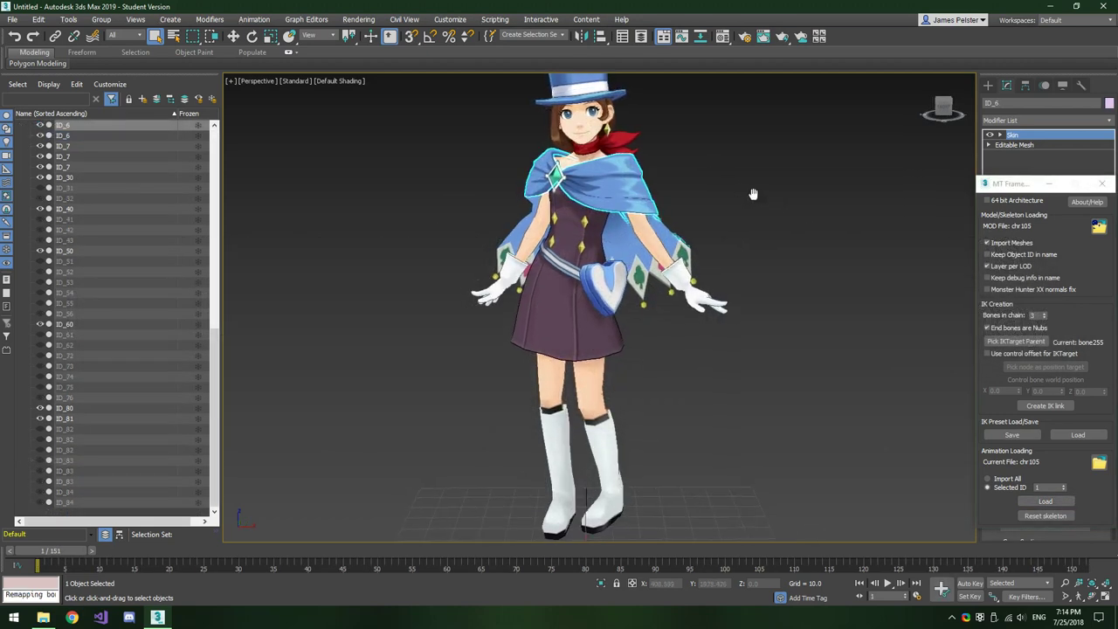
Deselect the cape mesh, frame the character and play the loaded animation briefly before stopping it
scroll(751, 192, "up", 2)
middle_click_drag(751, 192, 770, 236)
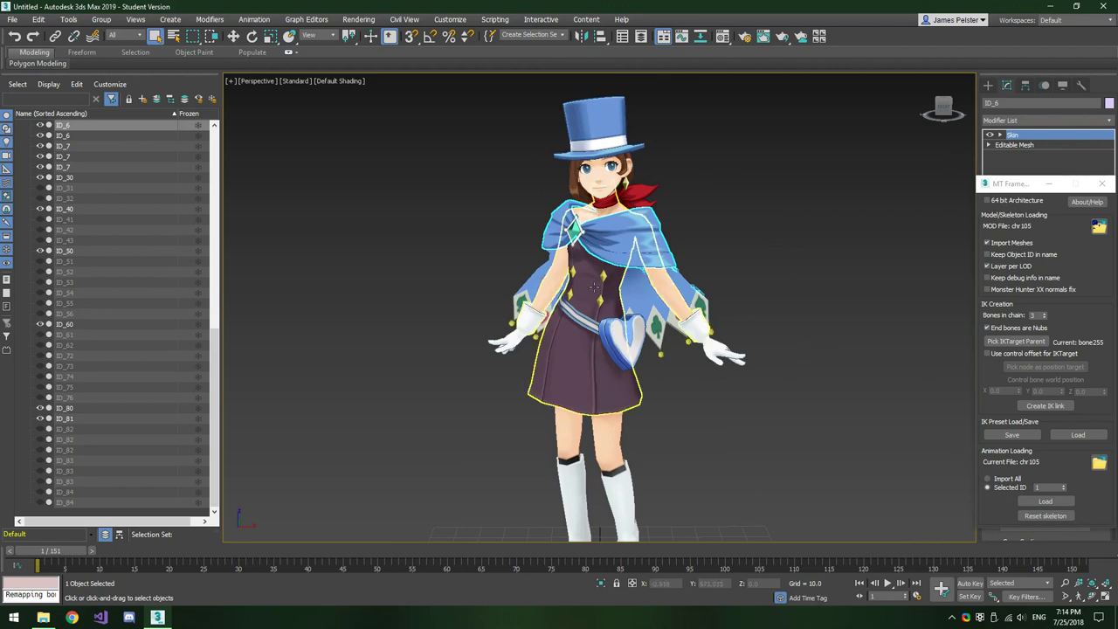
left_click(784, 324)
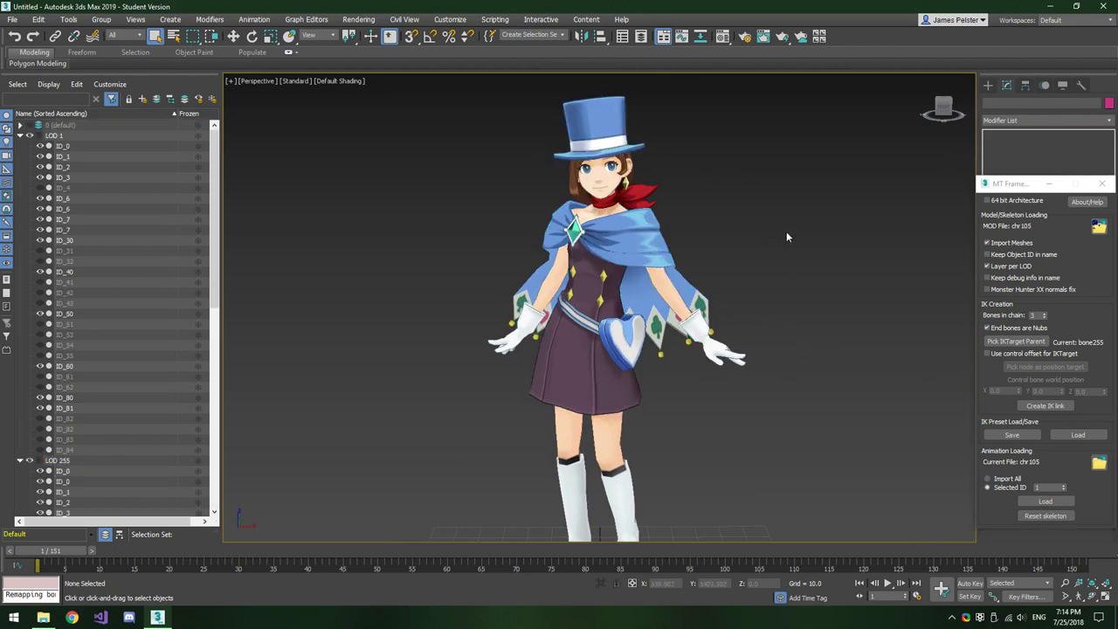
mouse_move(786, 234)
middle_mouse_down("alt")
mouse_move(746, 236)
mouse_move(786, 231)
middle_mouse_up("alt")
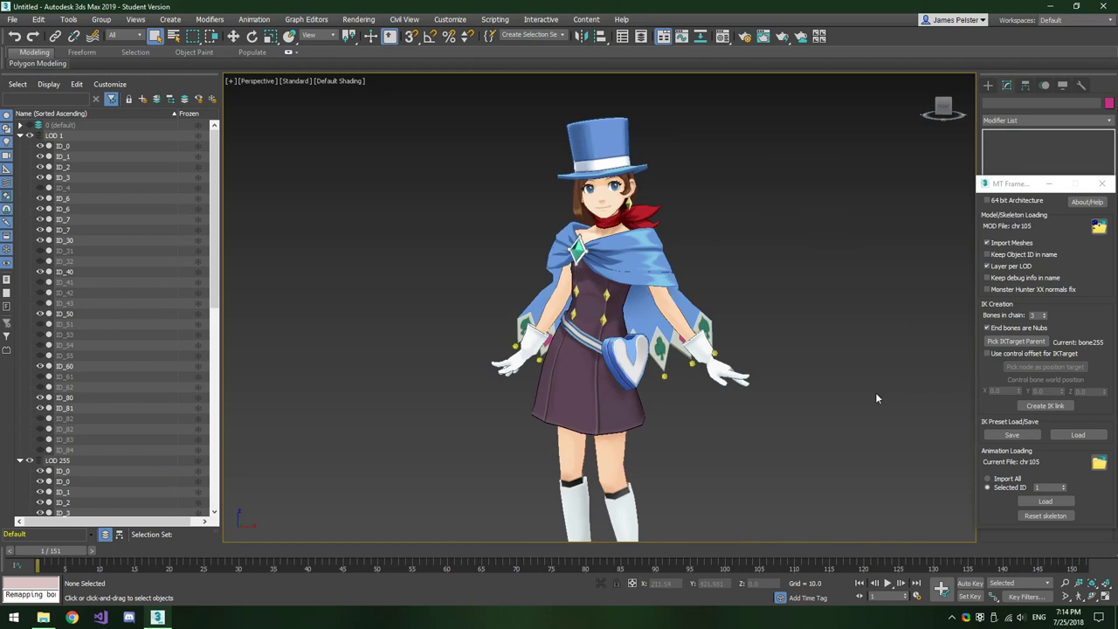
left_click(889, 583)
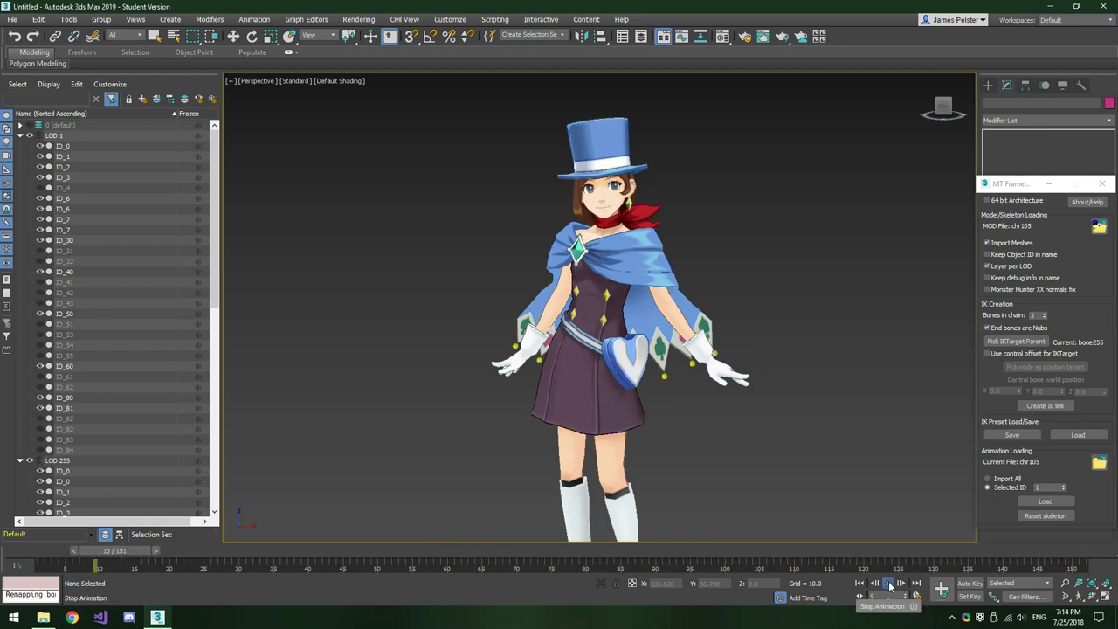
left_click(889, 586)
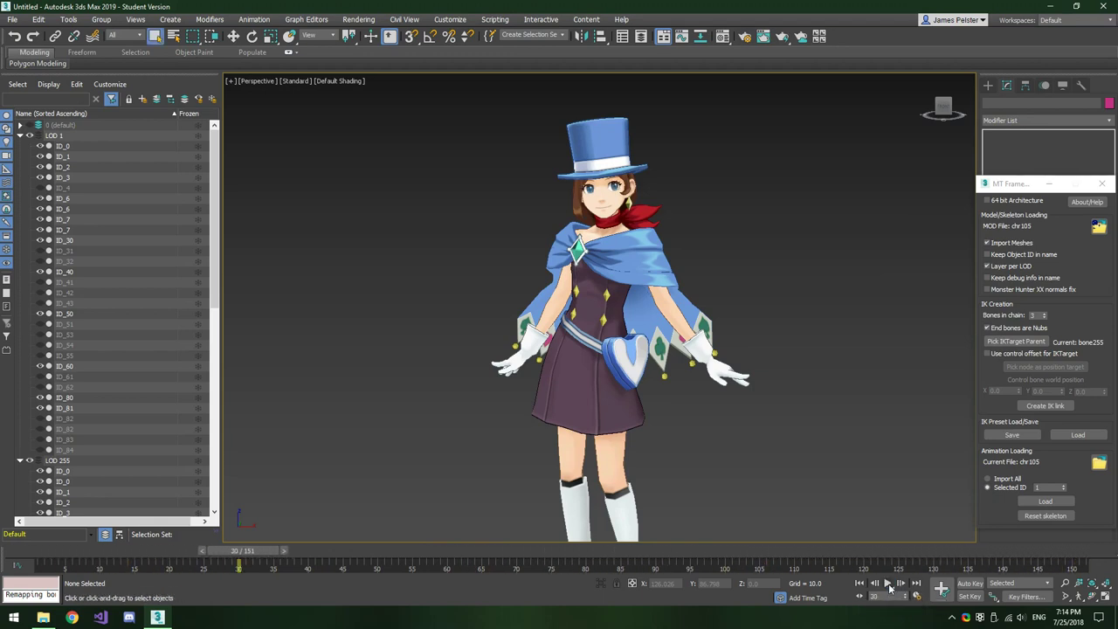
Load animation ID 2 and play it from the first frame, then stop the playback
left_click(1065, 485)
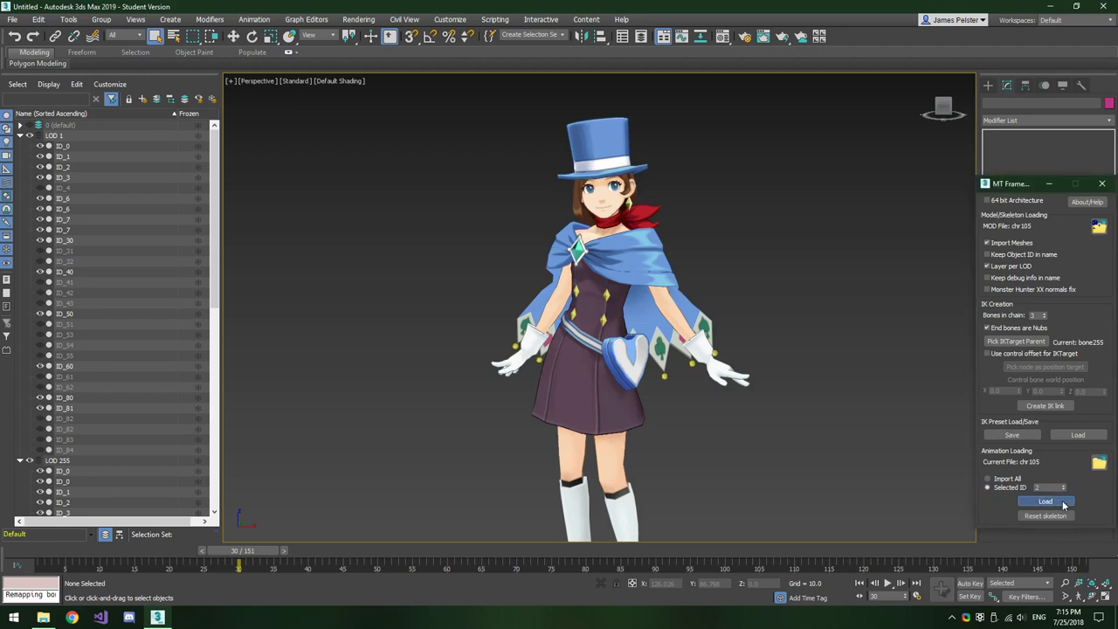
left_click(1064, 504)
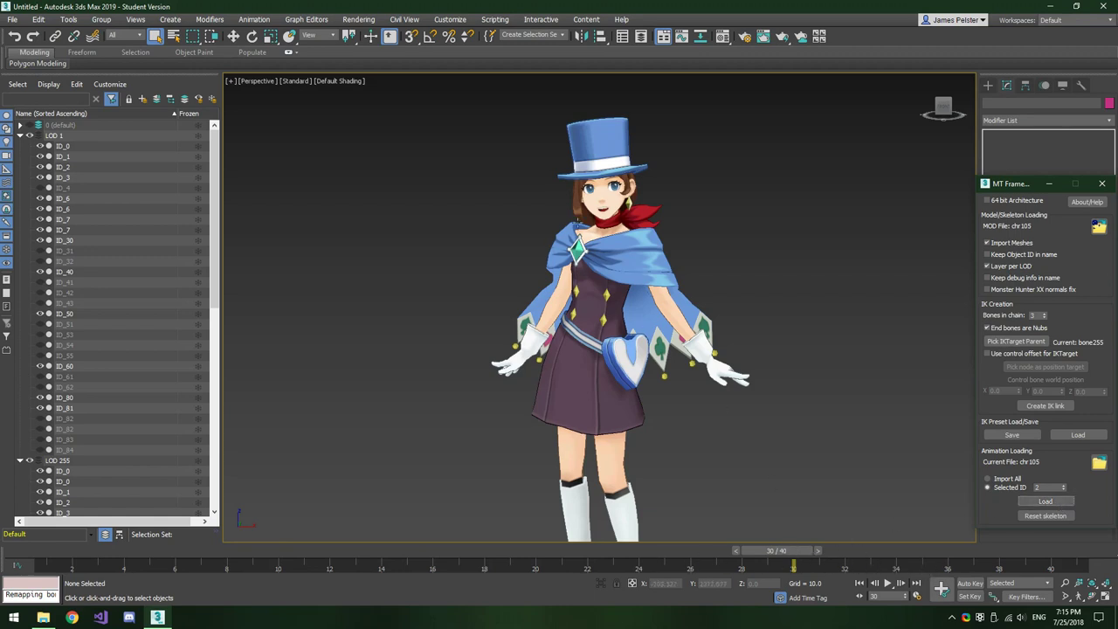
left_click_drag(793, 552, 105, 535)
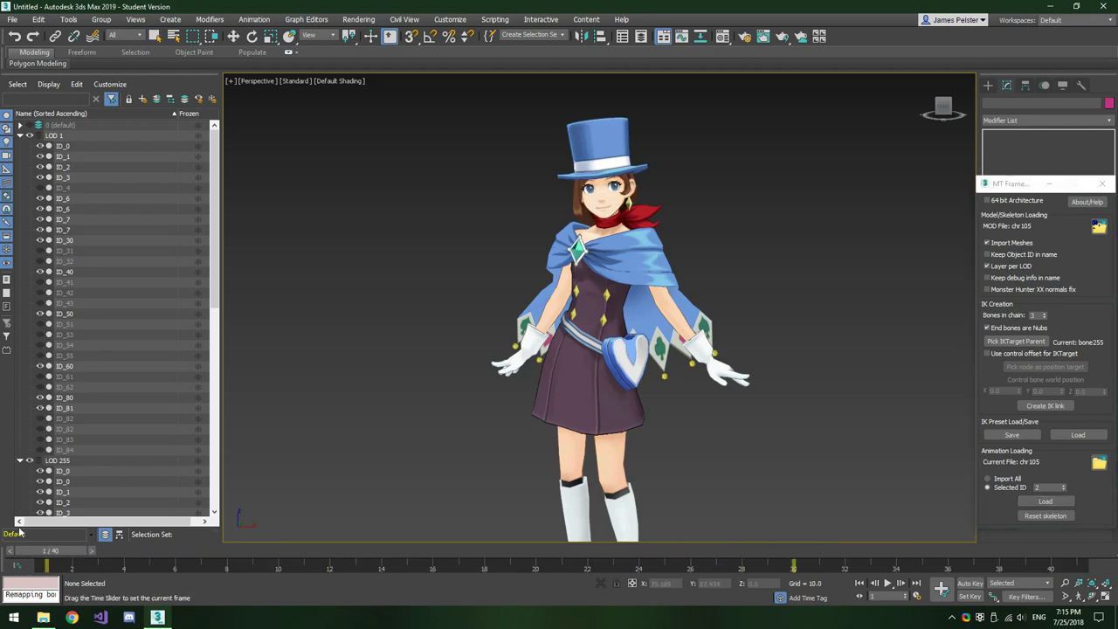
left_click(887, 582)
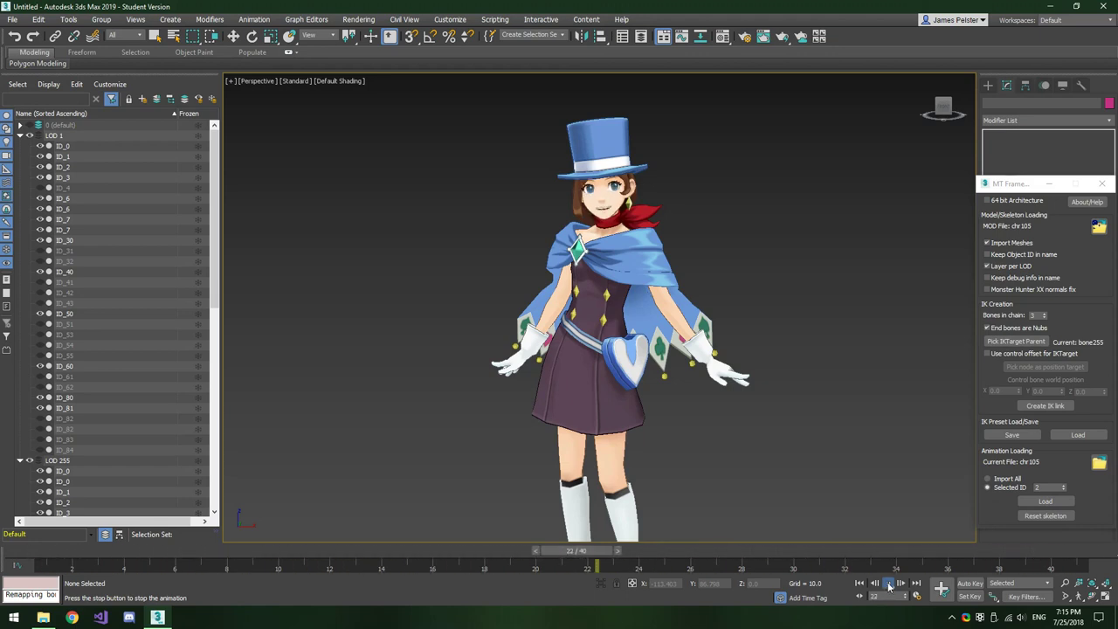
left_click(887, 582)
Load animation ID 3 onto the character, play it back and stop it
left_click(1063, 485)
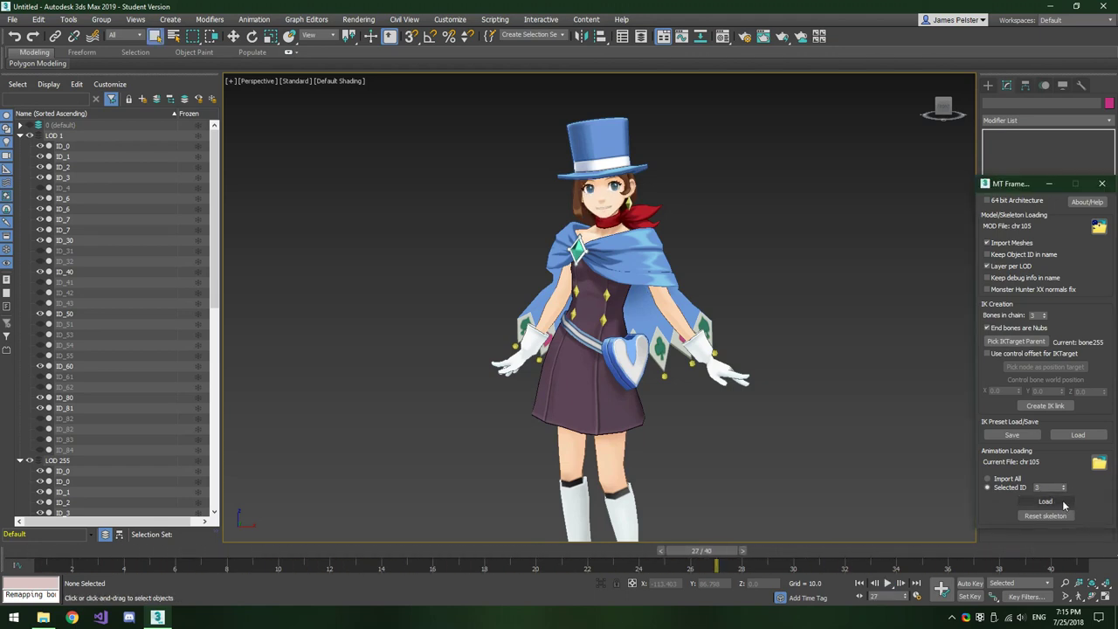
left_click(1062, 503)
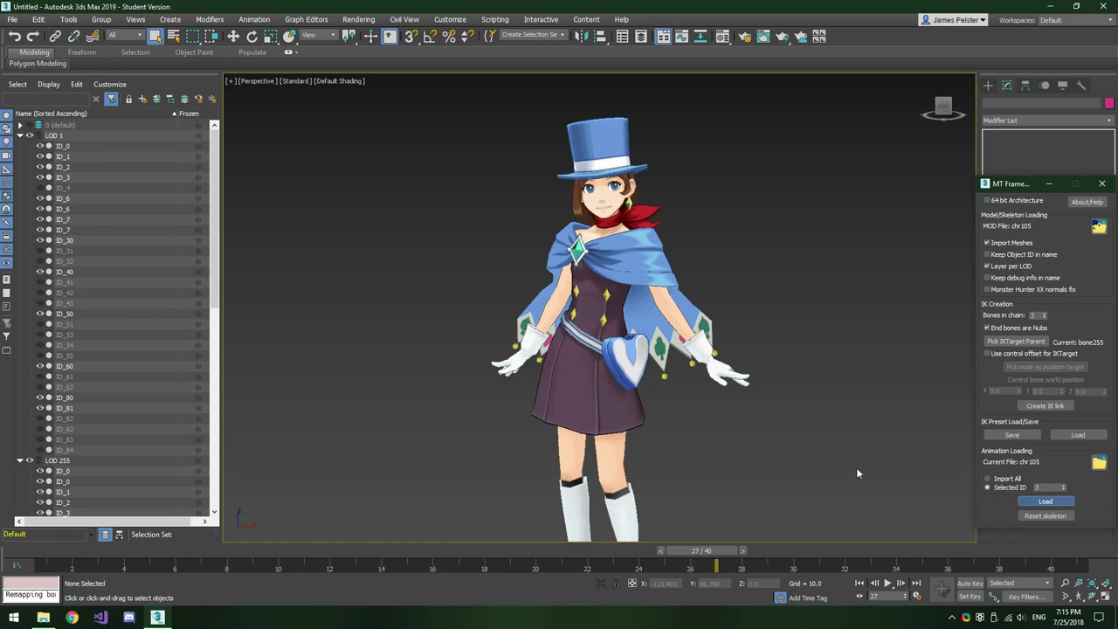
left_click(889, 584)
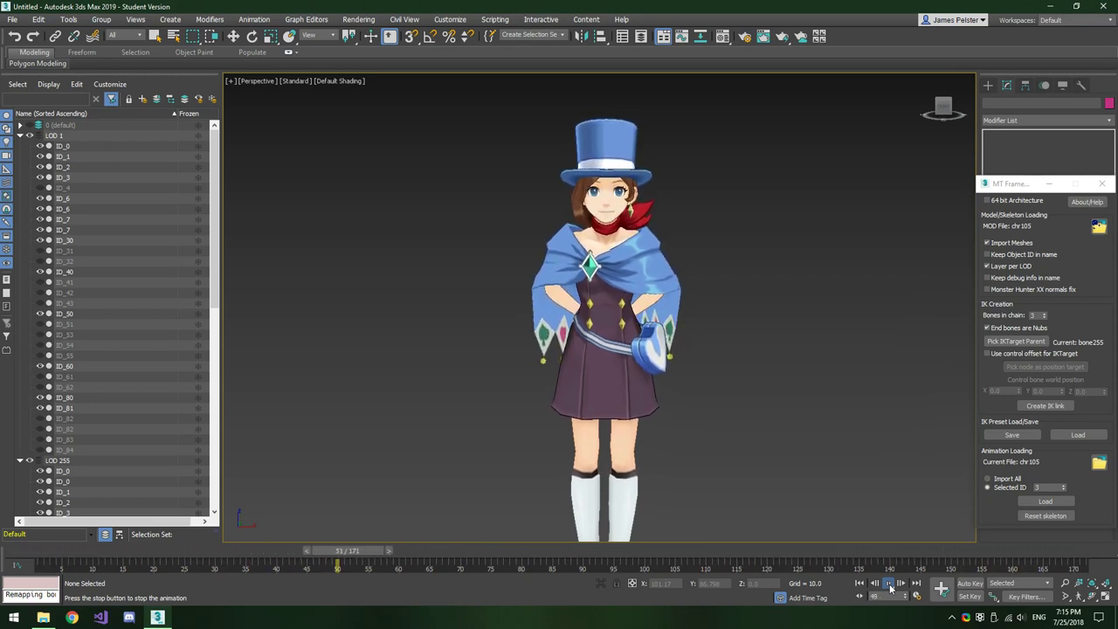
left_click(889, 583)
Load animation ID 4 on top of the current pose and preview its playback
left_click(1063, 485)
left_click(1063, 502)
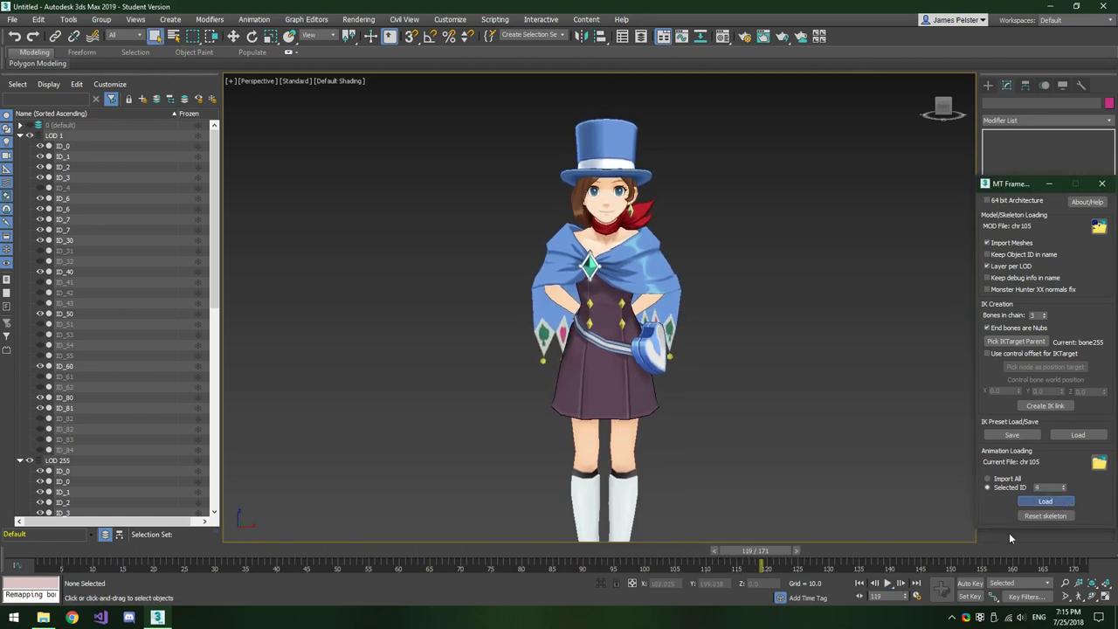
left_click(889, 583)
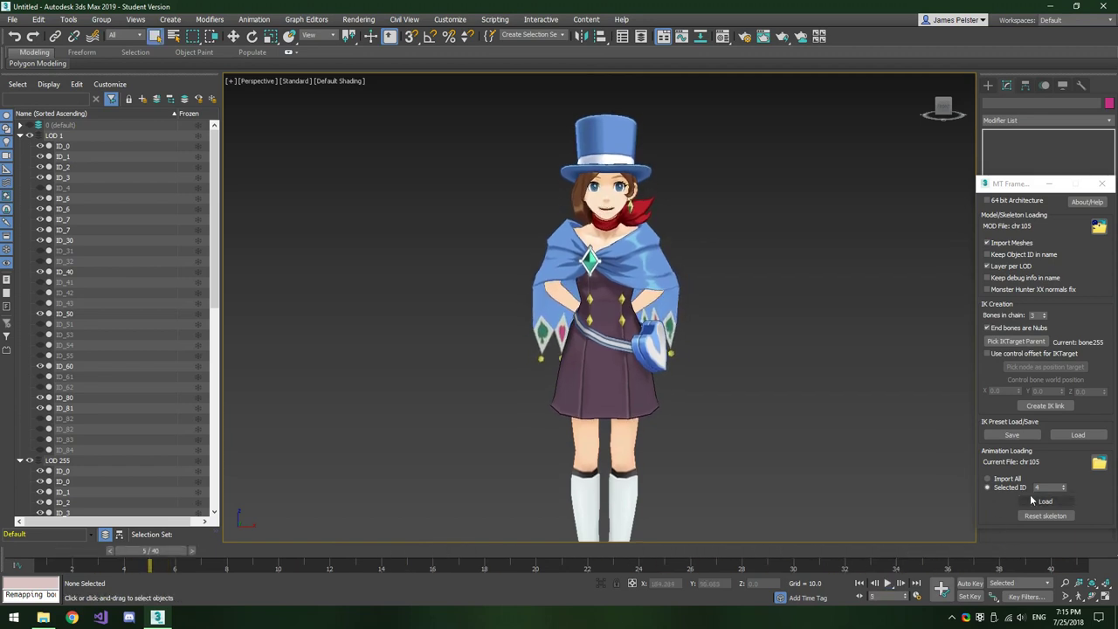
Load animation ID 5, preview its playback and return to the start of the timeline
left_click(1063, 485)
left_click(1045, 501)
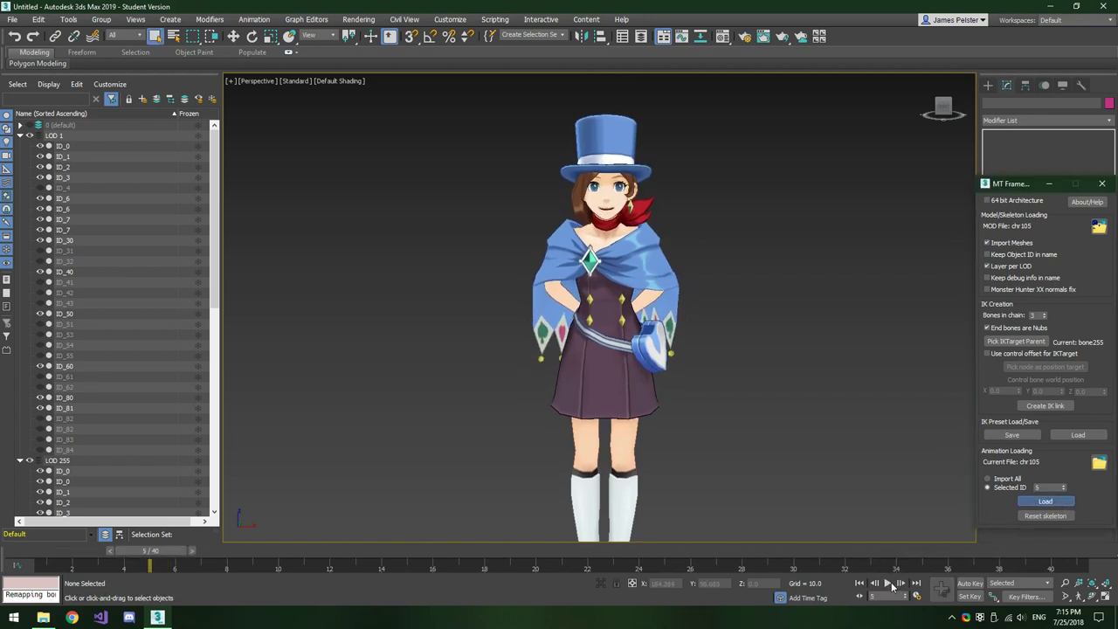
left_click(889, 583)
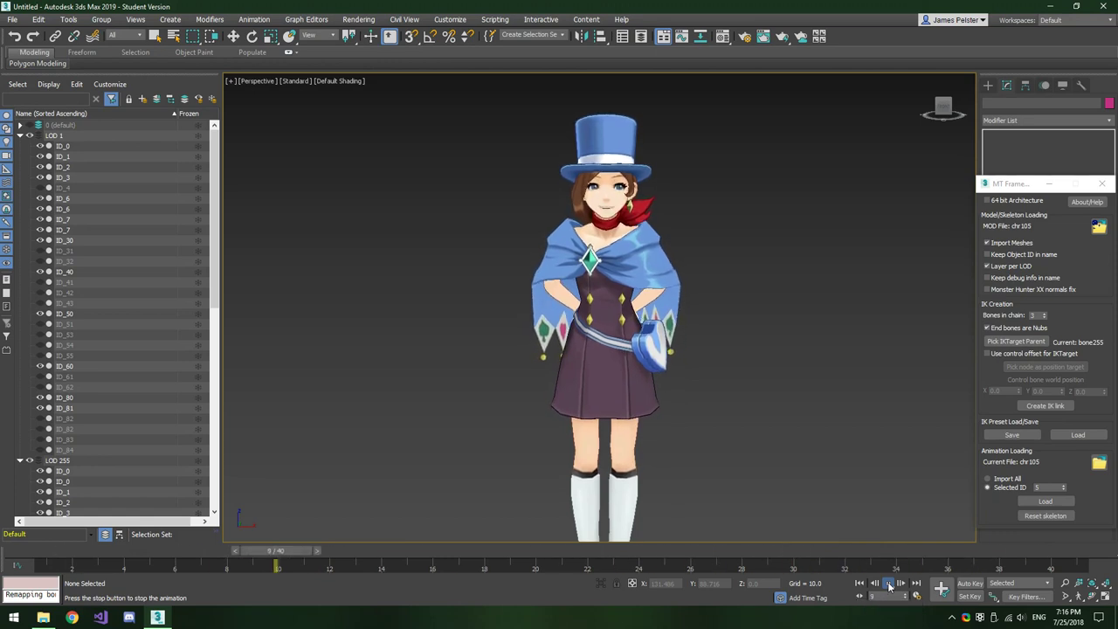
left_click(889, 586)
left_click(860, 583)
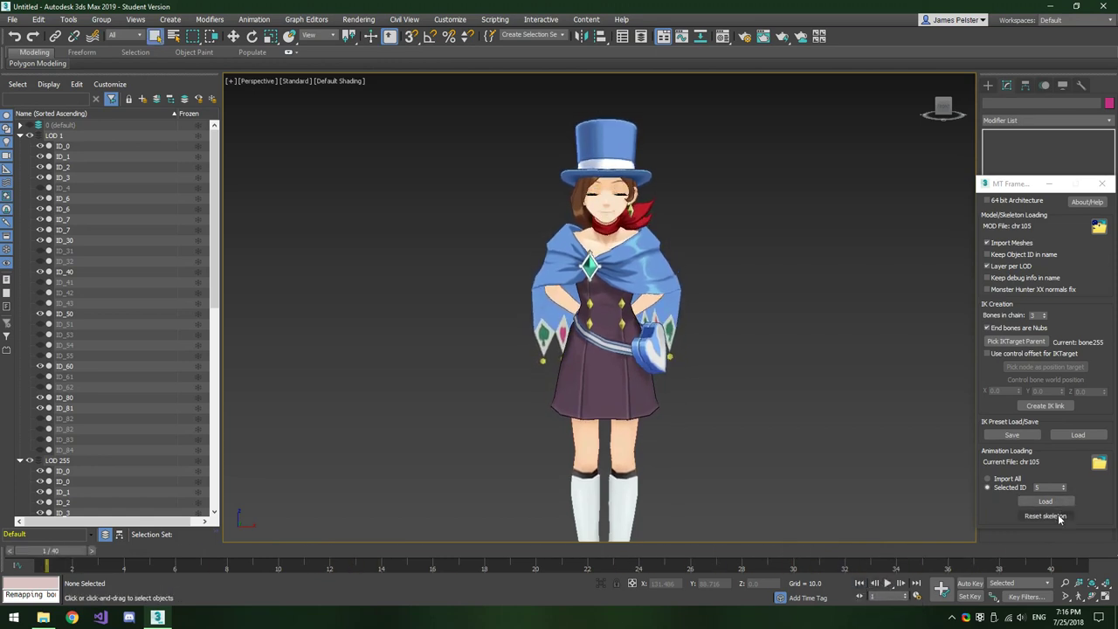
Reset the skeleton to its default pose, reload animation ID 5 on its own and play it
left_click(1056, 517)
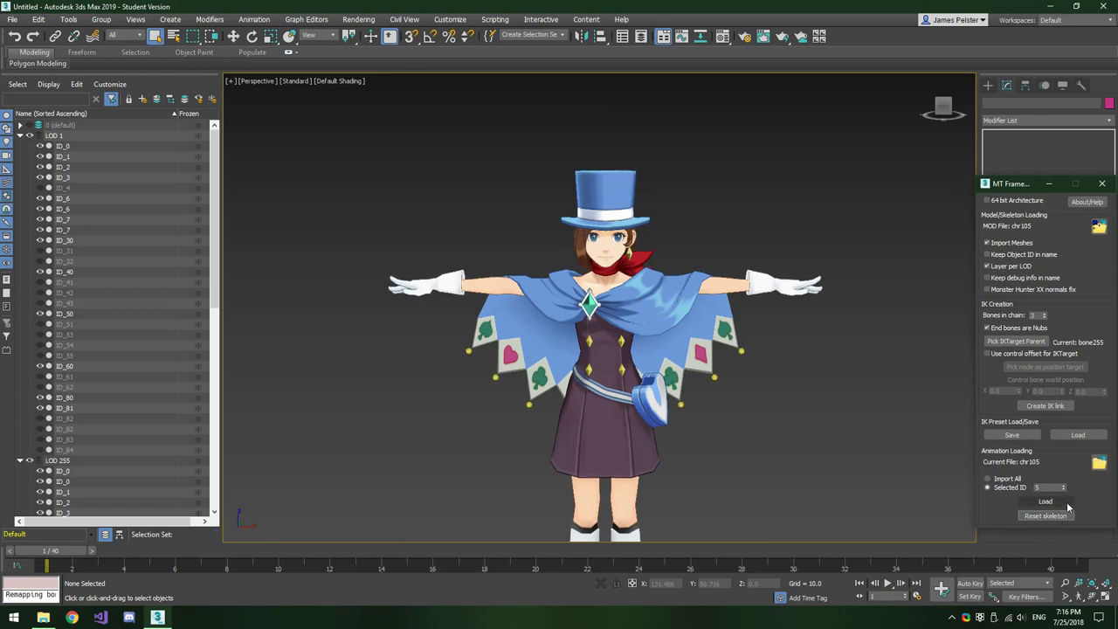
left_click(1064, 504)
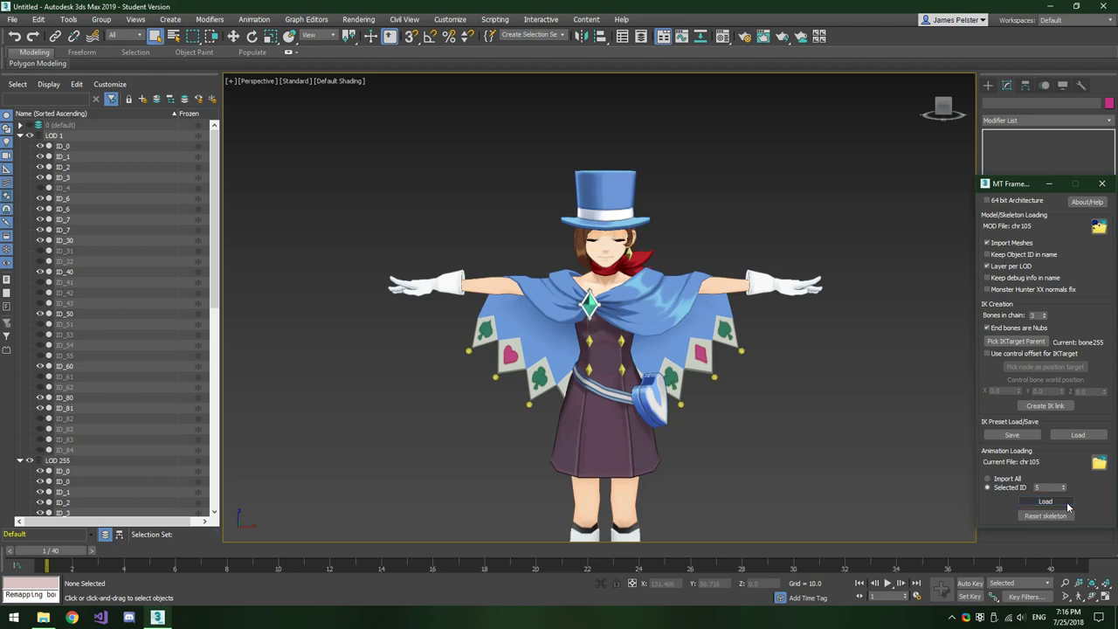
left_click(887, 583)
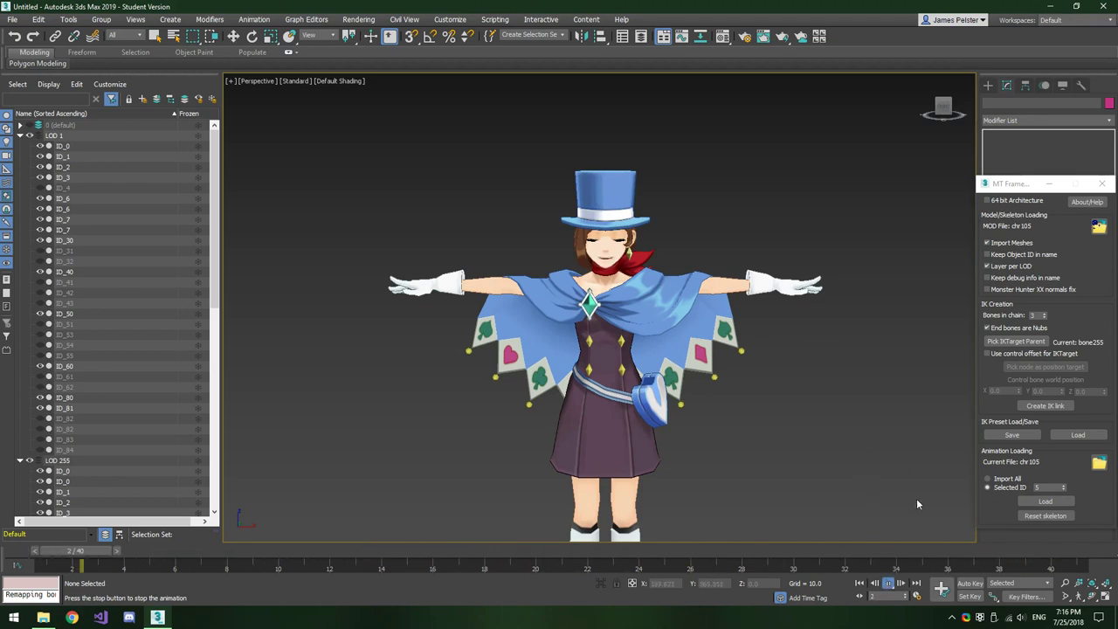
Stop the playback, reset the skeleton to its default pose and load animation ID 3
left_click(888, 584)
left_click(1058, 515)
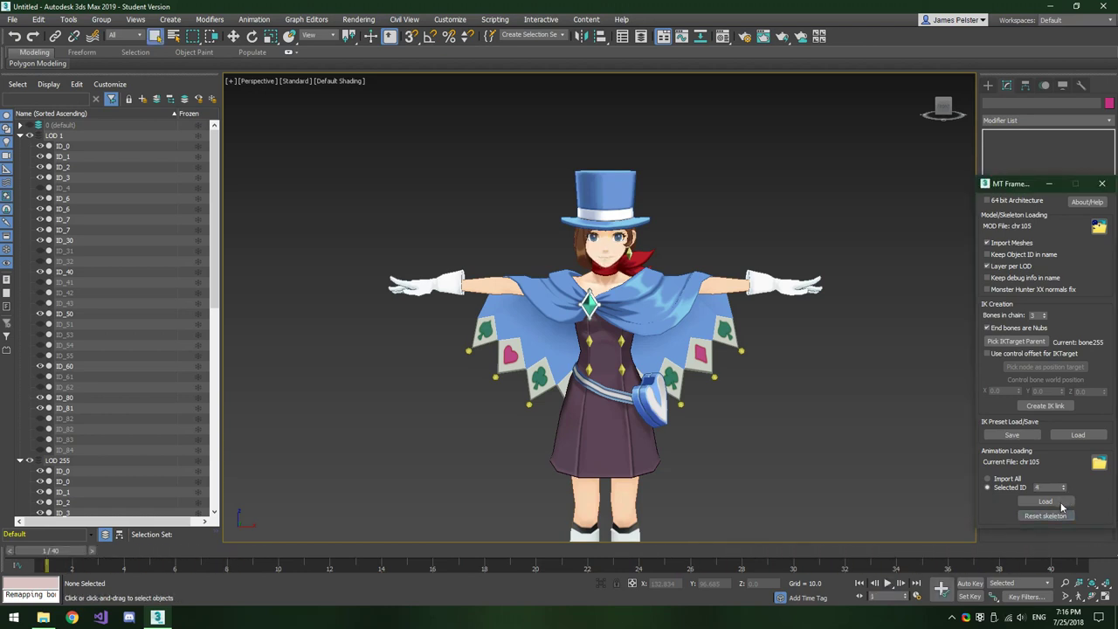
left_click(1063, 490)
left_click(1063, 490)
left_click(1045, 502)
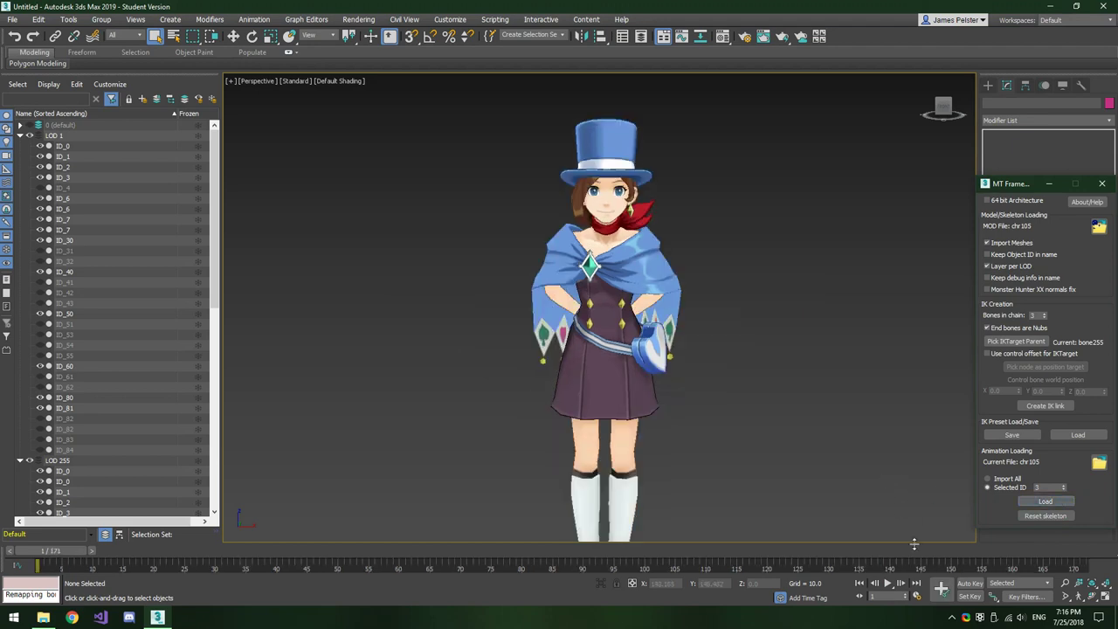
Preview the loaded body animation, stop it and return to the start of the timeline
left_click(888, 583)
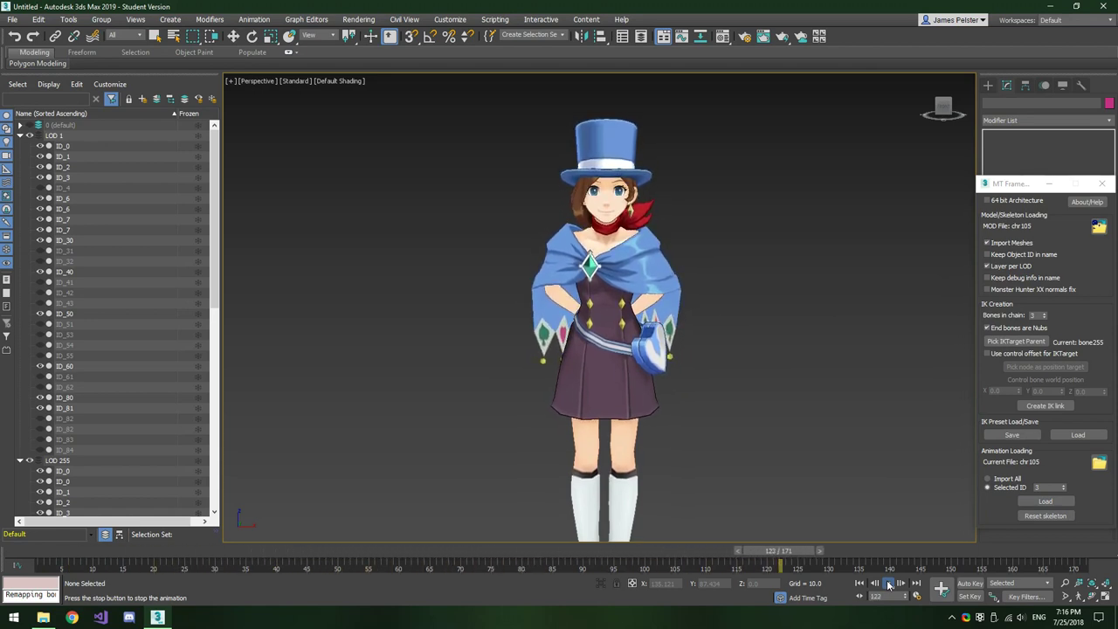
left_click(889, 583)
left_click(859, 582)
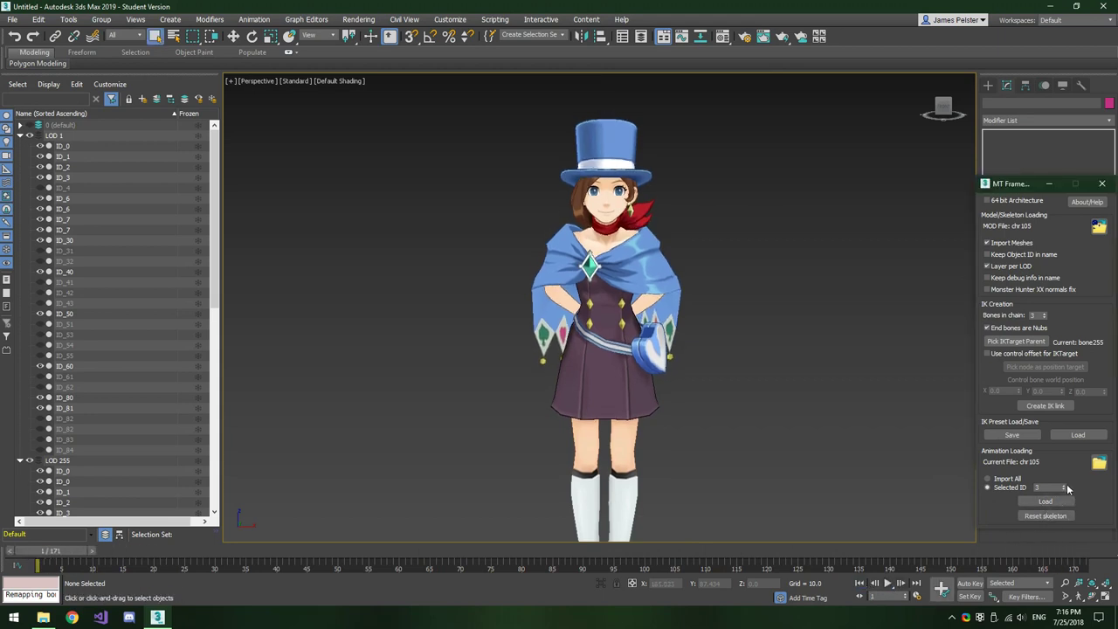
Load animation ID 4 on top of the current body pose, play it back and stop it
left_click(1064, 485)
left_click(1062, 503)
left_click(888, 585)
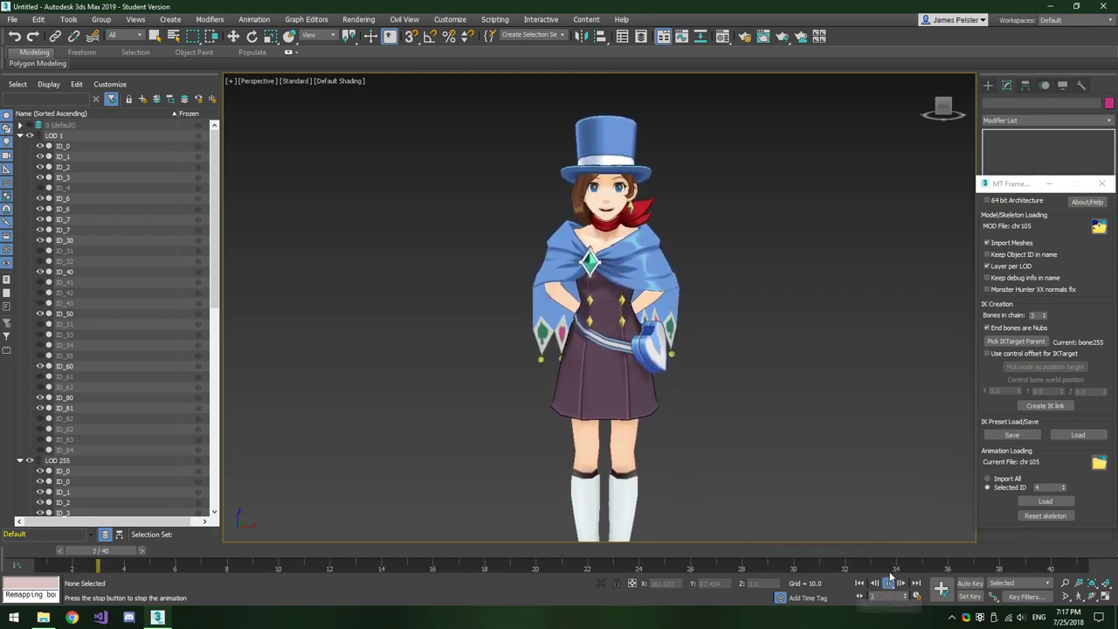
left_click(888, 589)
Reset the skeleton to its default pose and load animation ID 6 on its own
left_click(1064, 486)
left_click(1064, 486)
left_click(1046, 516)
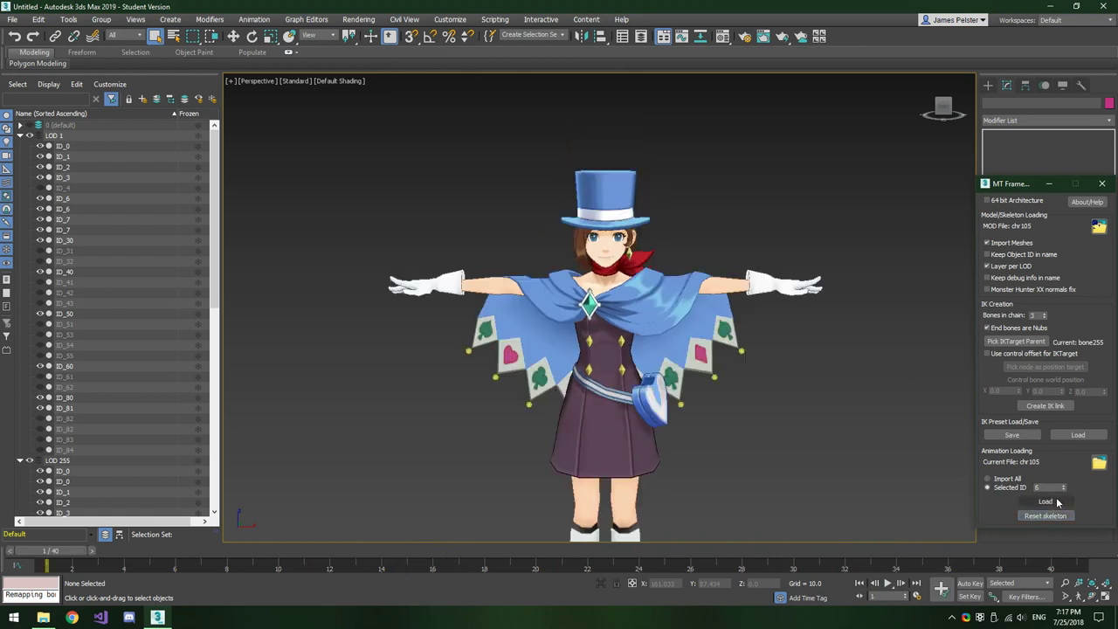
left_click(1055, 501)
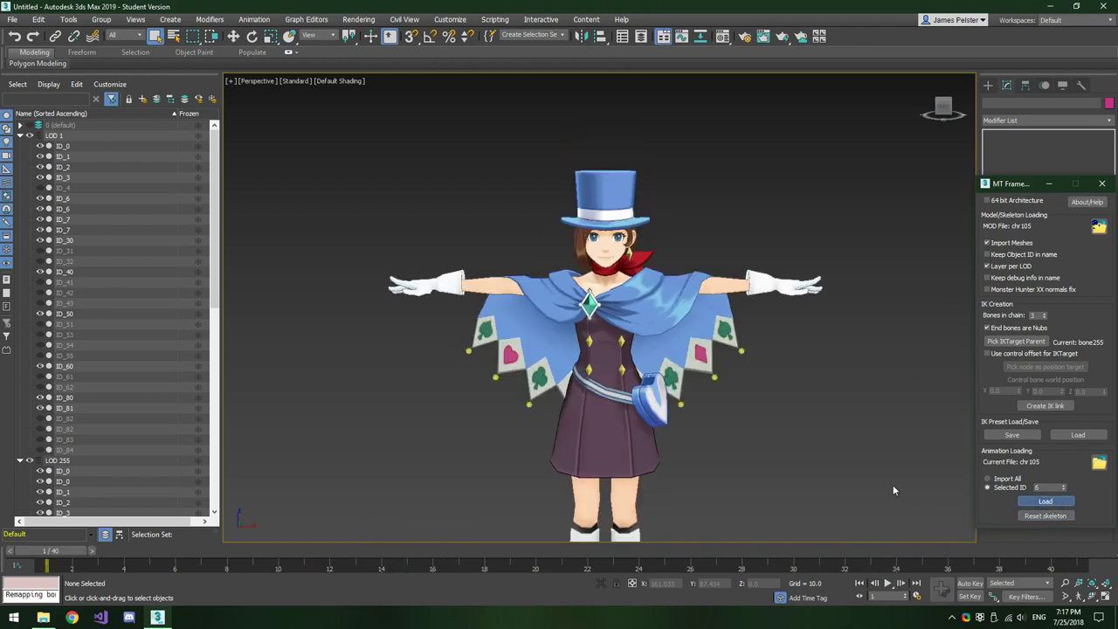